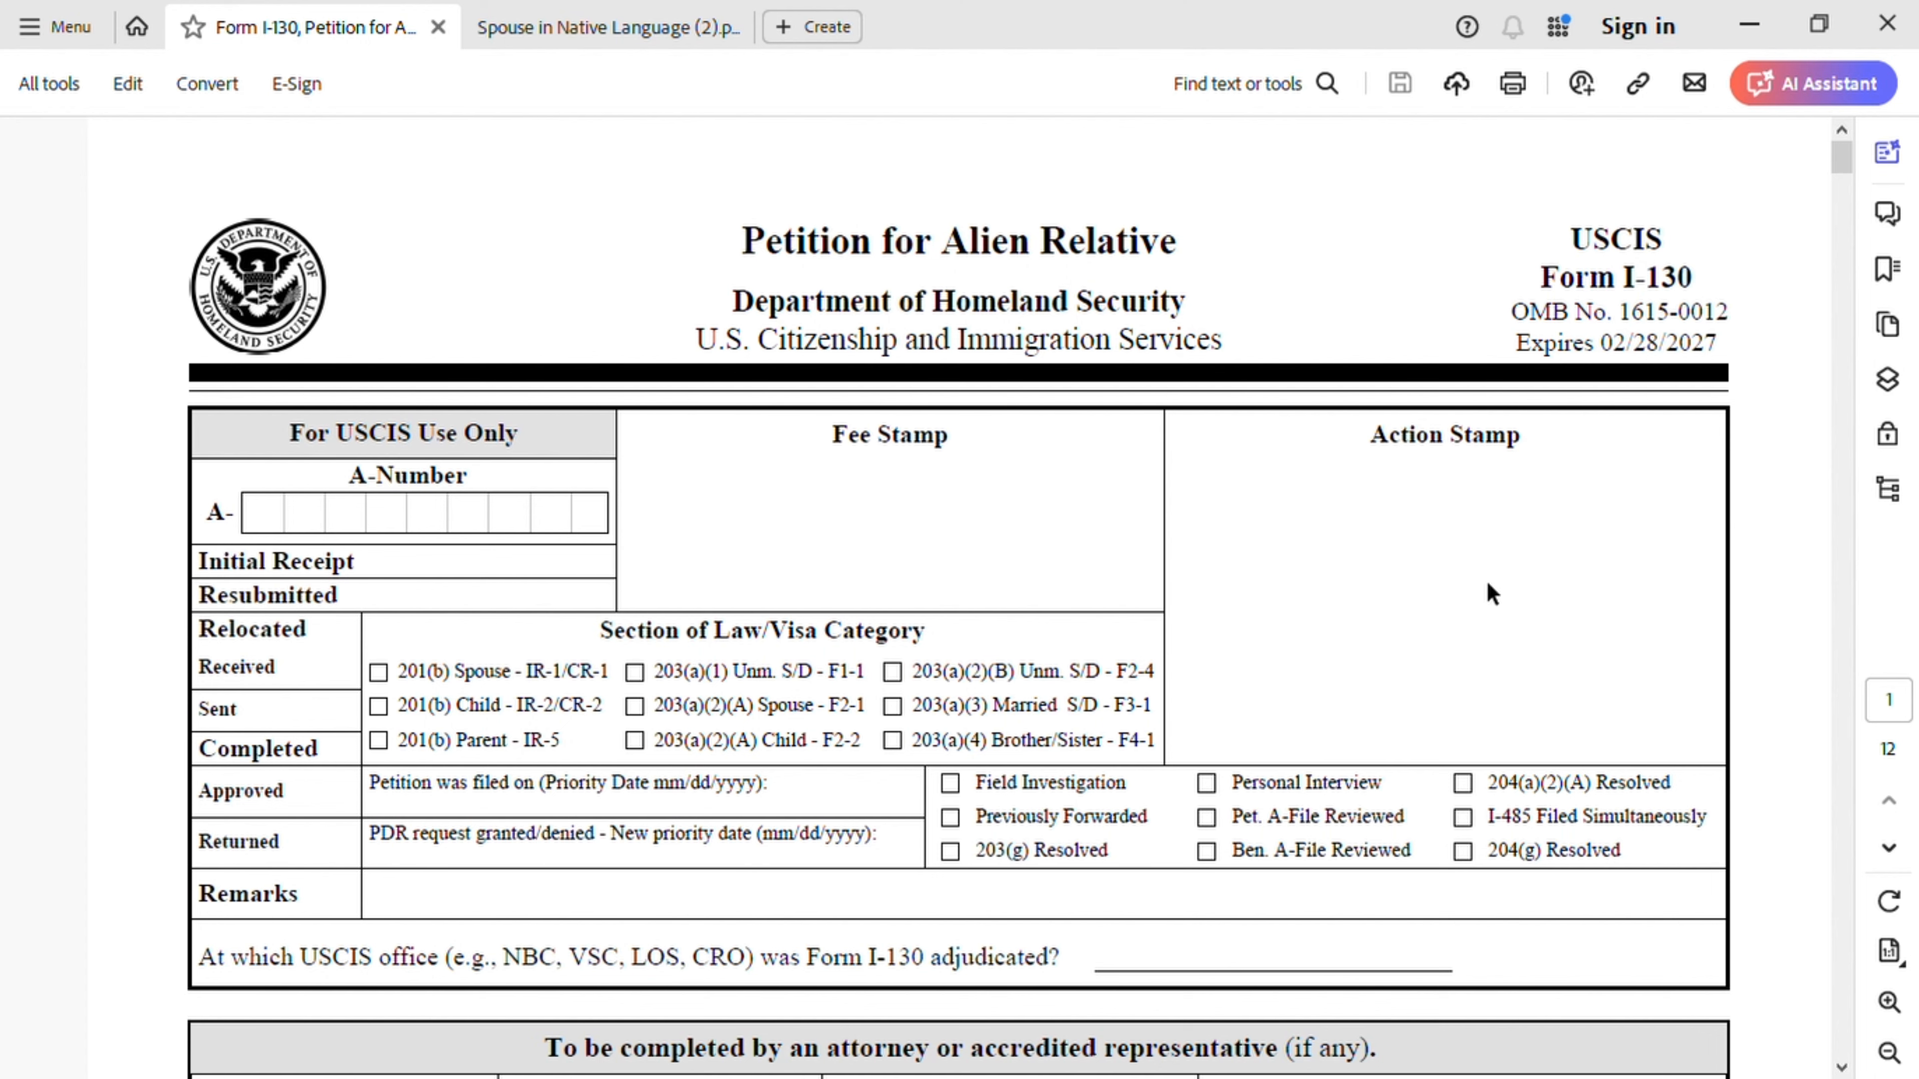
# - Scroll the I-130 past the USCIS-only box to Part 1's Spouse relationship and the petitioner's A-Number, USCIS account and SSN fields
pyautogui.scroll(-3, 1504, 631)
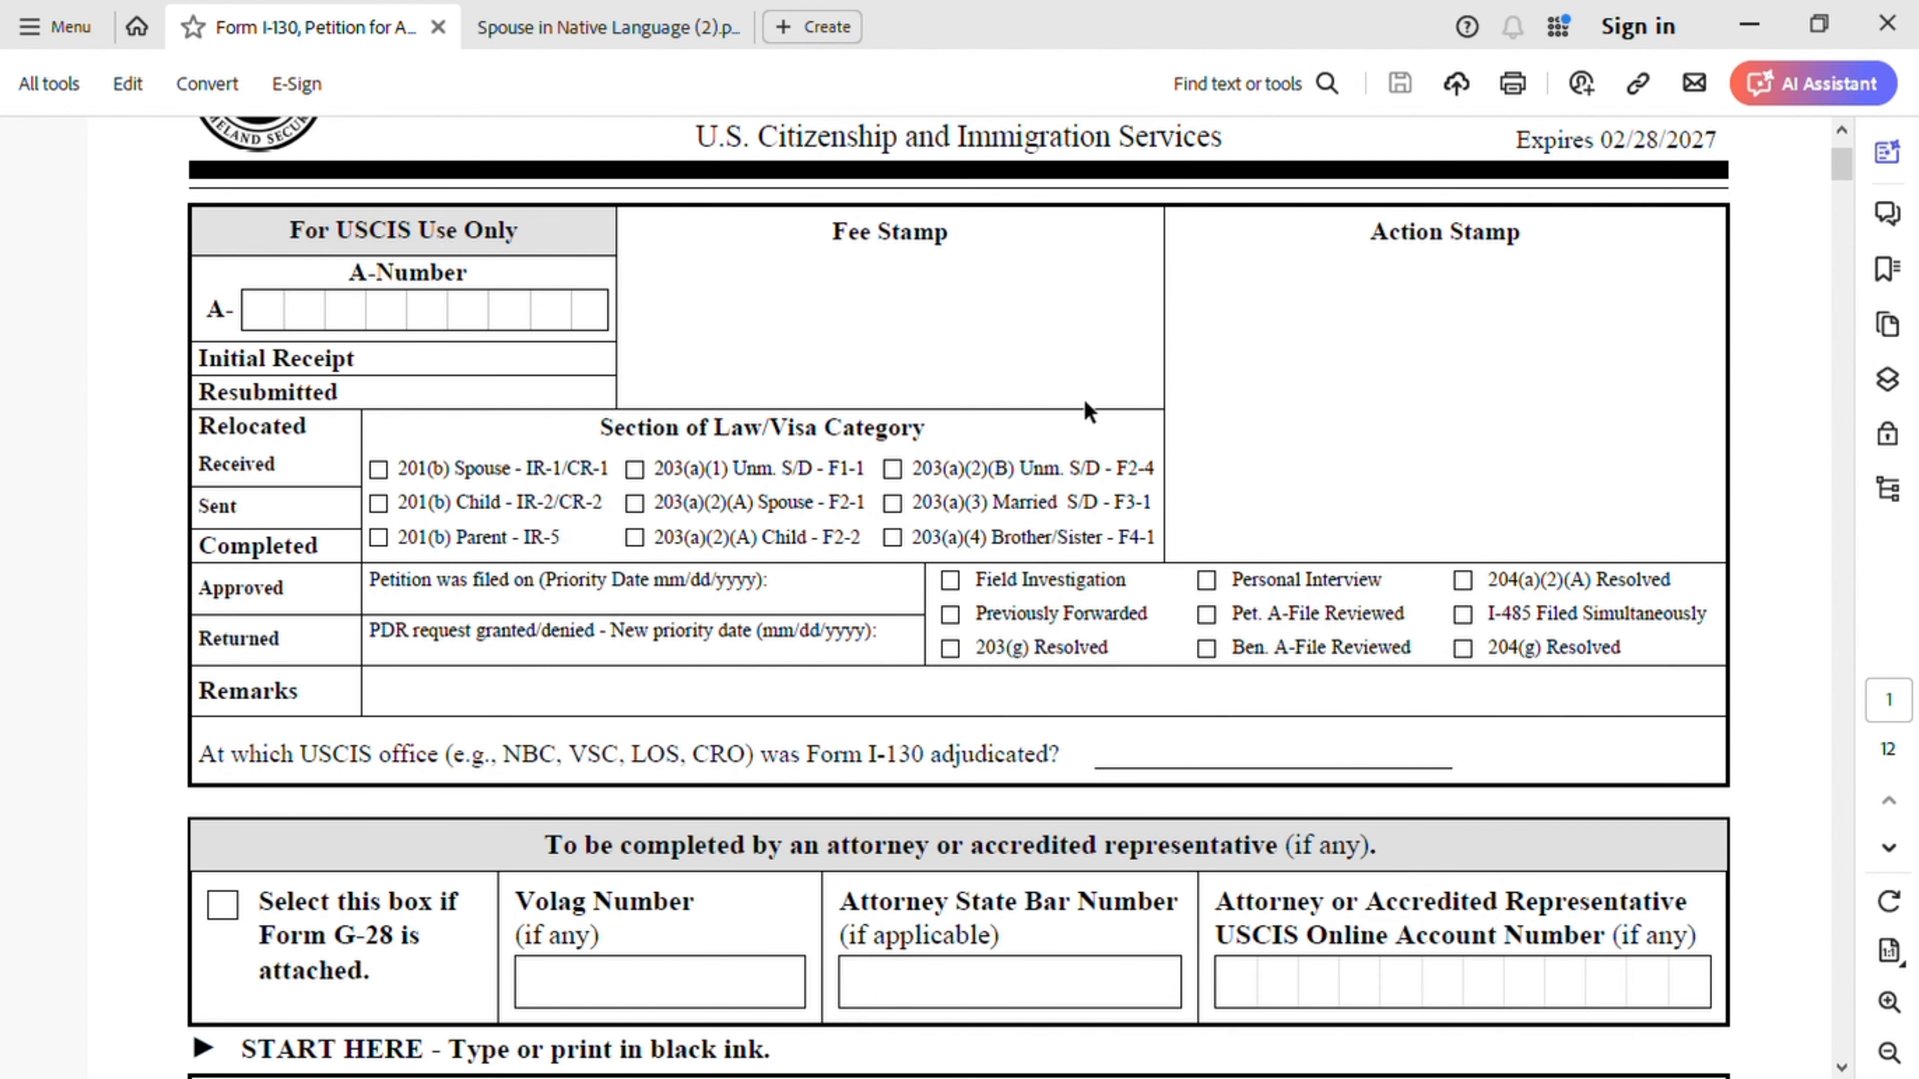
pyautogui.scroll(1, 1084, 400)
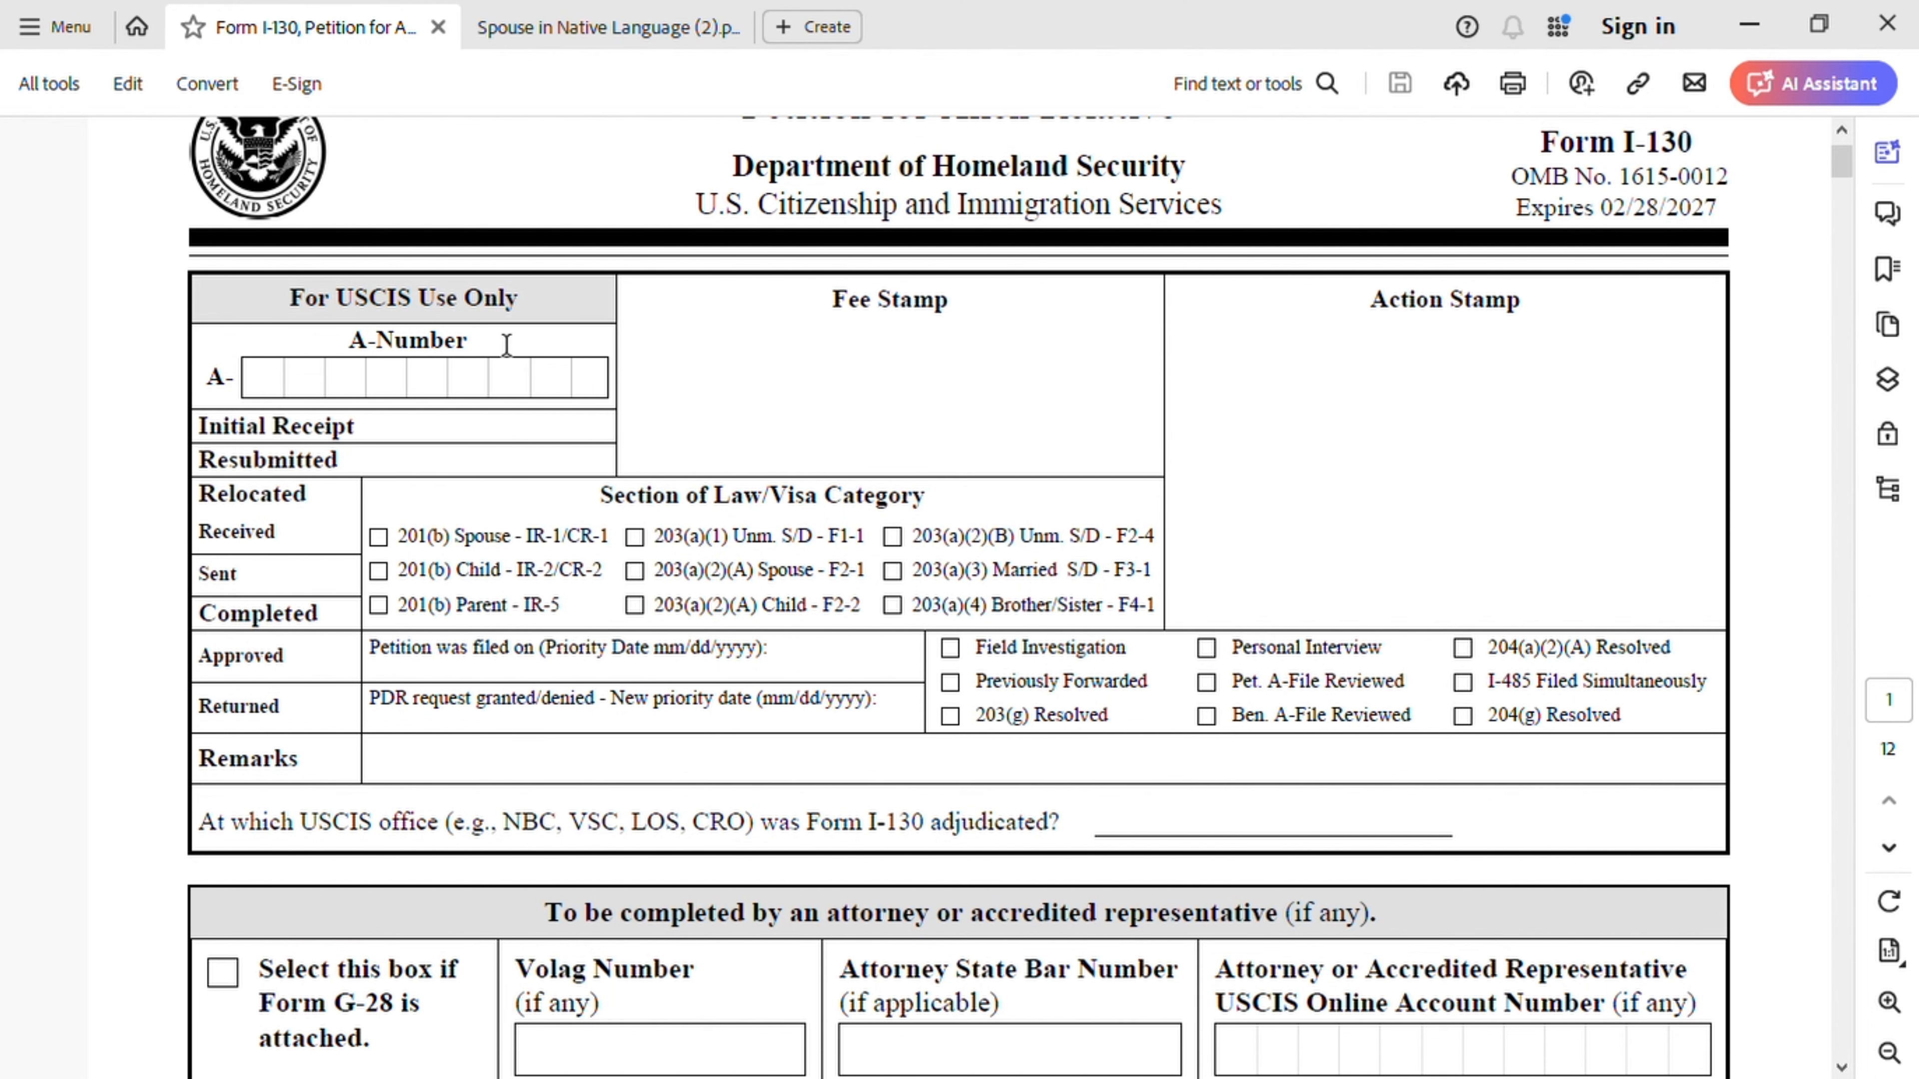
pyautogui.scroll(-4, 580, 506)
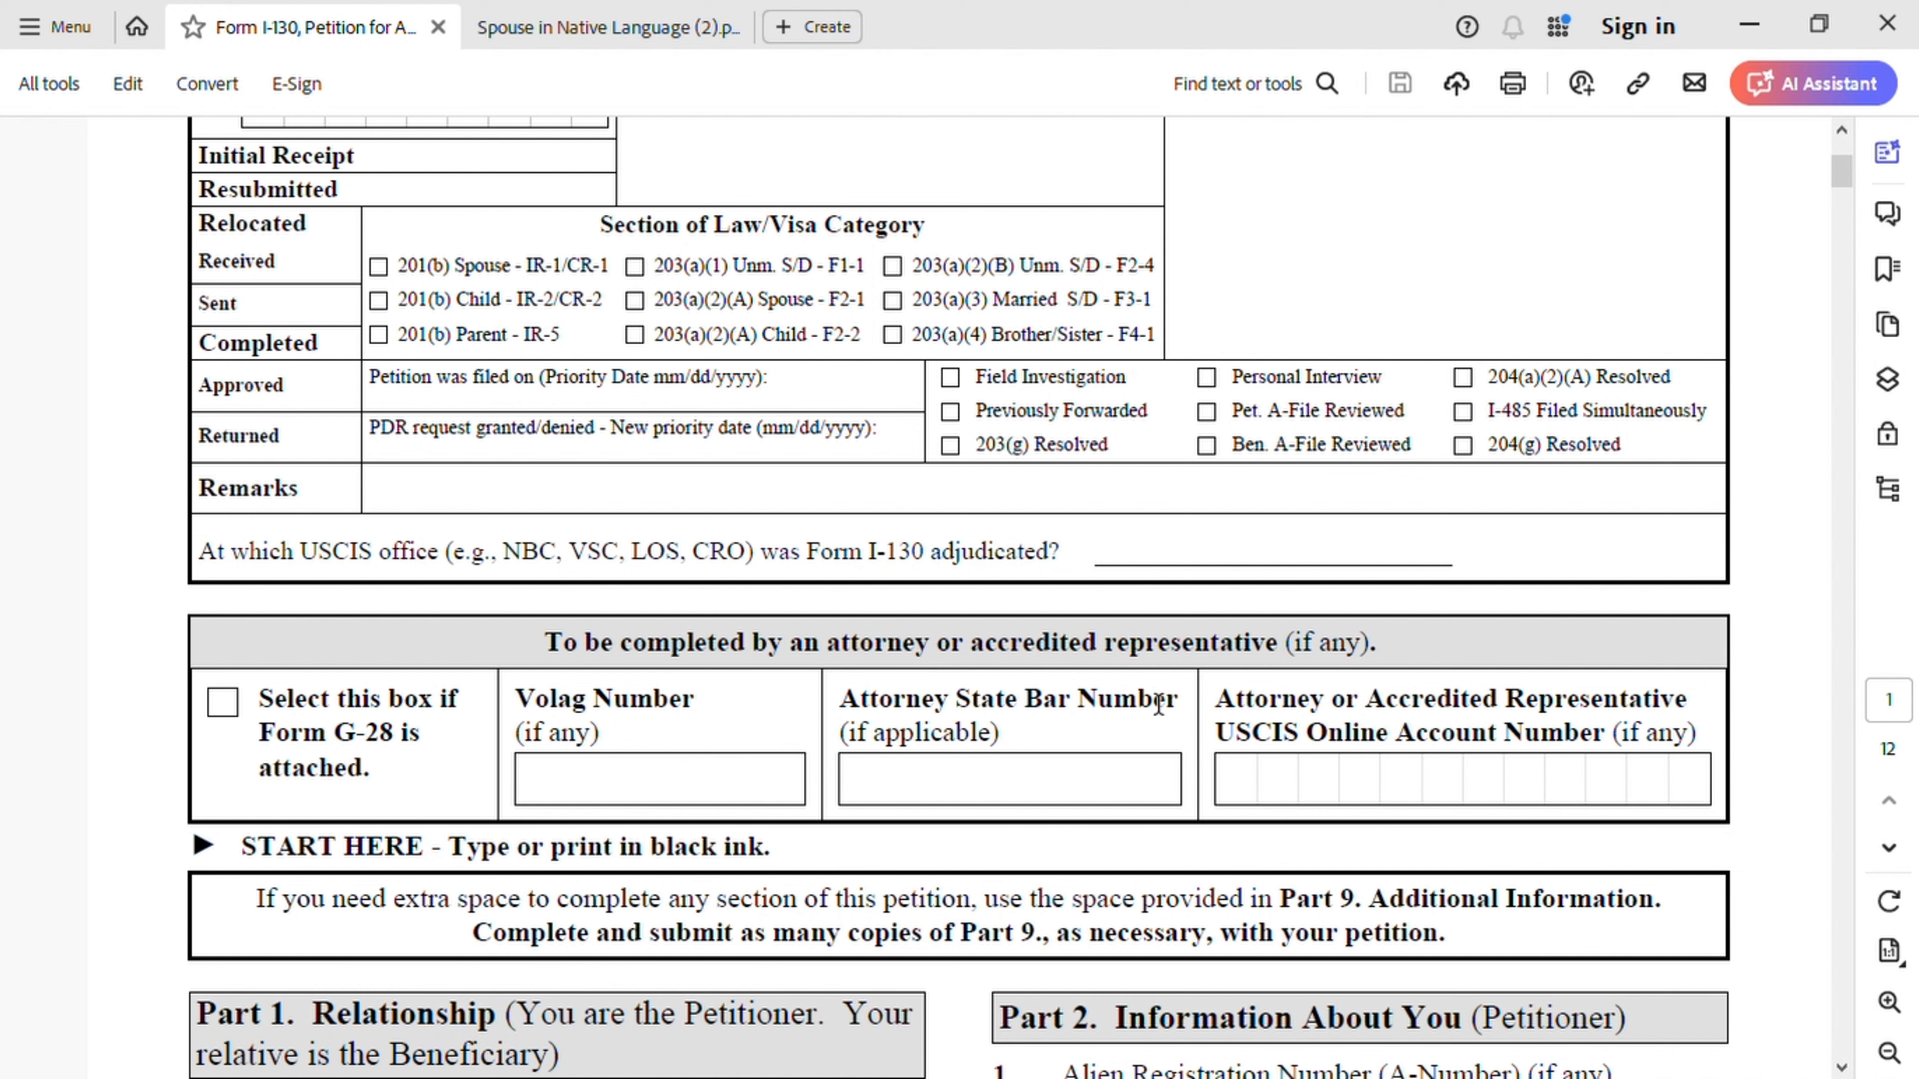
pyautogui.scroll(-5, 1062, 718)
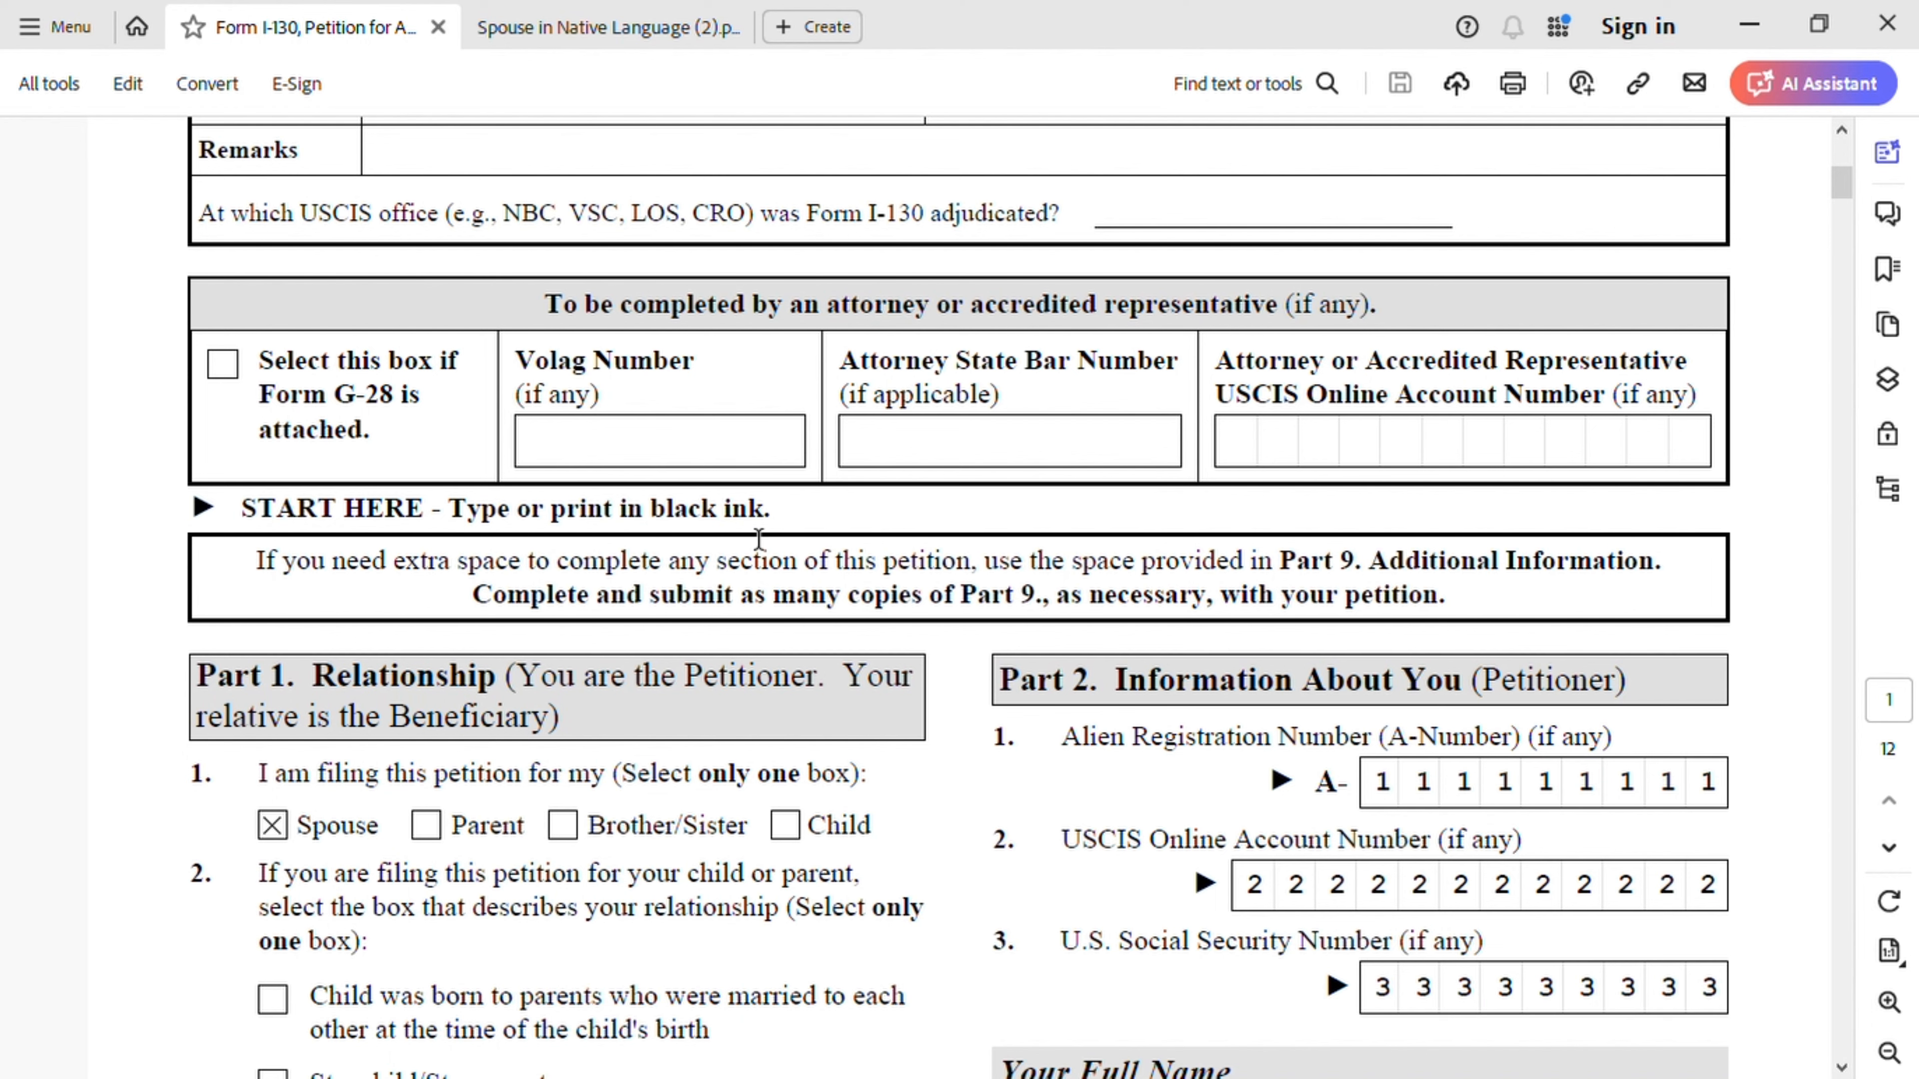
# - Scroll to Part 1 items 3–4 and the petitioner's family, given and middle name fields 4.a–4.c
pyautogui.scroll(-2, 758, 539)
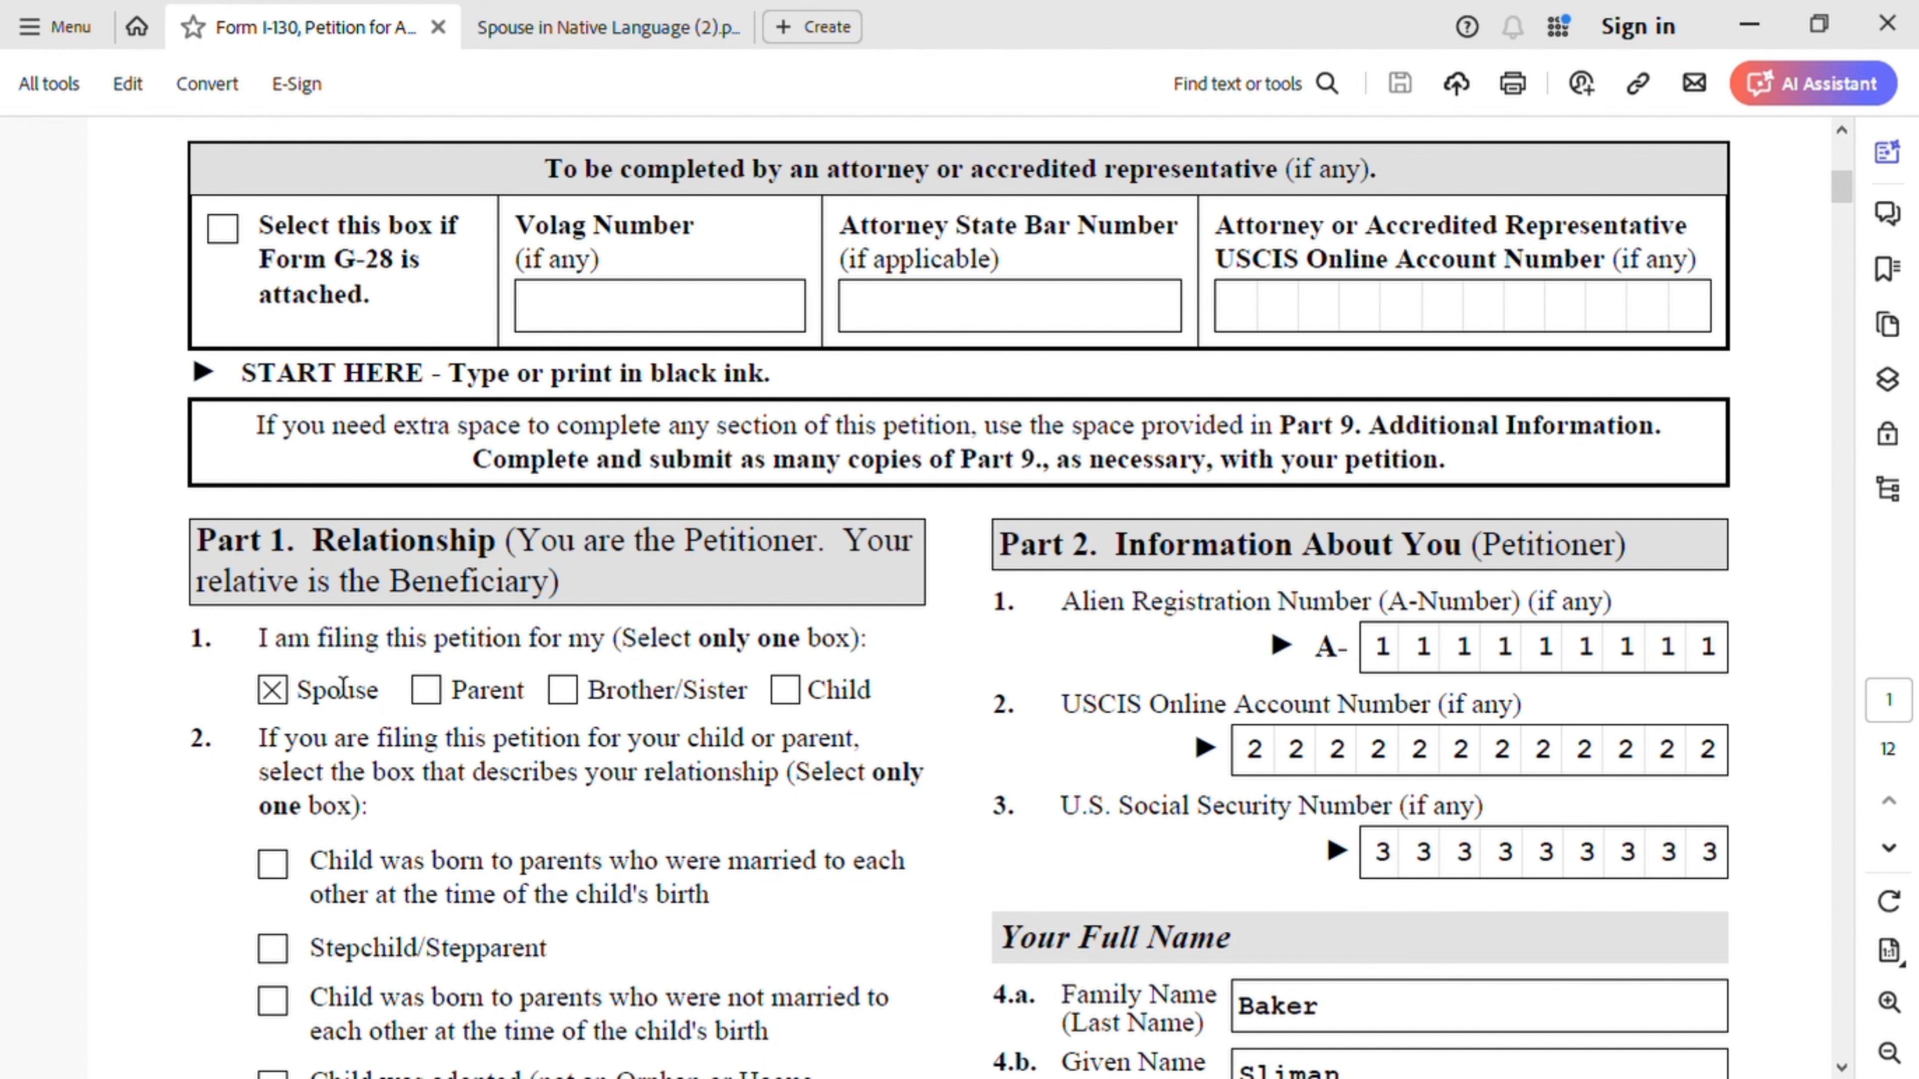
pyautogui.scroll(-3, 547, 684)
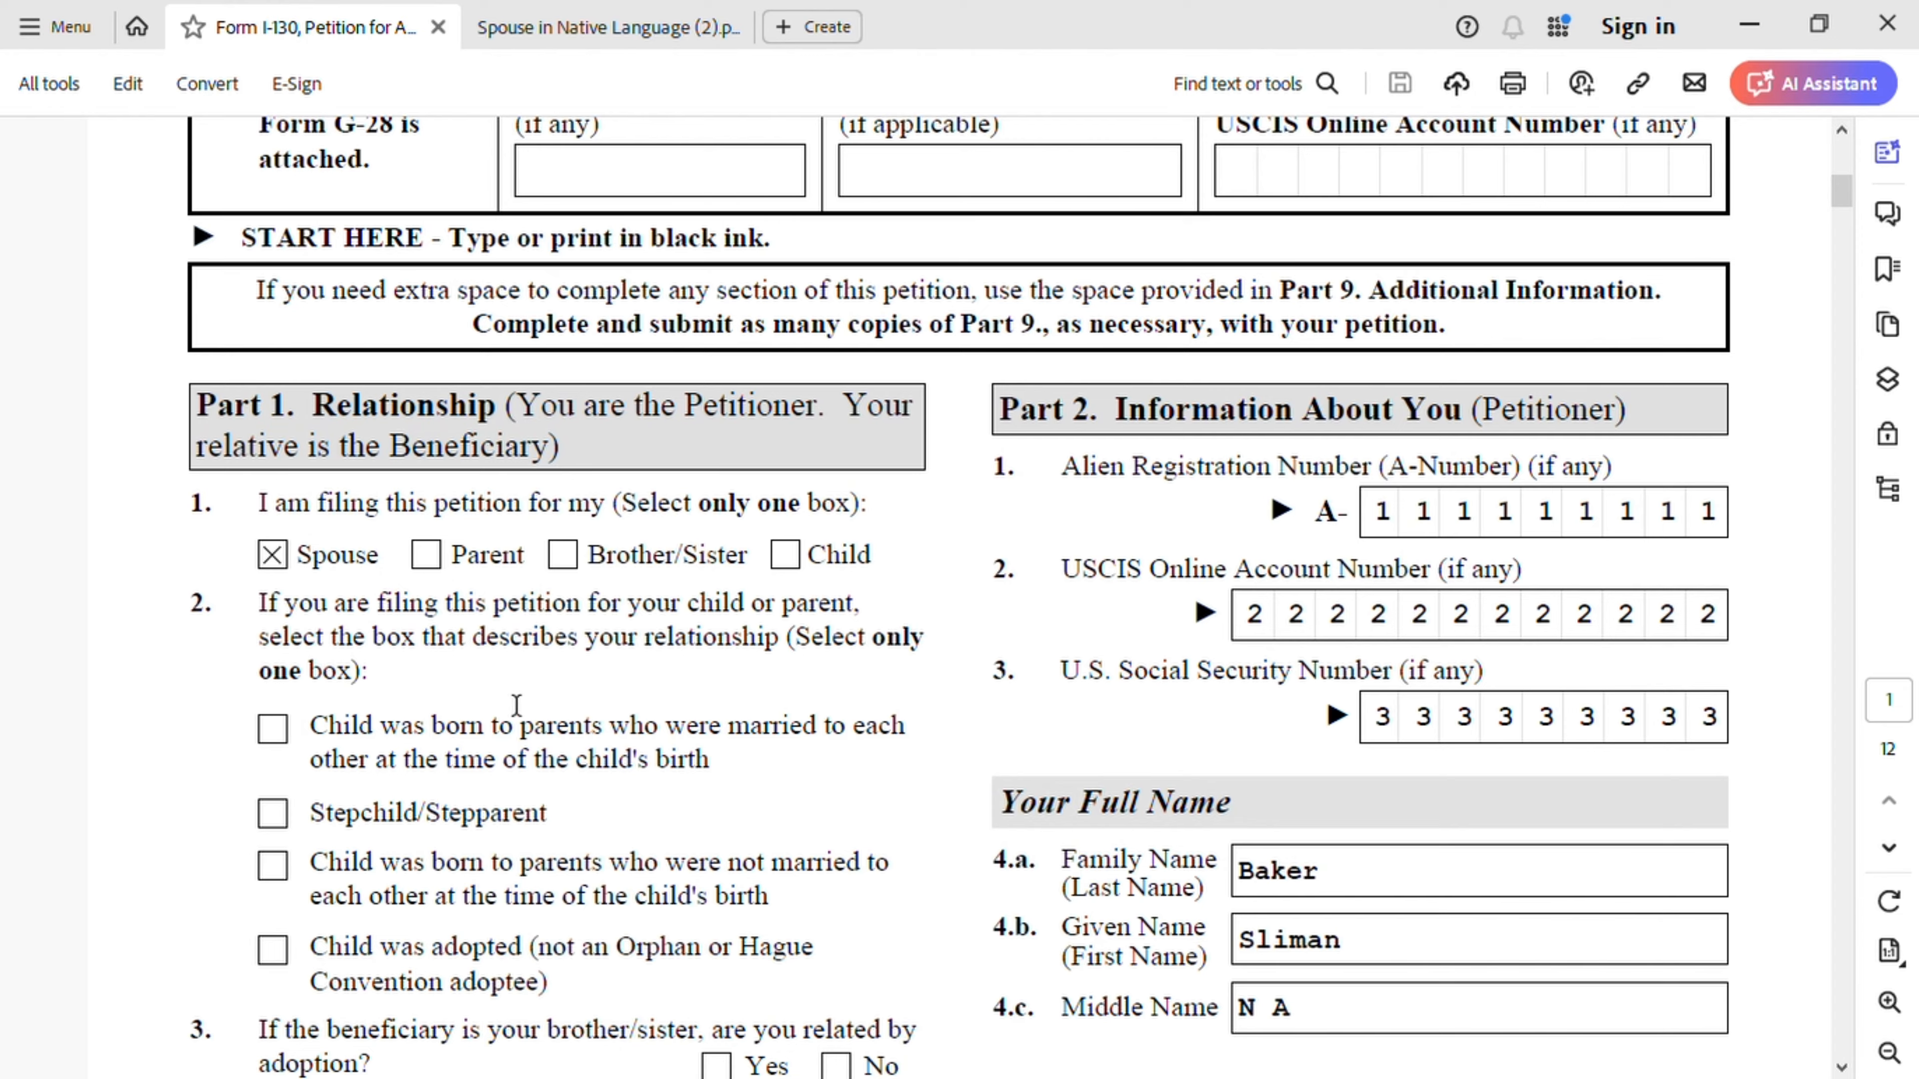
pyautogui.scroll(-4, 516, 705)
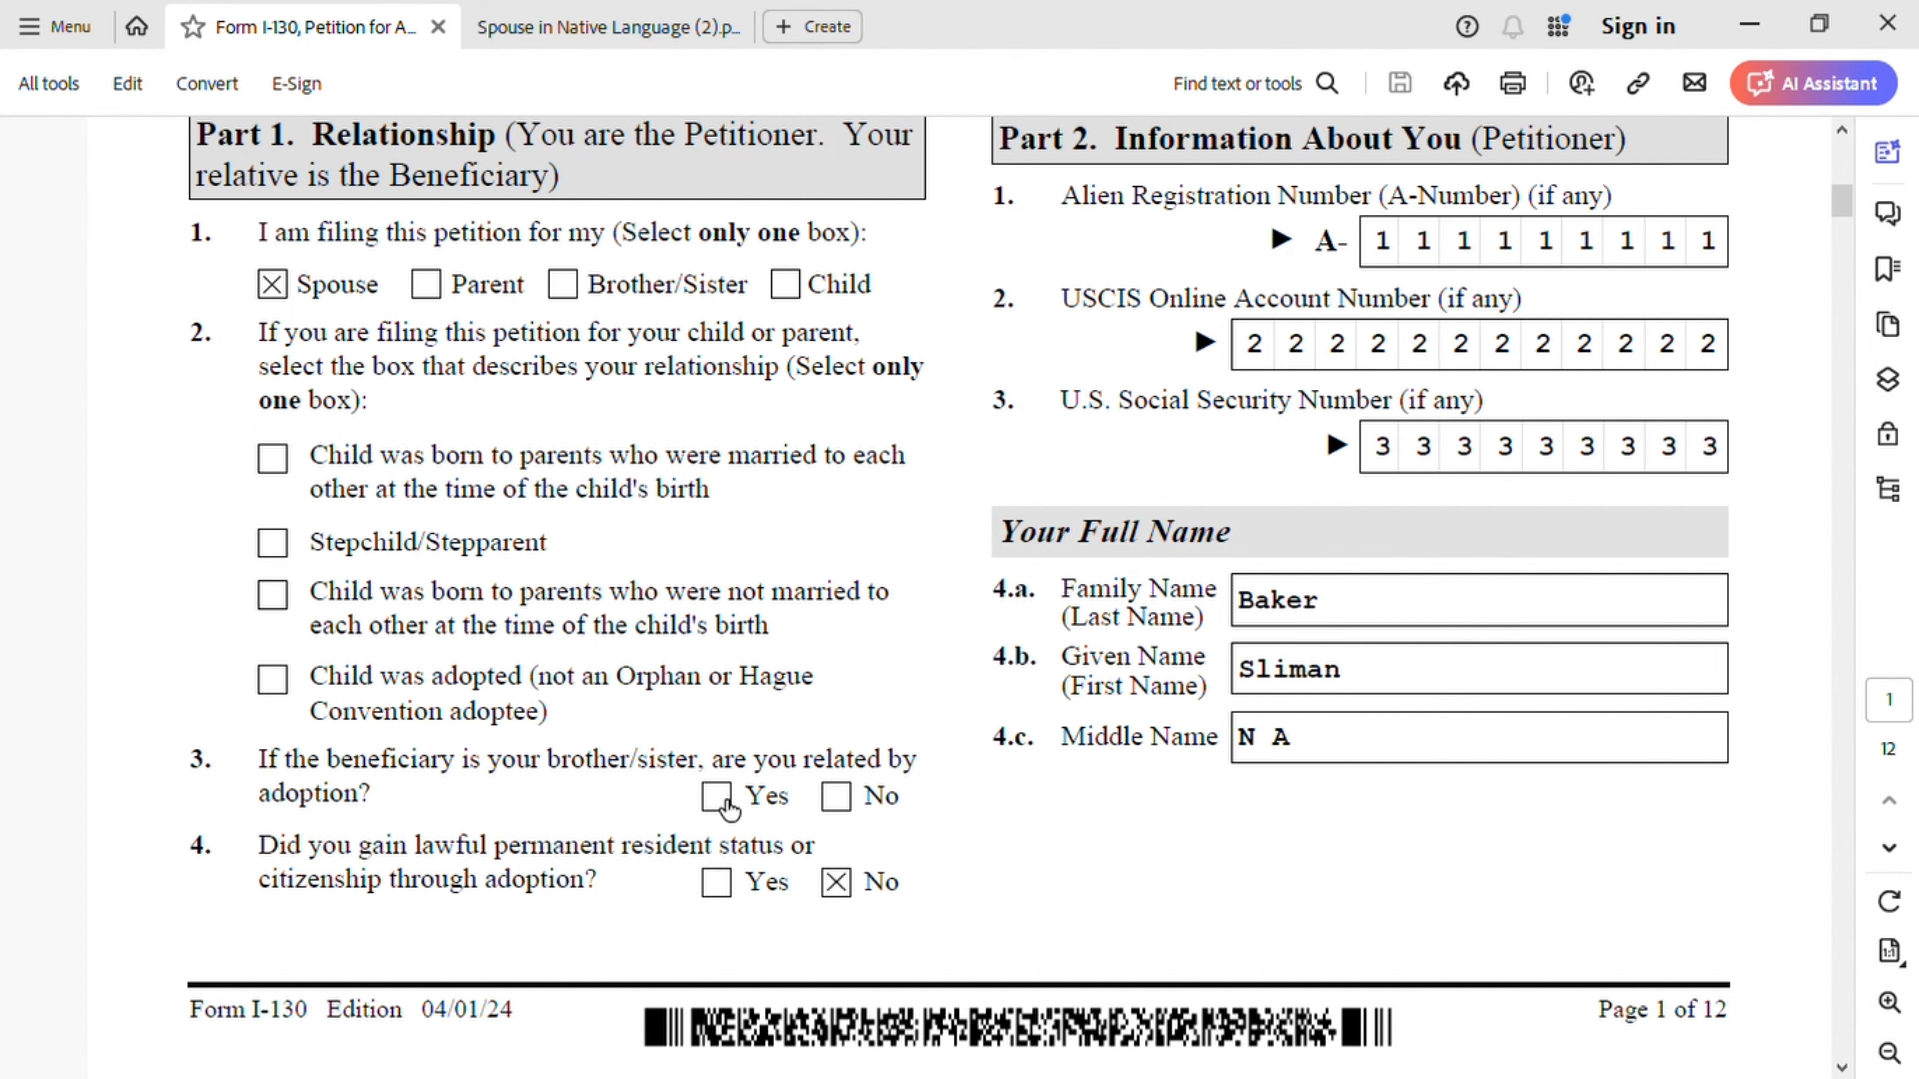
# - Switch to the 'Spouse in Native Language' tab to view the sample Certificate of Naturalization
pyautogui.scroll(3, 1050, 858)
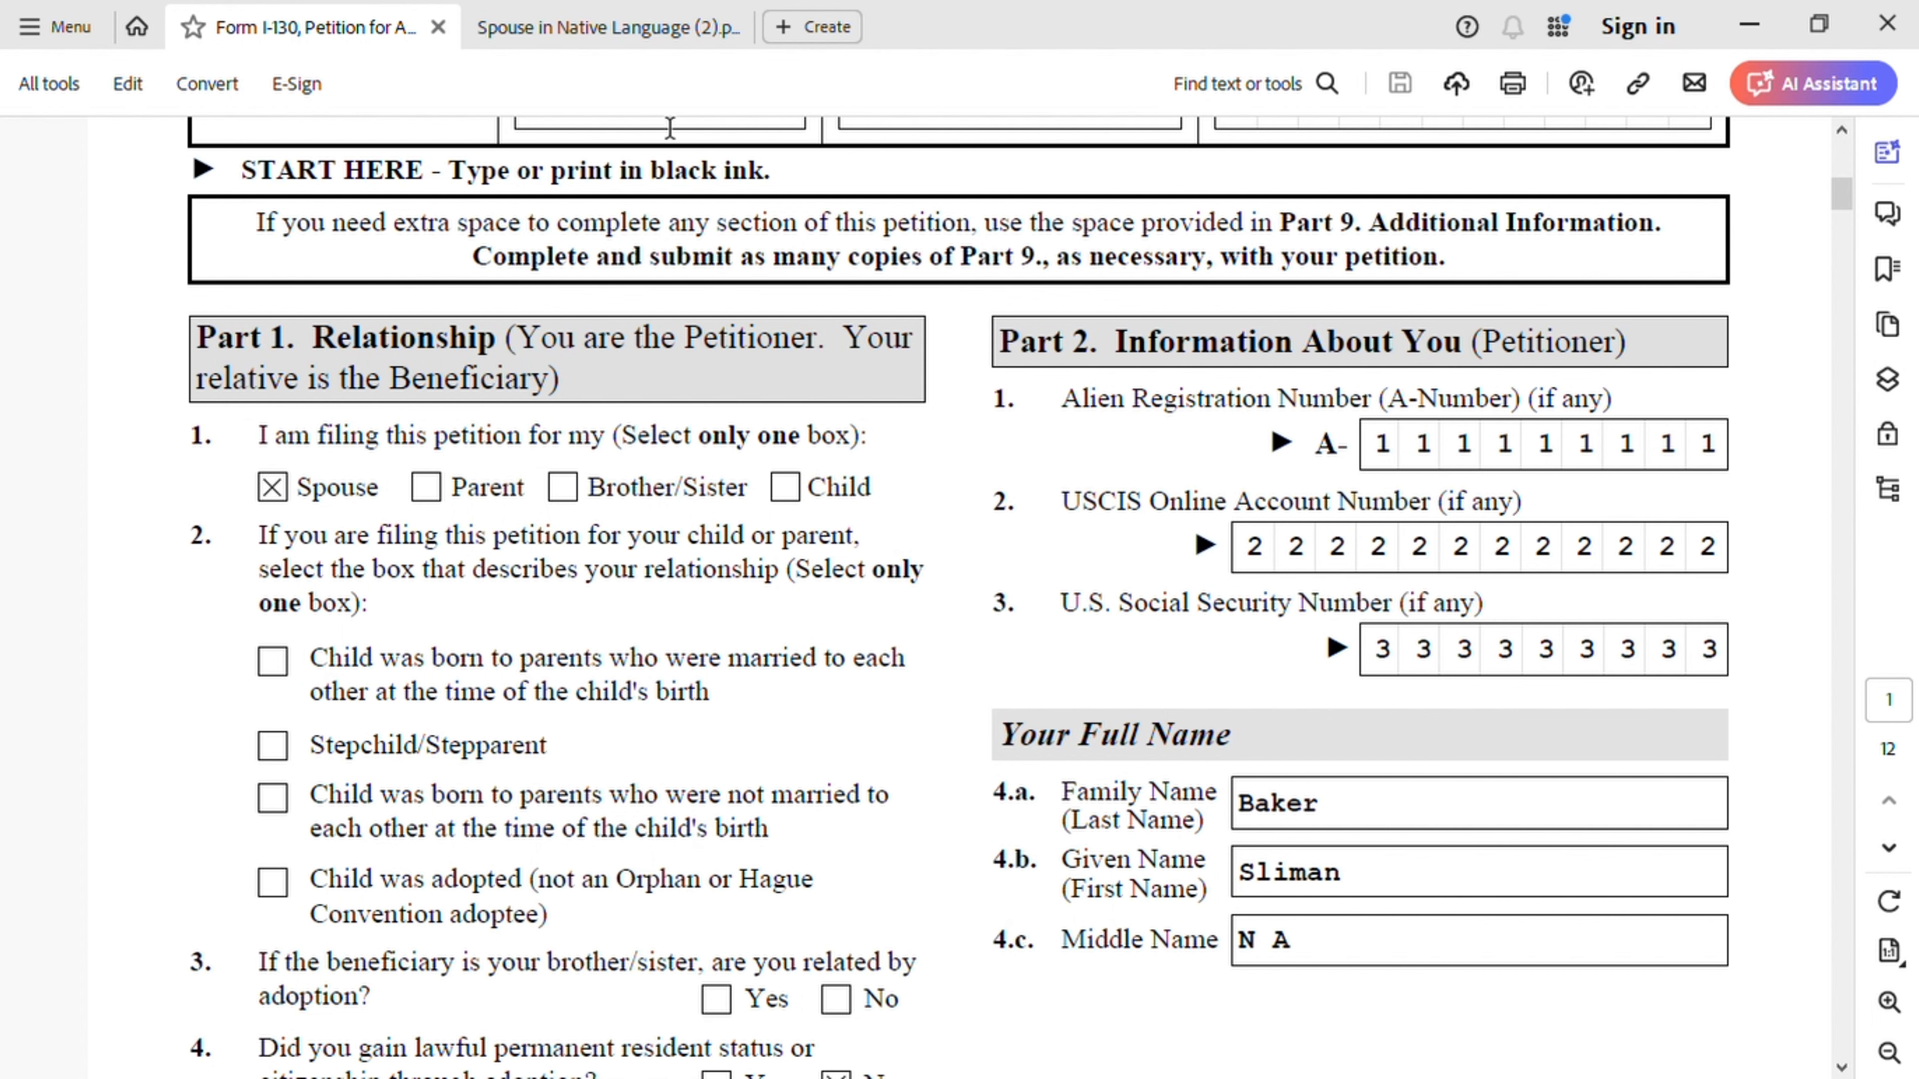
pyautogui.click(656, 40)
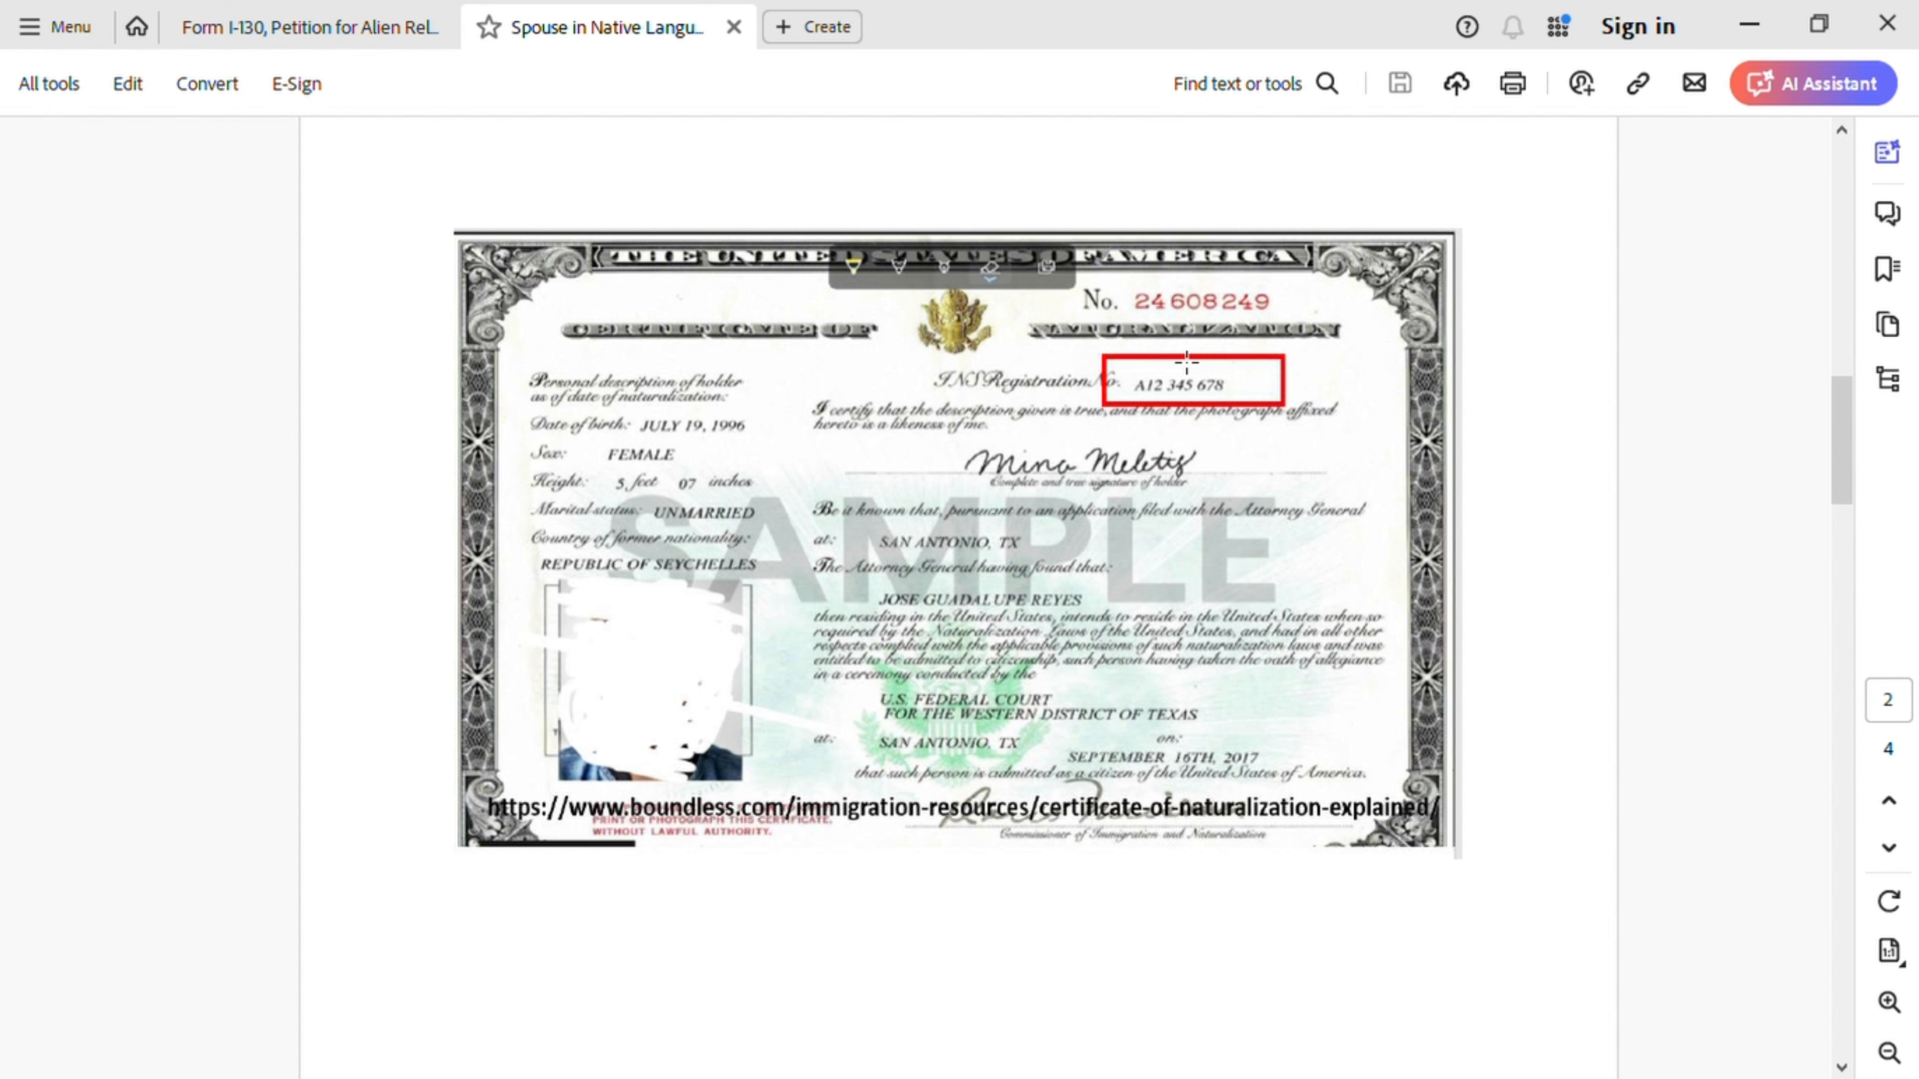
# - Check the I-130 tab, then return to the second document's Form I-797C Notice of Action pages
pyautogui.click(295, 29)
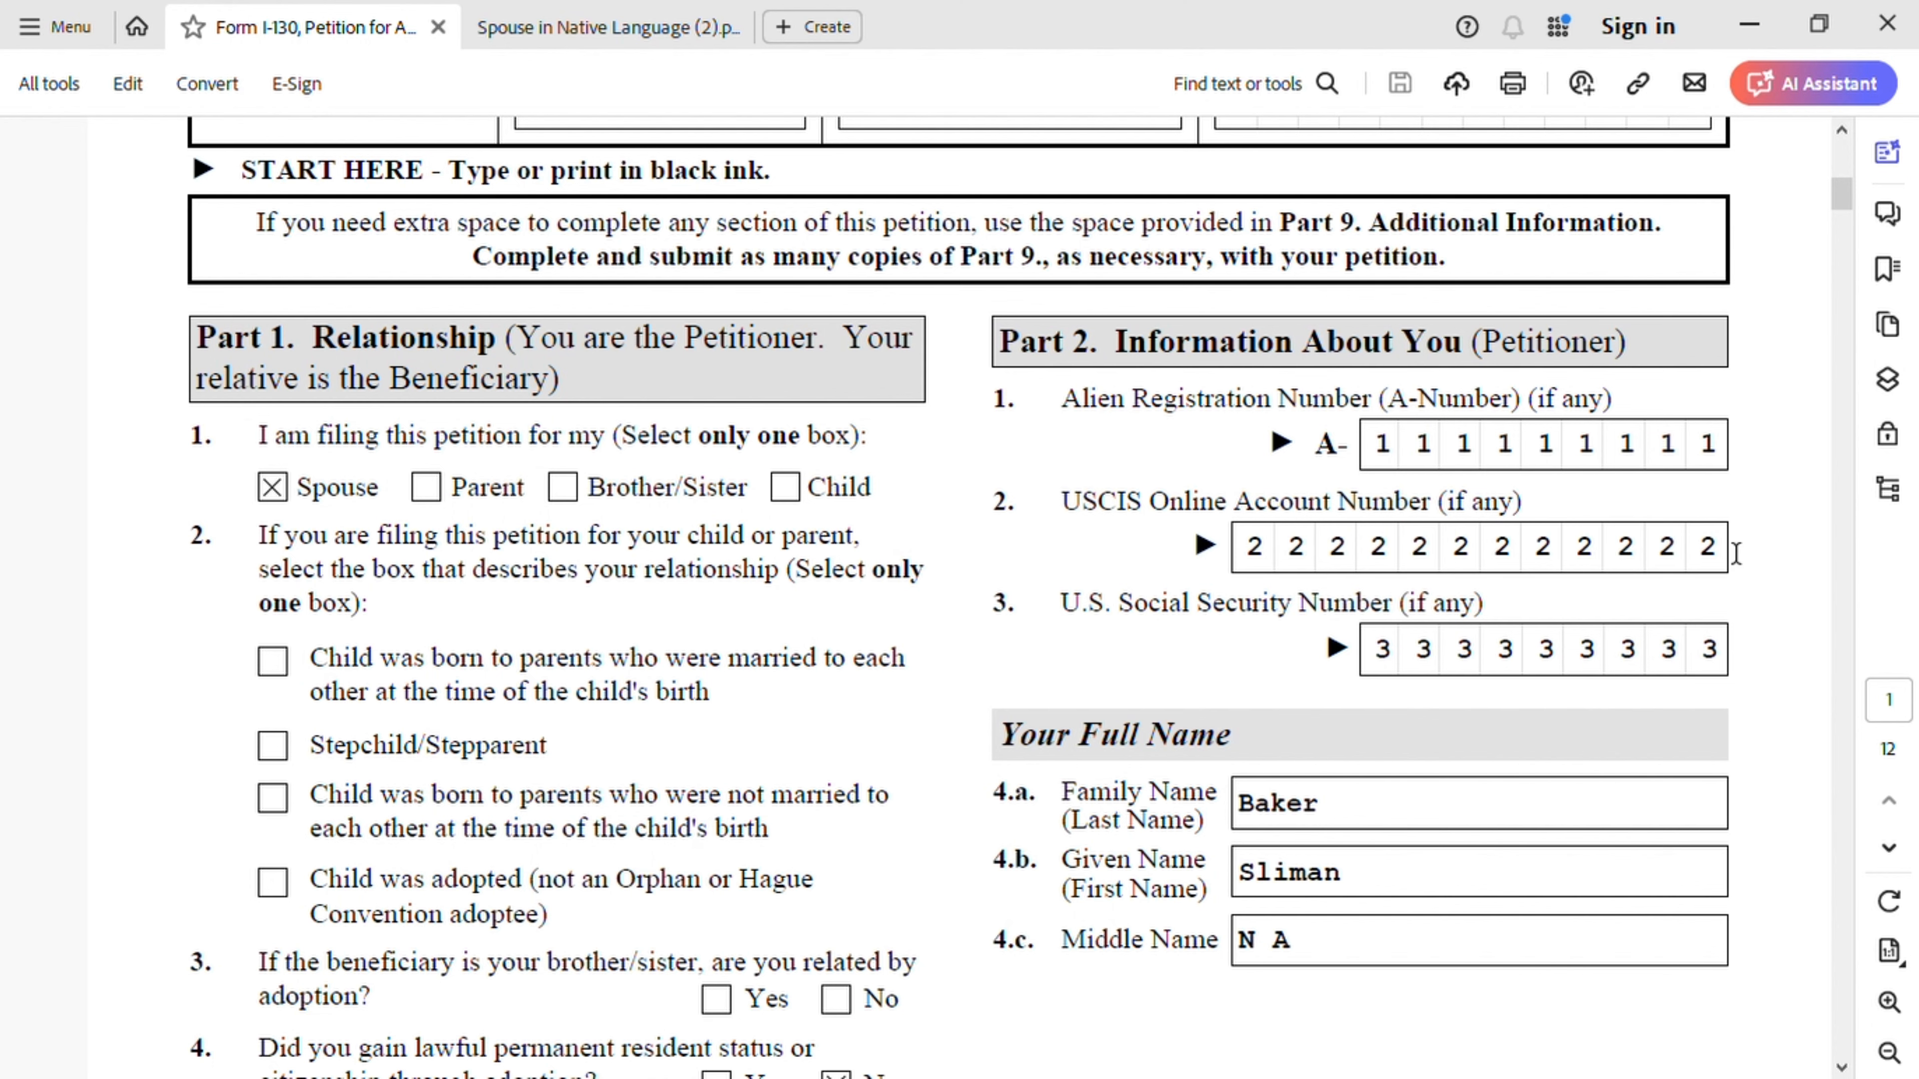
pyautogui.click(568, 28)
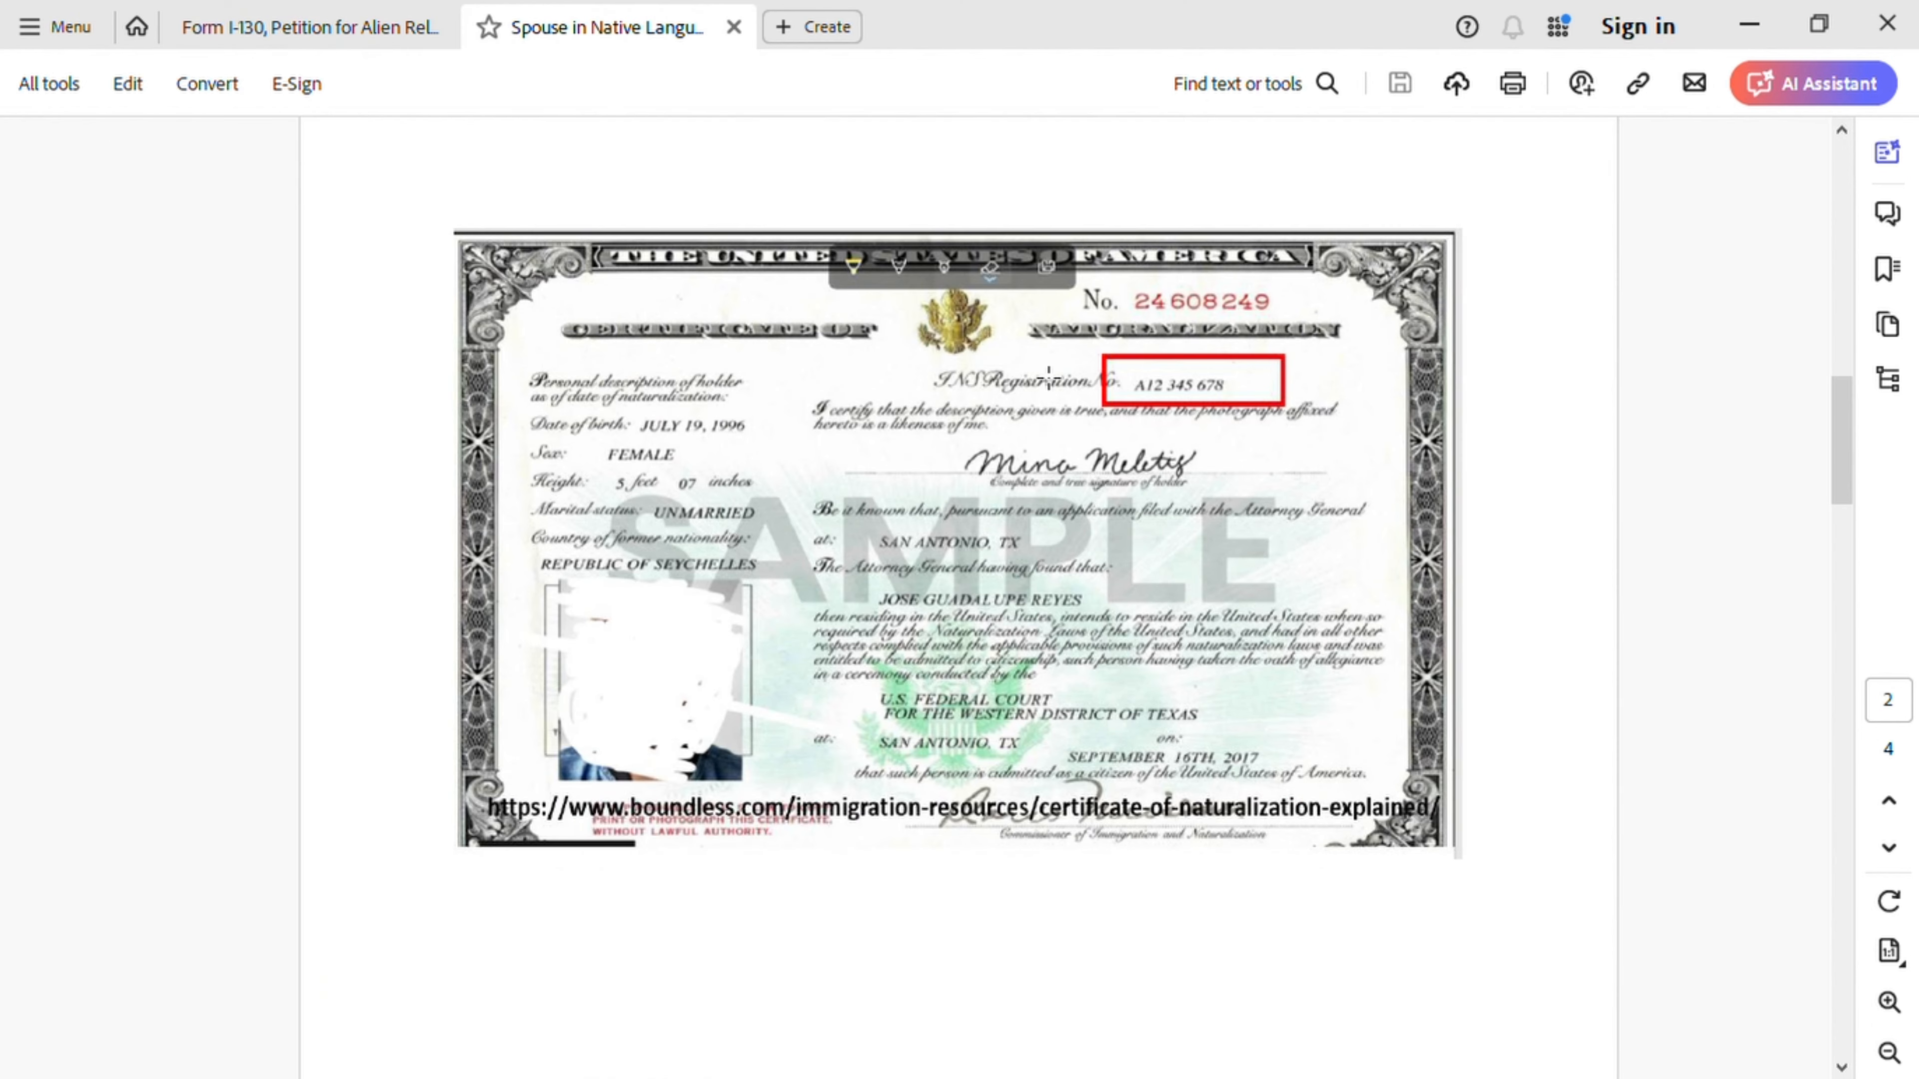
pyautogui.scroll(-2, 1137, 448)
pyautogui.scroll(10, 1137, 447)
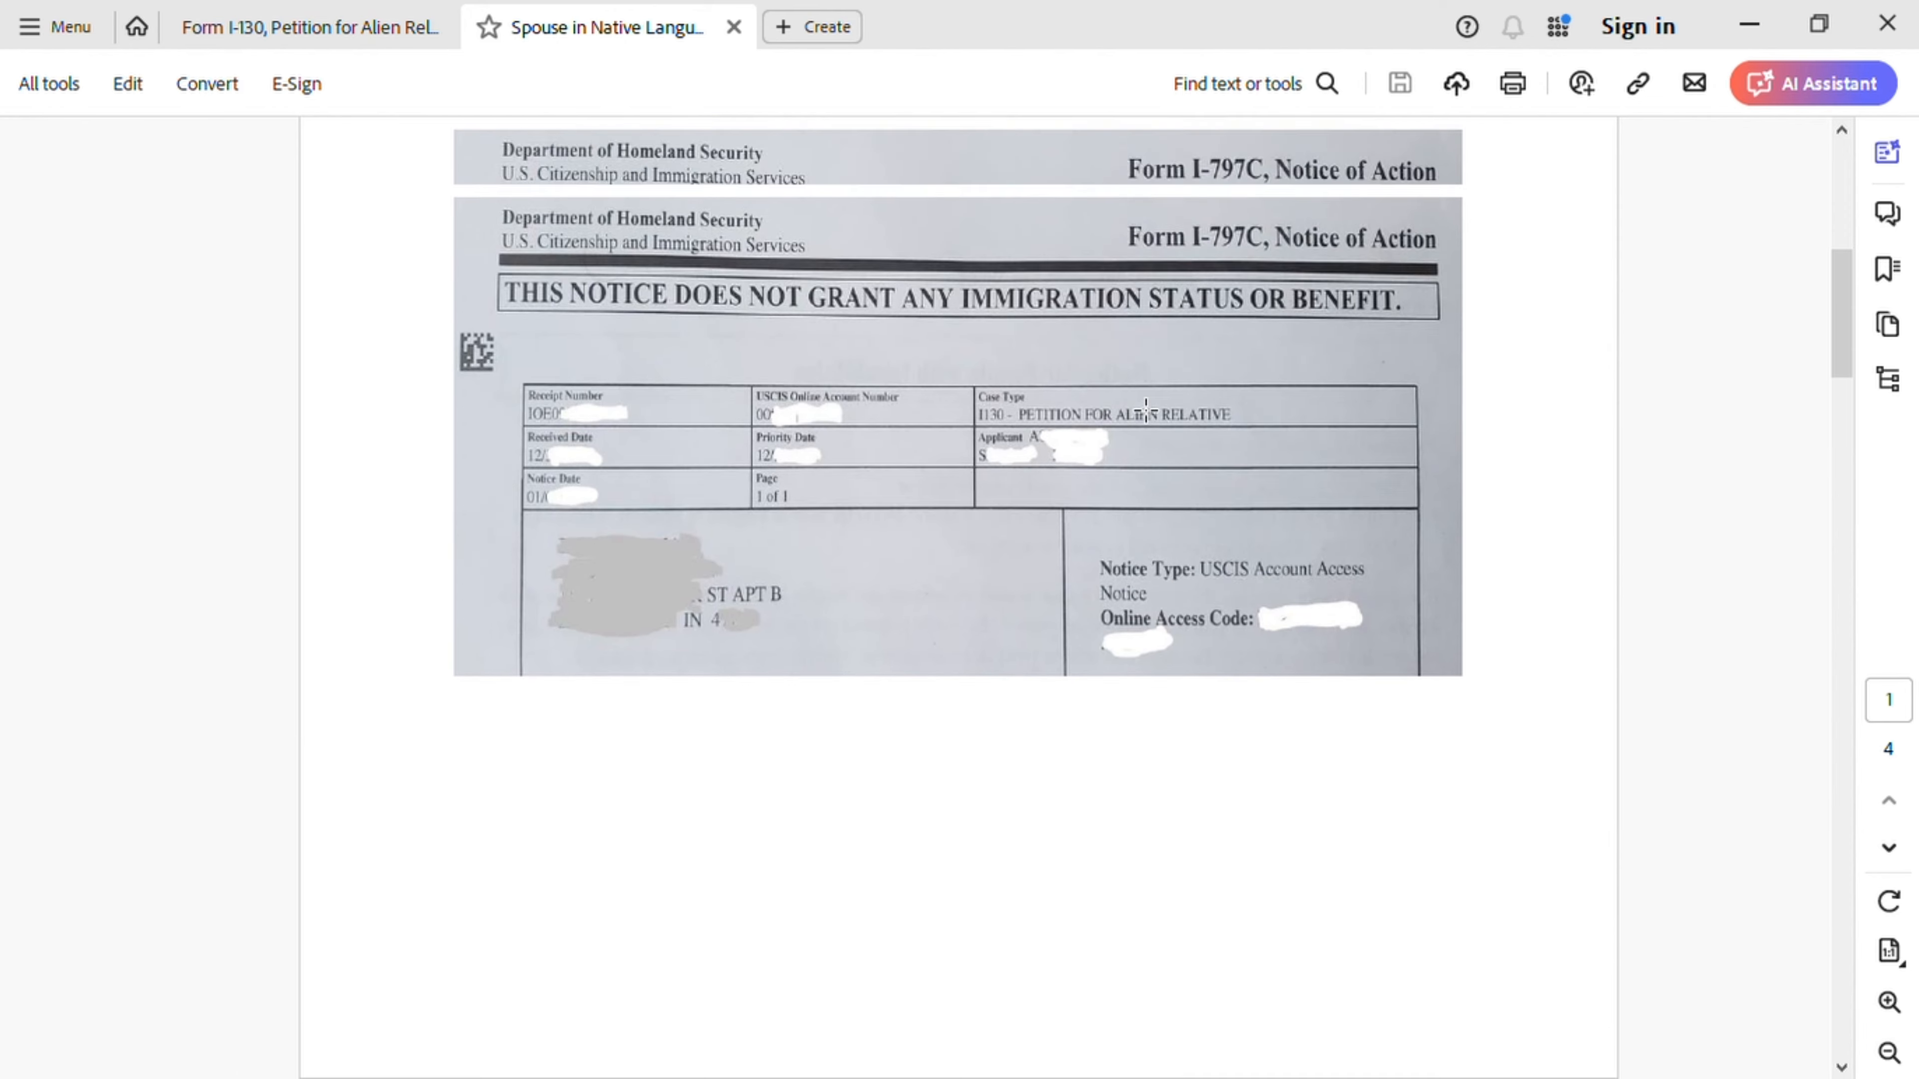
pyautogui.scroll(1, 1146, 409)
pyautogui.scroll(-1, 1146, 409)
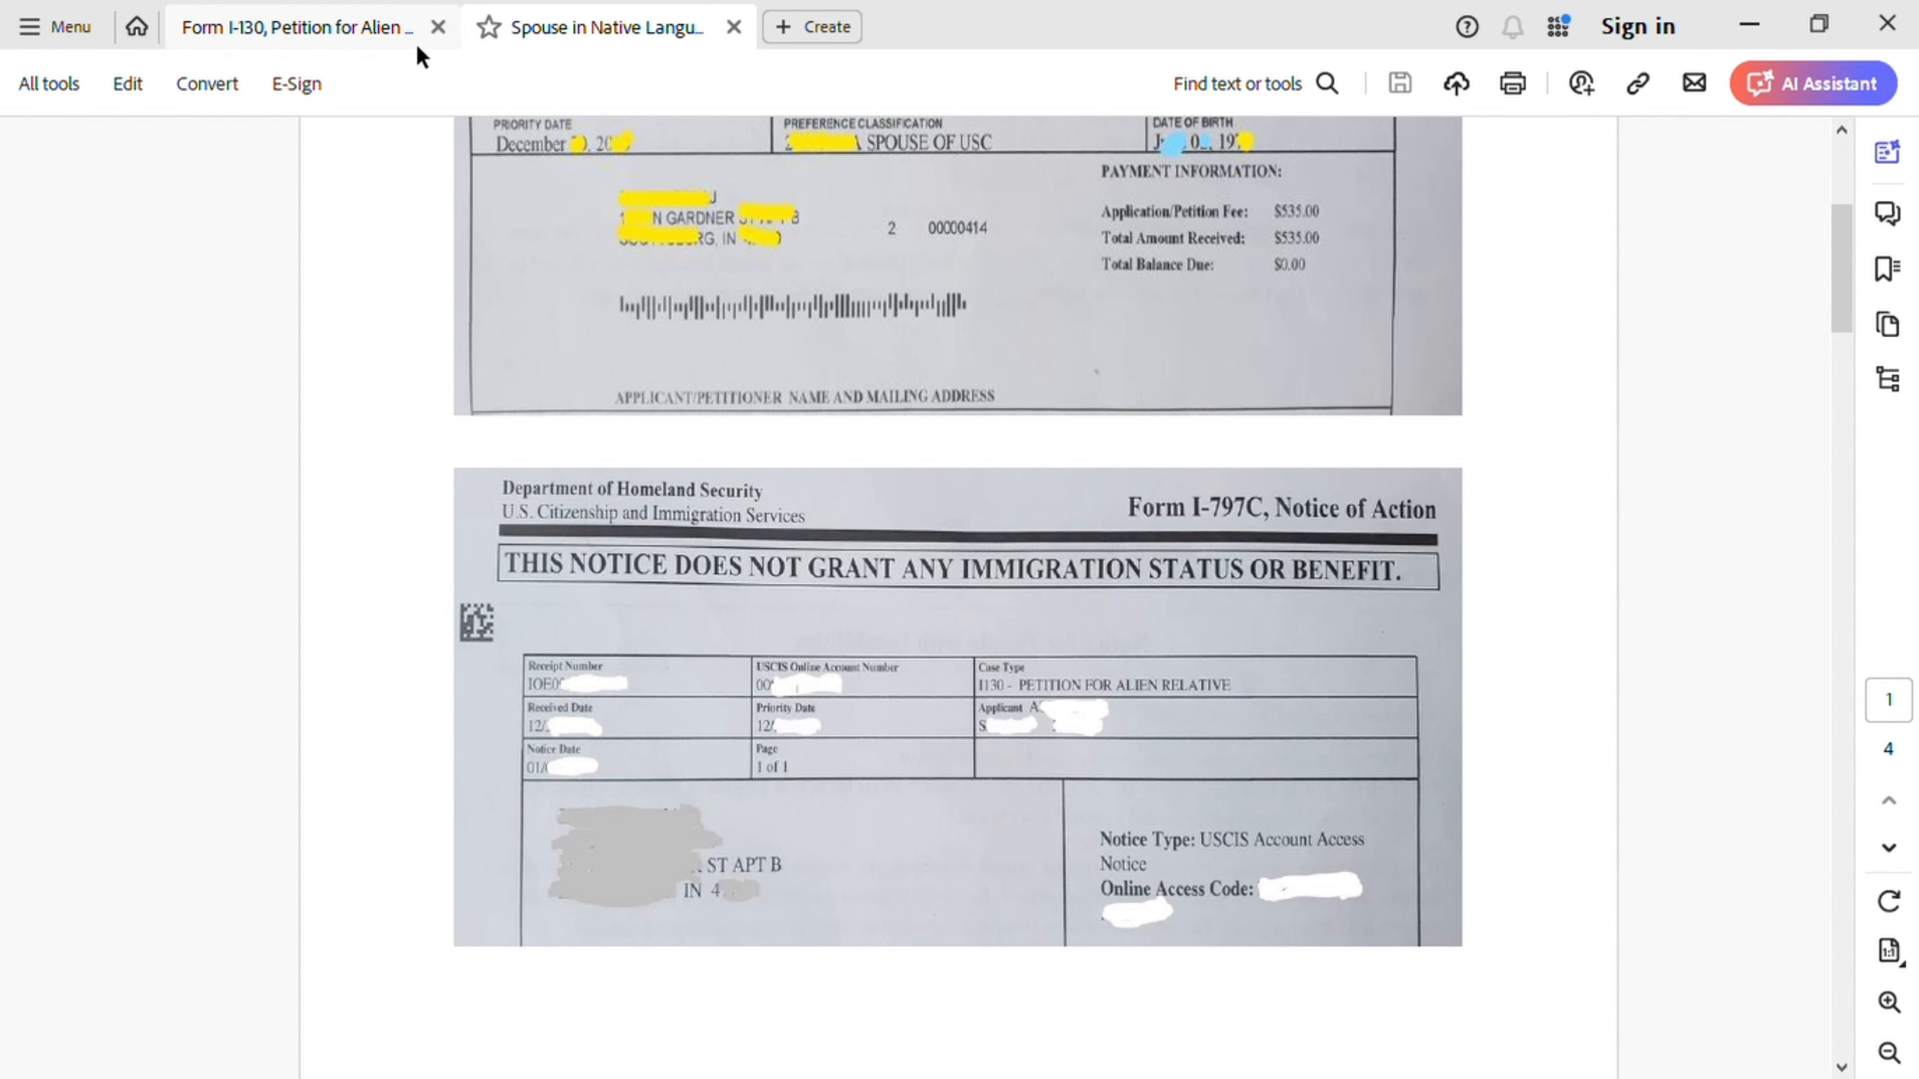
# - Go back to the Form I-130 tab and show the petitioner's numbers and full name on page 1
pyautogui.click(356, 30)
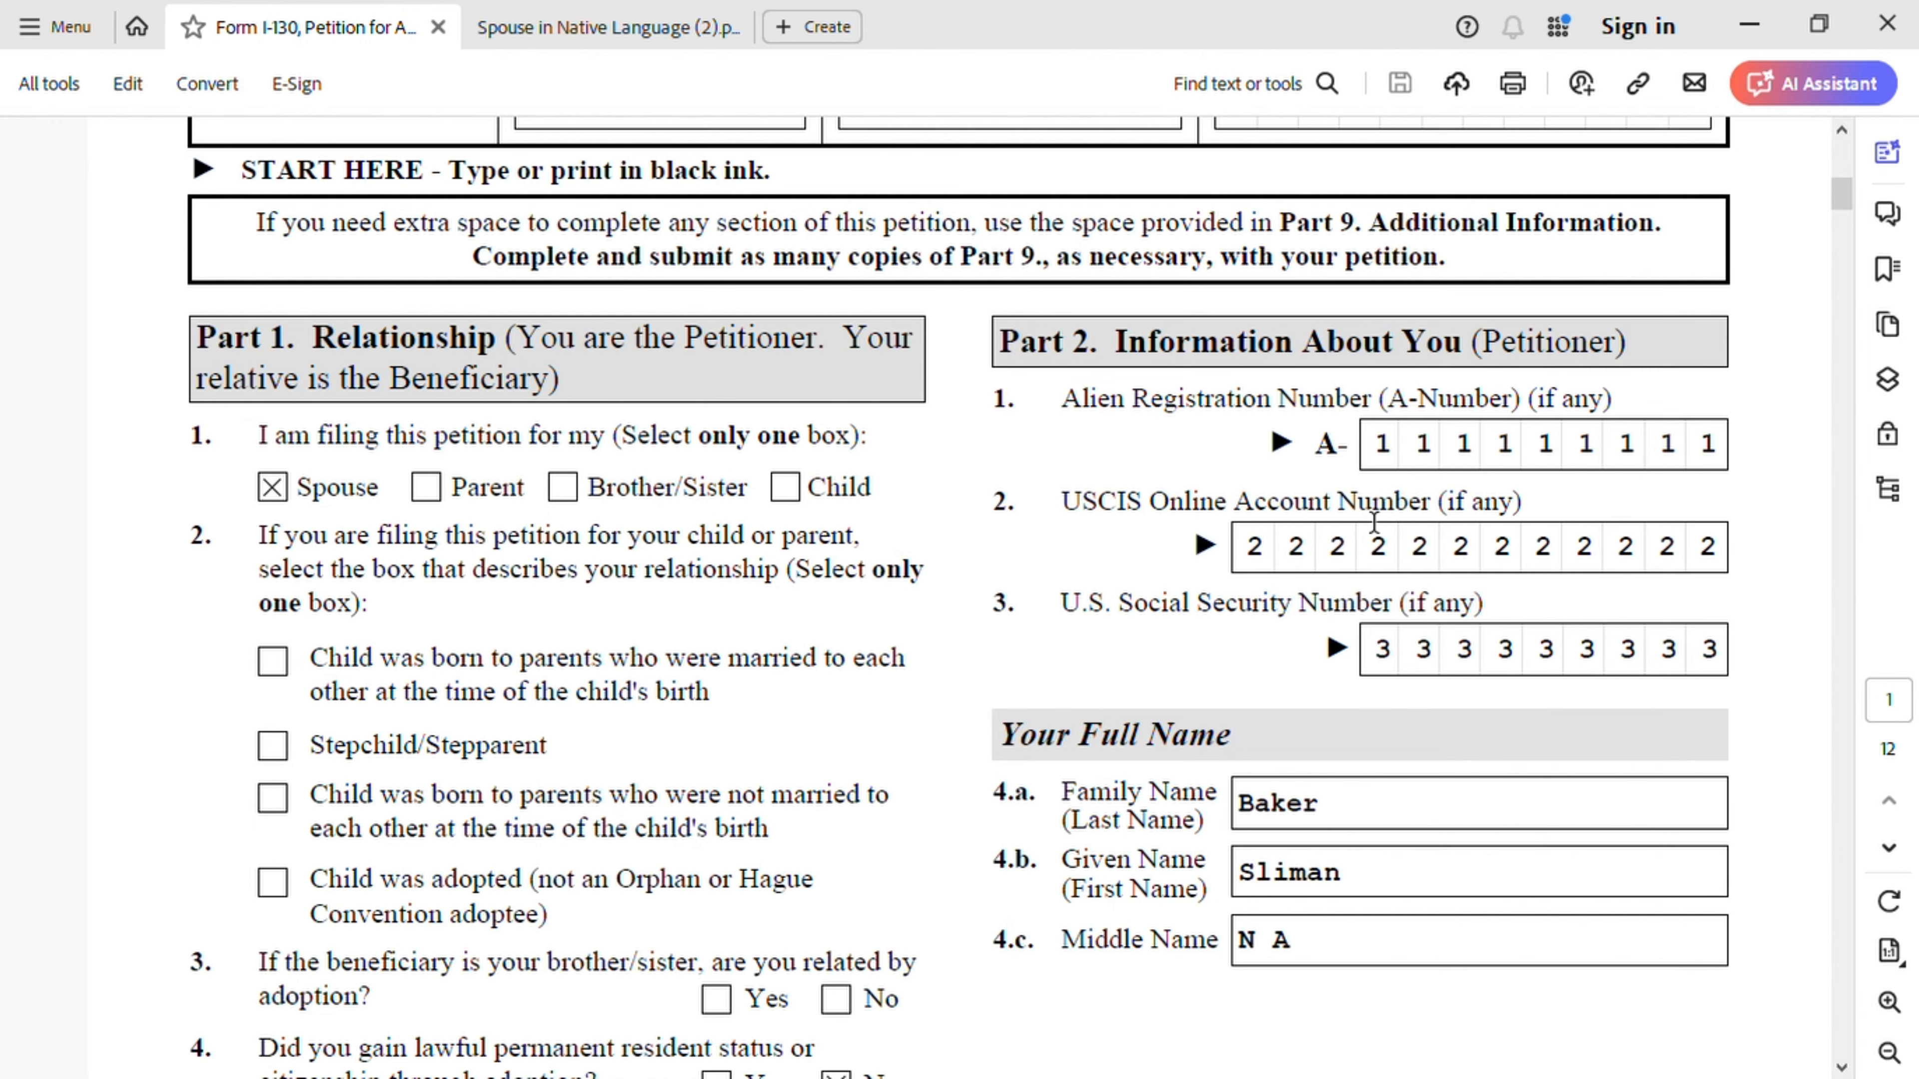
pyautogui.scroll(-3, 1373, 522)
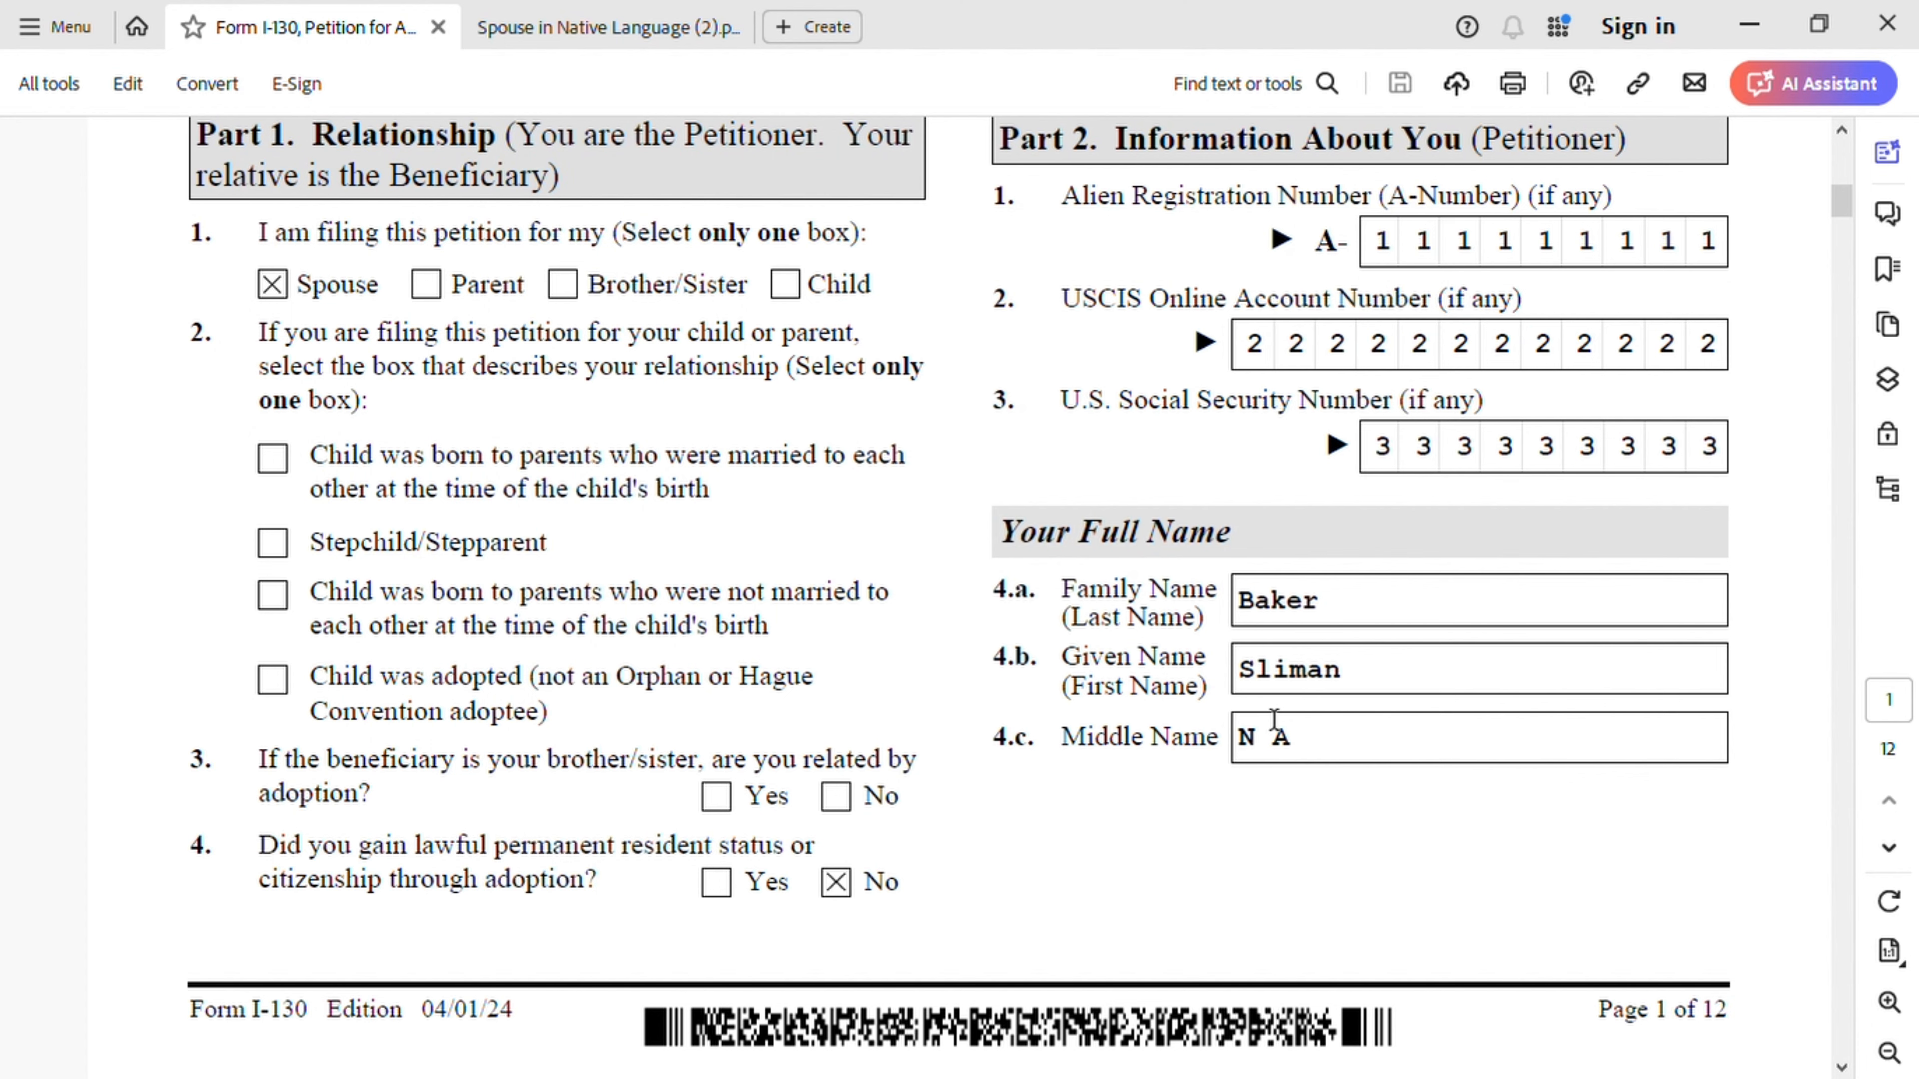
# - Scroll to I-130 page 2's Other Names and Other Information sections: birthplace, date of birth and sex
pyautogui.scroll(-5, 1326, 775)
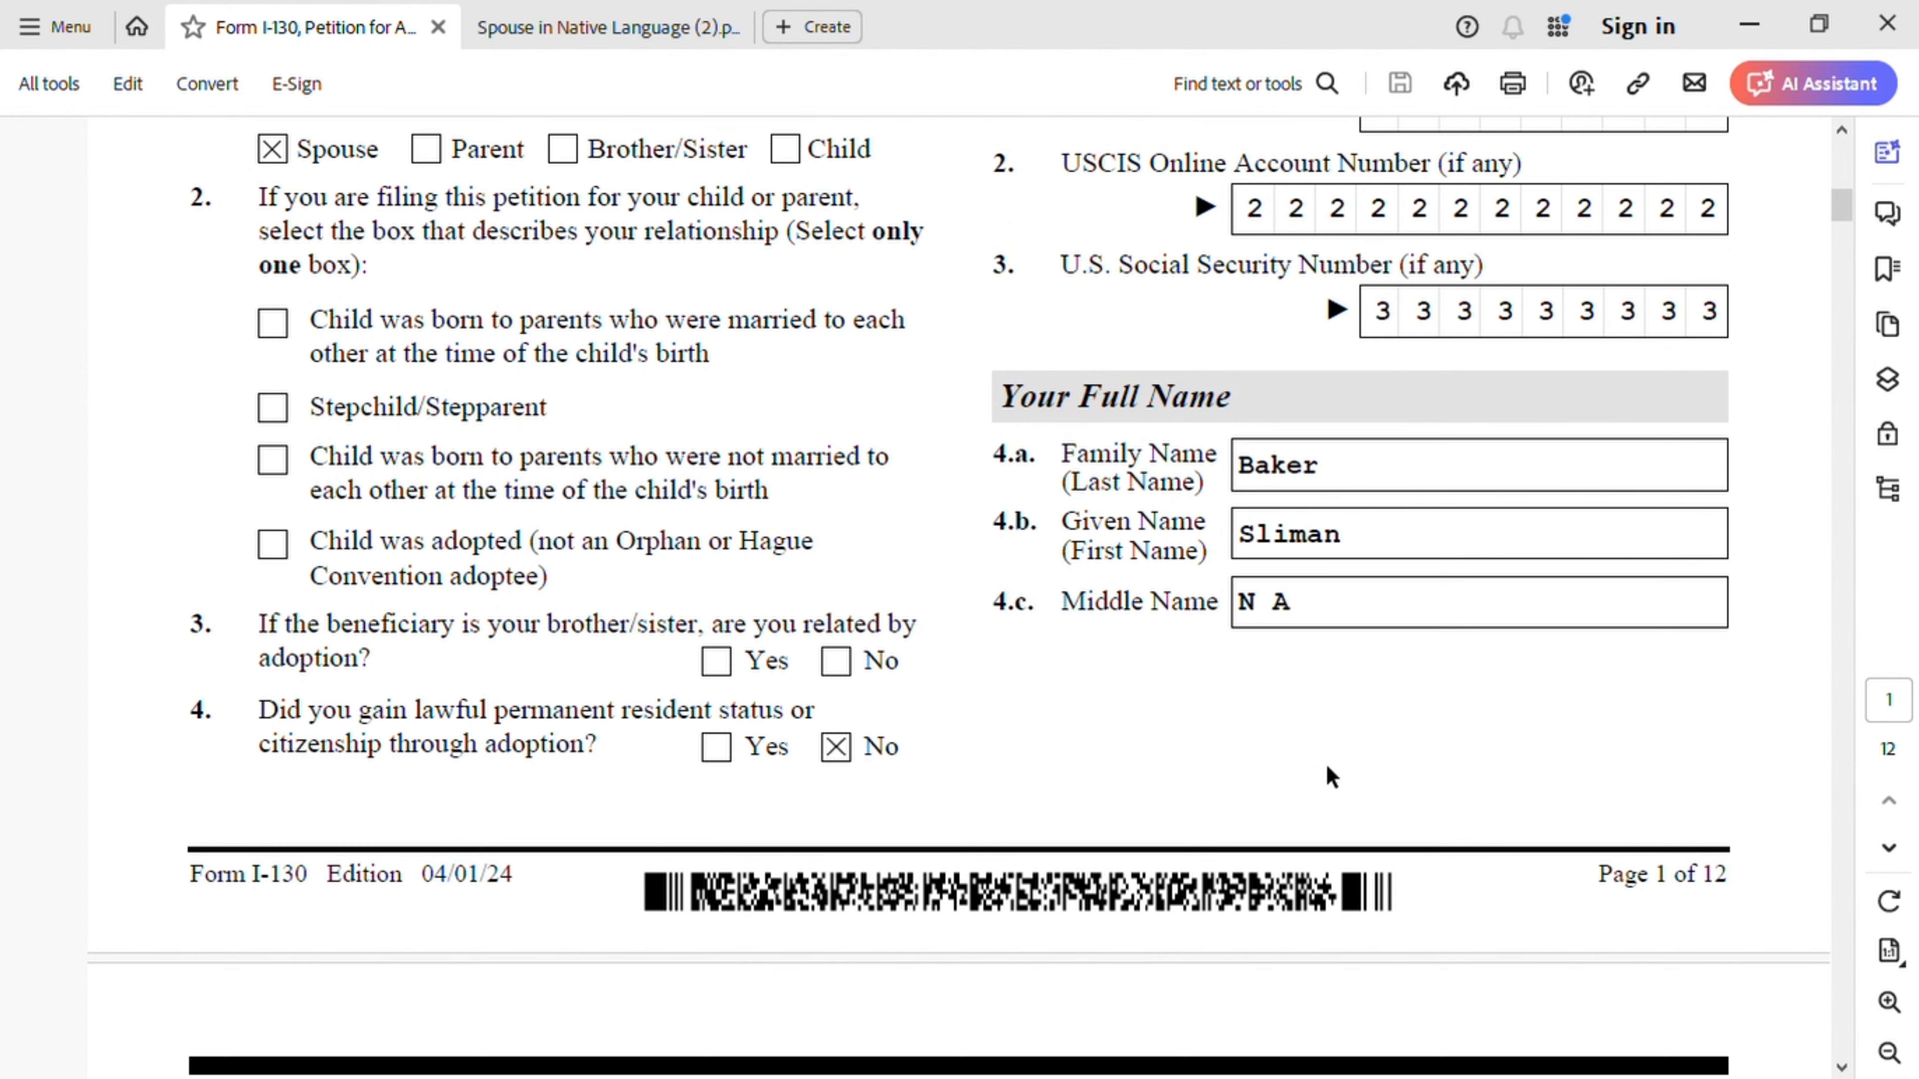
pyautogui.scroll(-4, 1327, 773)
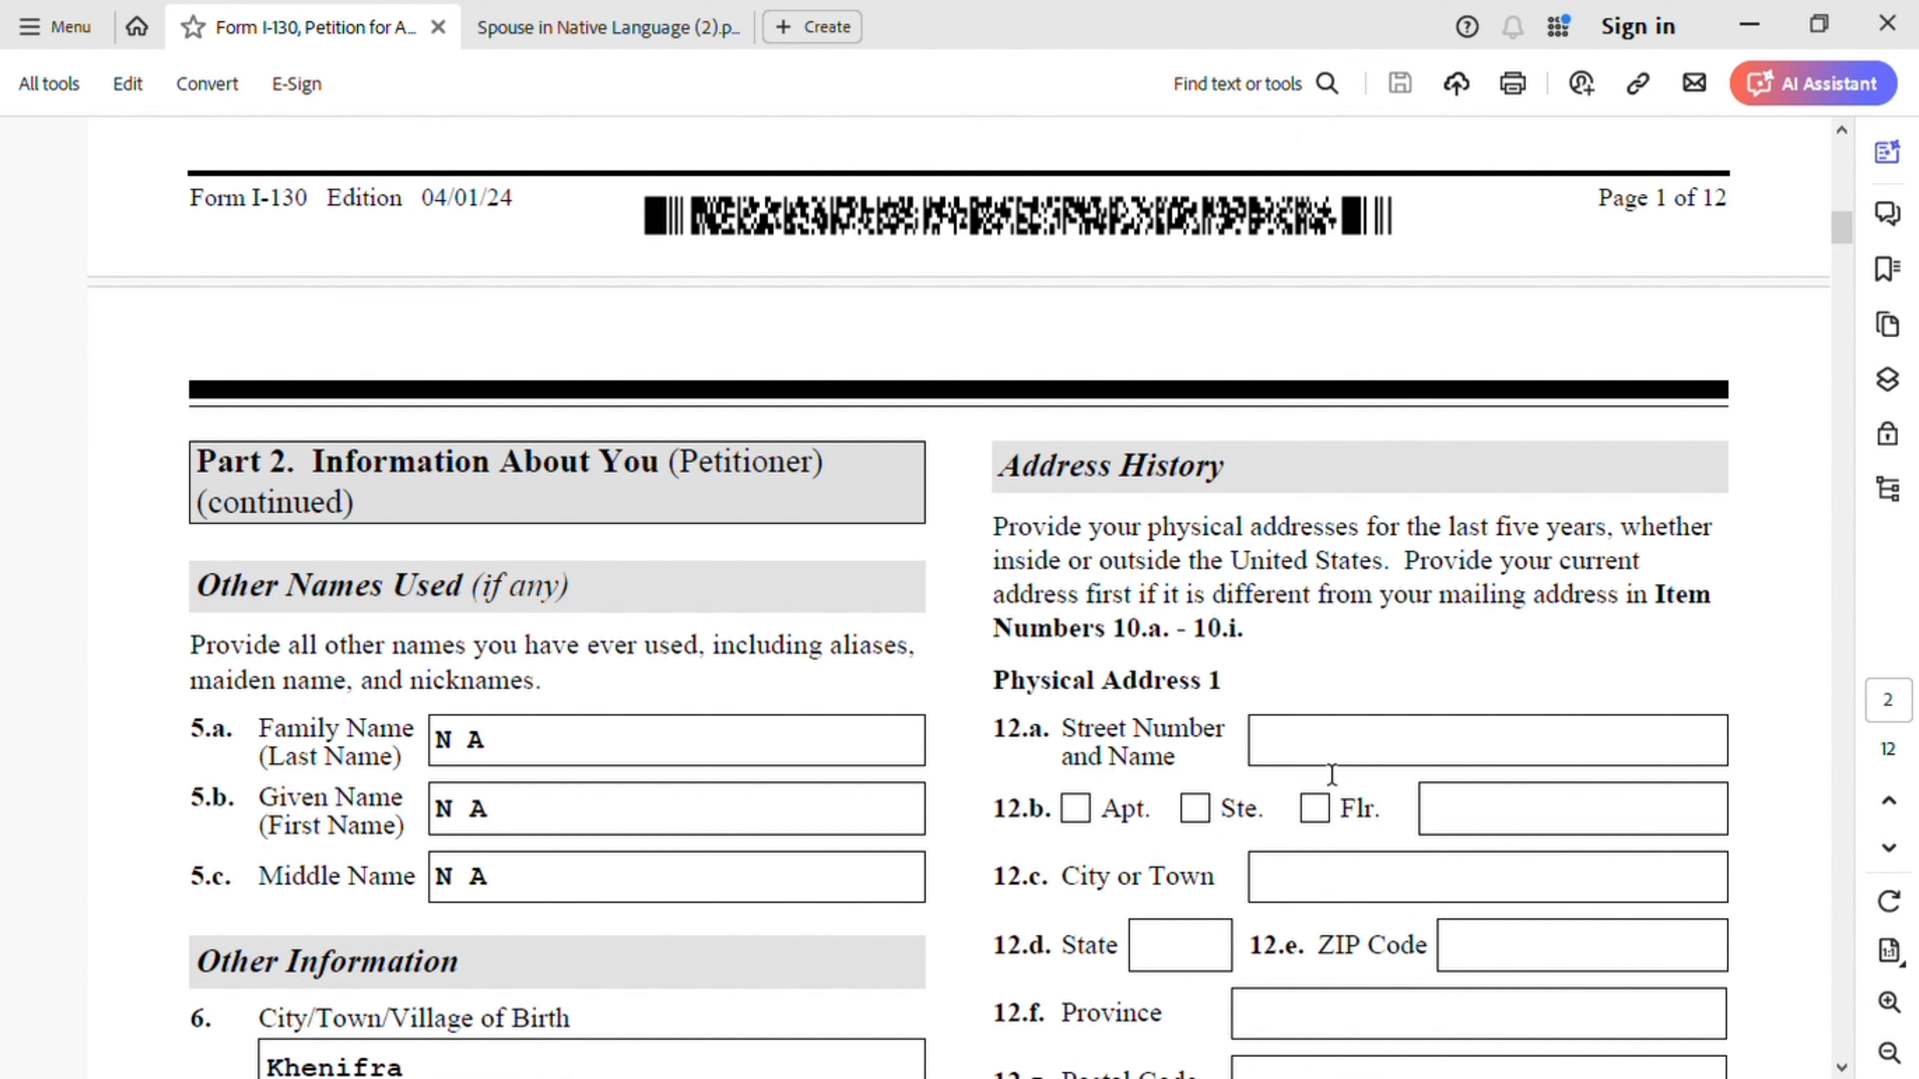
pyautogui.scroll(-1, 1332, 774)
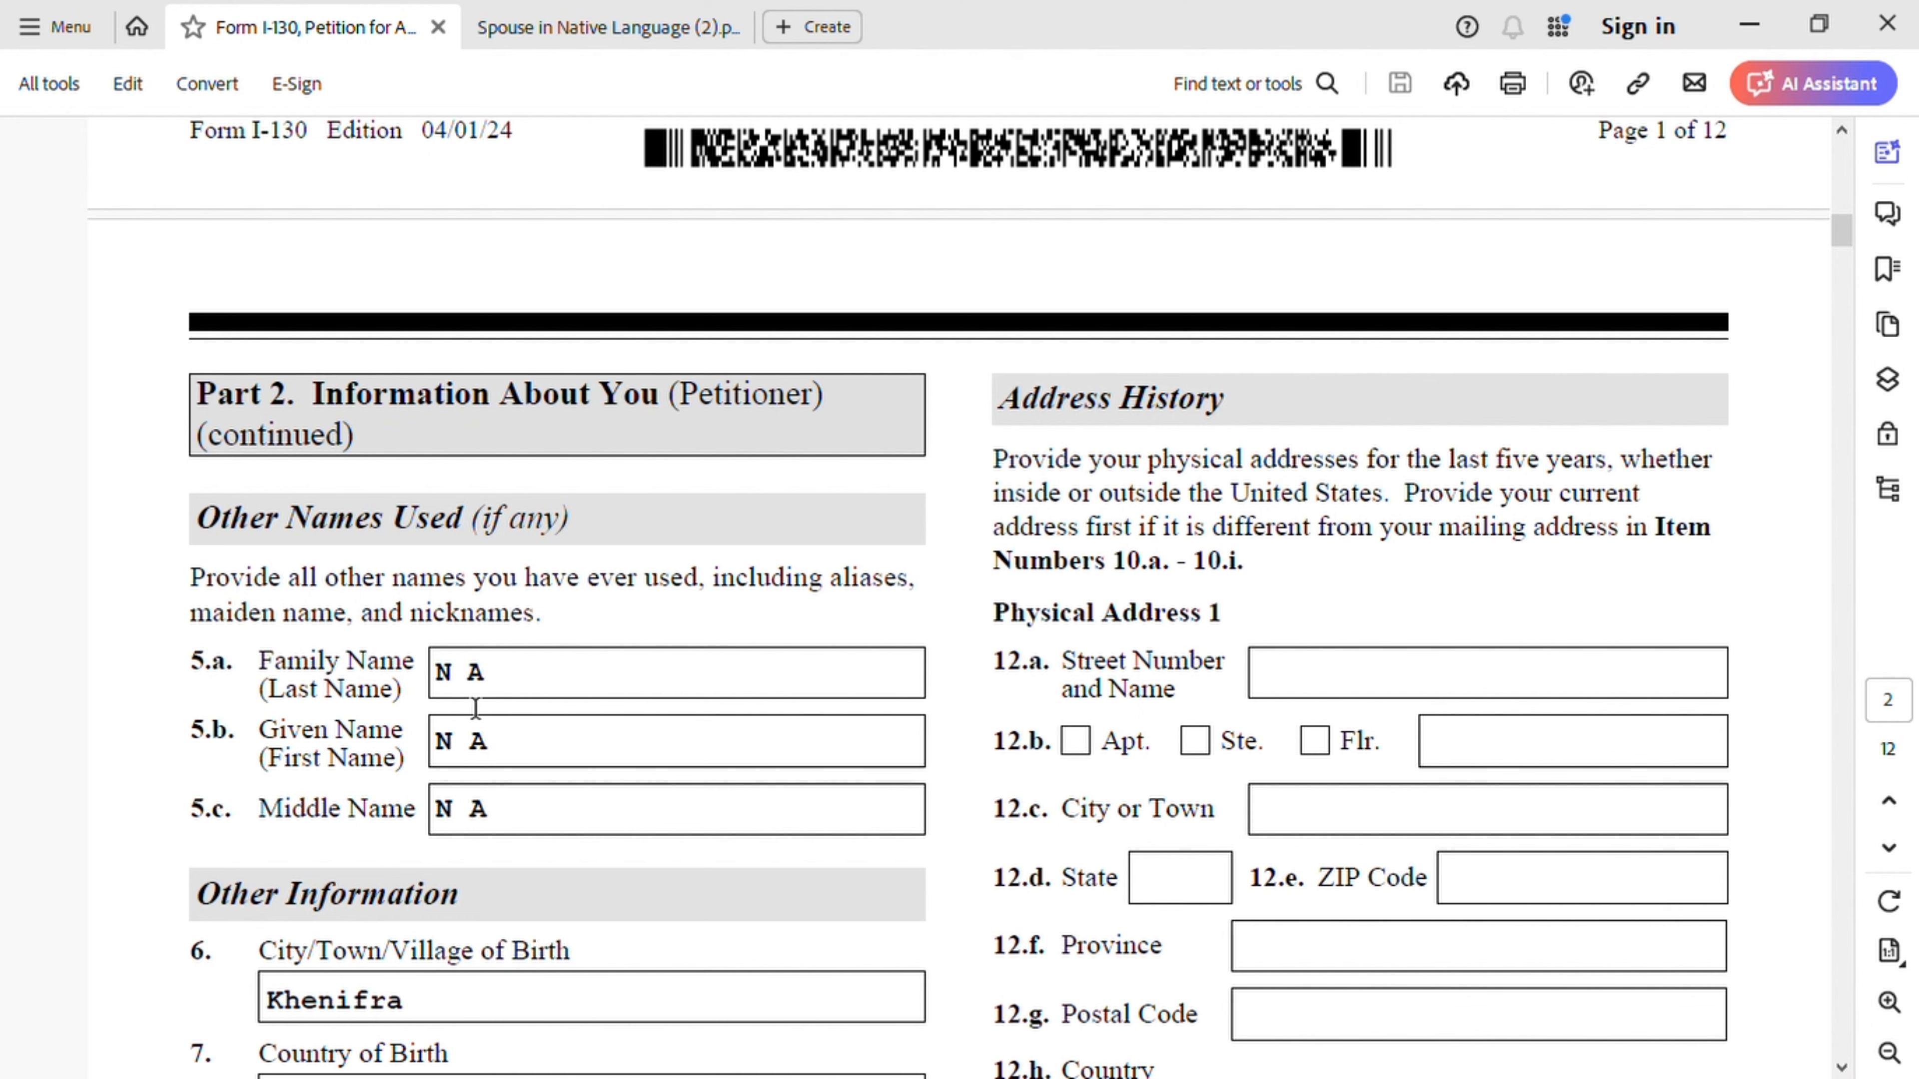
pyautogui.scroll(-3, 771, 720)
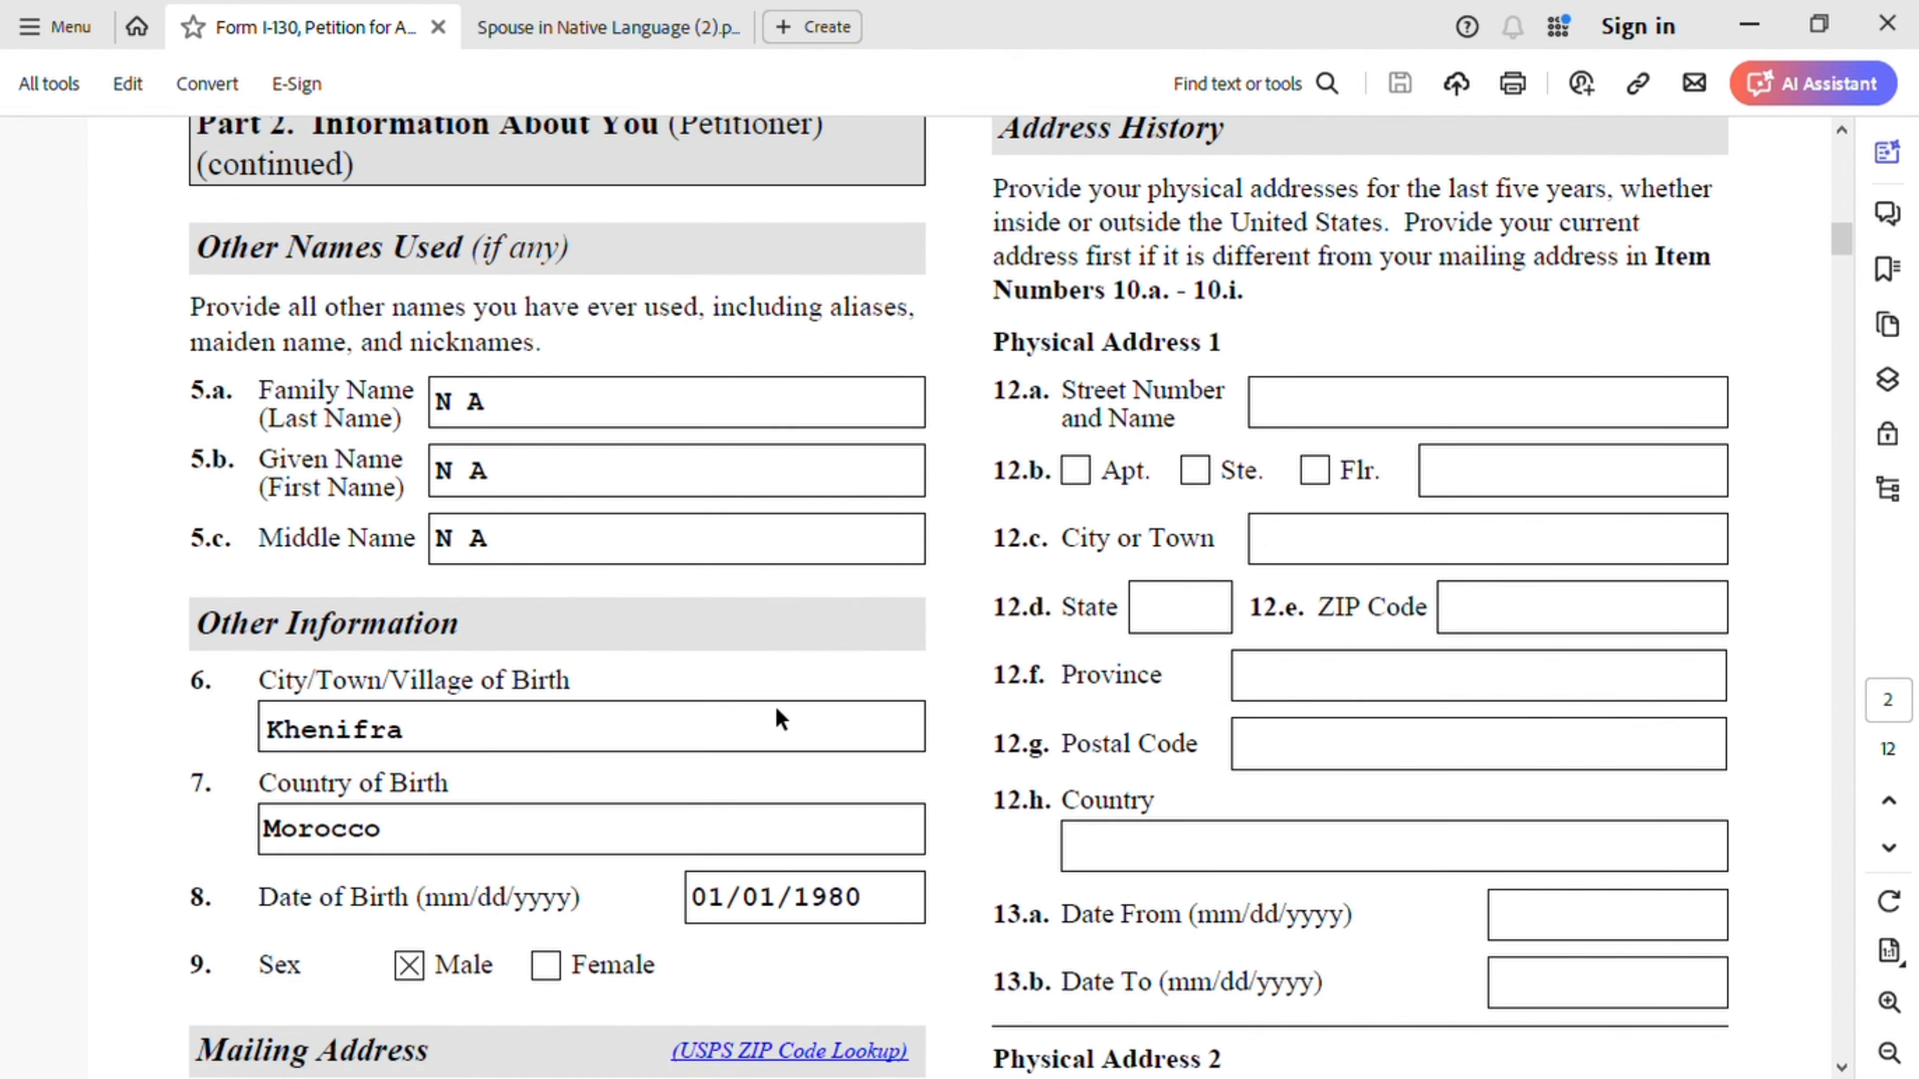
pyautogui.scroll(-1, 781, 714)
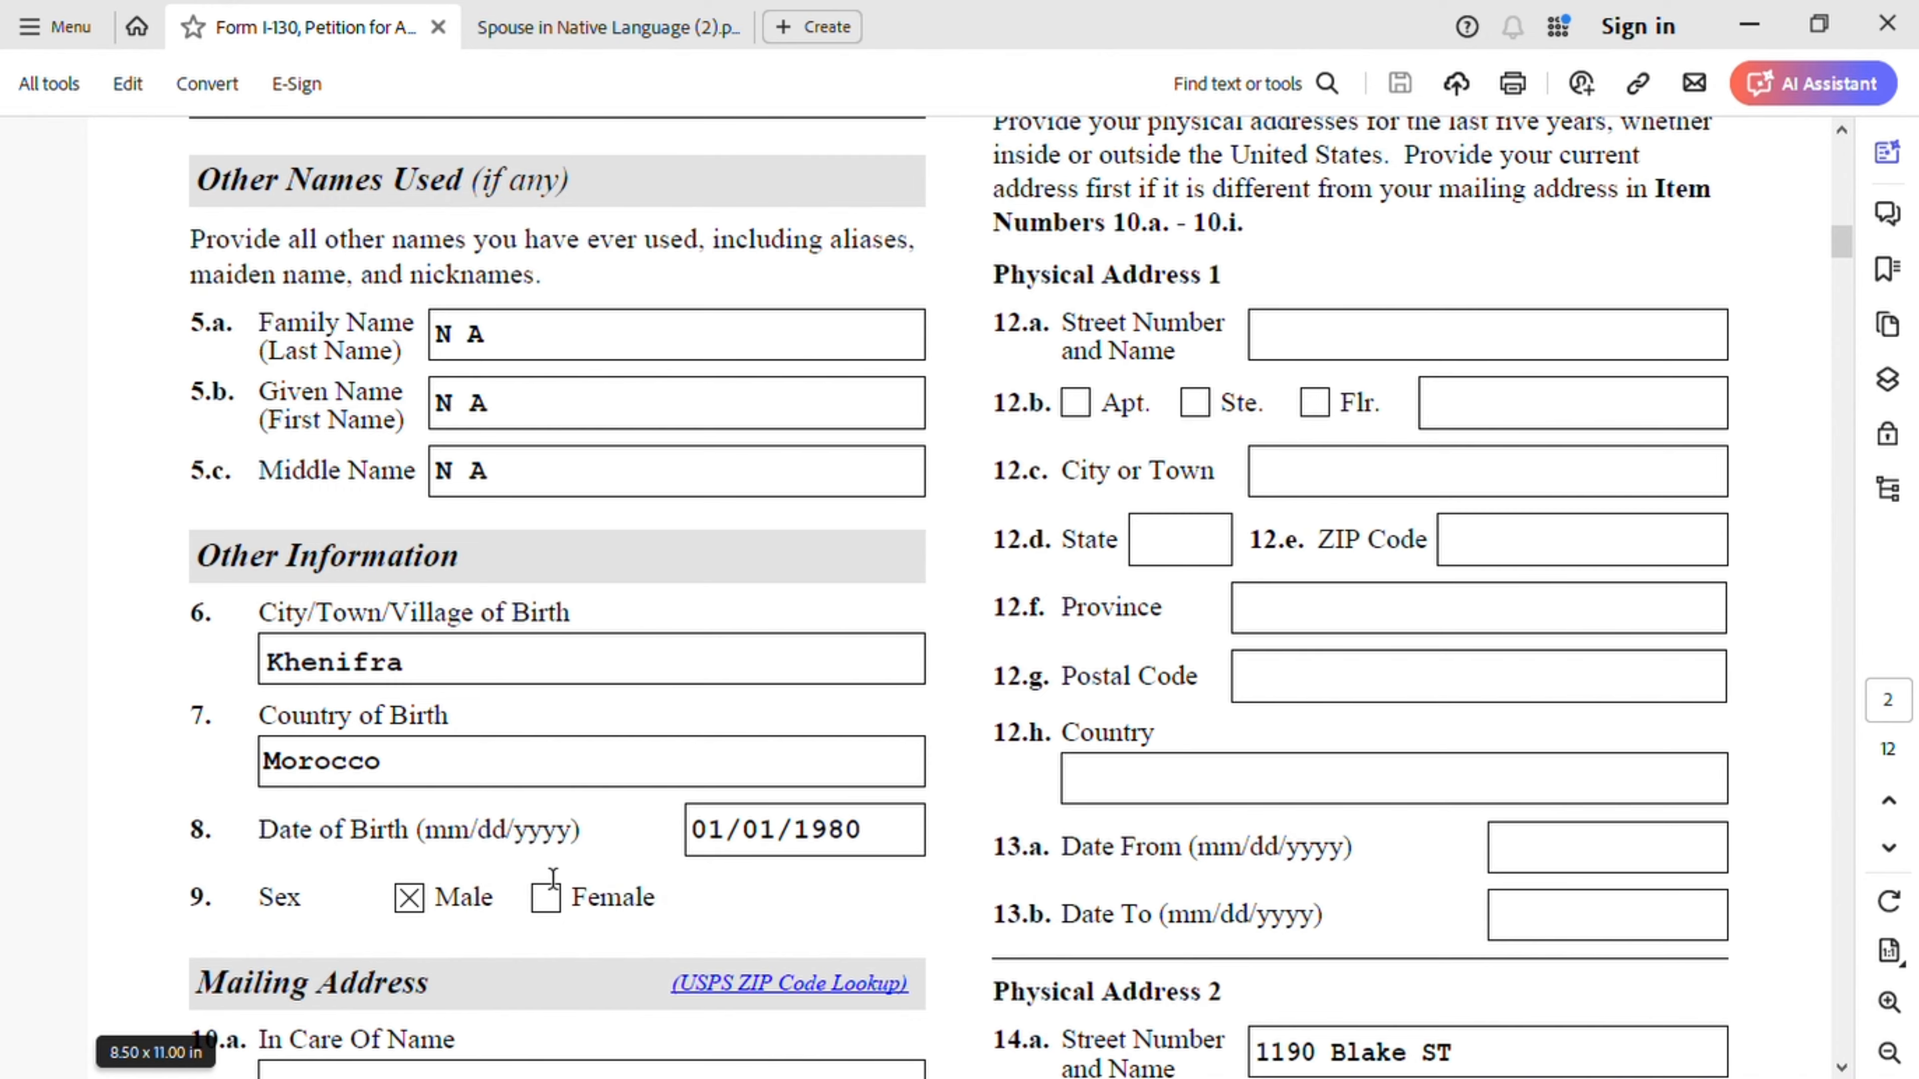
# - Review page 2's mailing address, Physical Address 2, address dates and marital status Married, married once
pyautogui.scroll(-10, 552, 877)
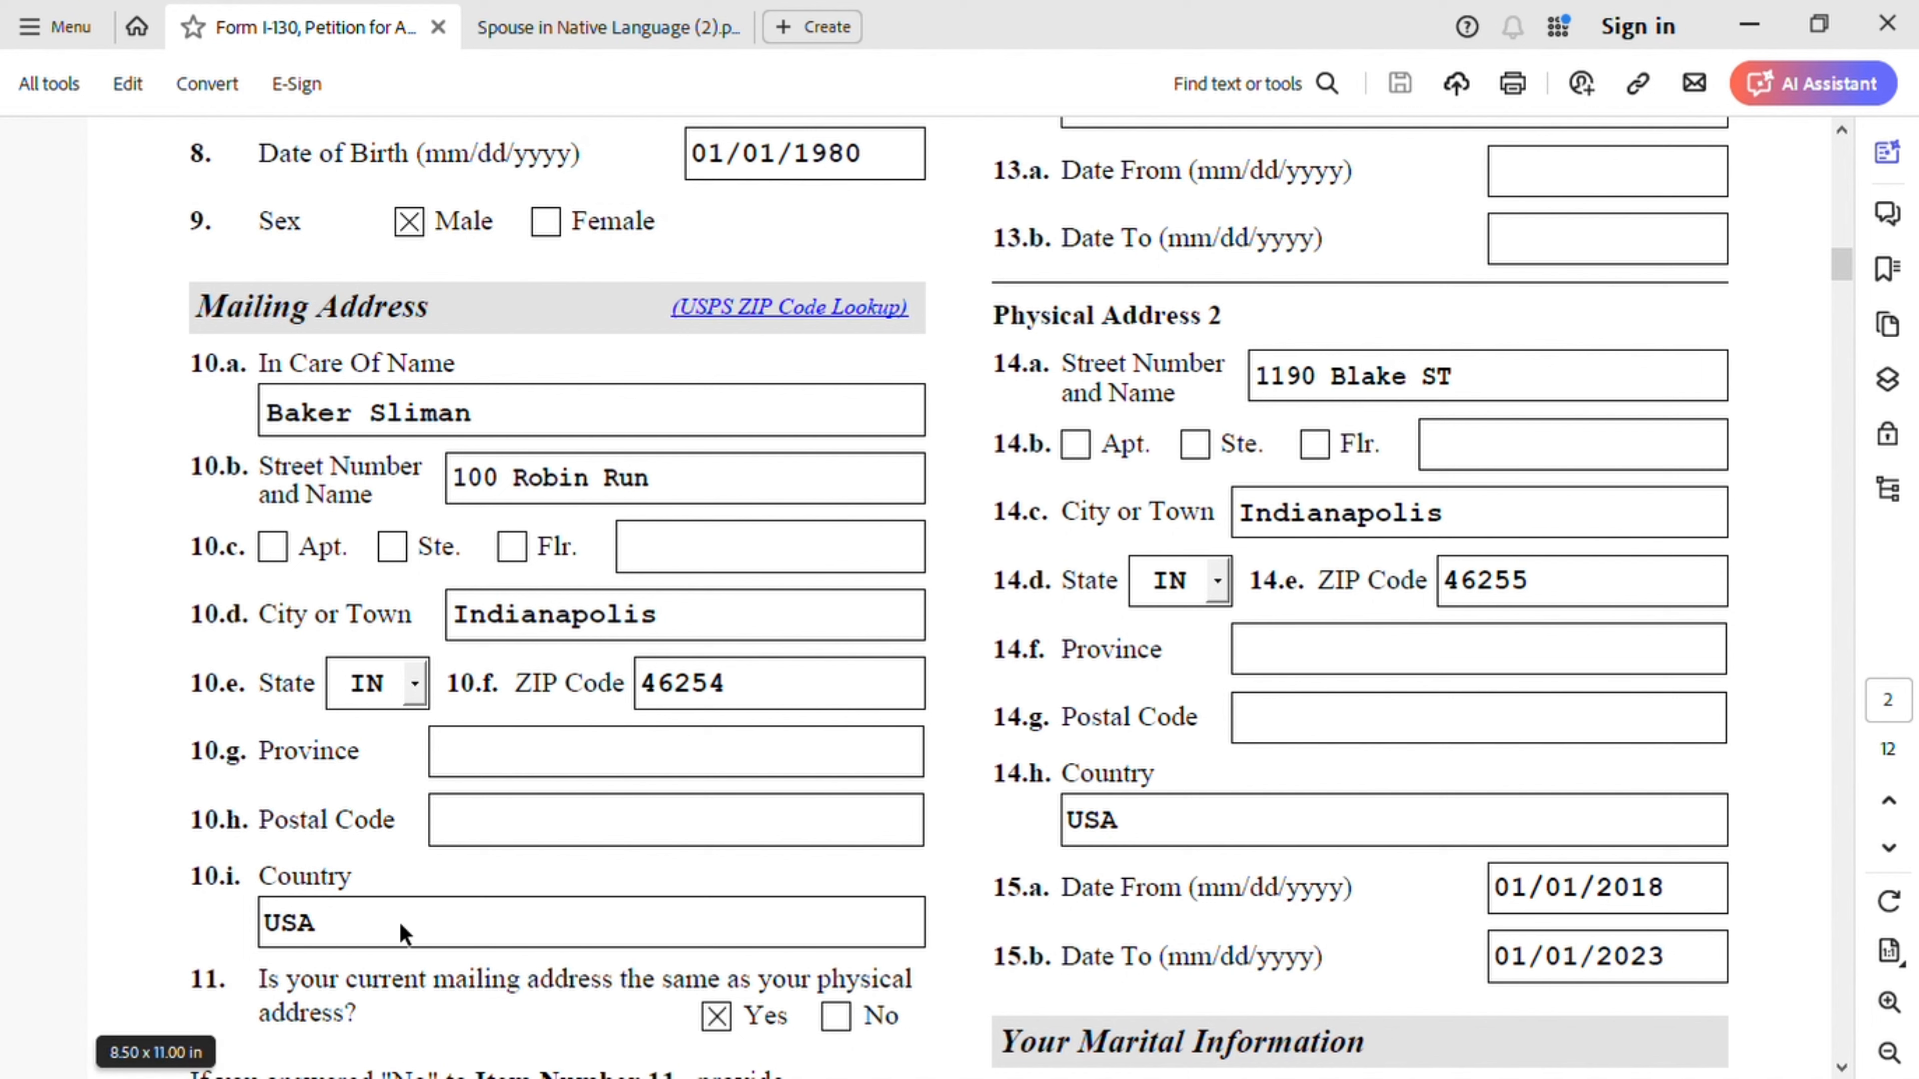
pyautogui.scroll(-3, 398, 915)
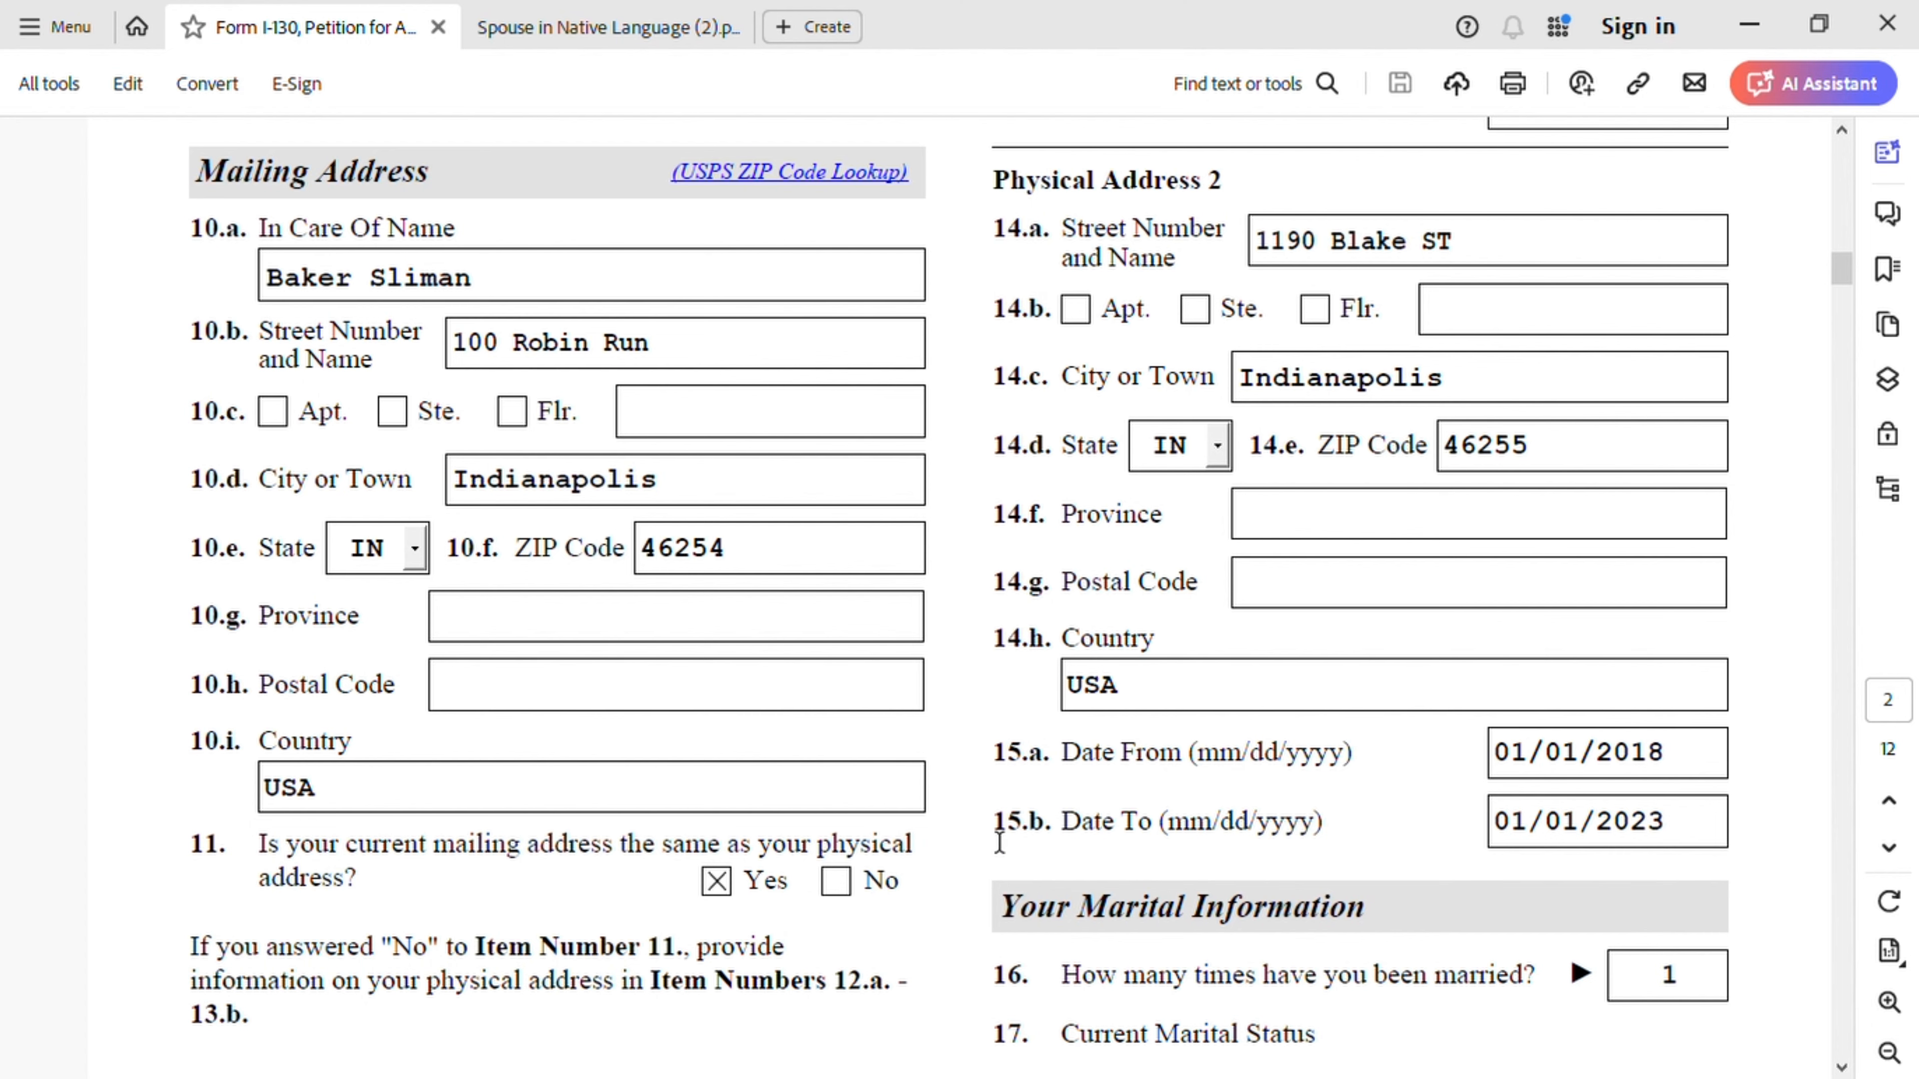
pyautogui.scroll(10, 999, 842)
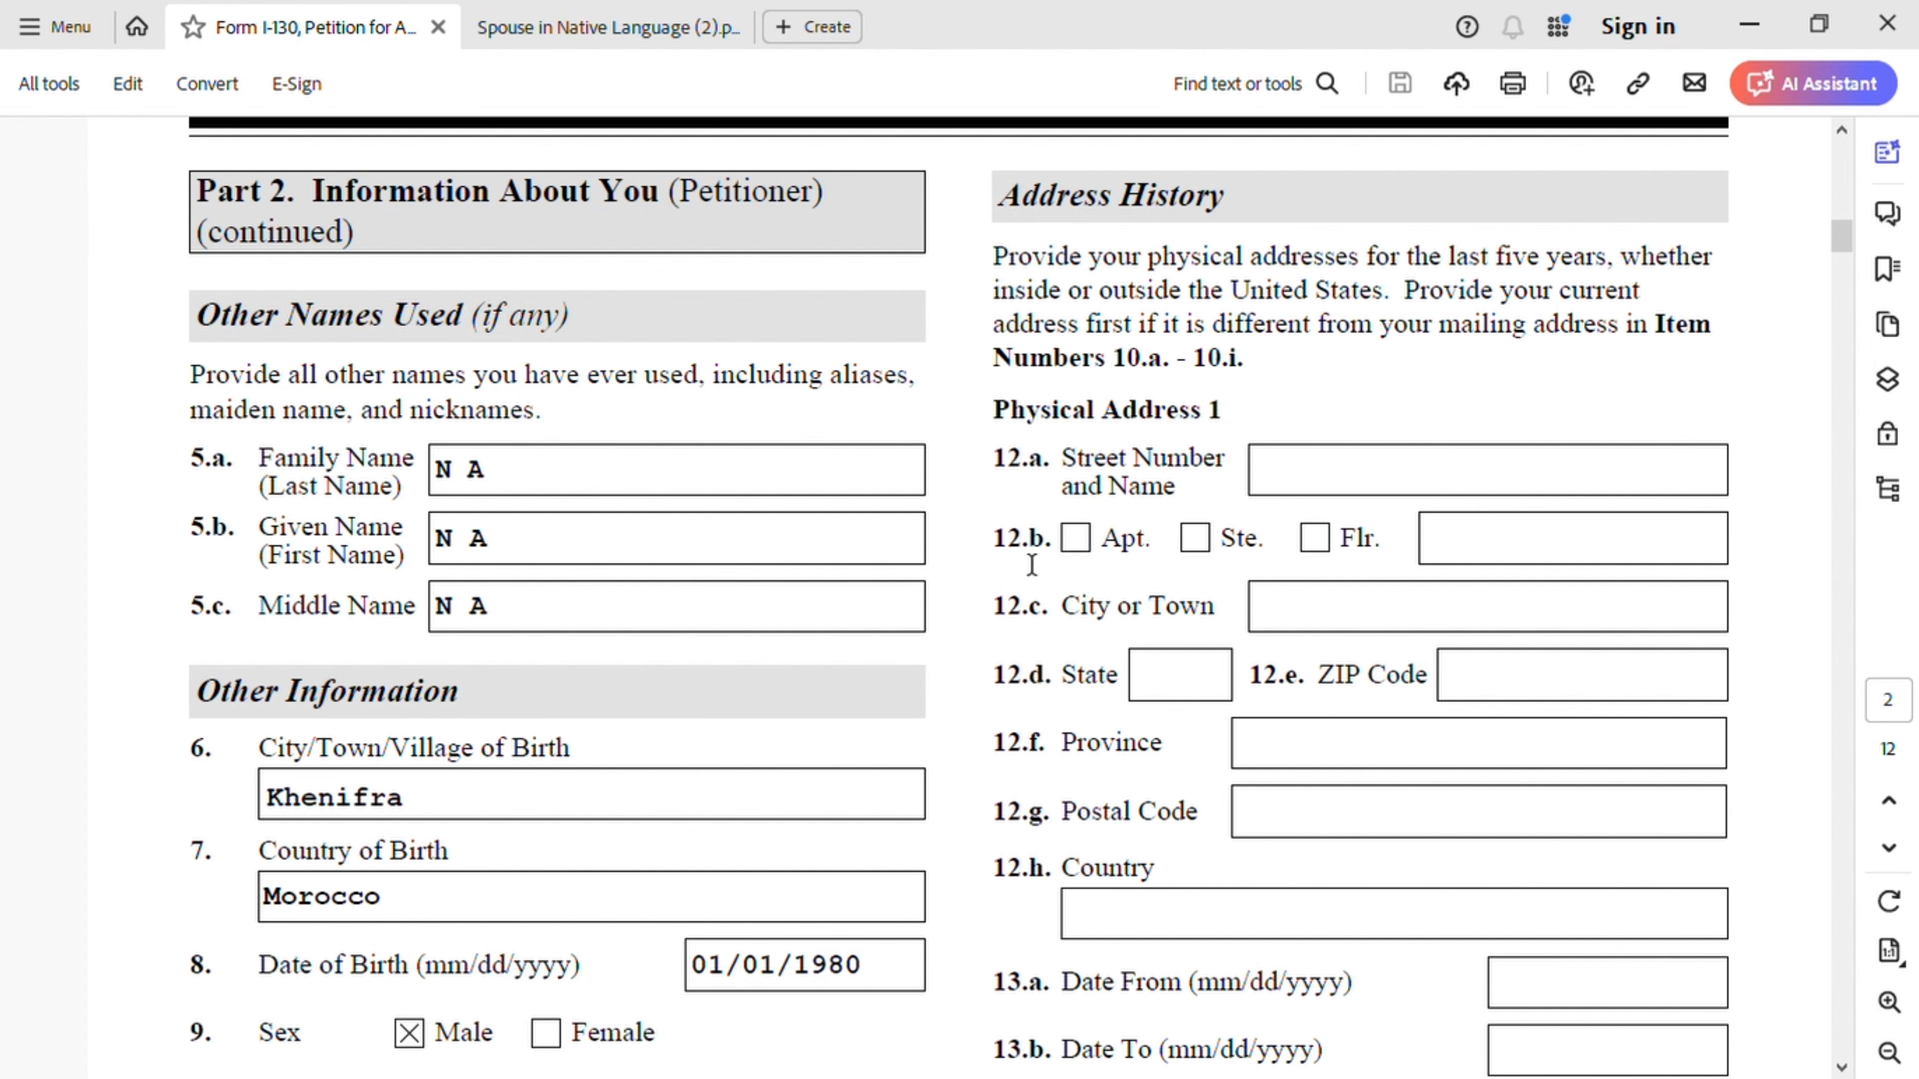
pyautogui.scroll(-7, 1300, 643)
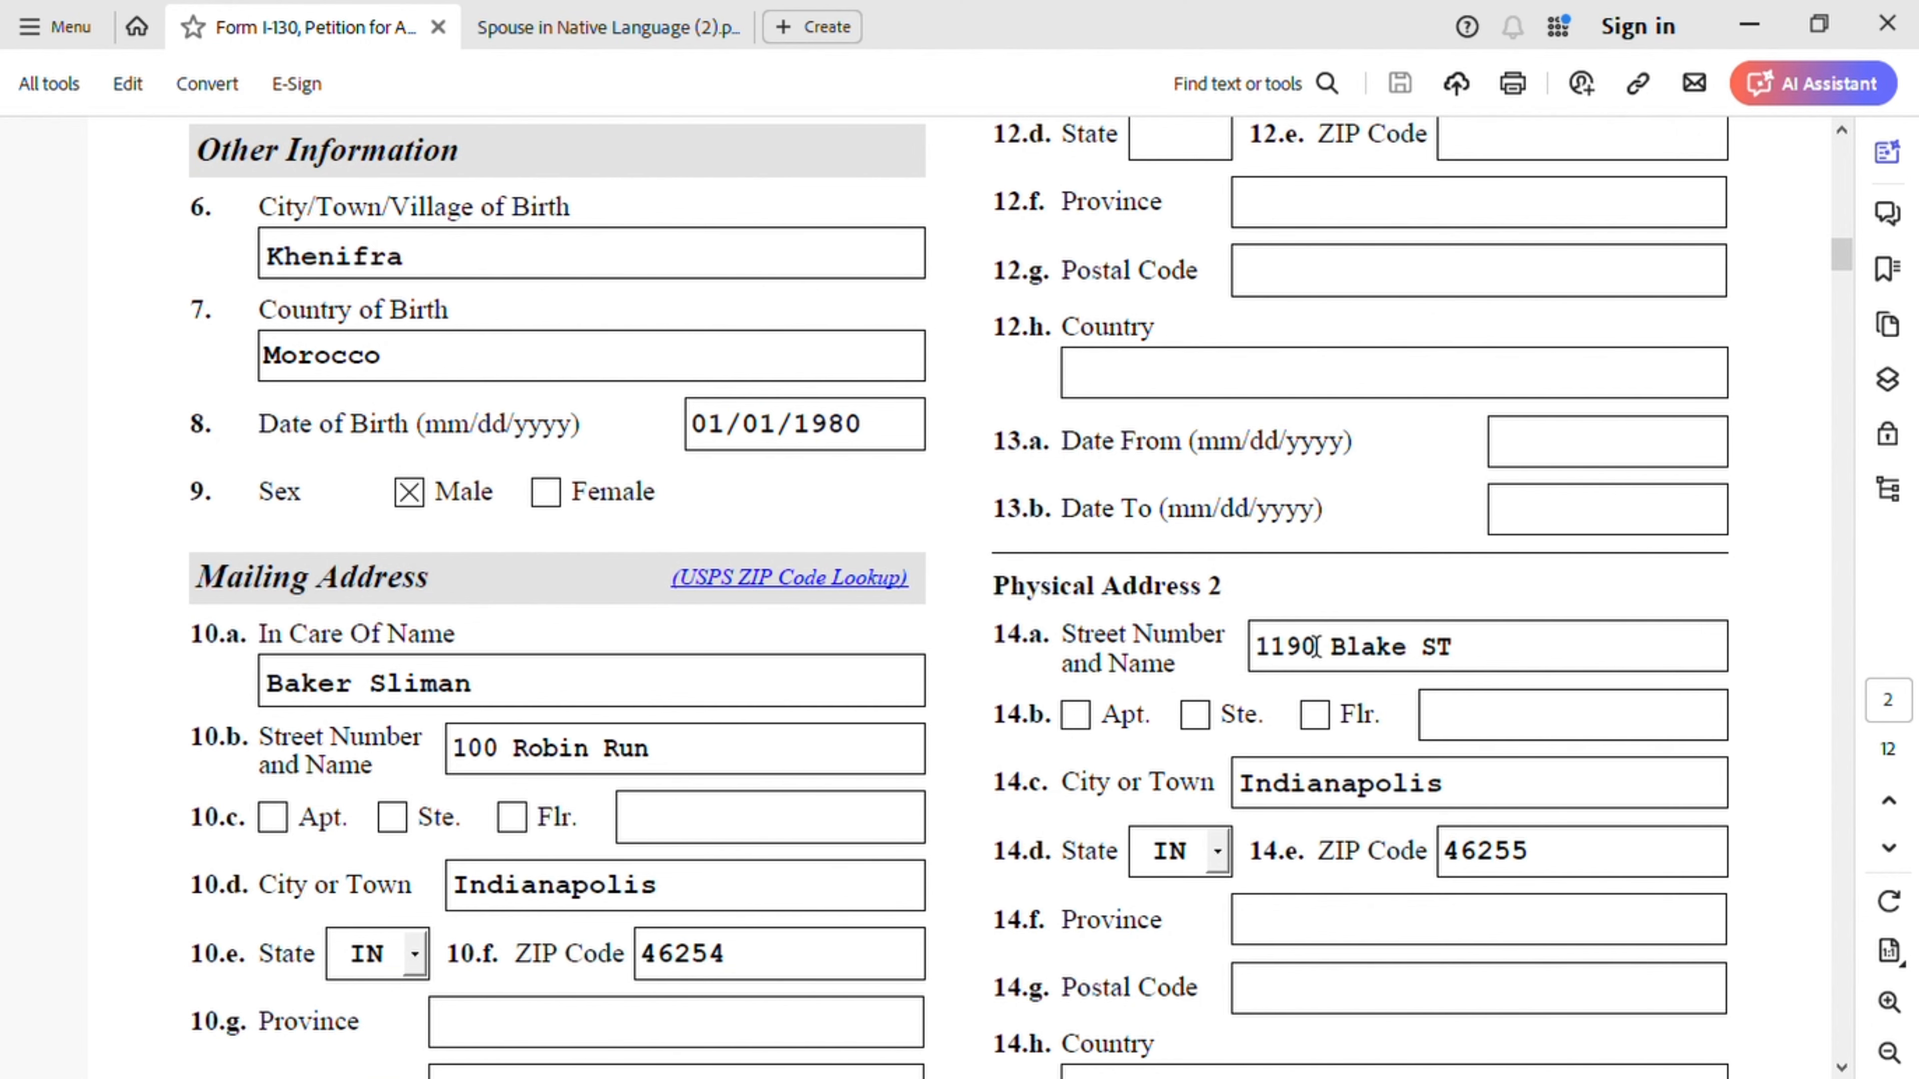
pyautogui.scroll(-2, 1316, 648)
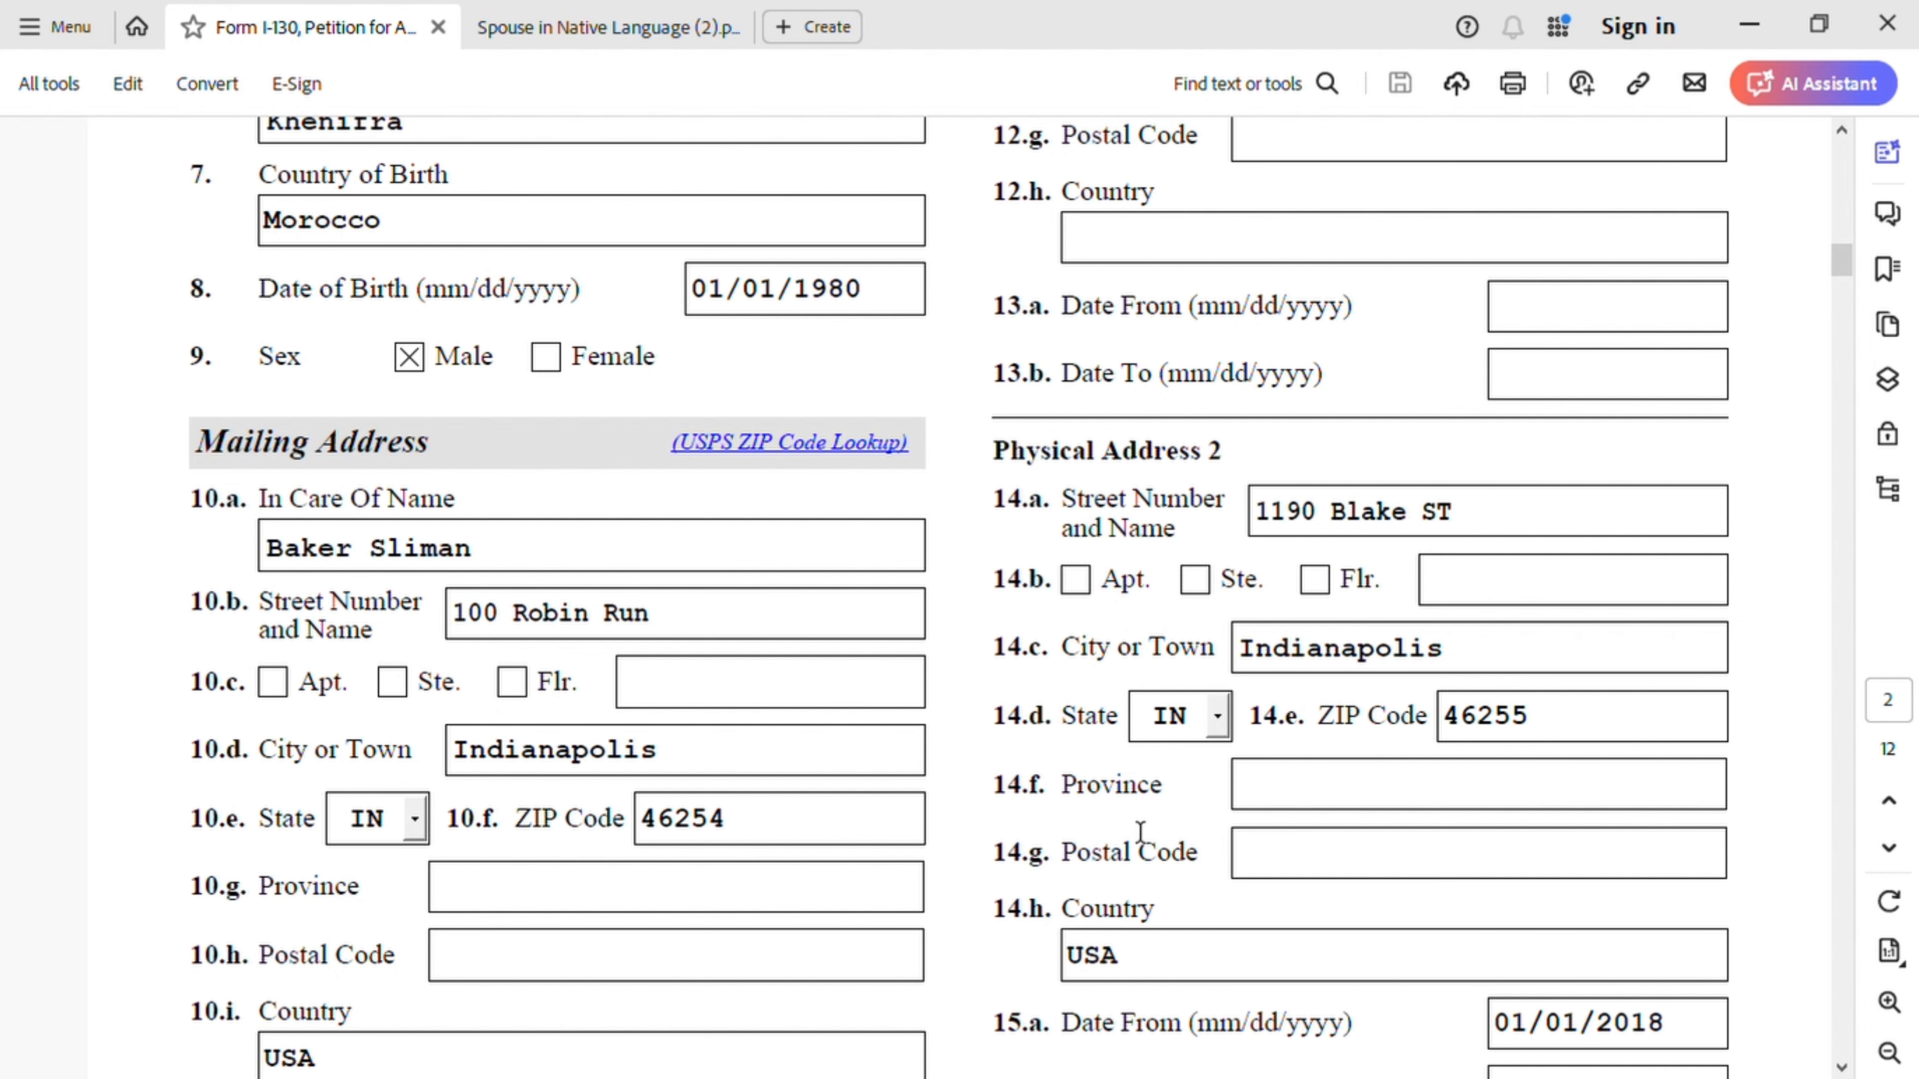
pyautogui.scroll(-2, 1141, 831)
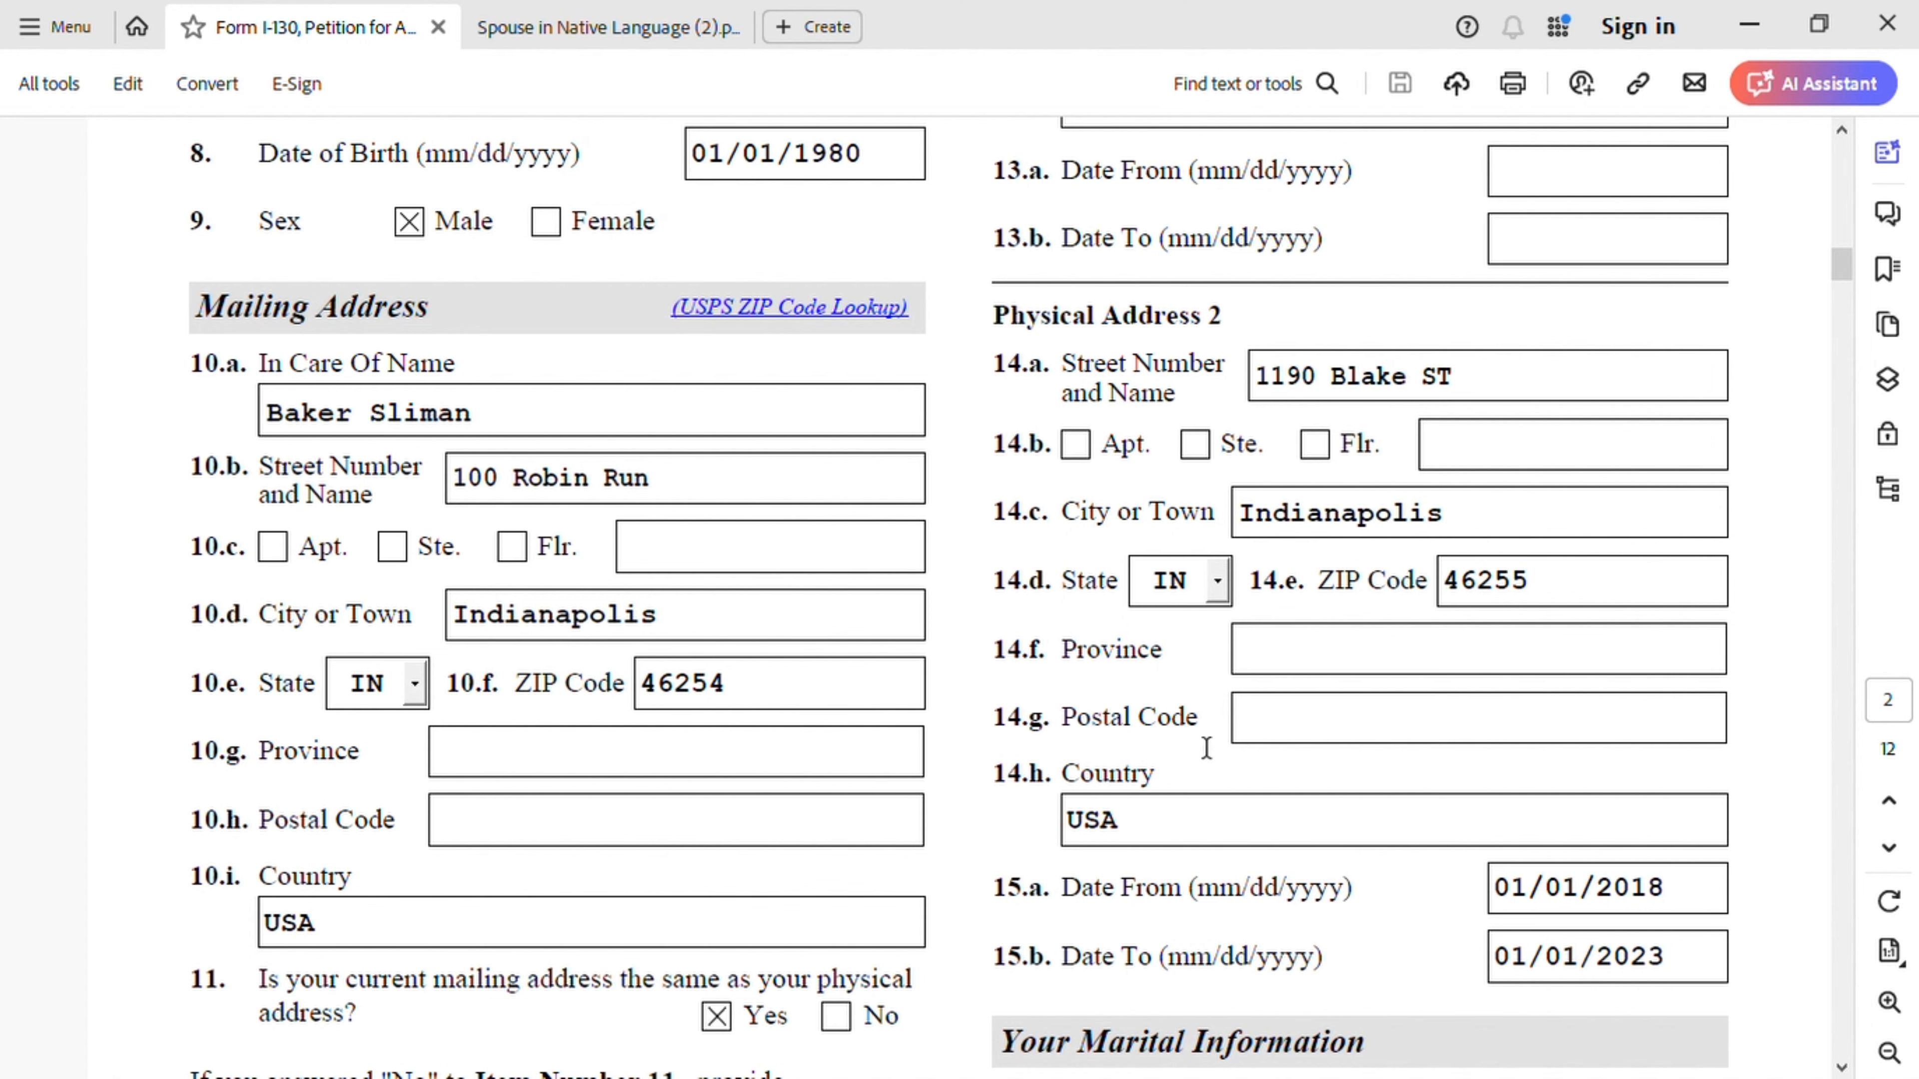
pyautogui.scroll(-3, 1594, 708)
pyautogui.scroll(-2, 1595, 708)
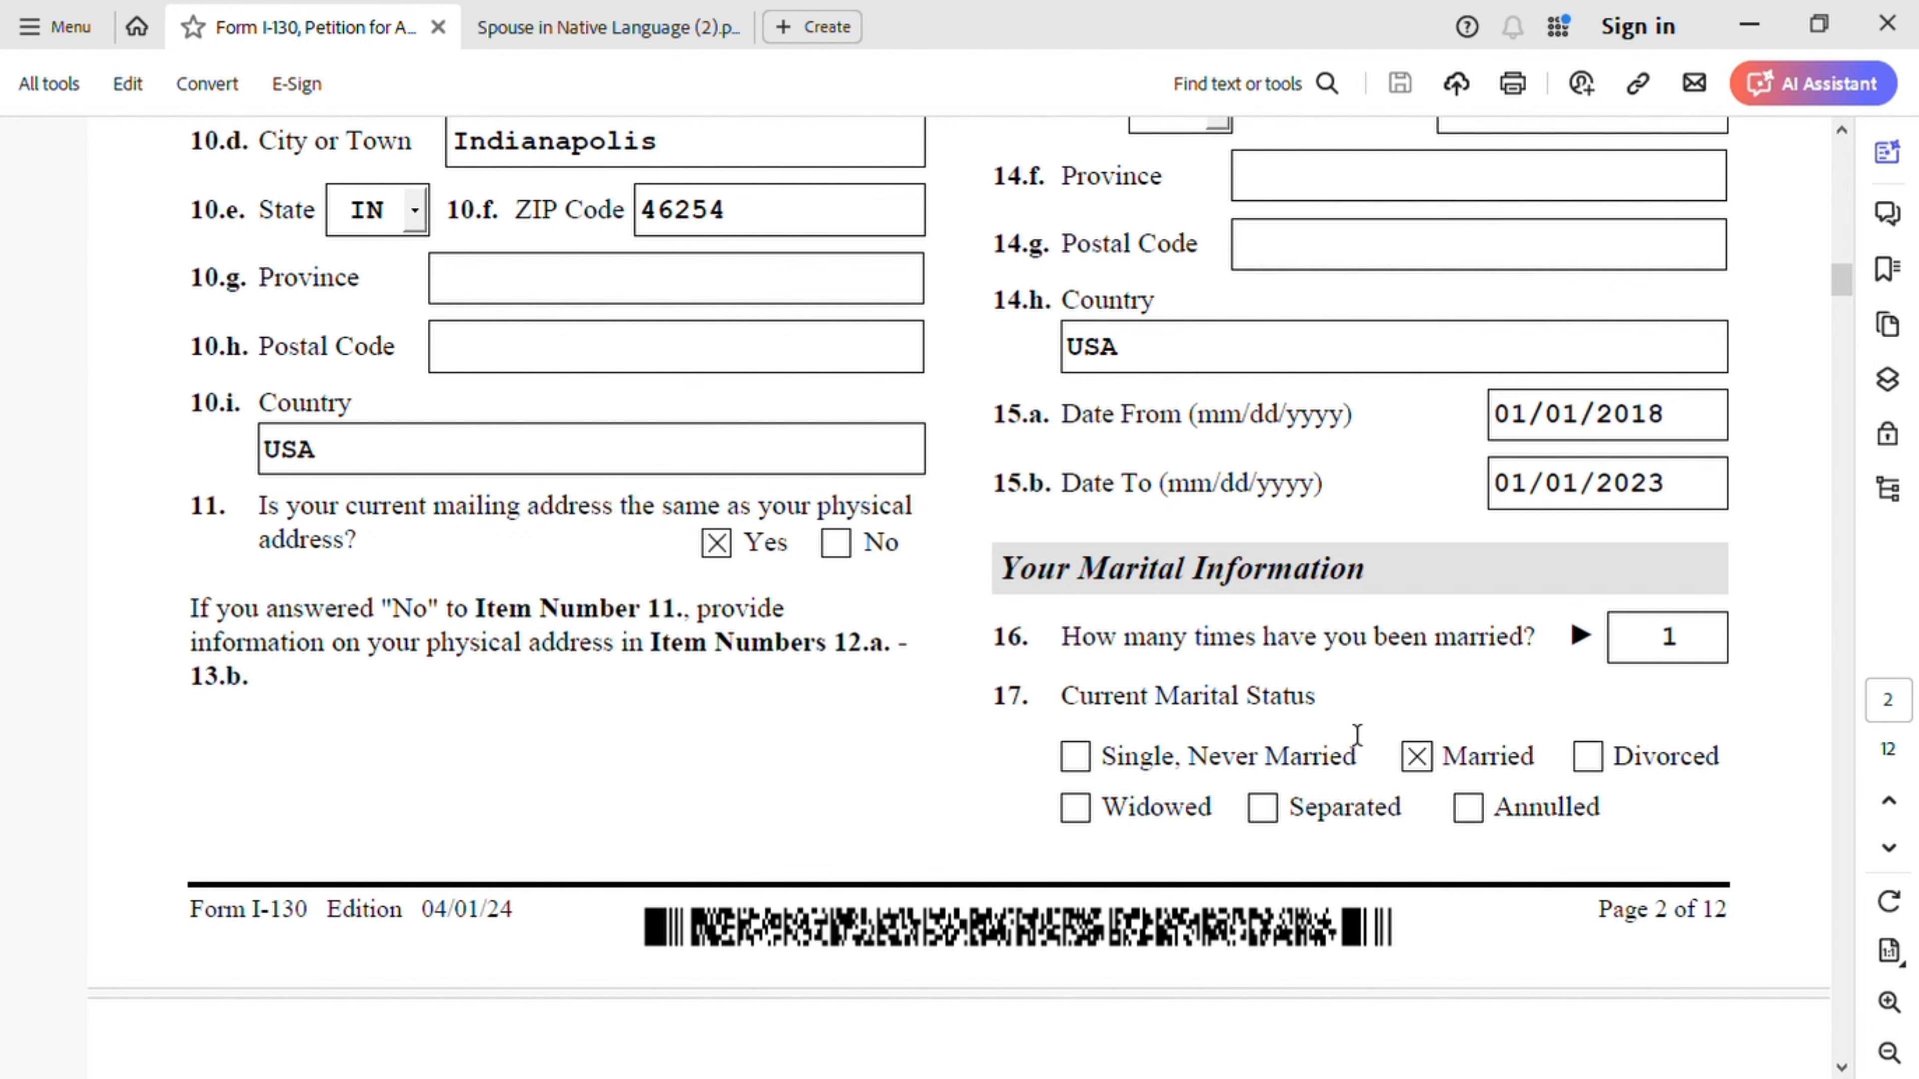
pyautogui.scroll(-8, 1435, 771)
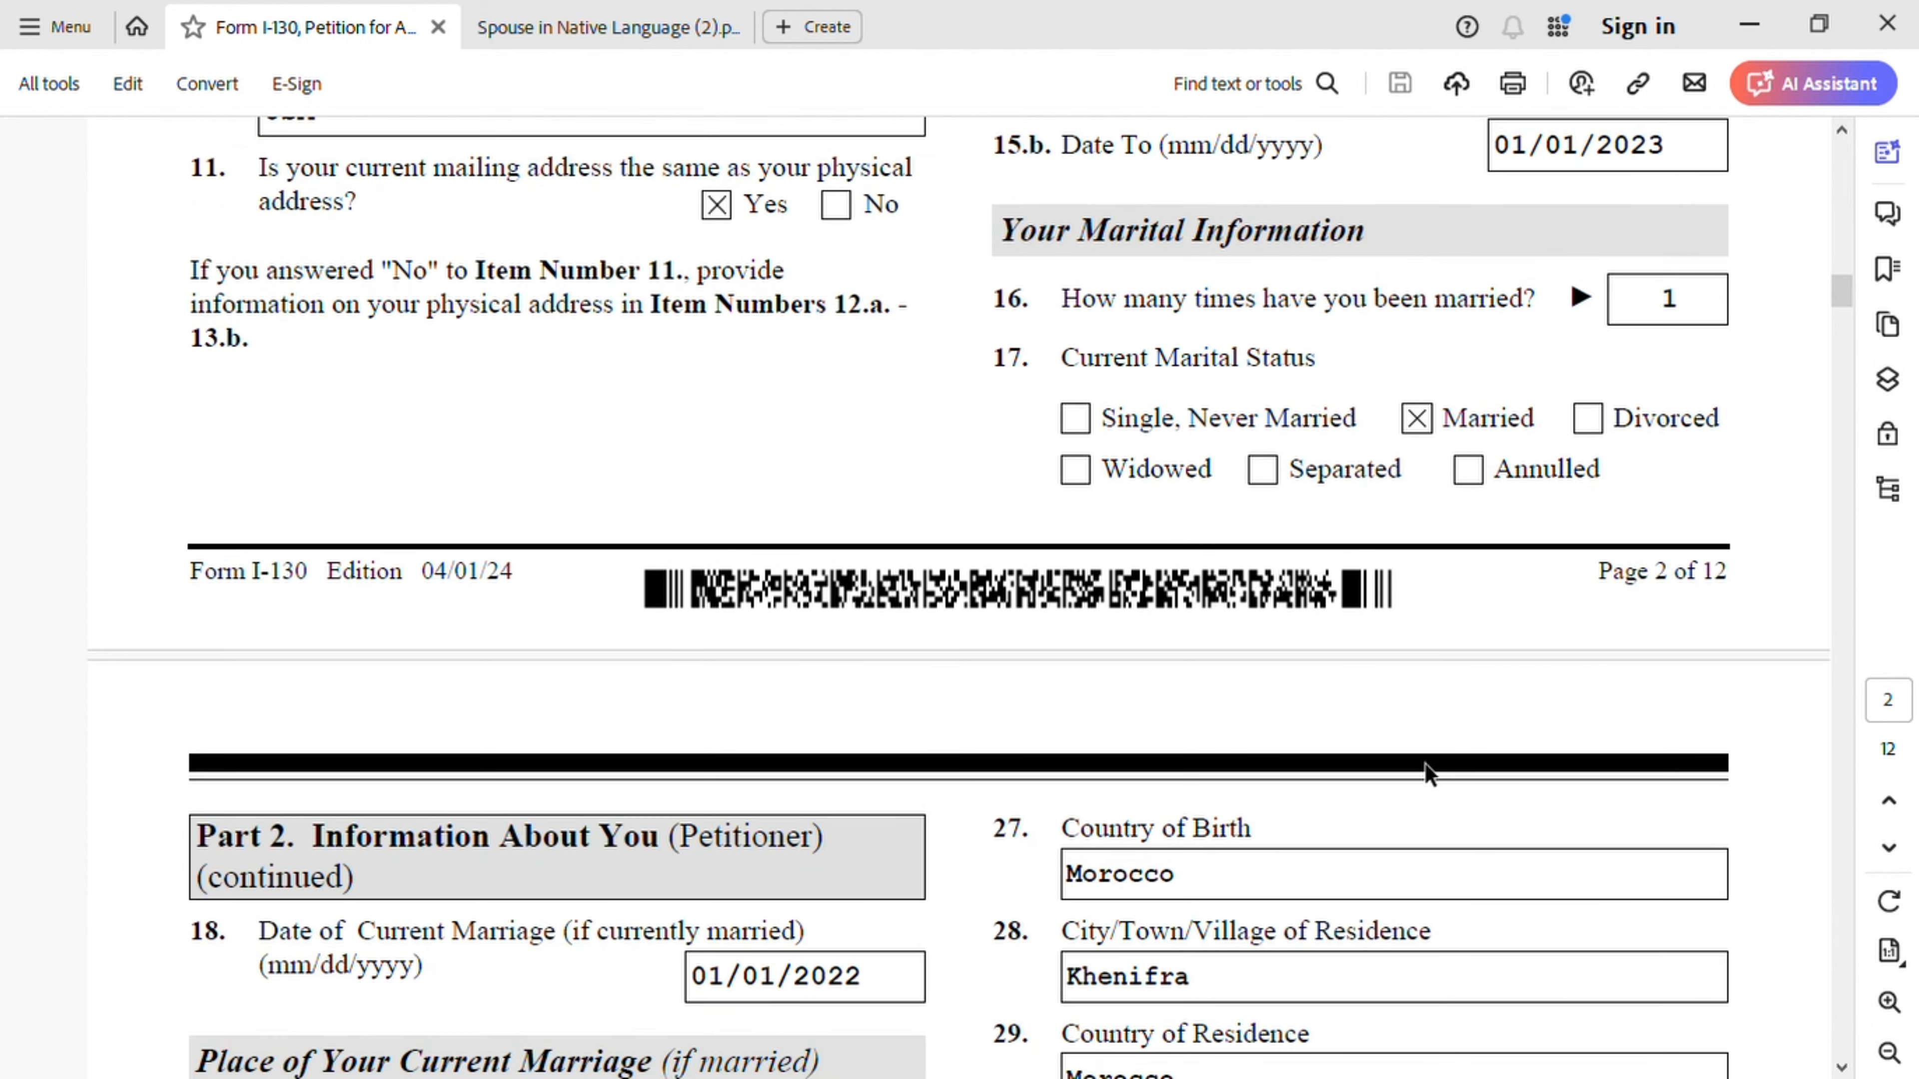
pyautogui.scroll(-2, 1428, 774)
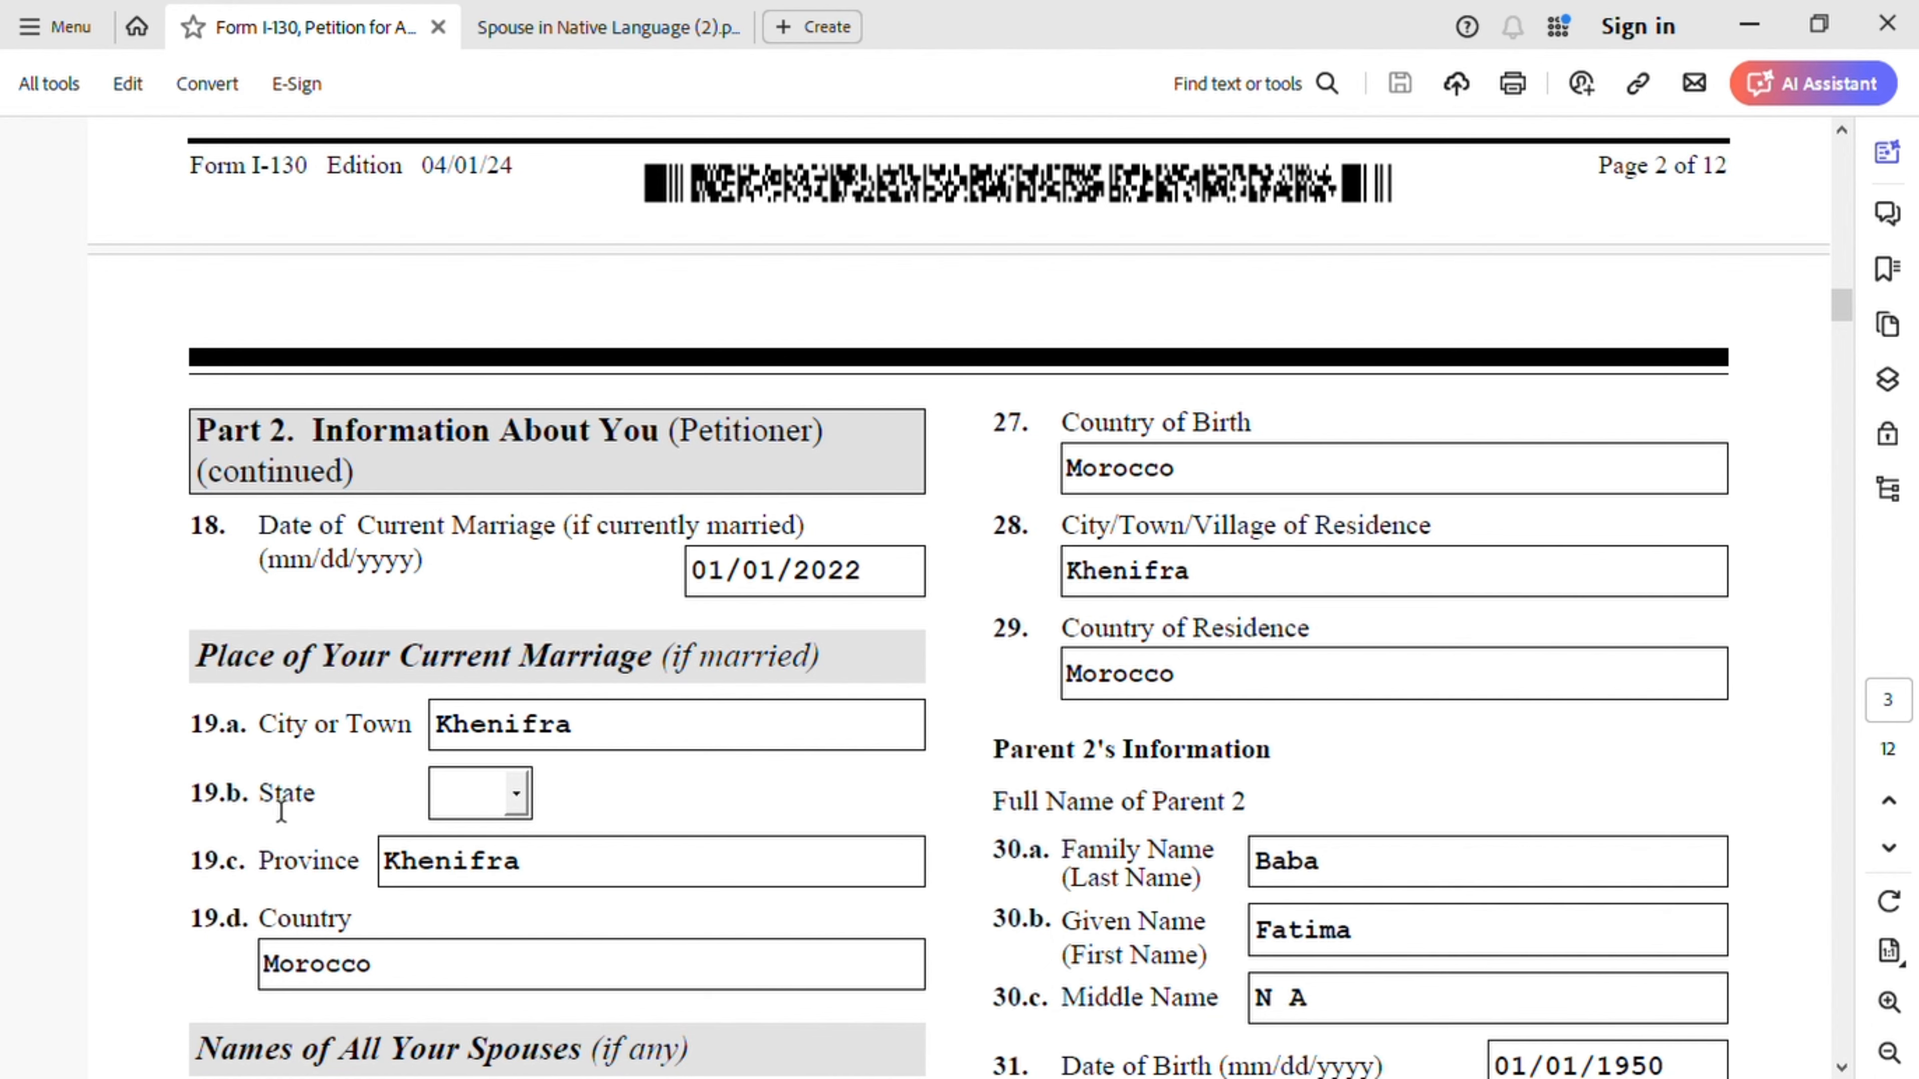
pyautogui.scroll(-3, 644, 858)
pyautogui.scroll(-5, 645, 858)
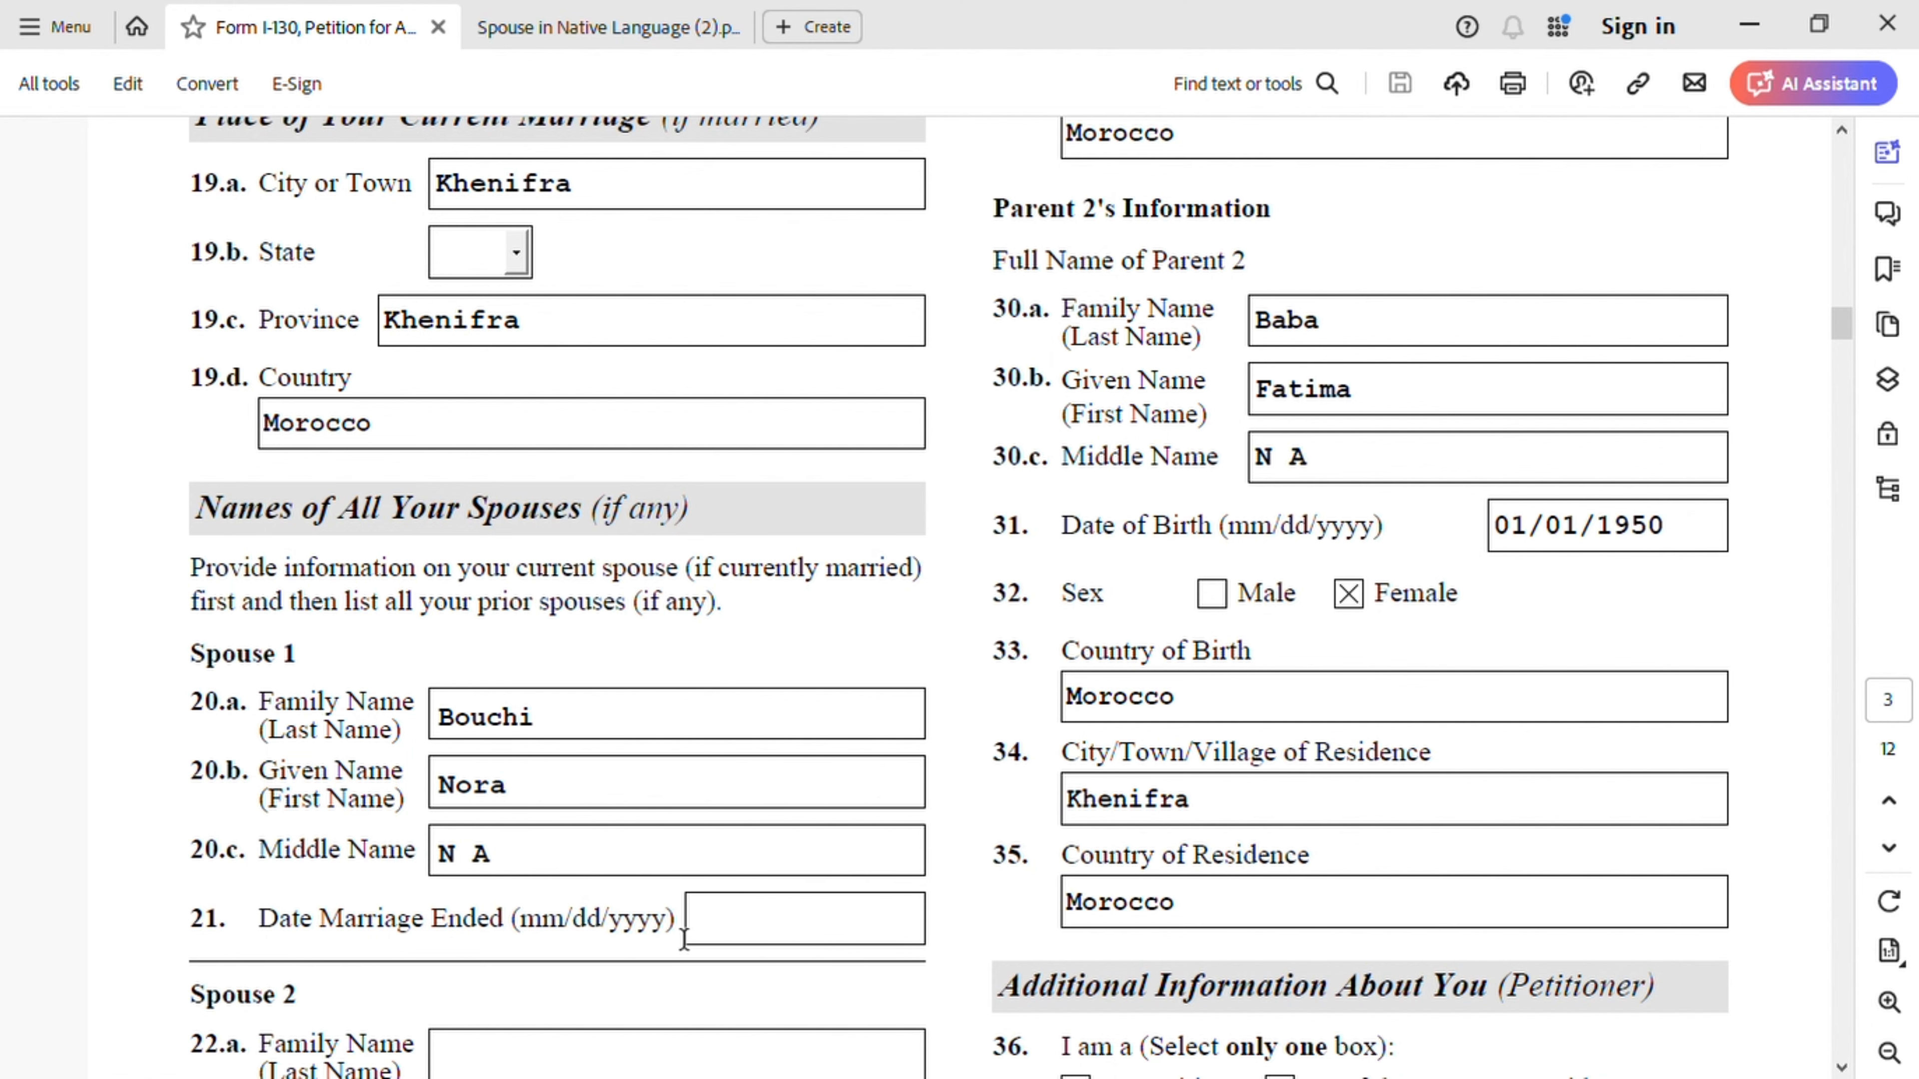
pyautogui.scroll(-6, 840, 931)
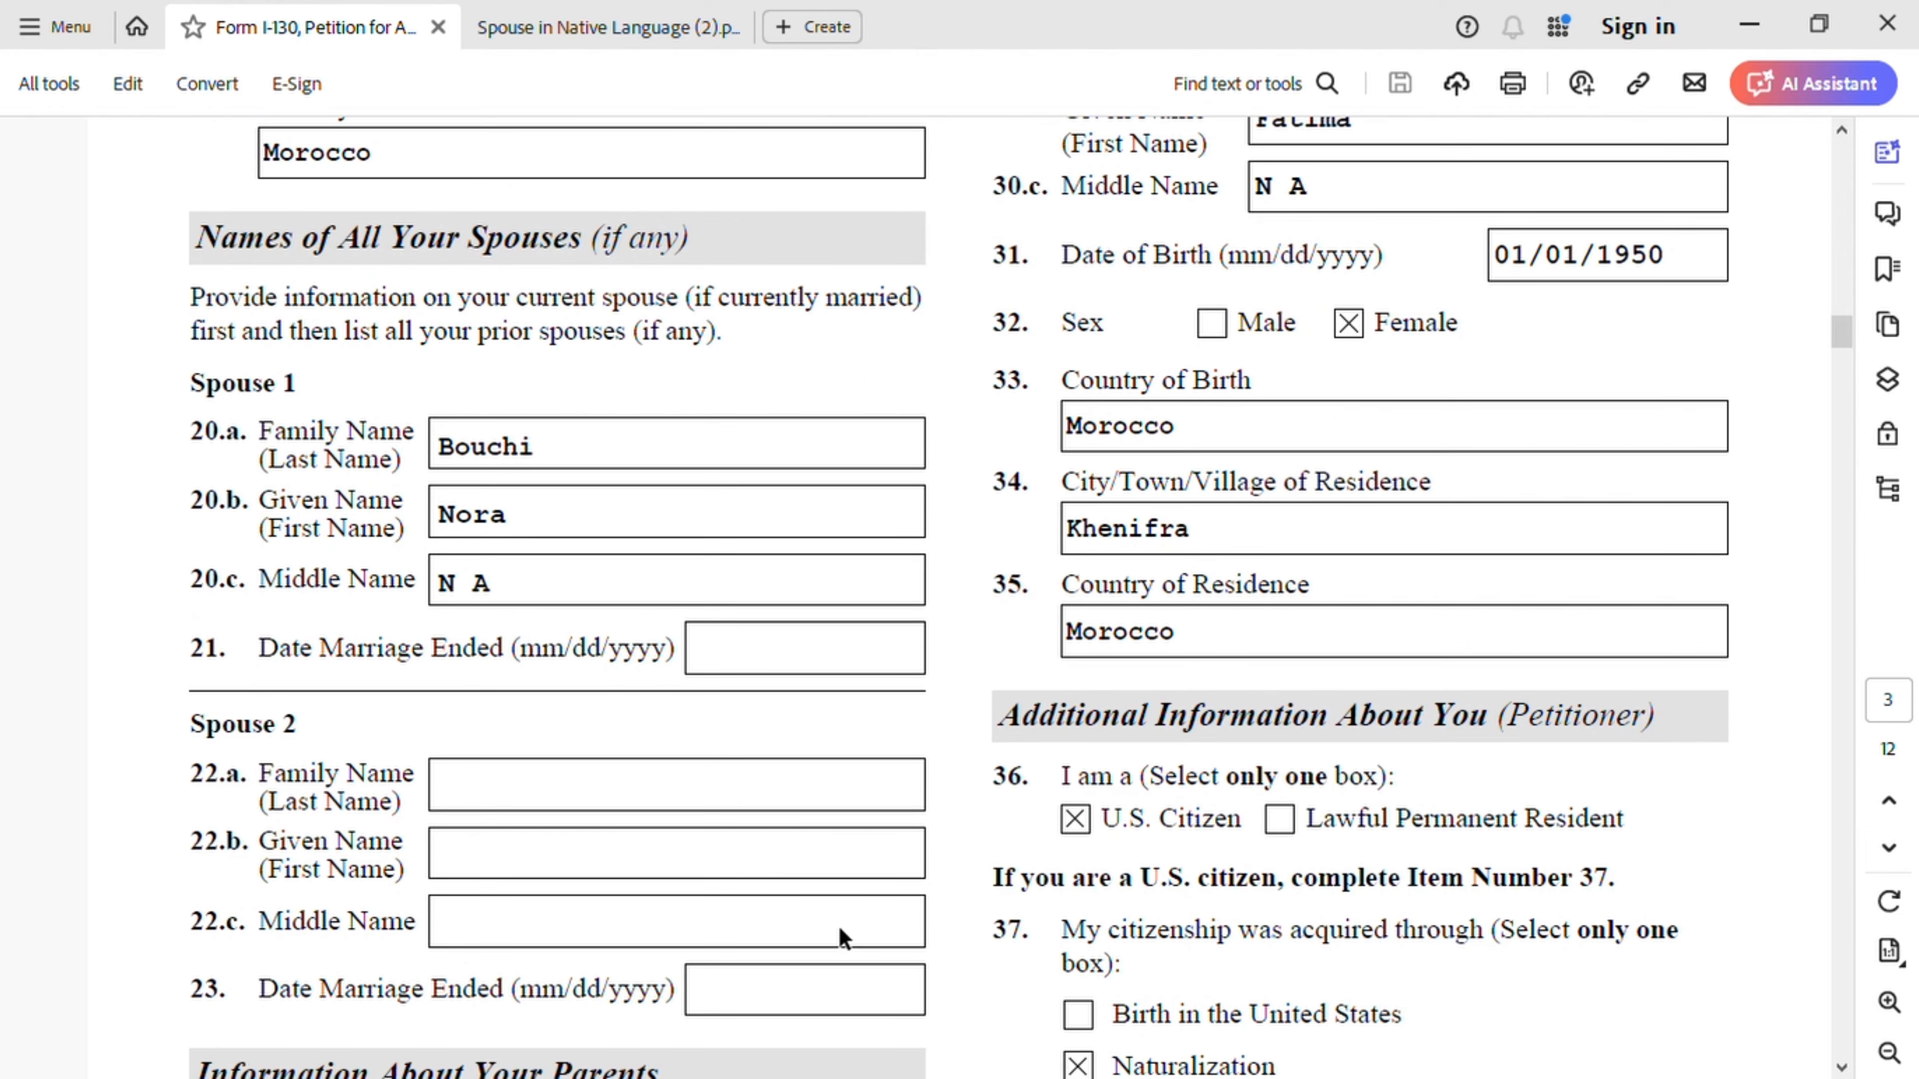
pyautogui.scroll(-5, 846, 933)
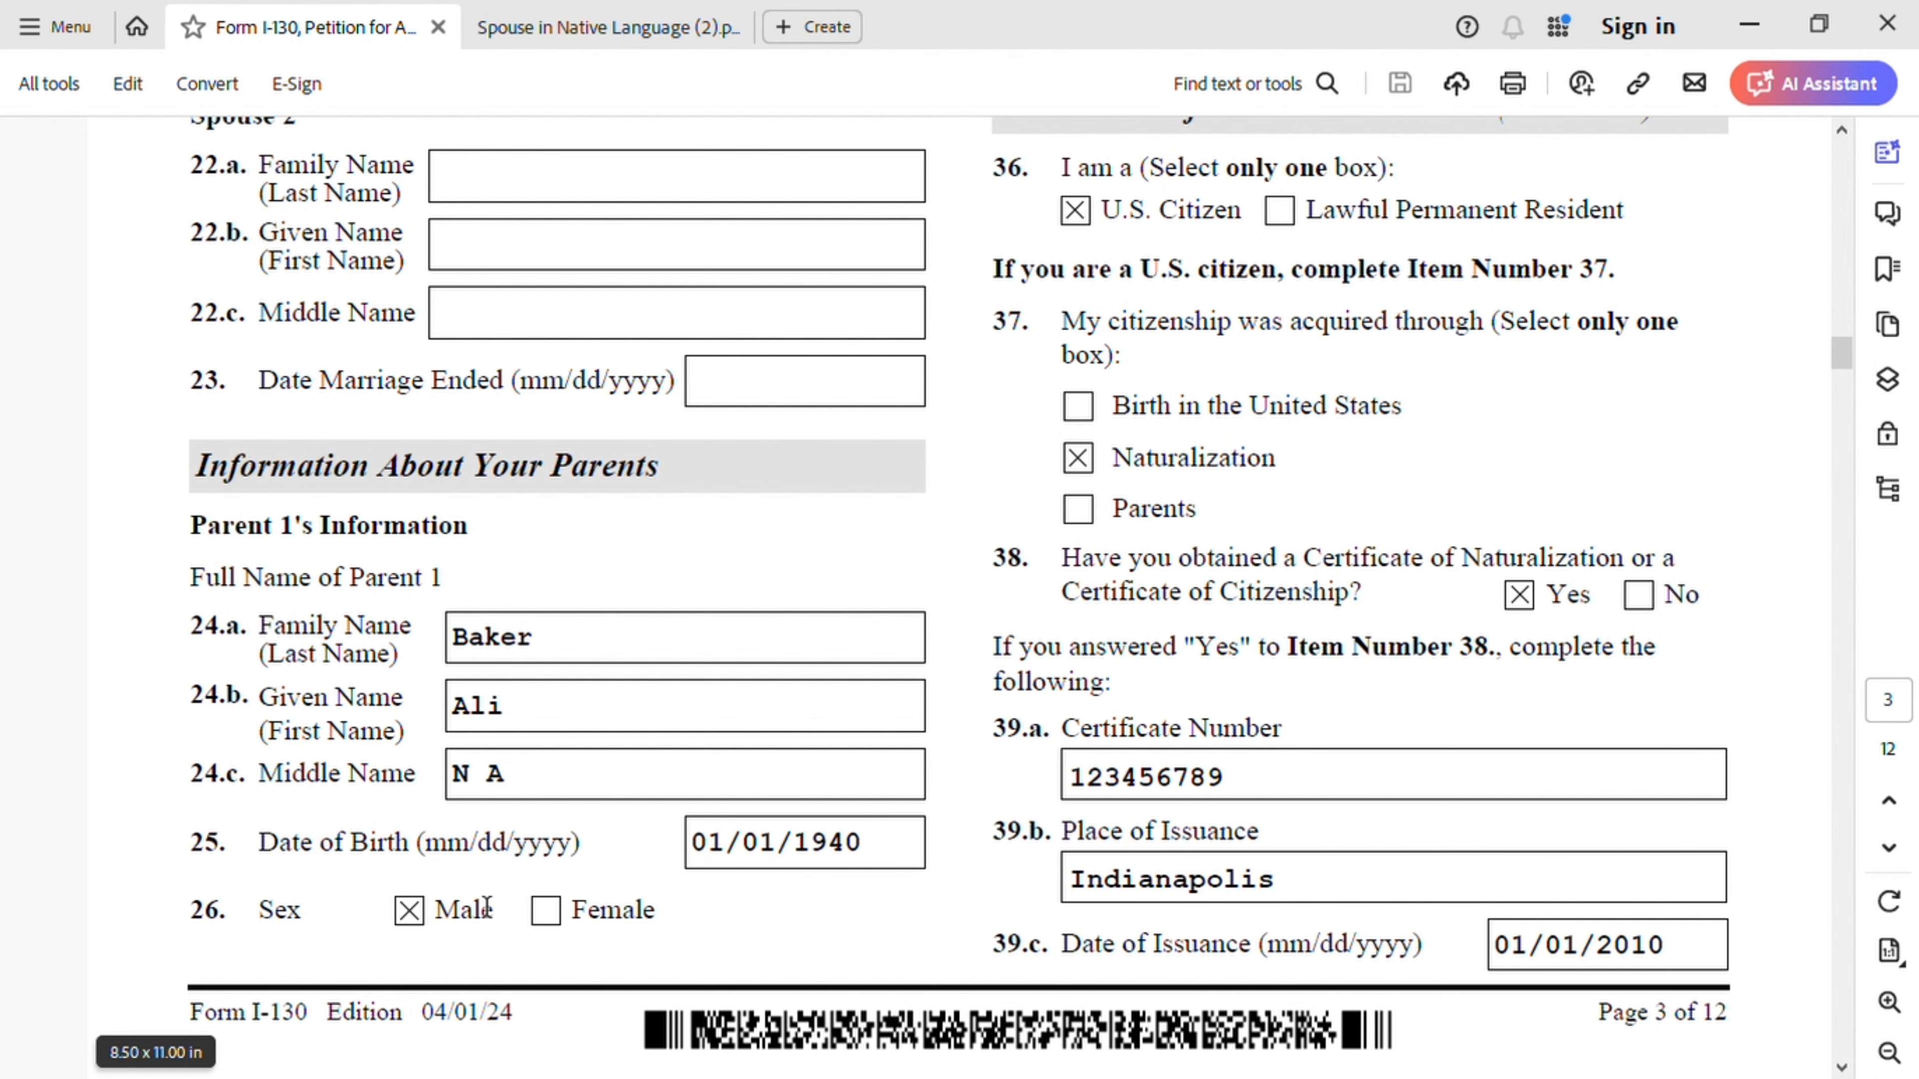
pyautogui.scroll(15, 1077, 943)
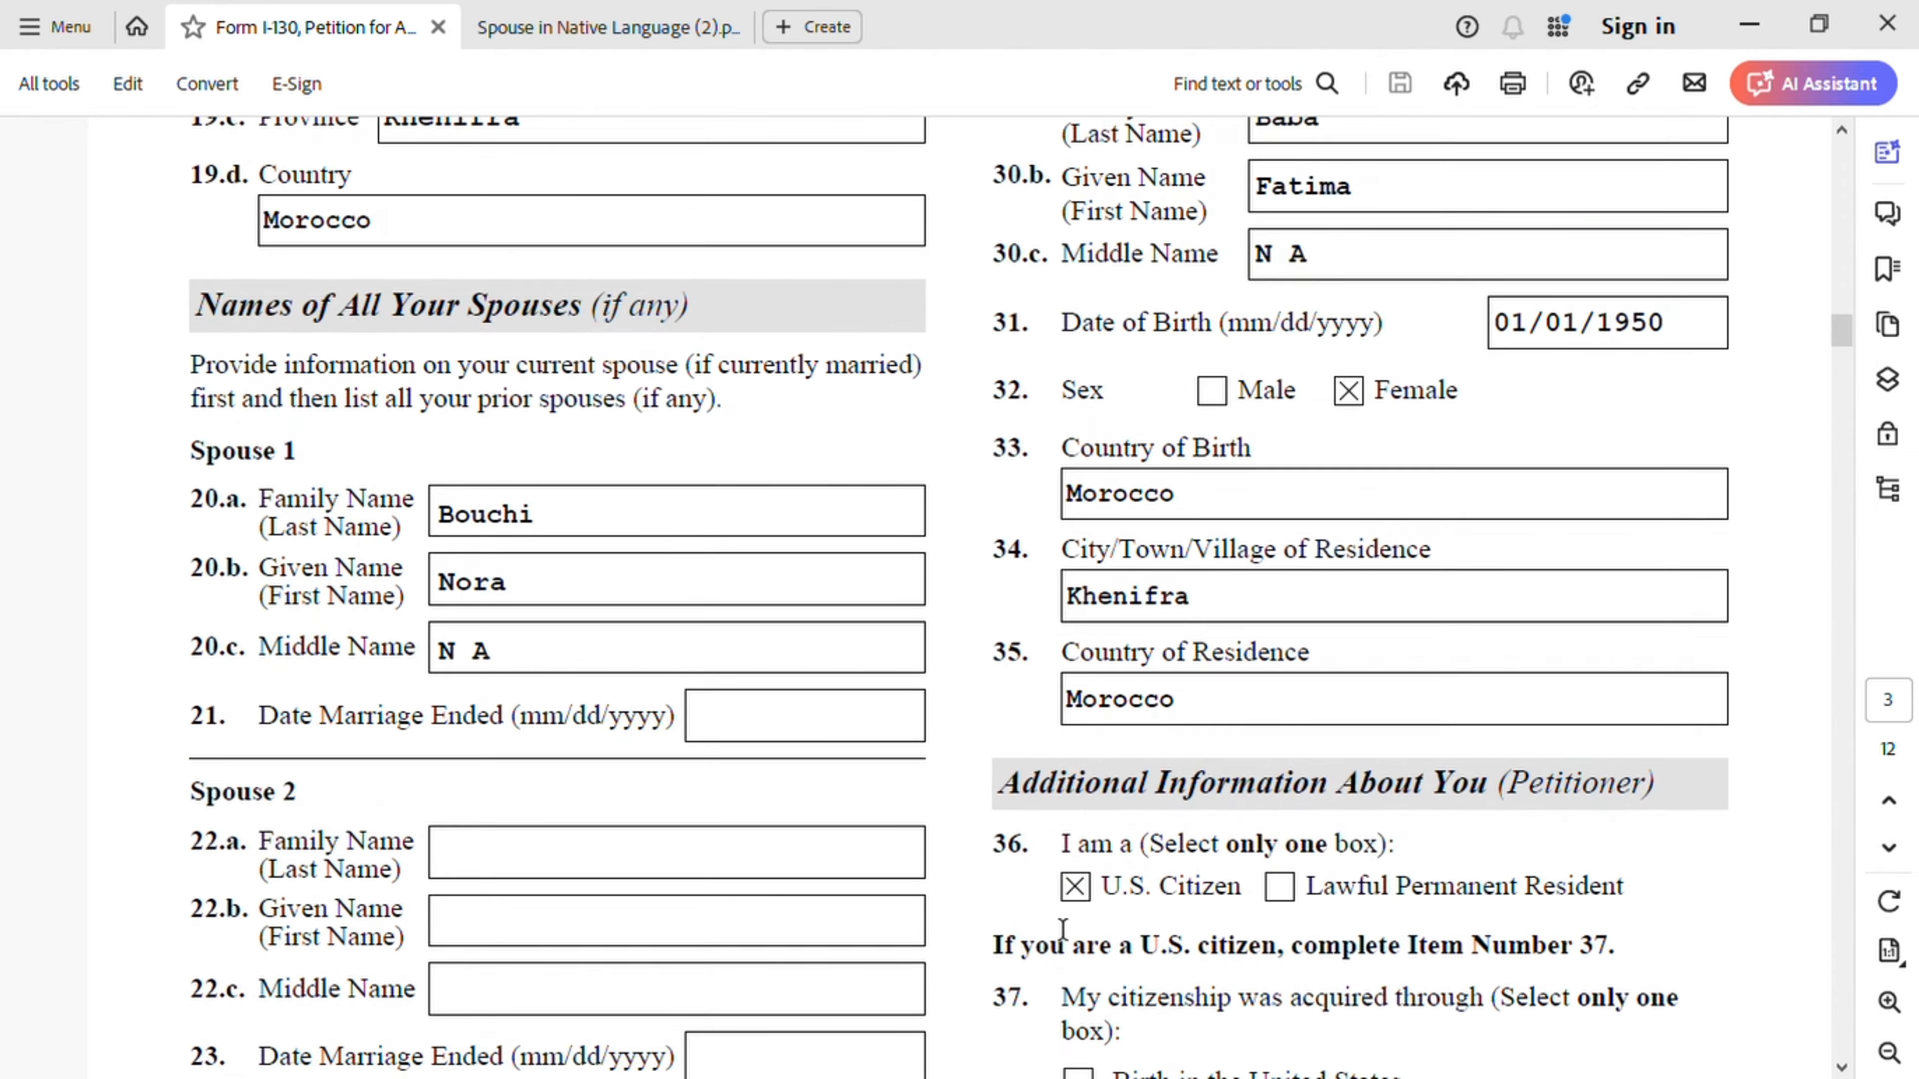
pyautogui.scroll(2, 1029, 904)
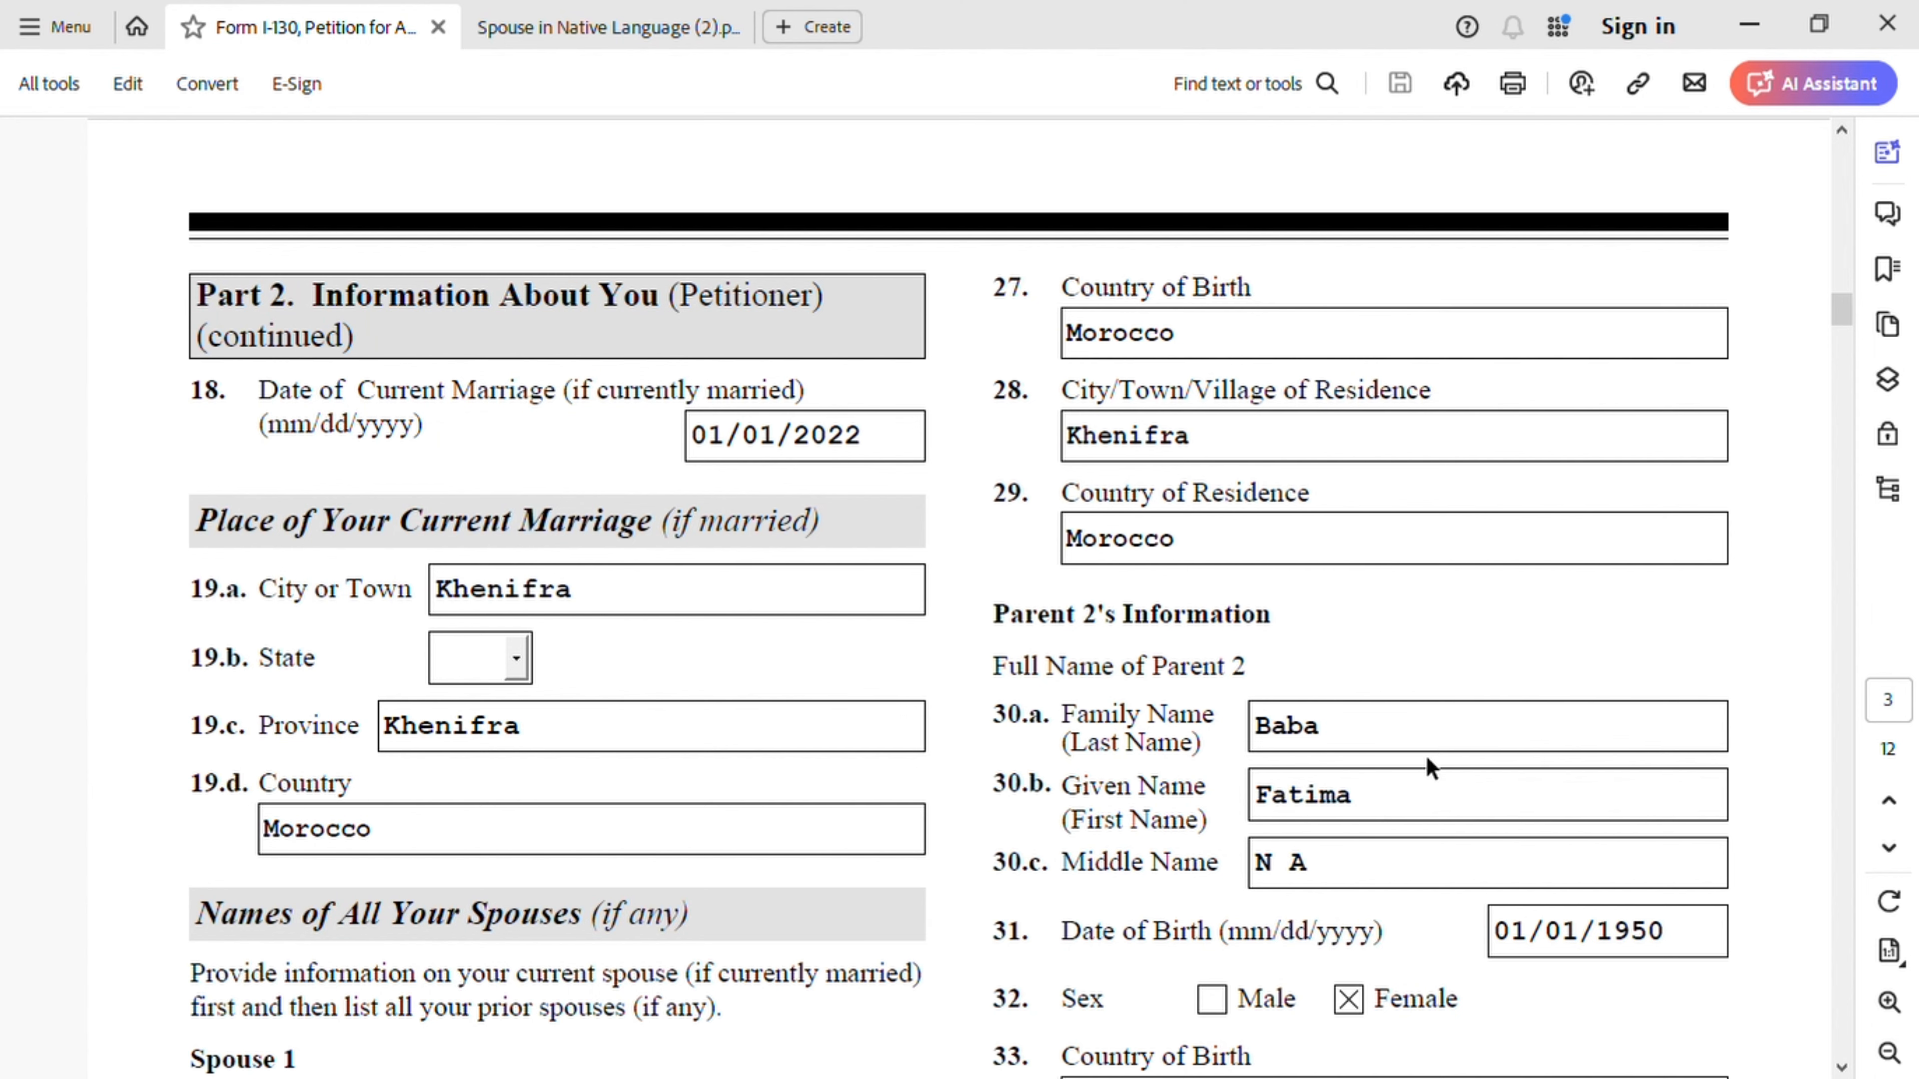
pyautogui.scroll(-4, 1428, 770)
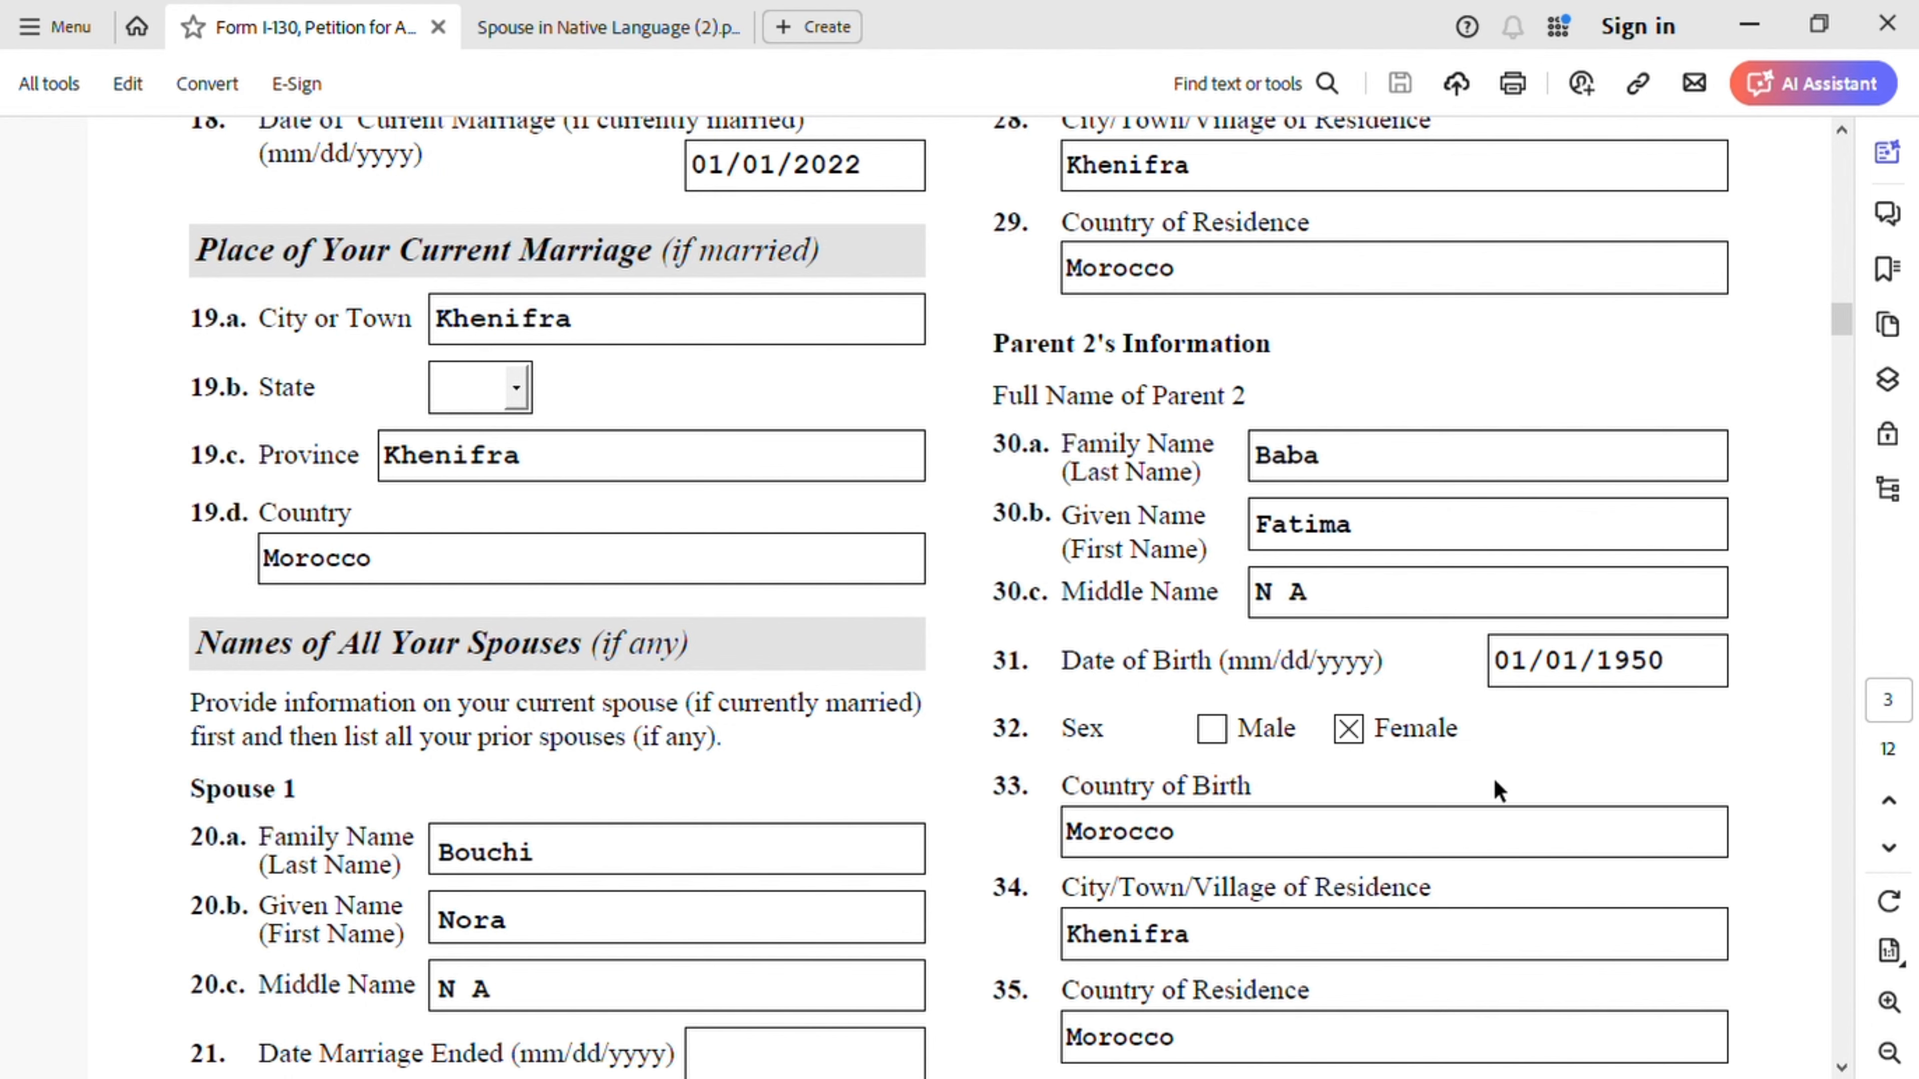
pyautogui.scroll(-3, 1481, 786)
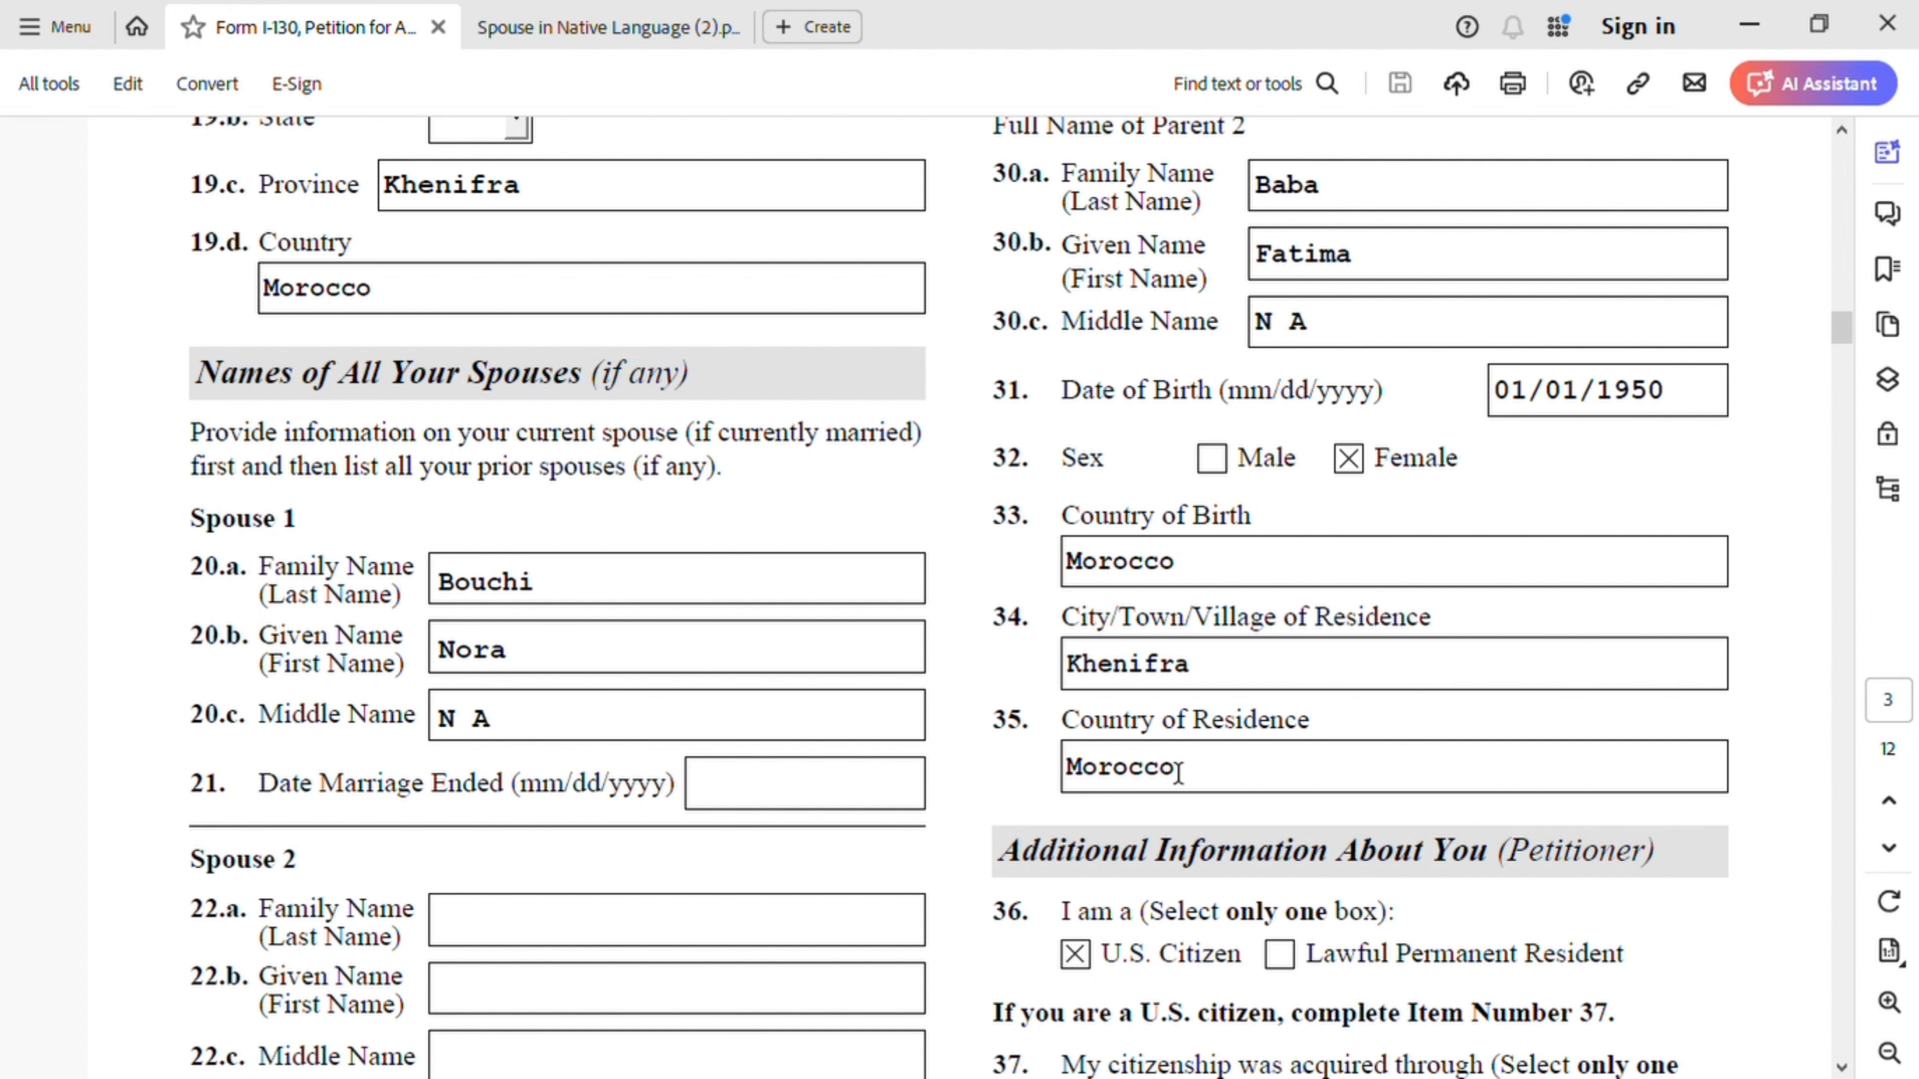
pyautogui.scroll(-5, 1143, 784)
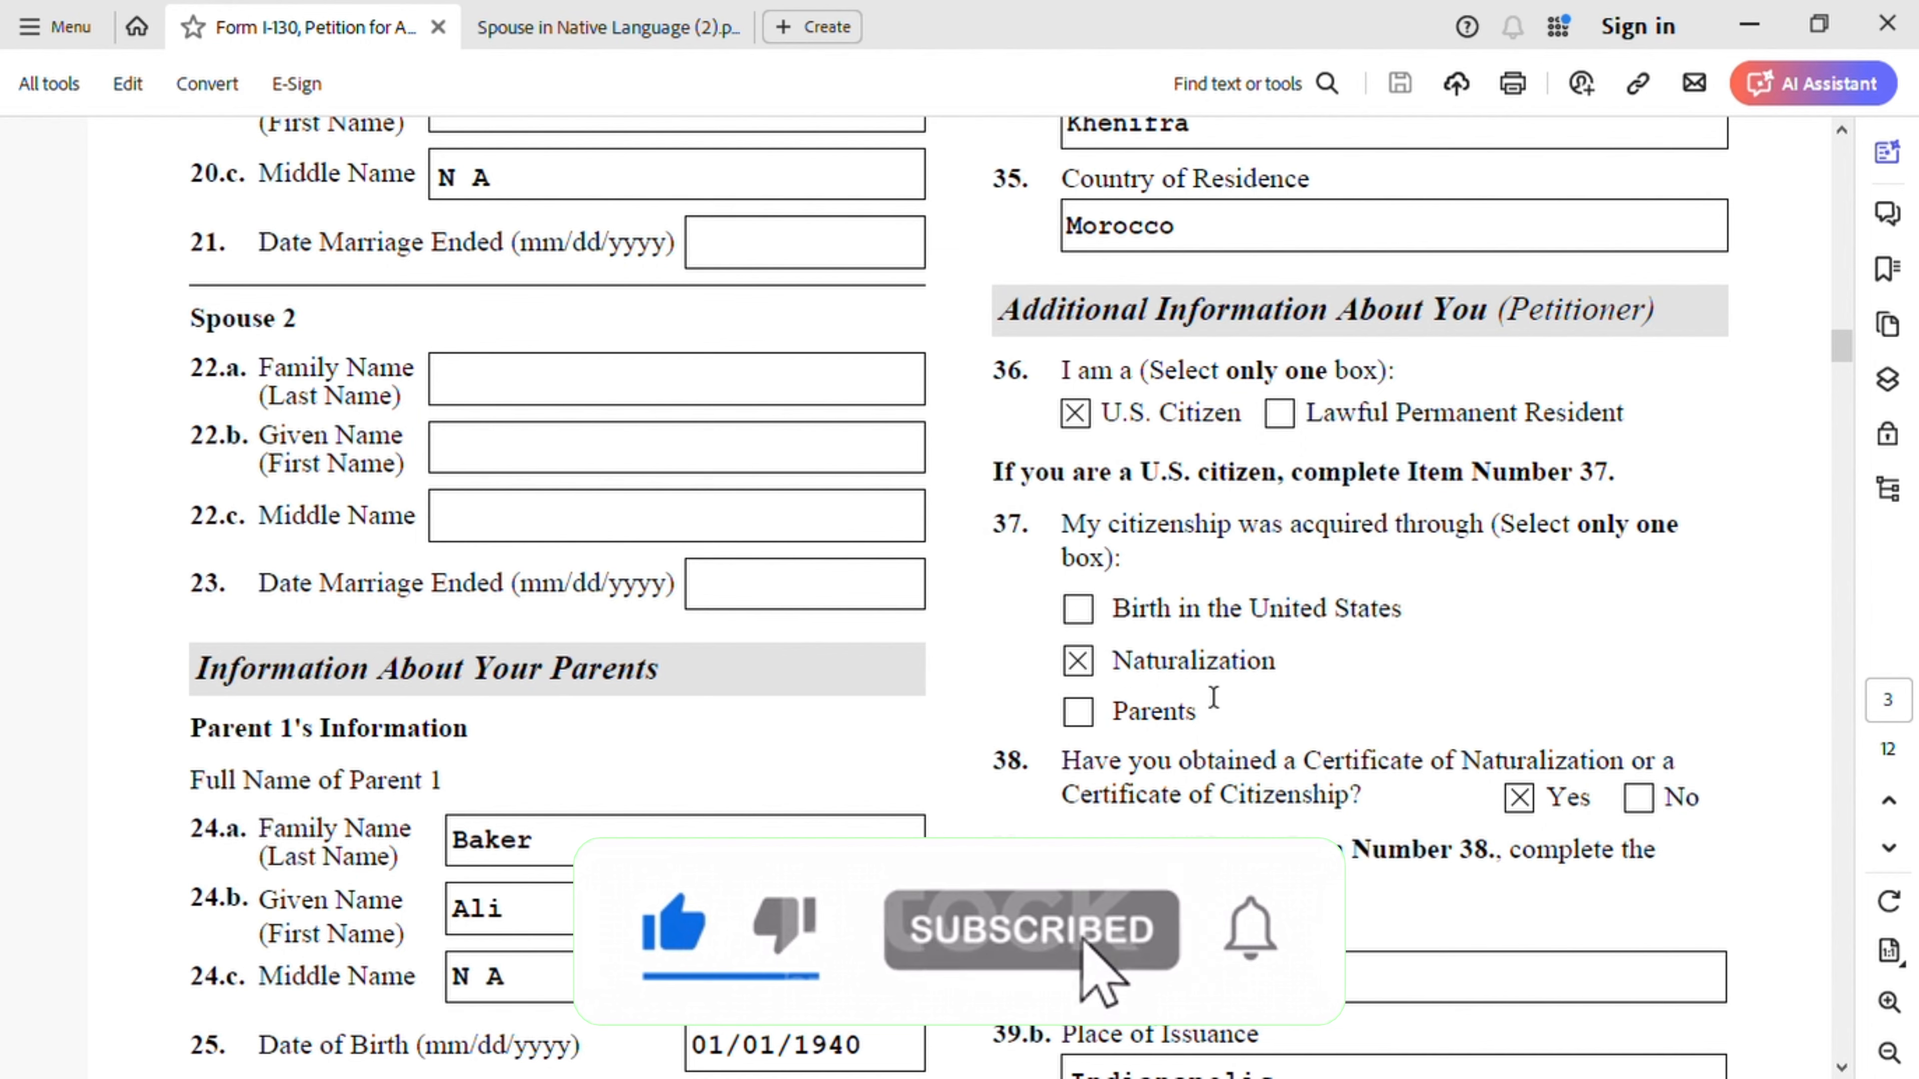
pyautogui.scroll(-3, 1201, 731)
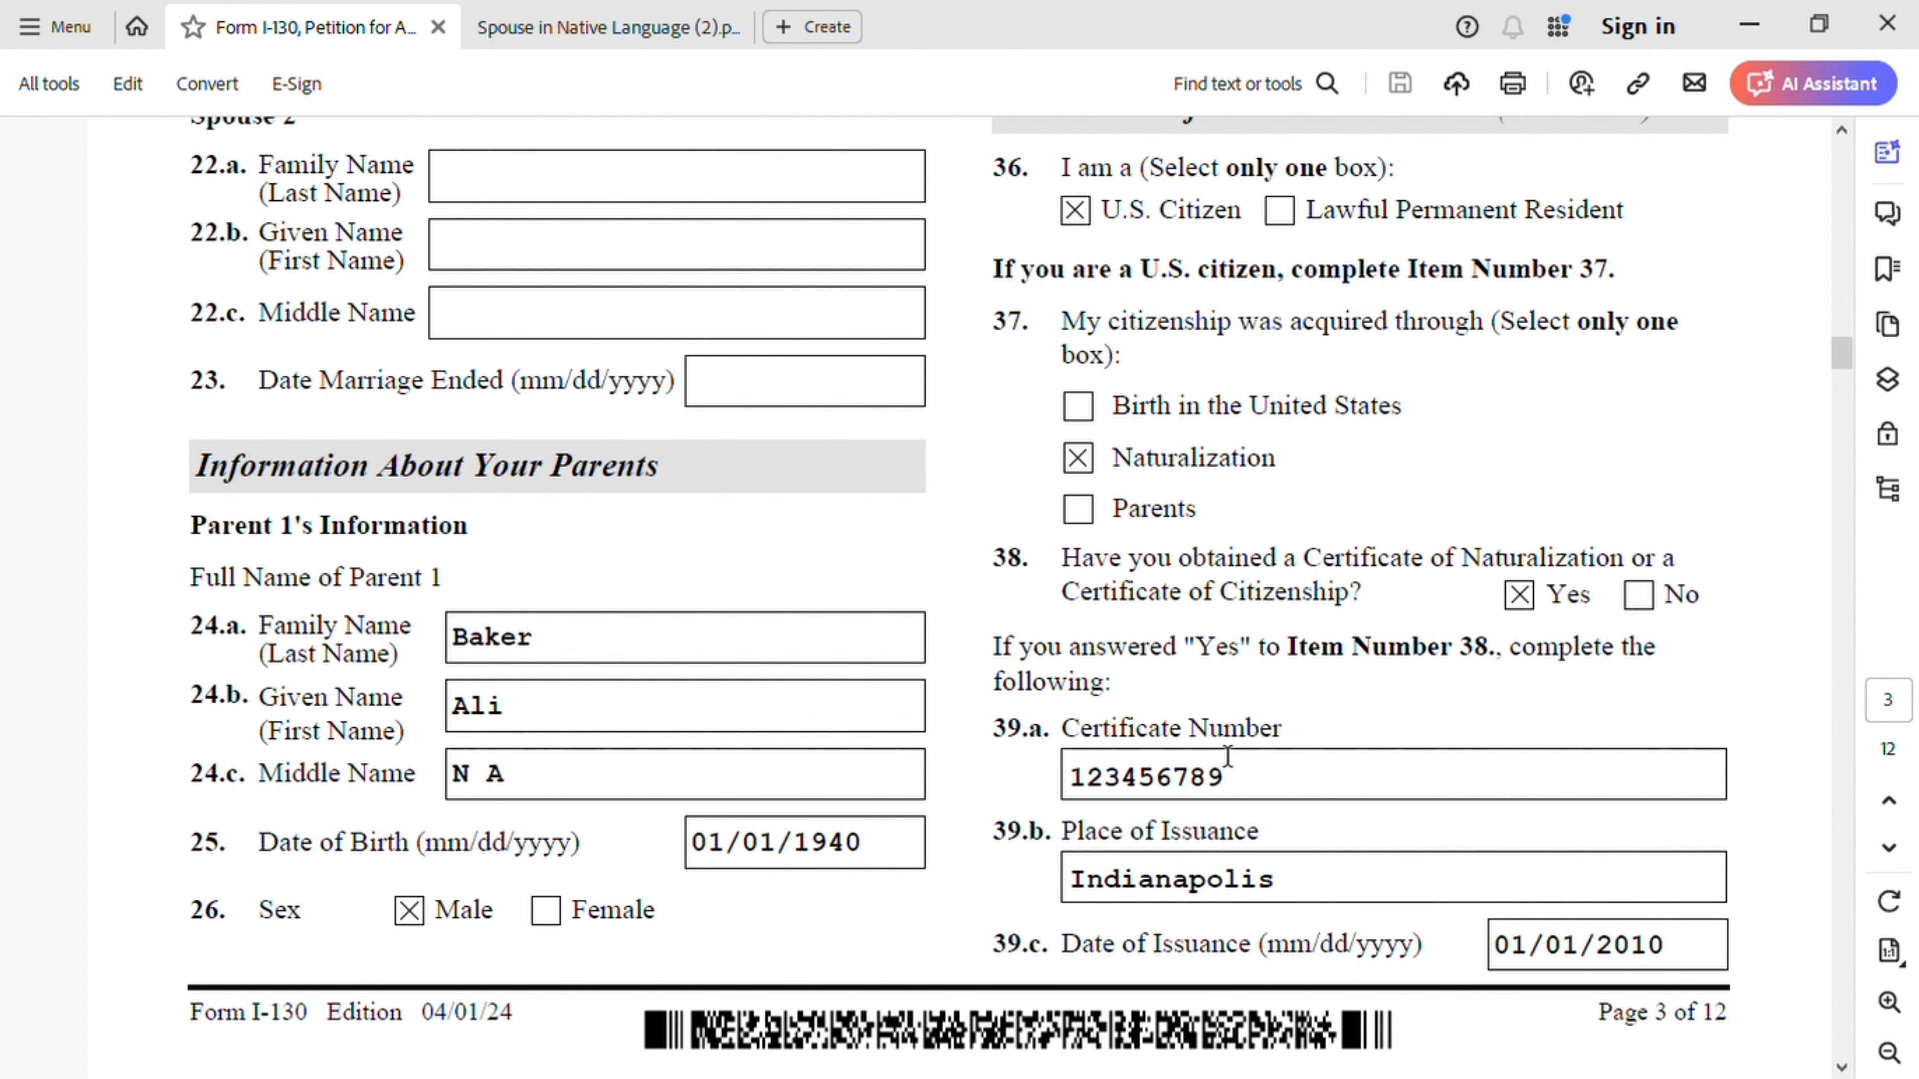
pyautogui.click(595, 30)
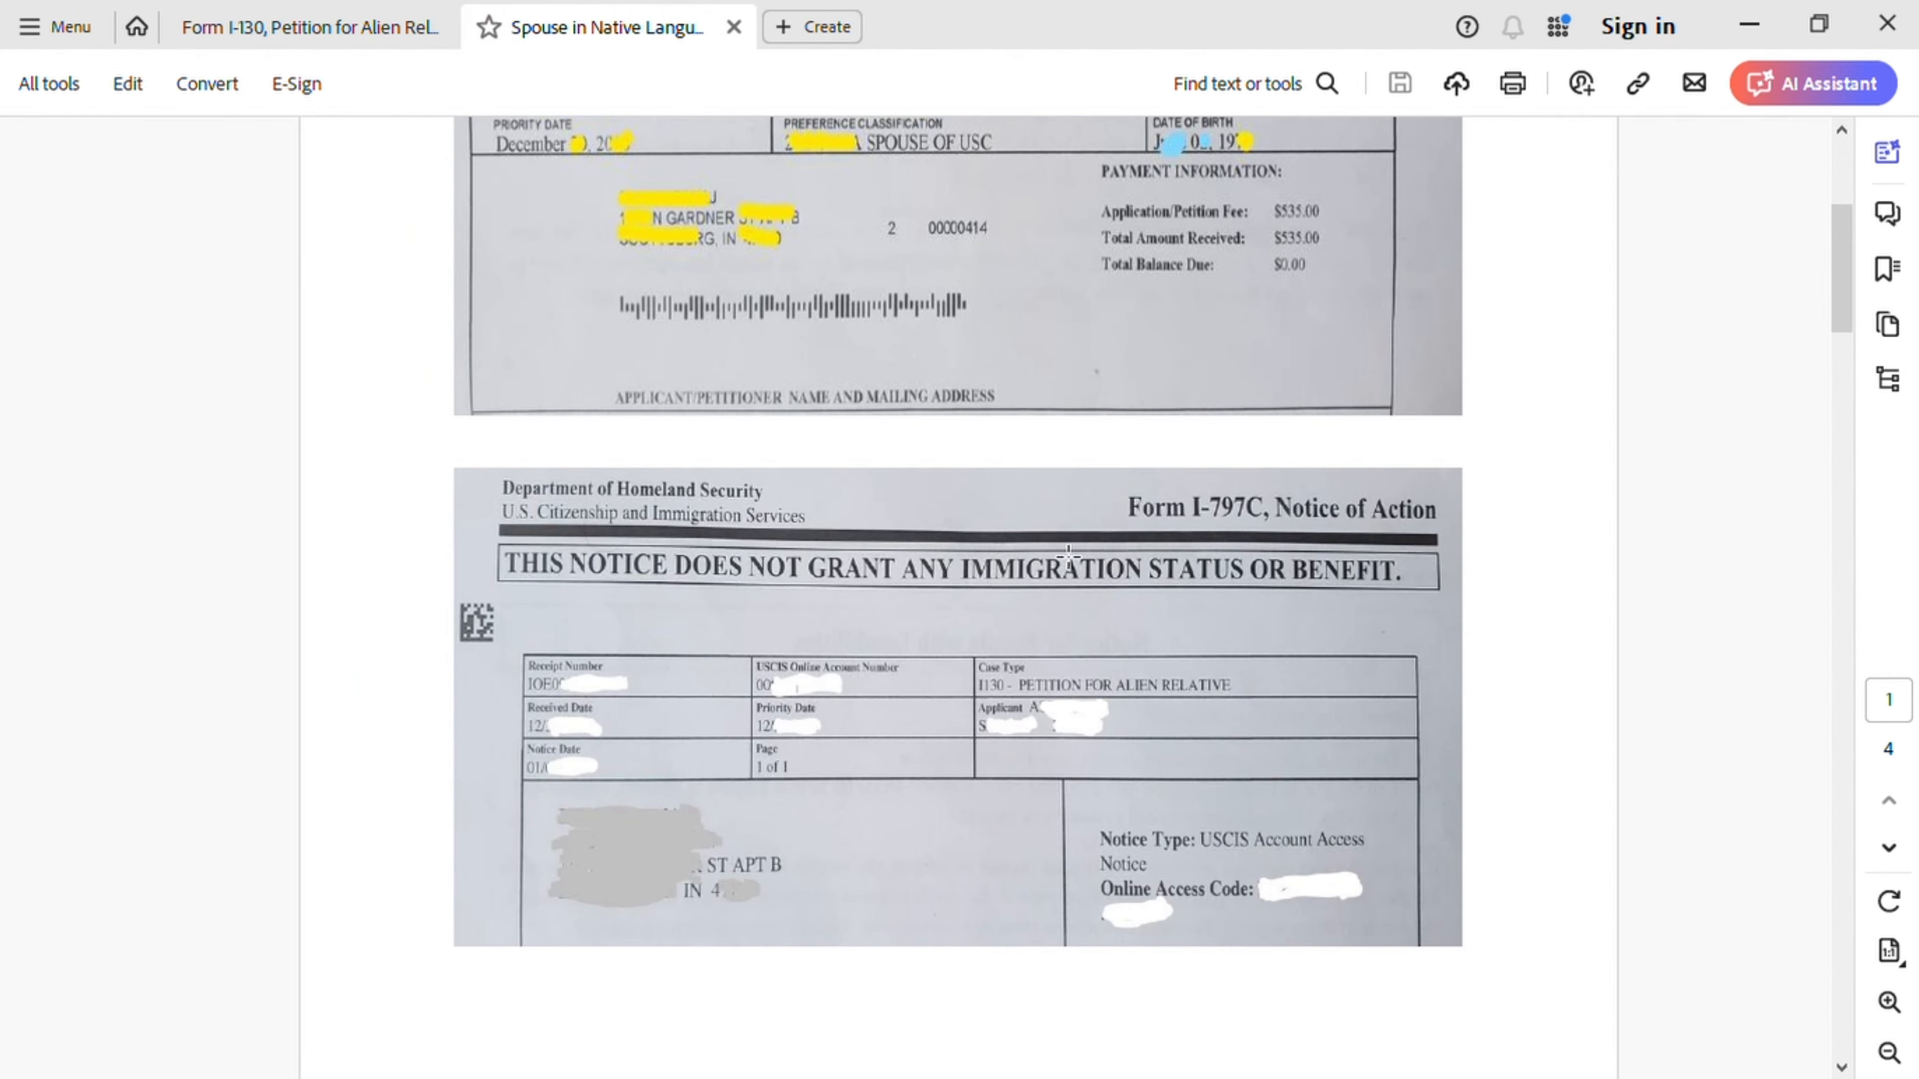
pyautogui.scroll(-12, 1058, 563)
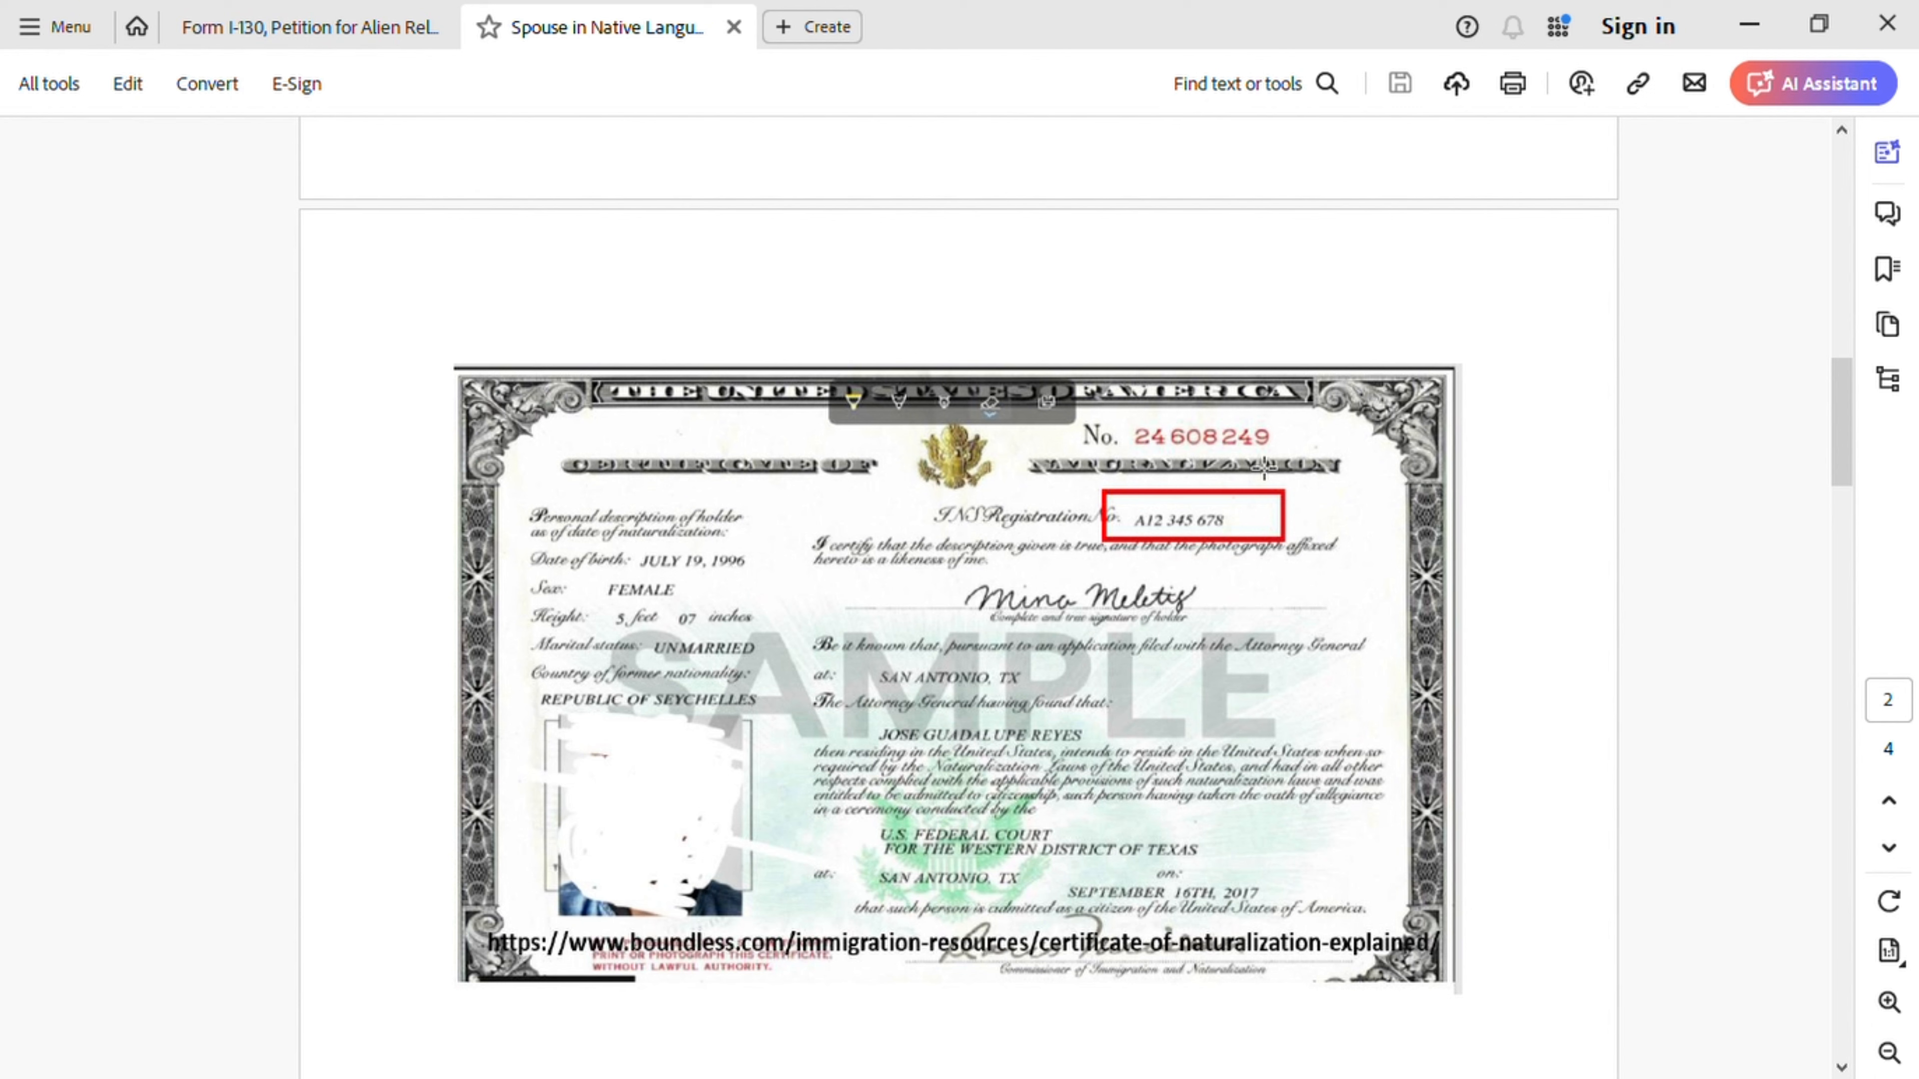
pyautogui.click(308, 31)
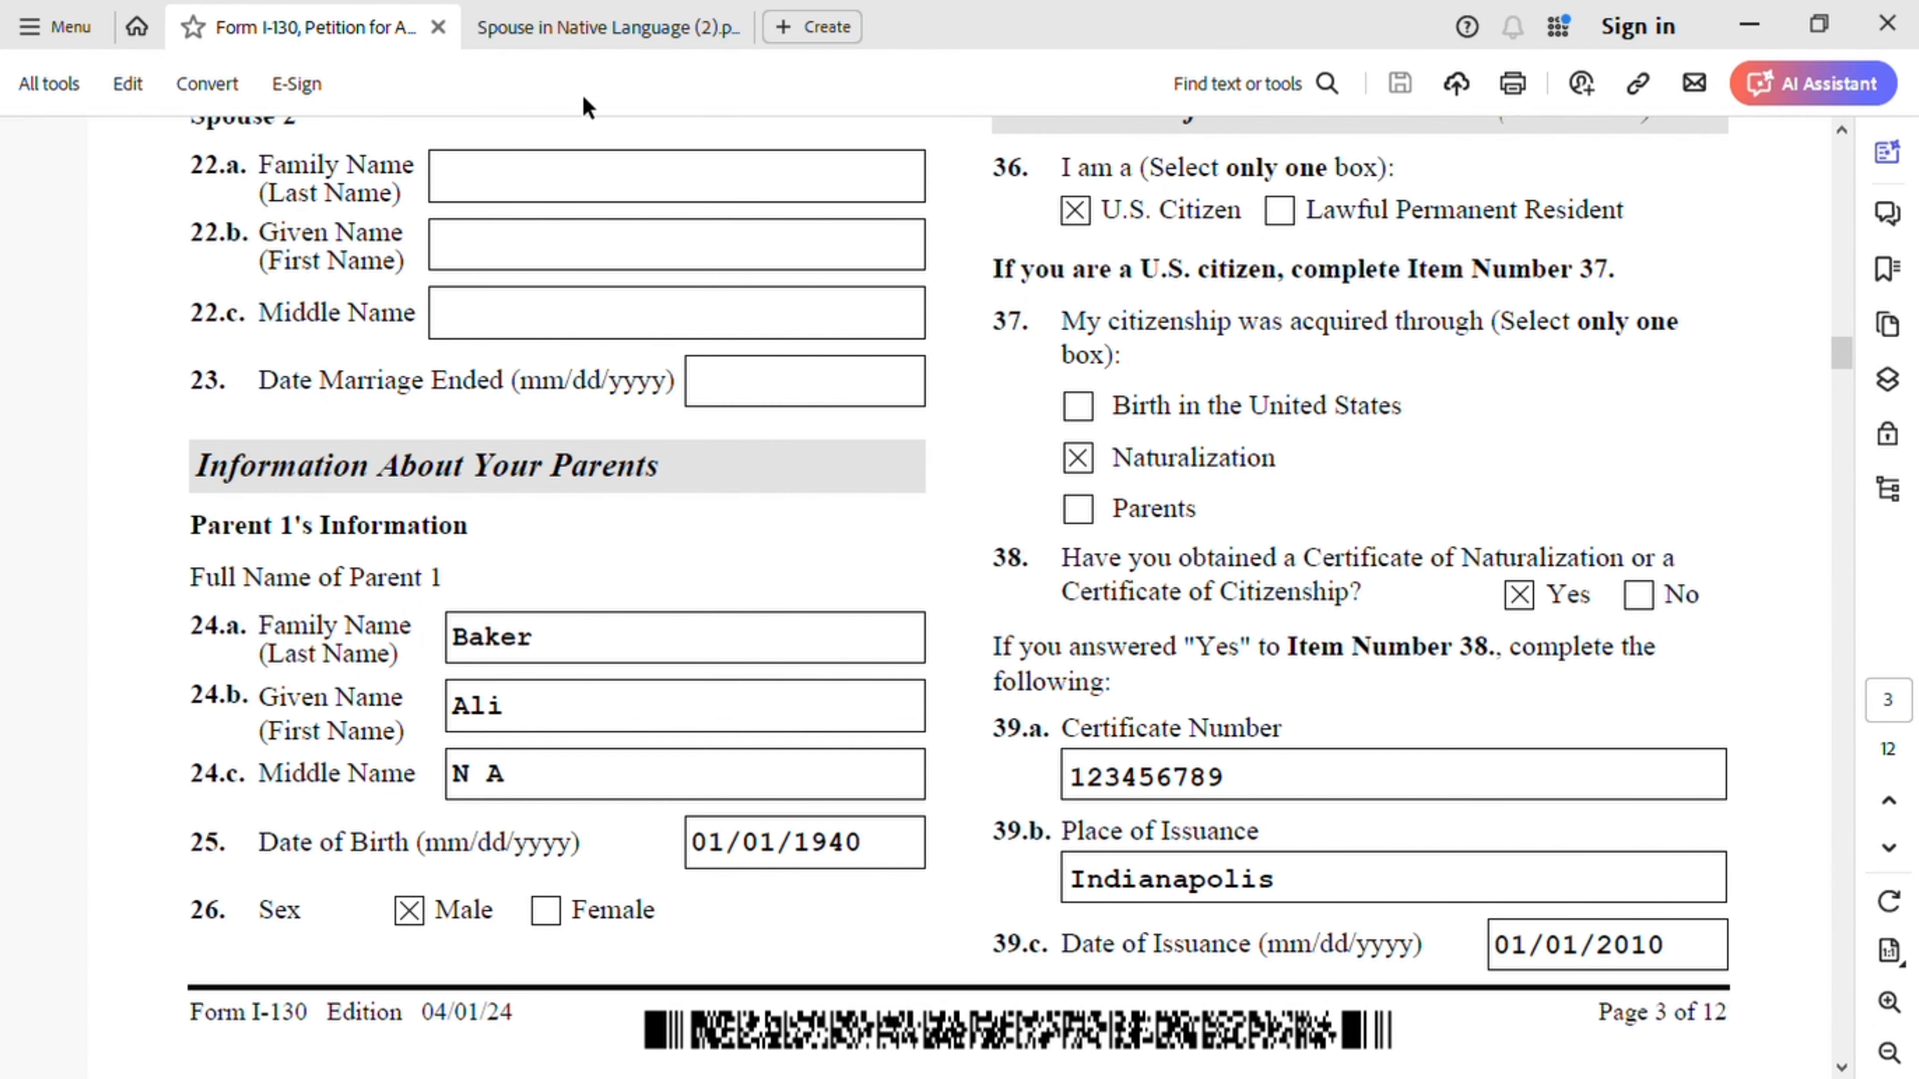
pyautogui.click(586, 28)
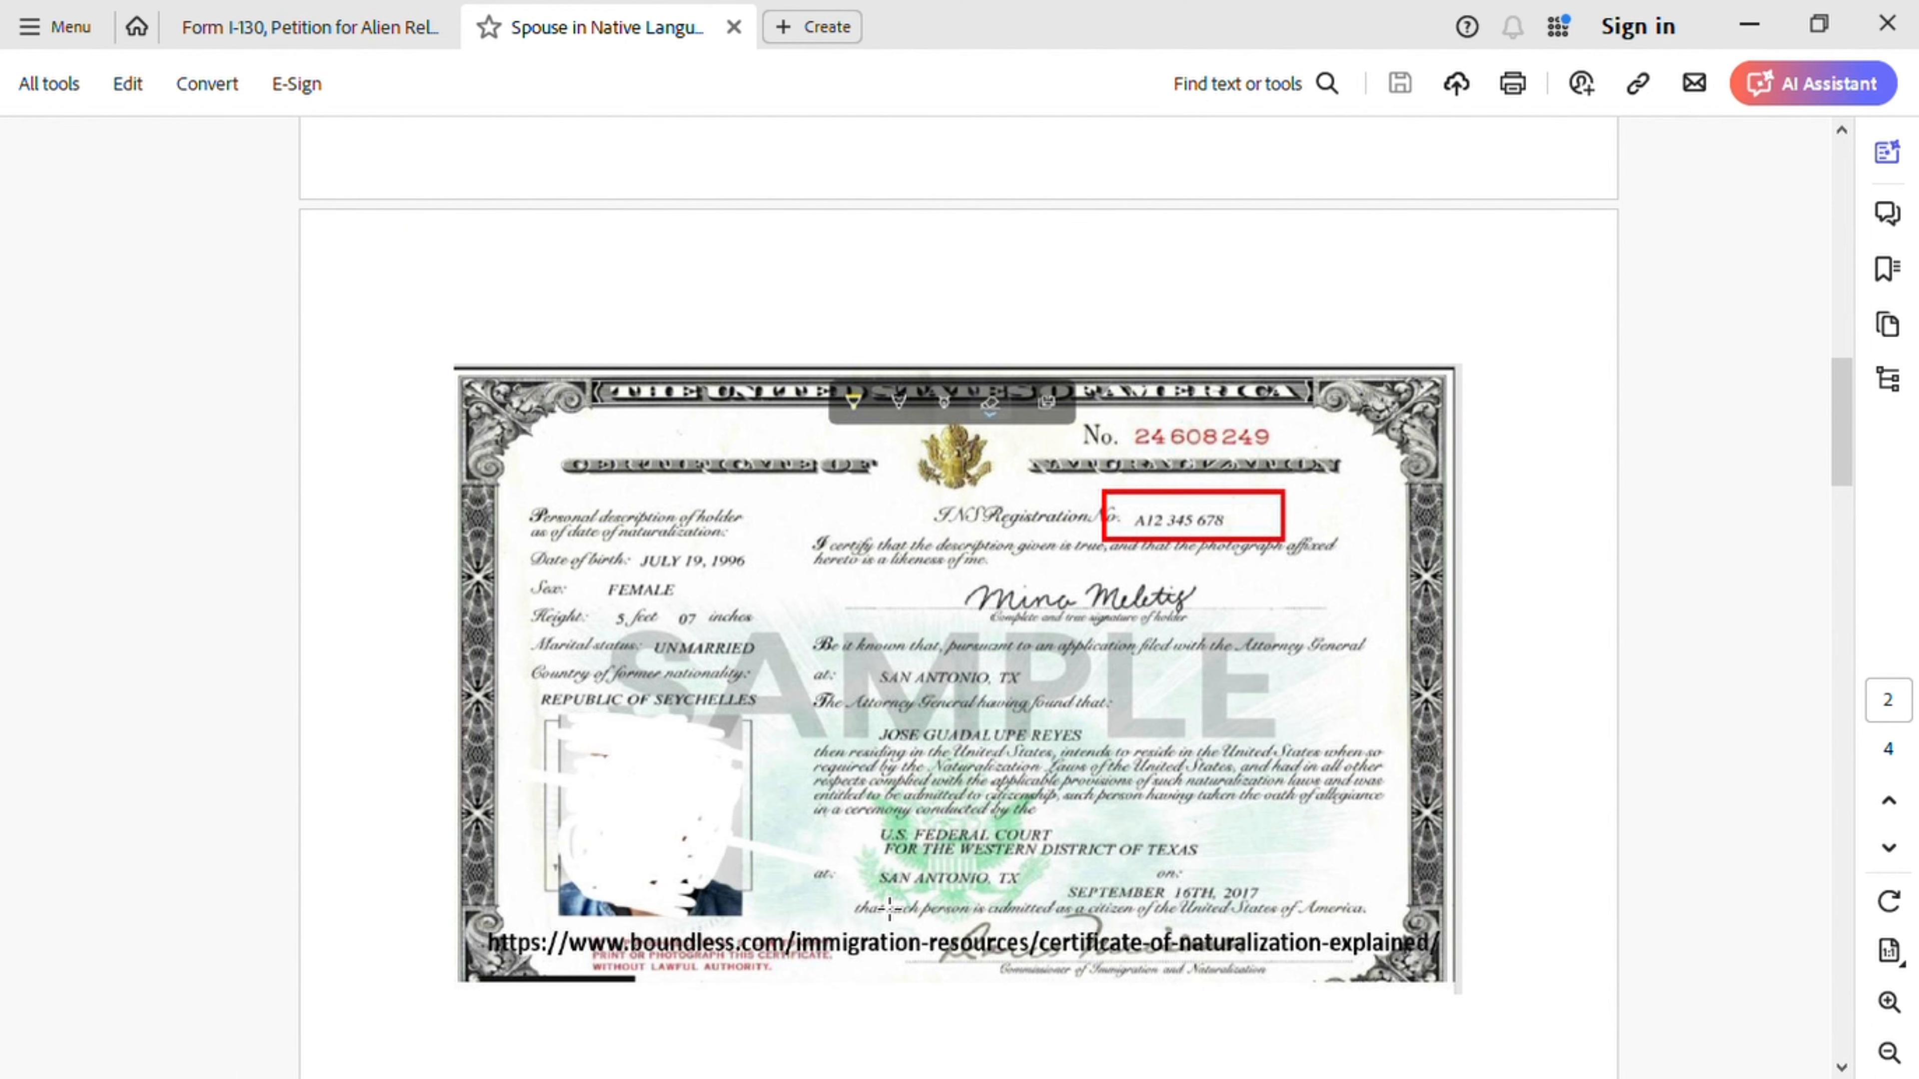
pyautogui.click(346, 26)
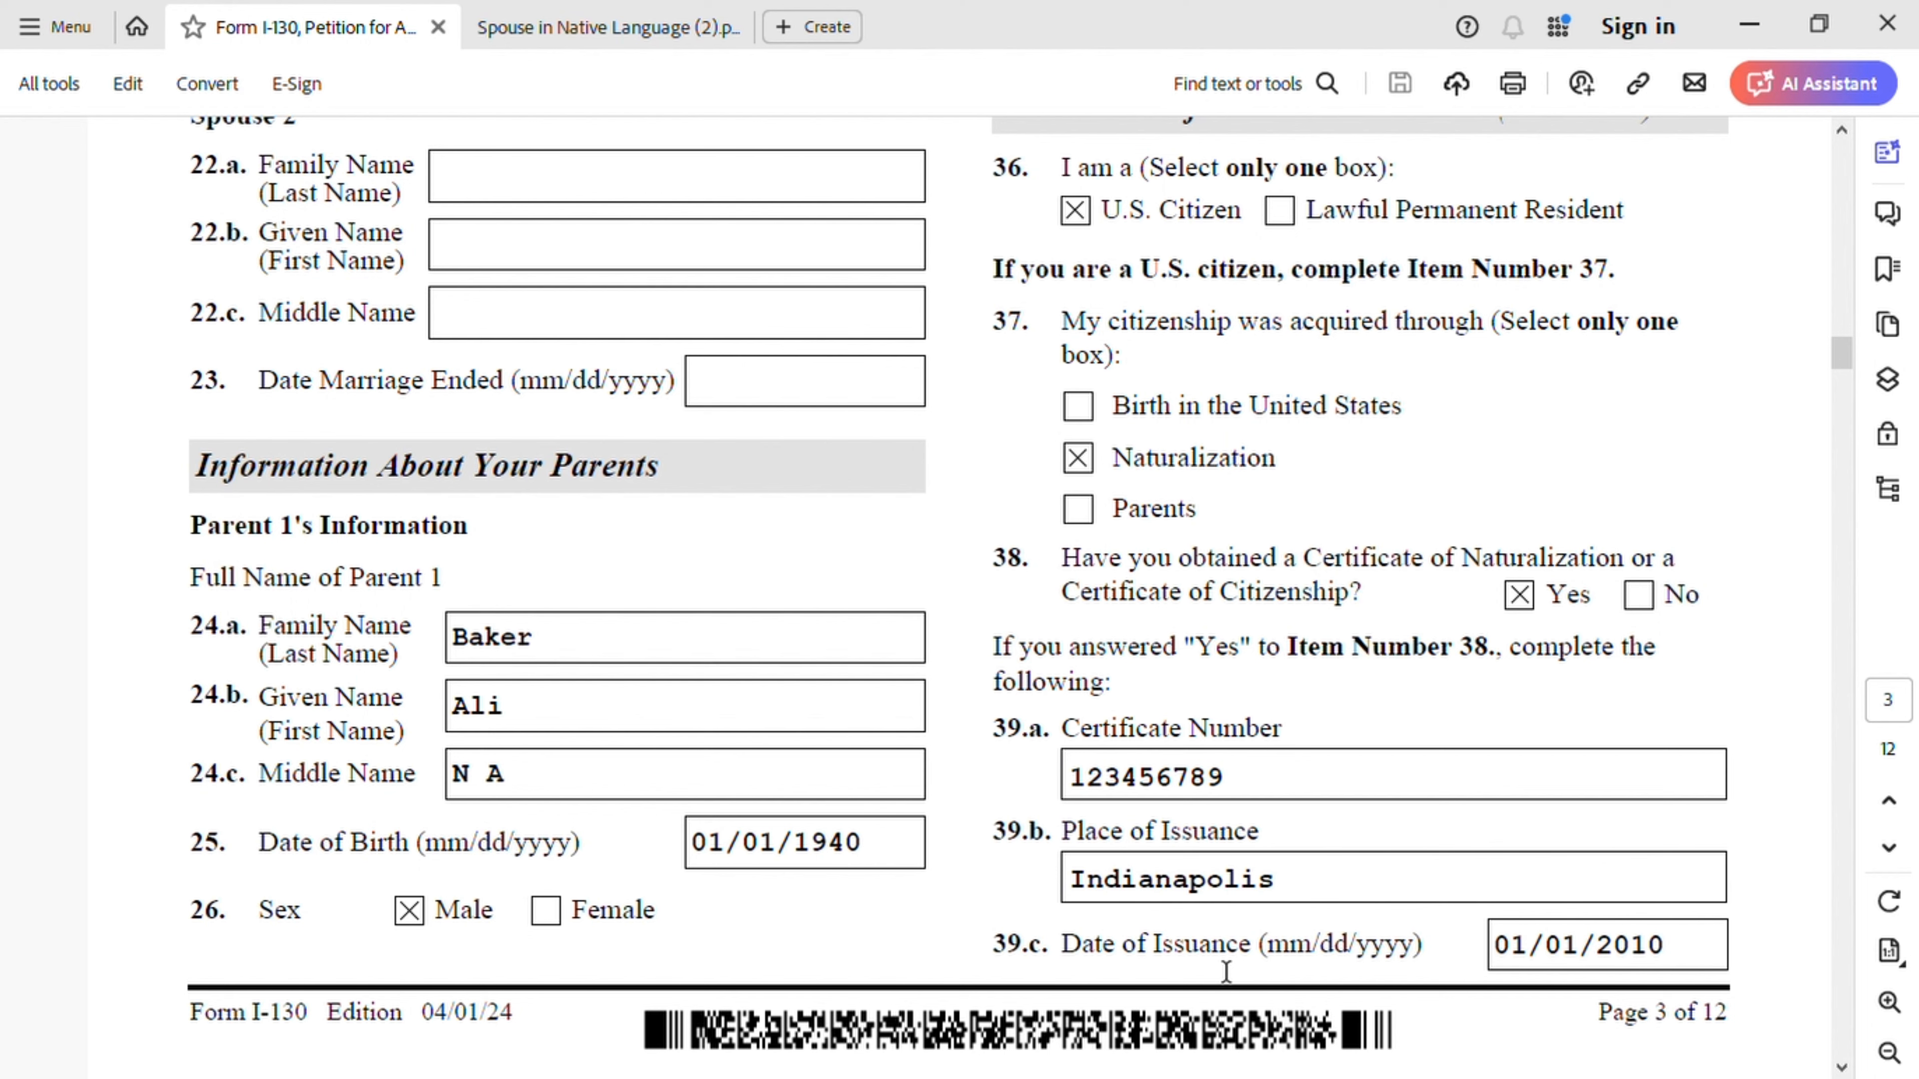
pyautogui.click(574, 27)
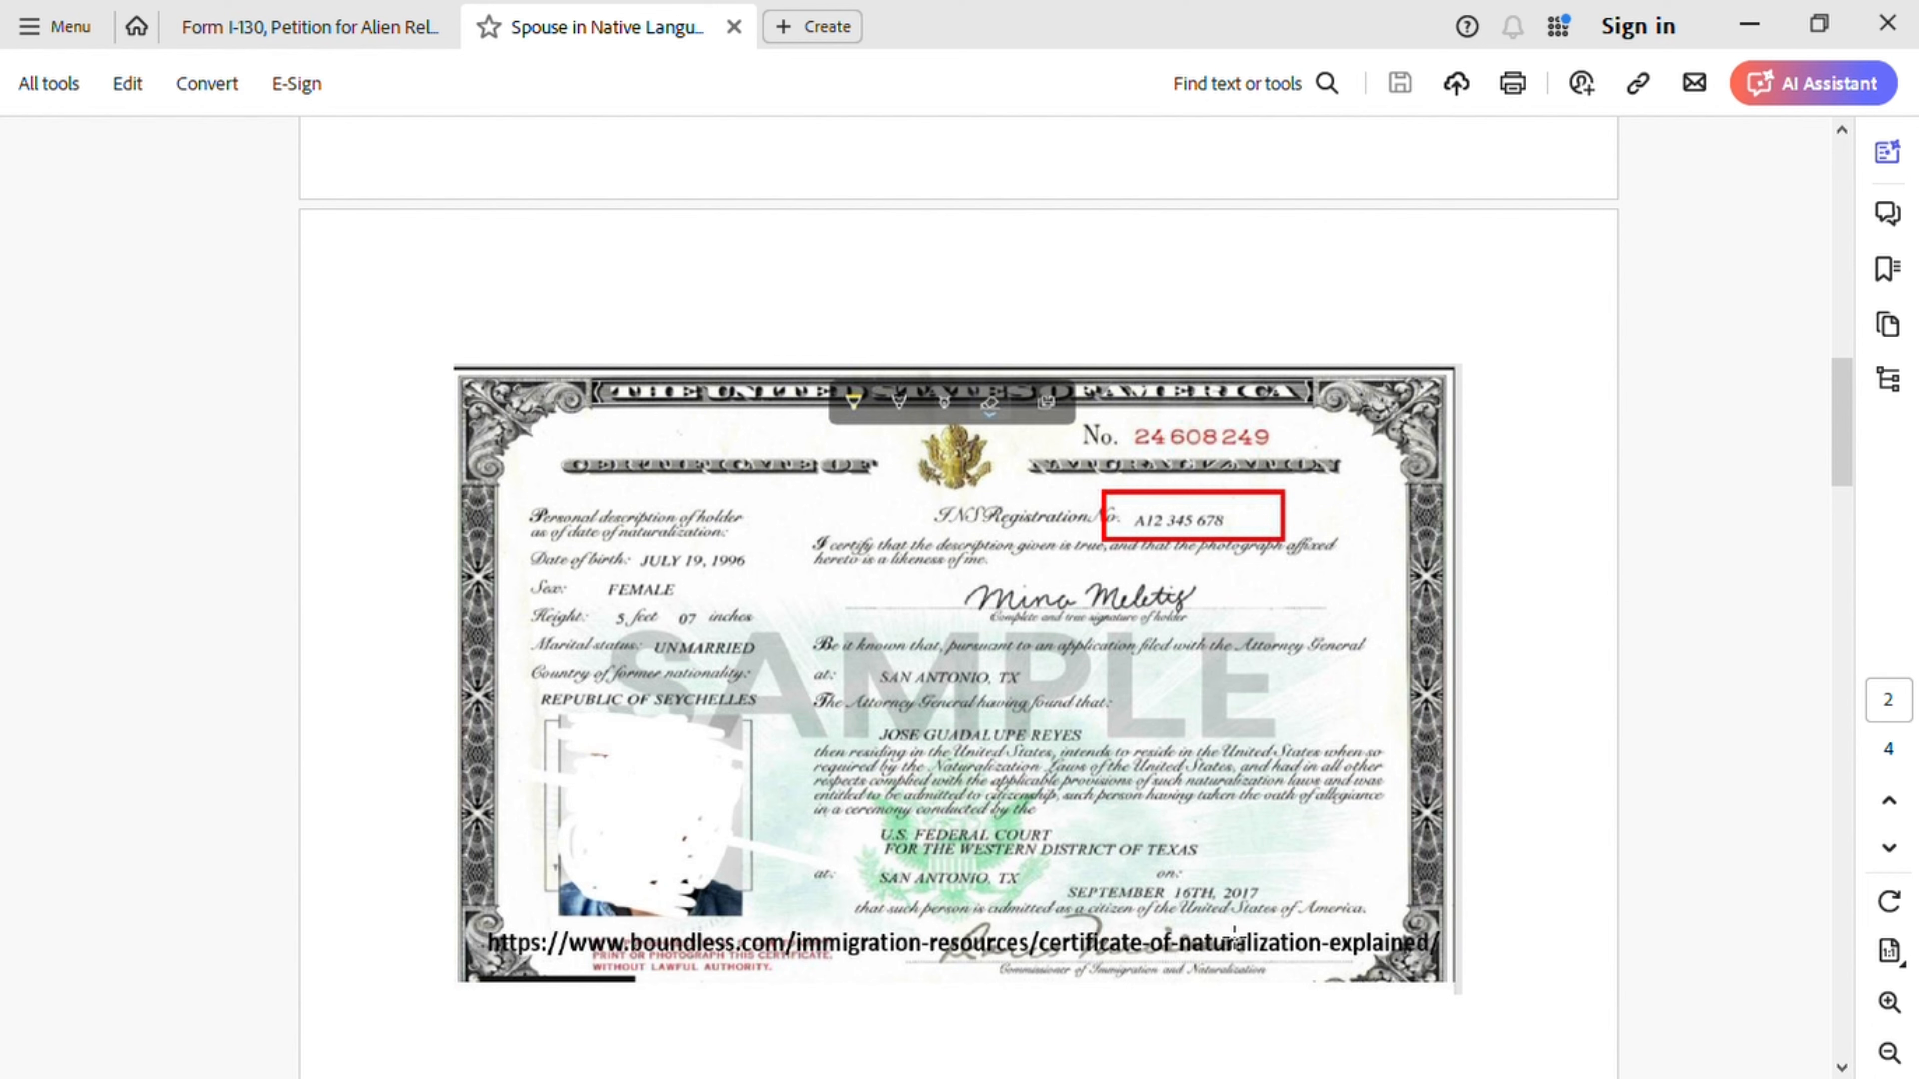
pyautogui.click(344, 30)
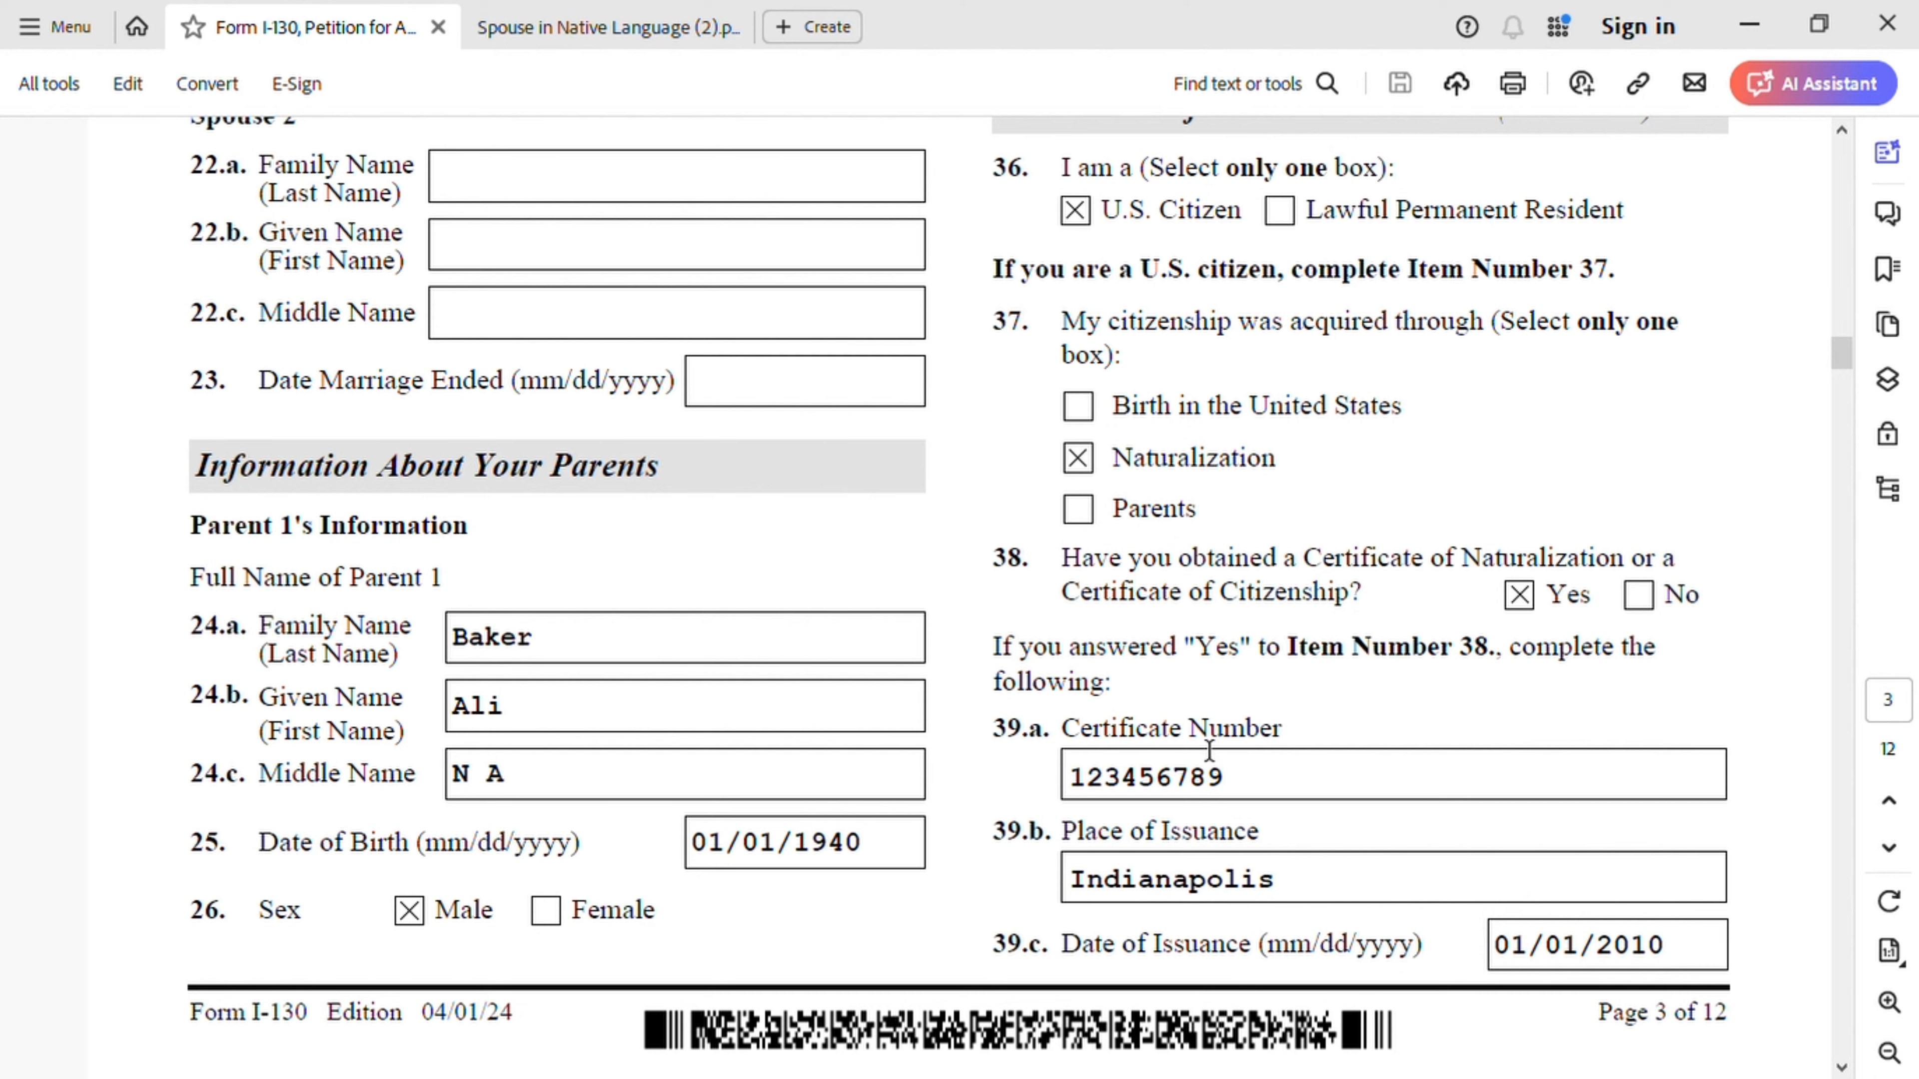
pyautogui.scroll(-4, 1106, 722)
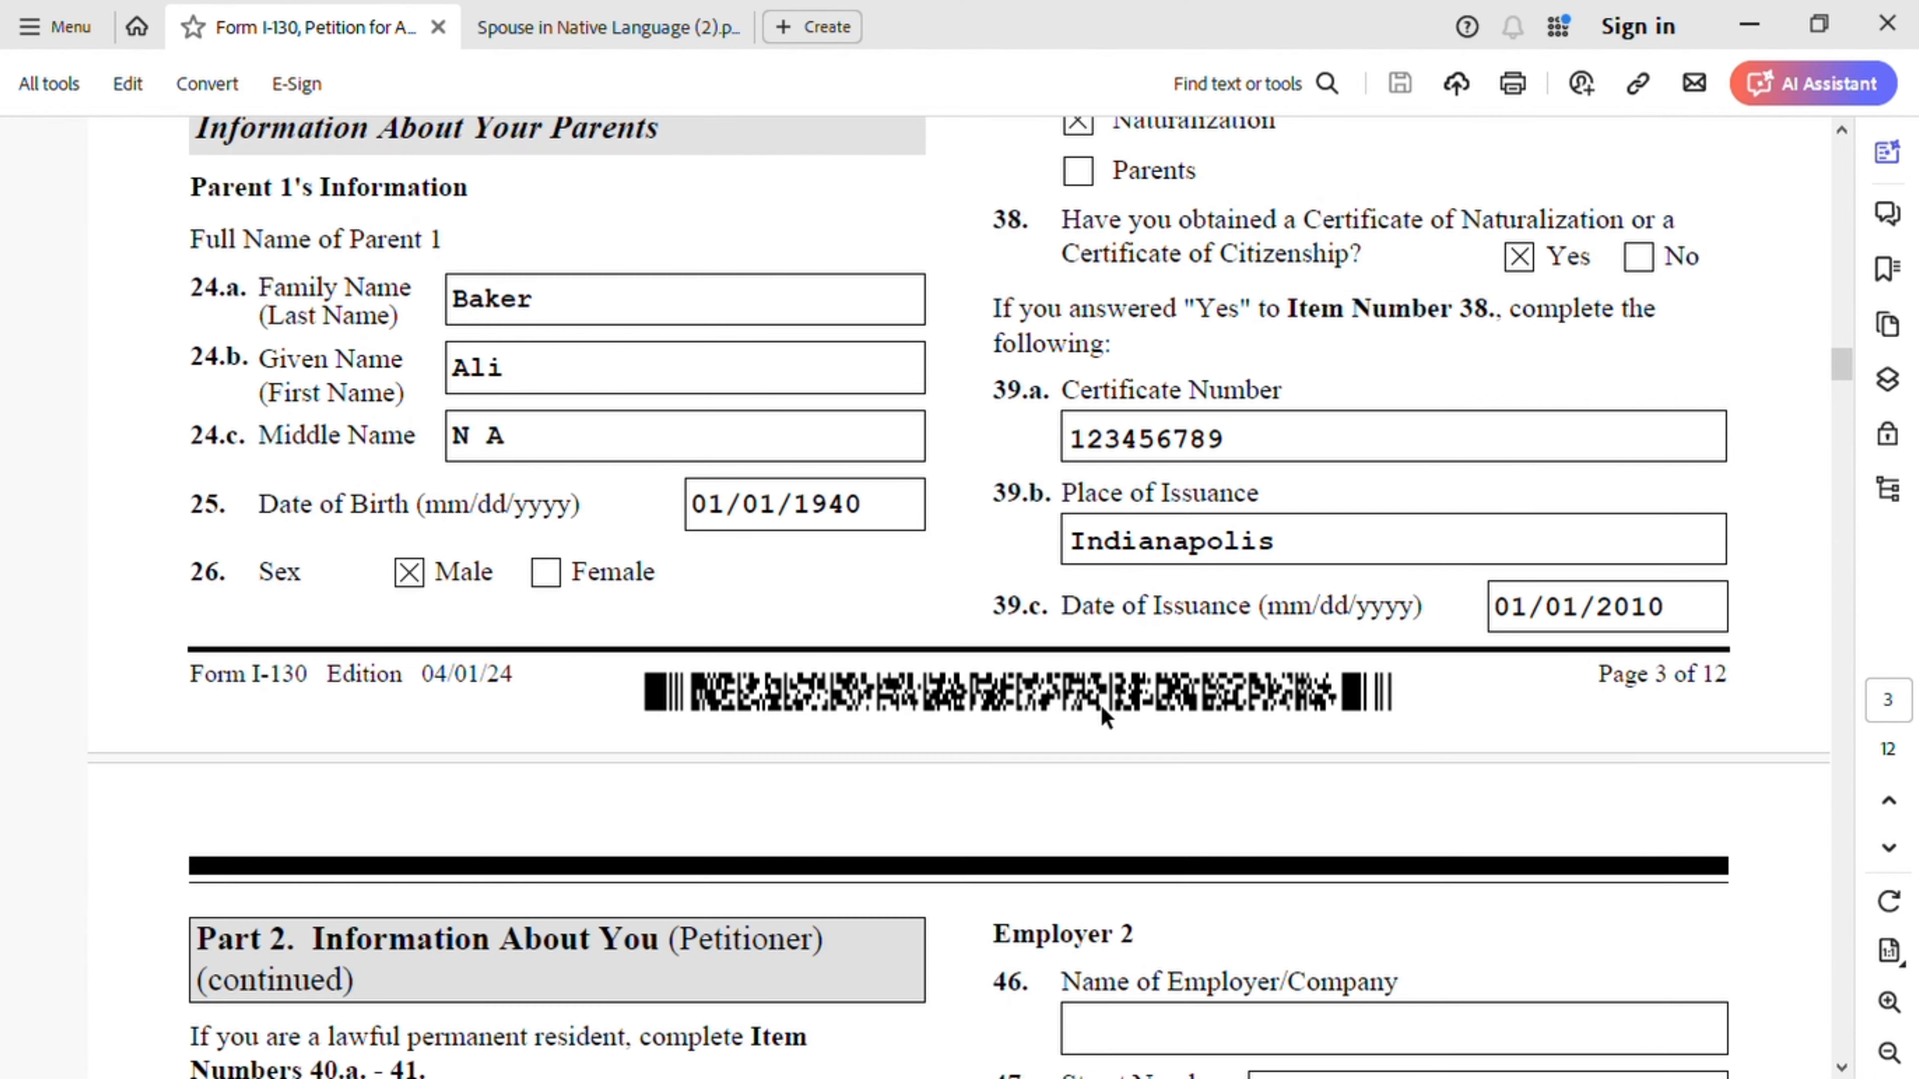
pyautogui.scroll(-8, 1105, 717)
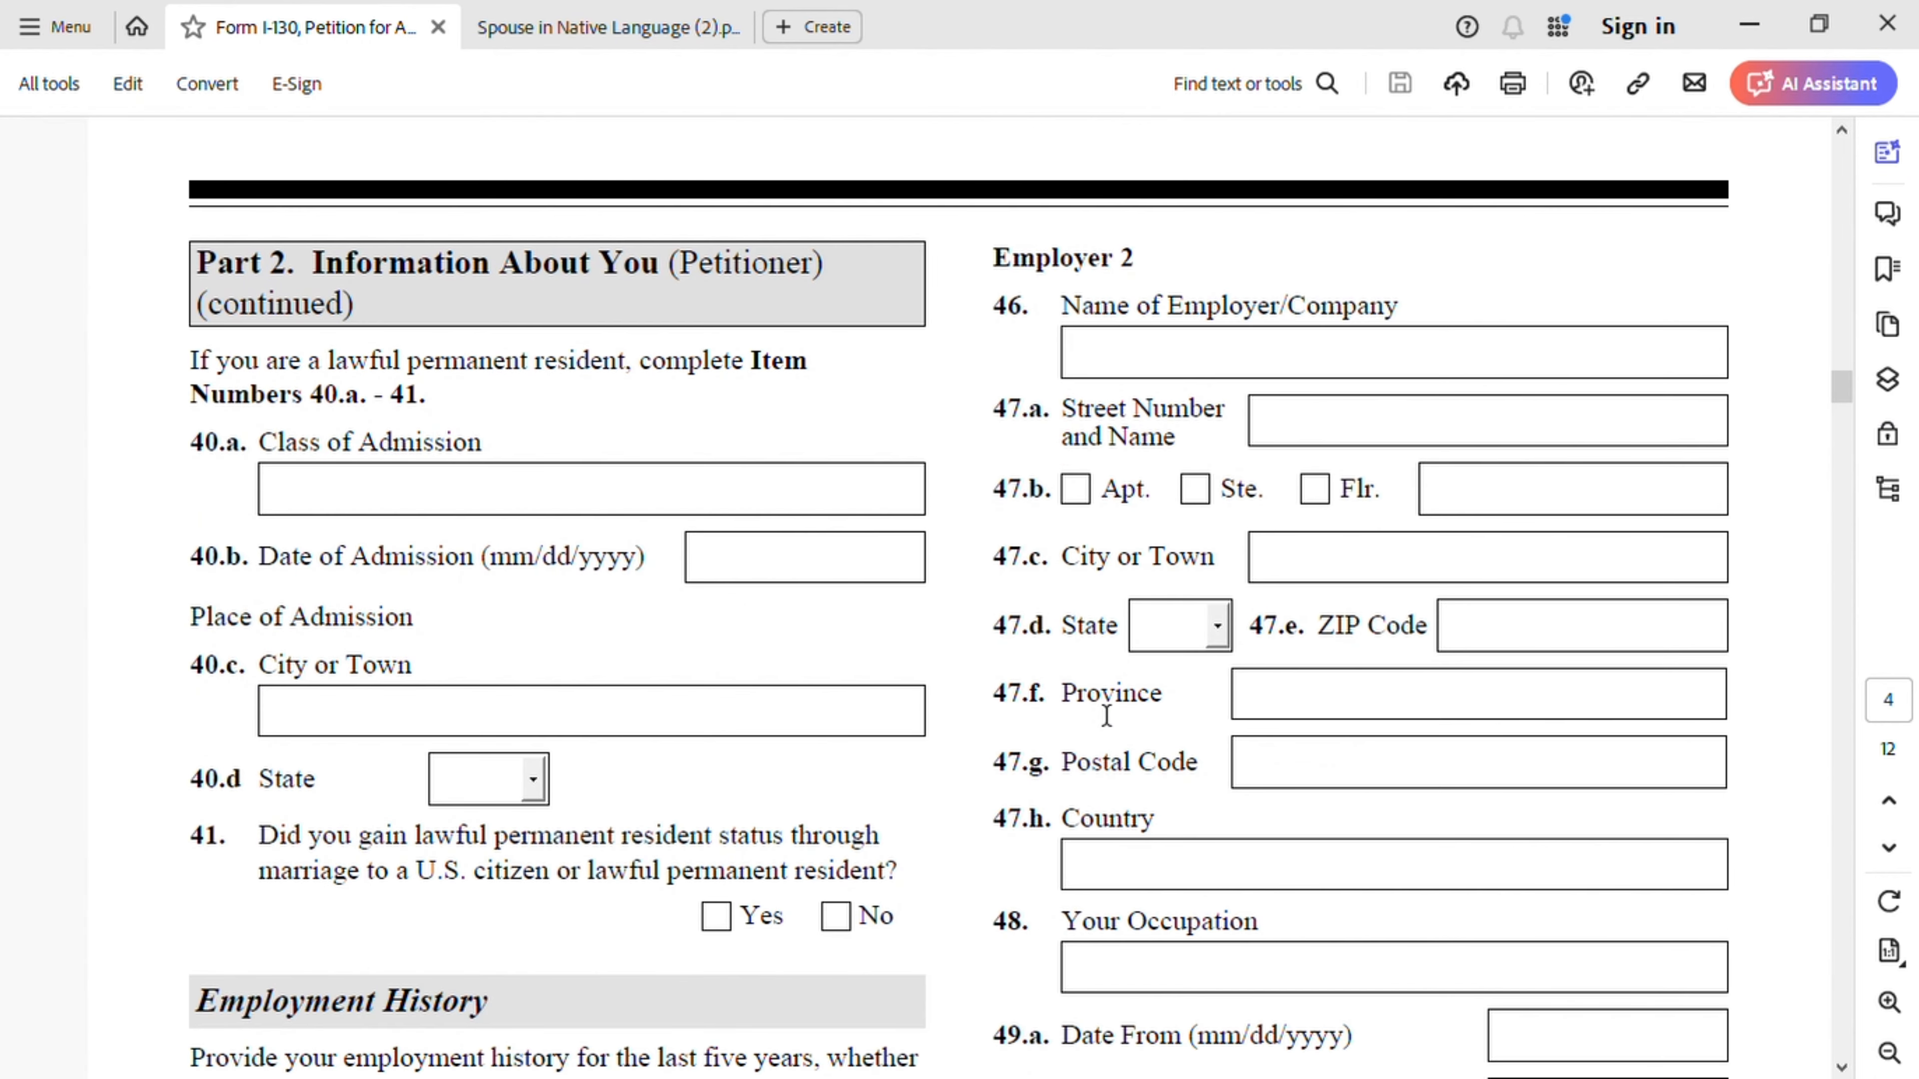
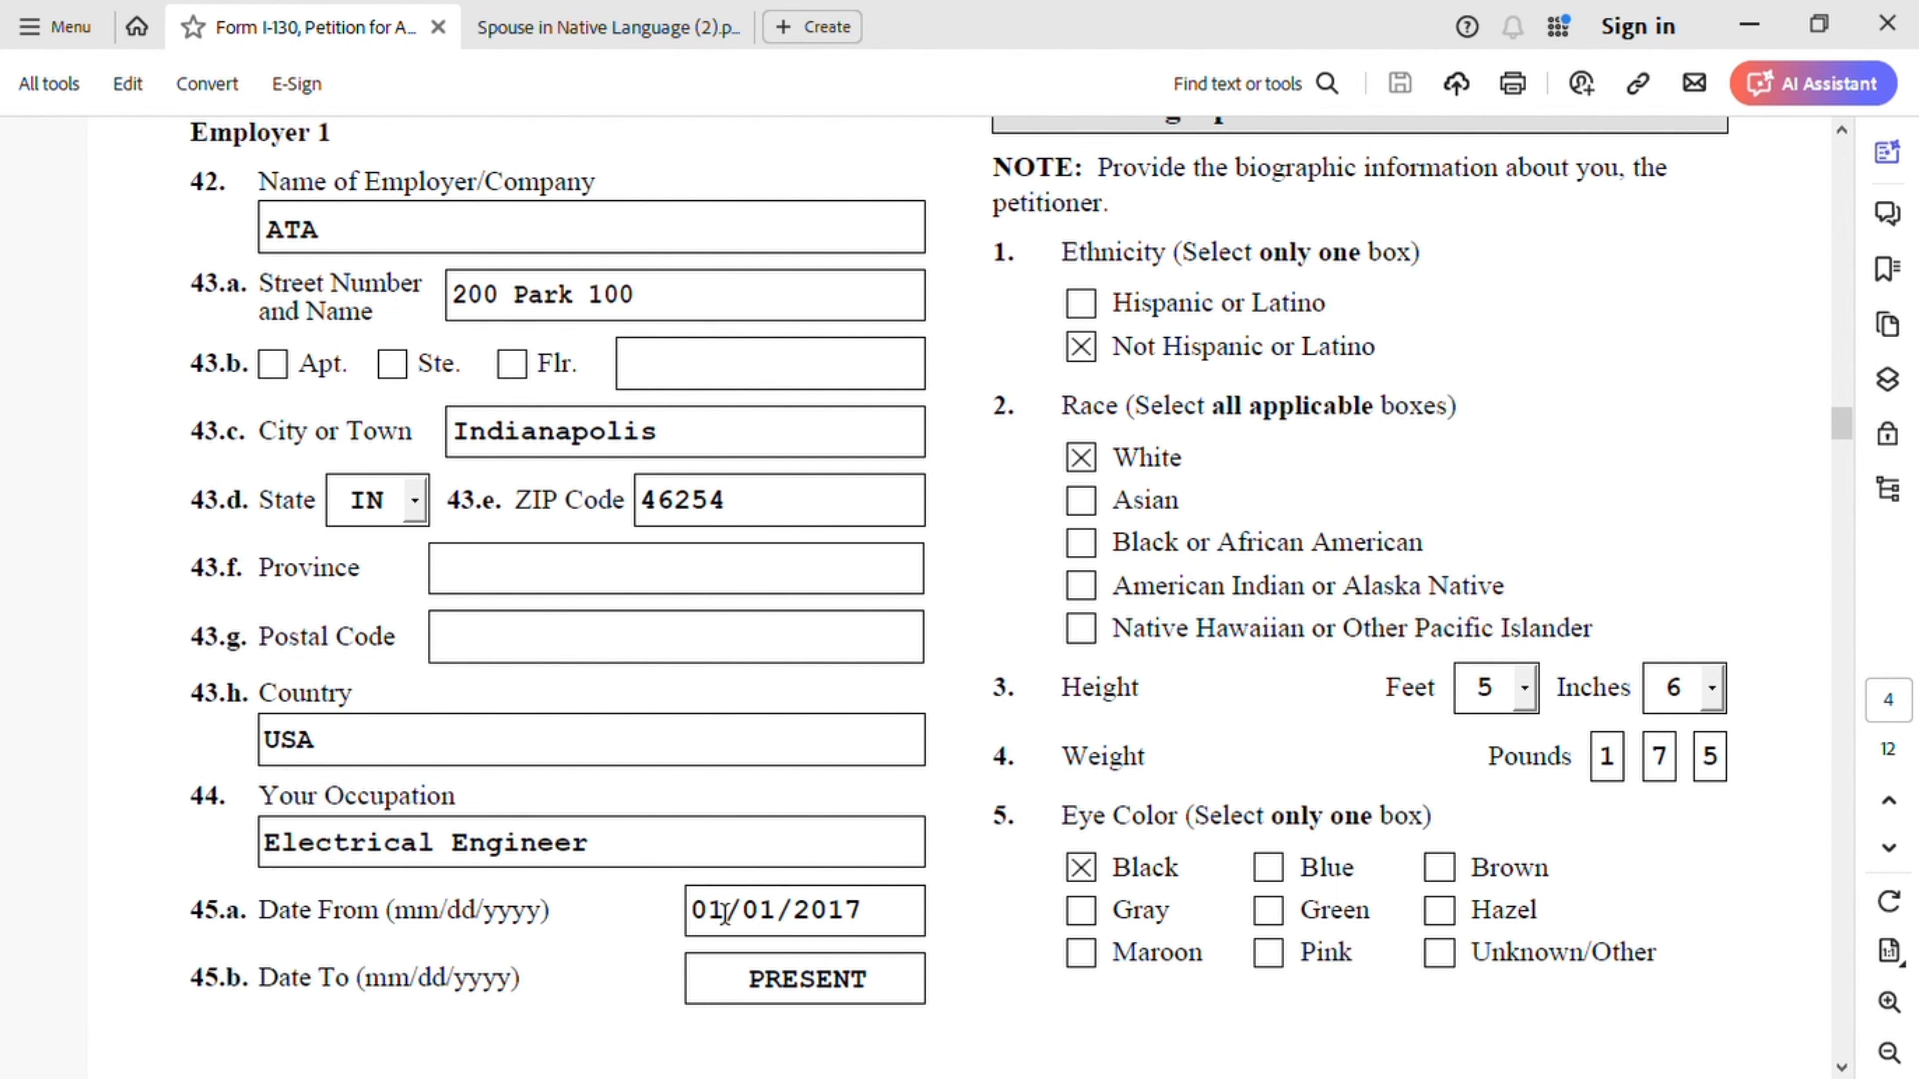
# - Scroll from Employer 2 past Part 3 to page 4's hair colour Black and beneficiary address
pyautogui.scroll(15, 975, 899)
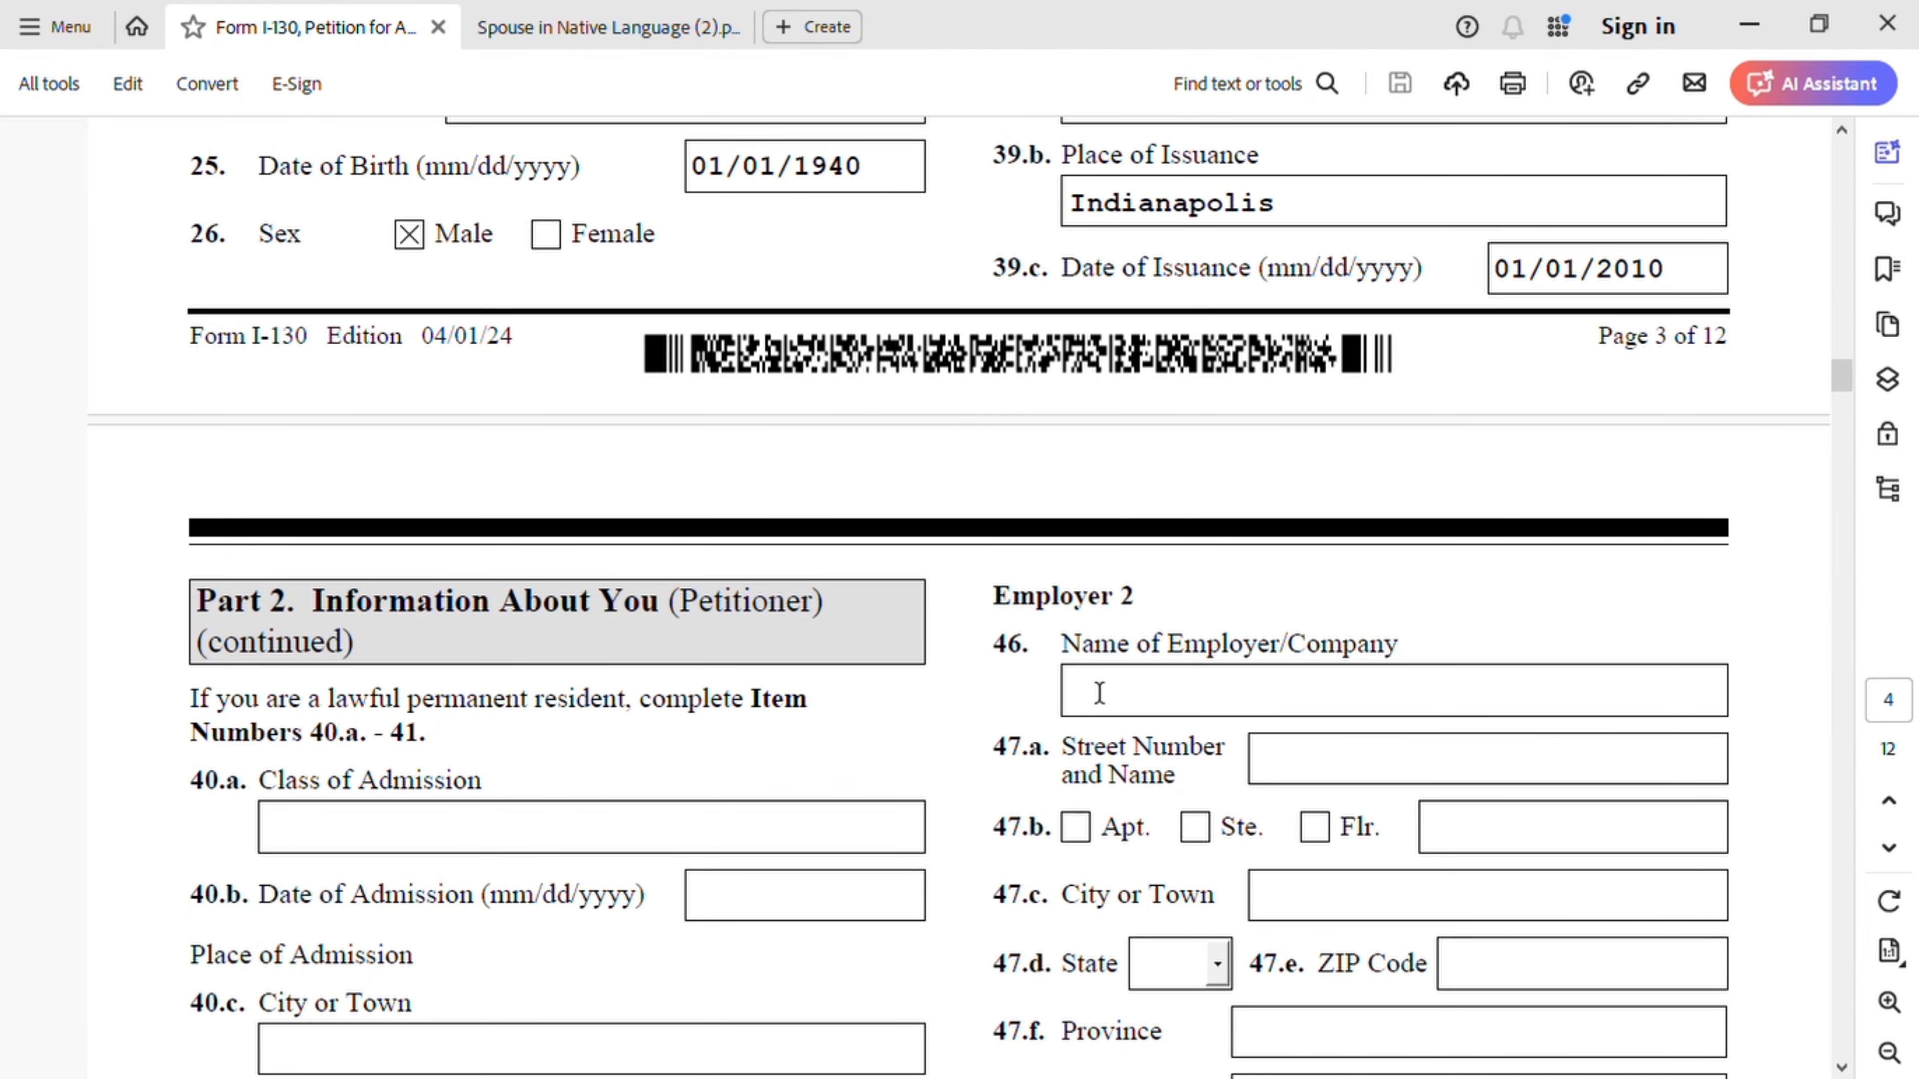
pyautogui.scroll(-2, 1190, 748)
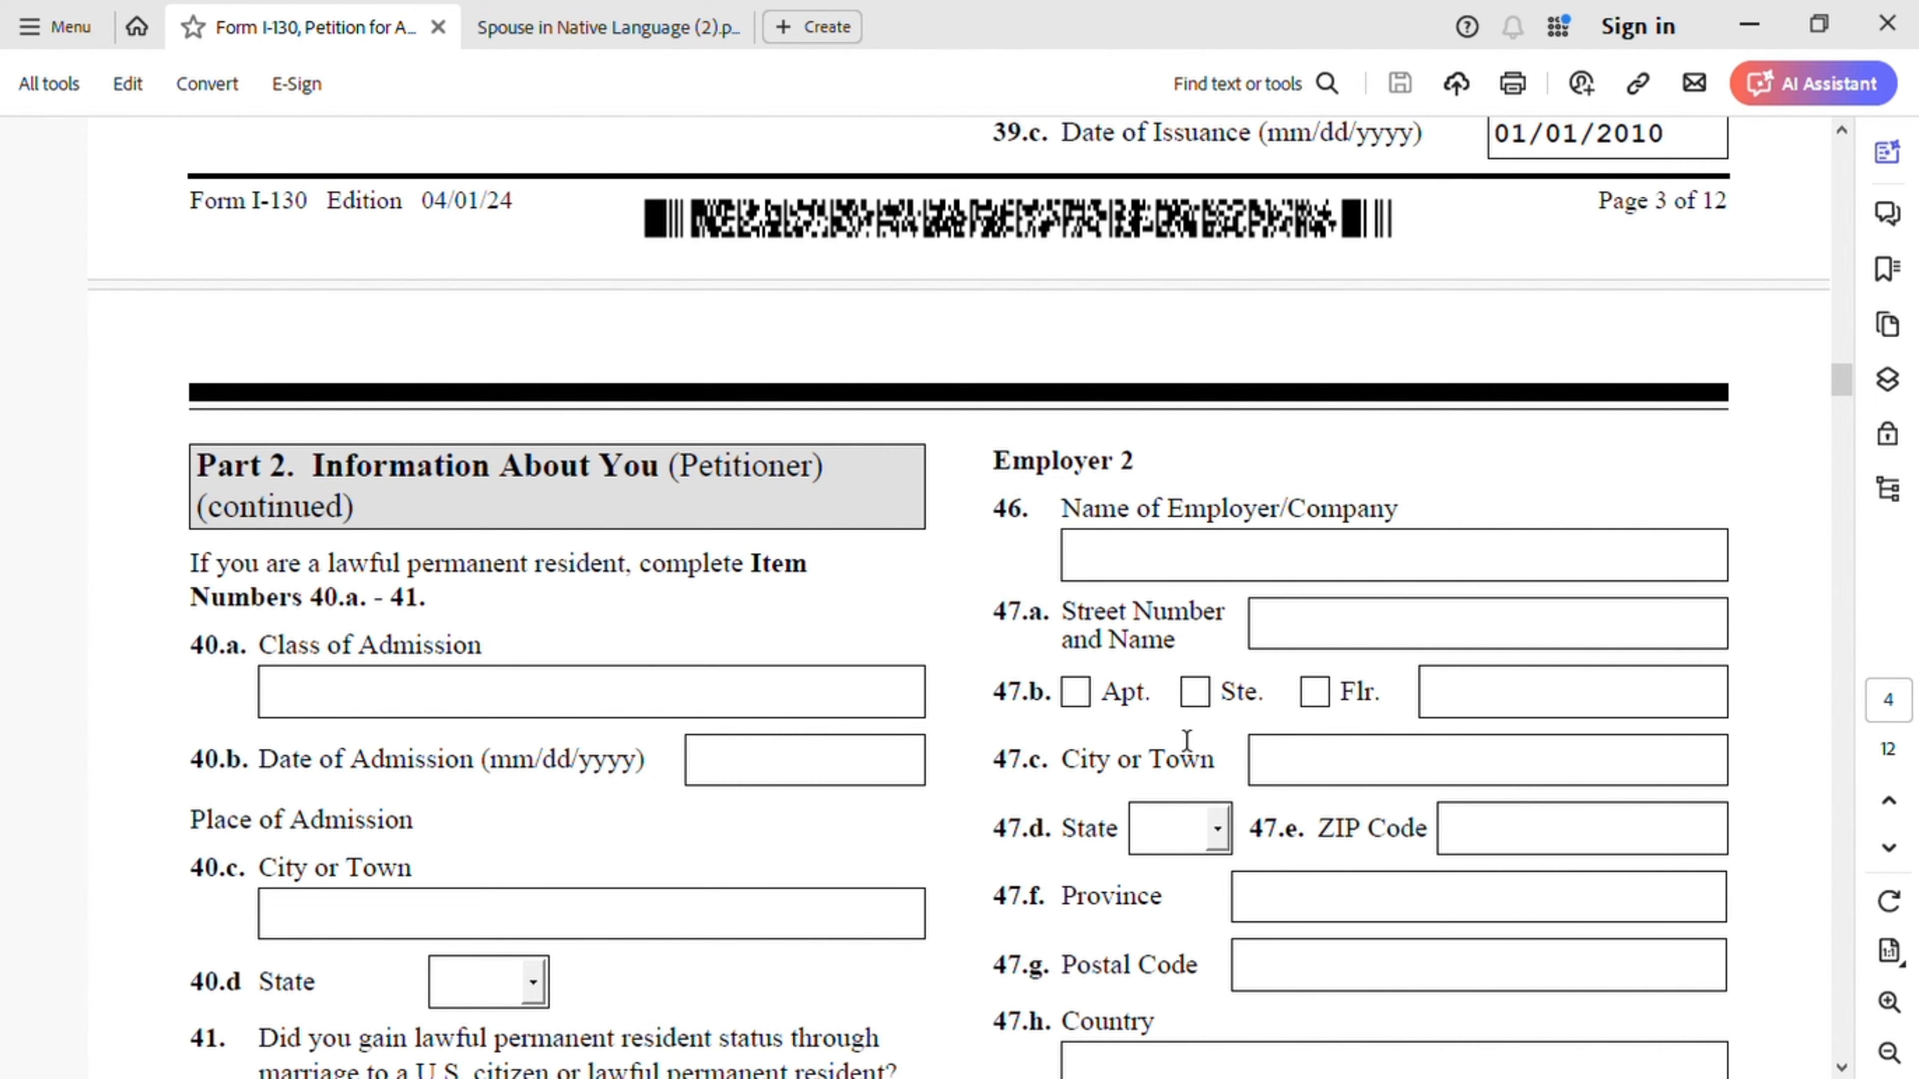
pyautogui.scroll(-4, 1191, 737)
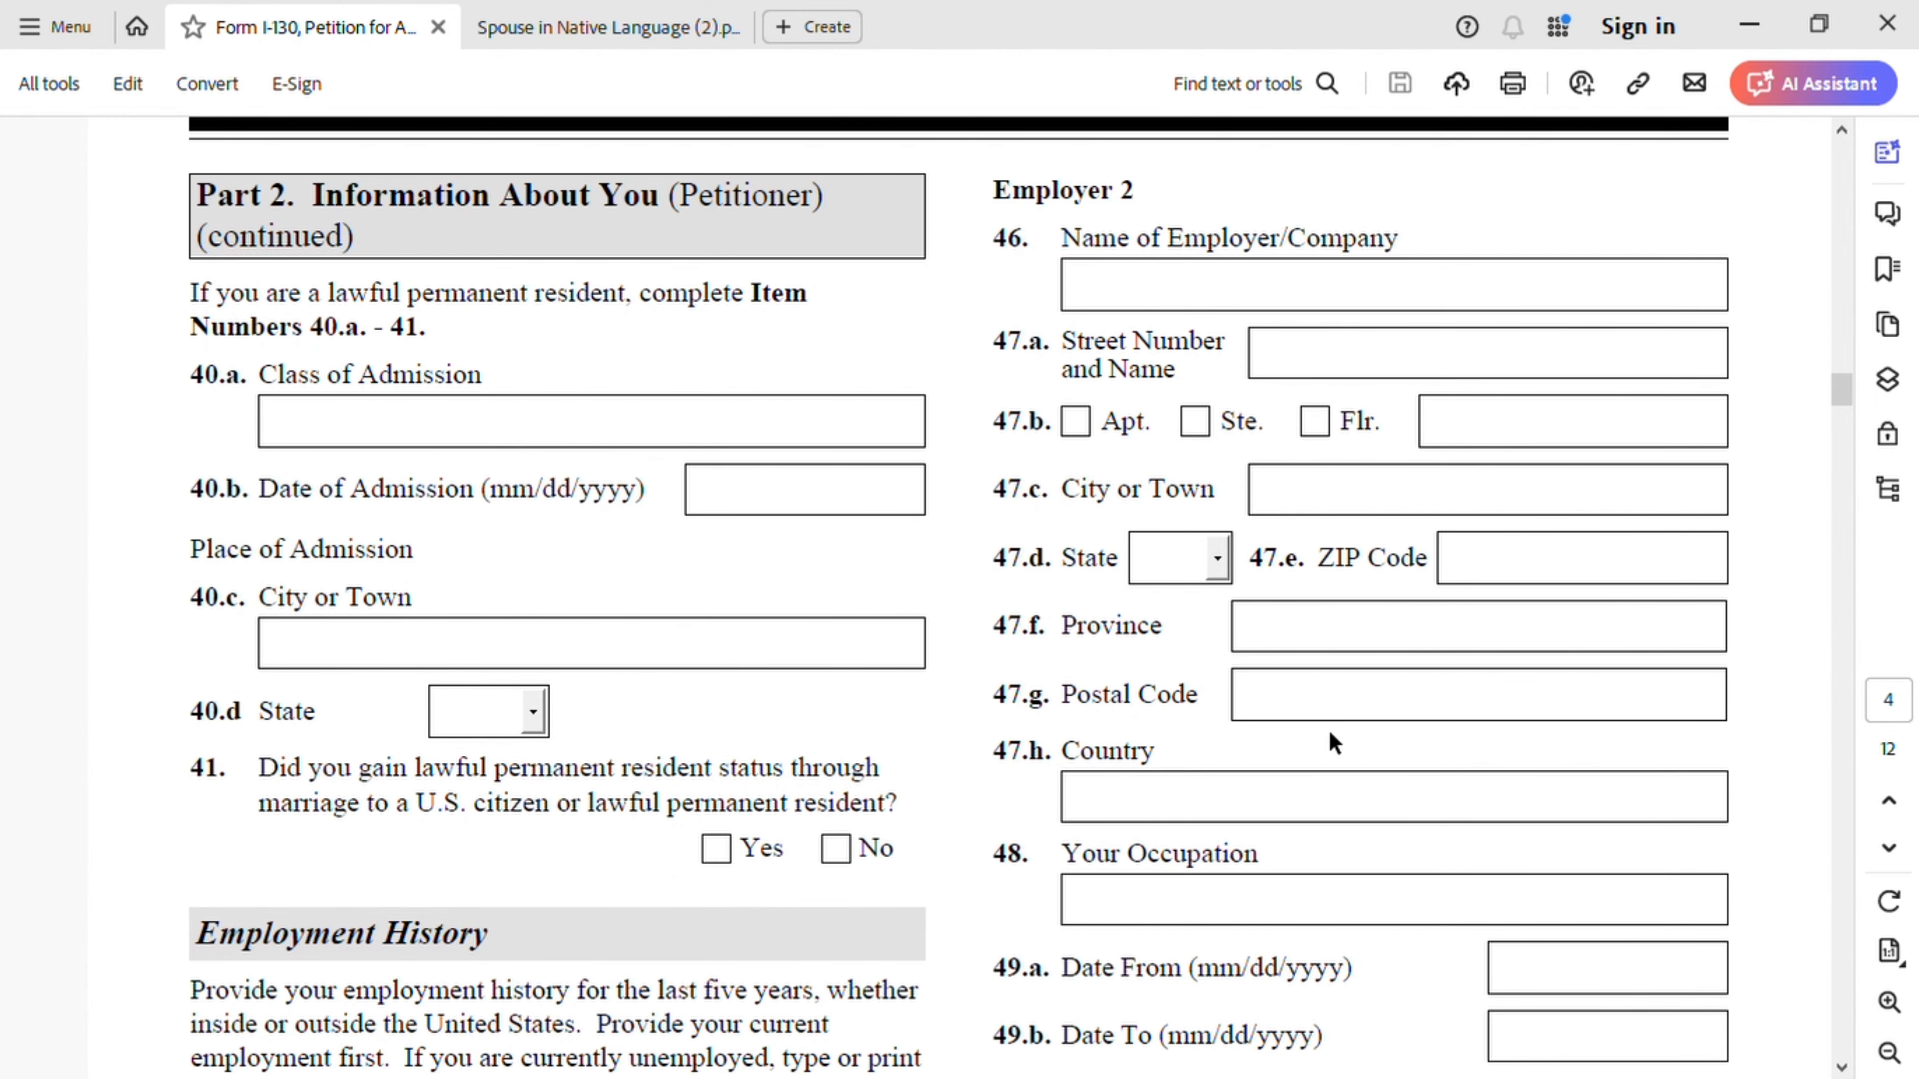
pyautogui.scroll(-10, 1329, 729)
pyautogui.scroll(-1, 1332, 740)
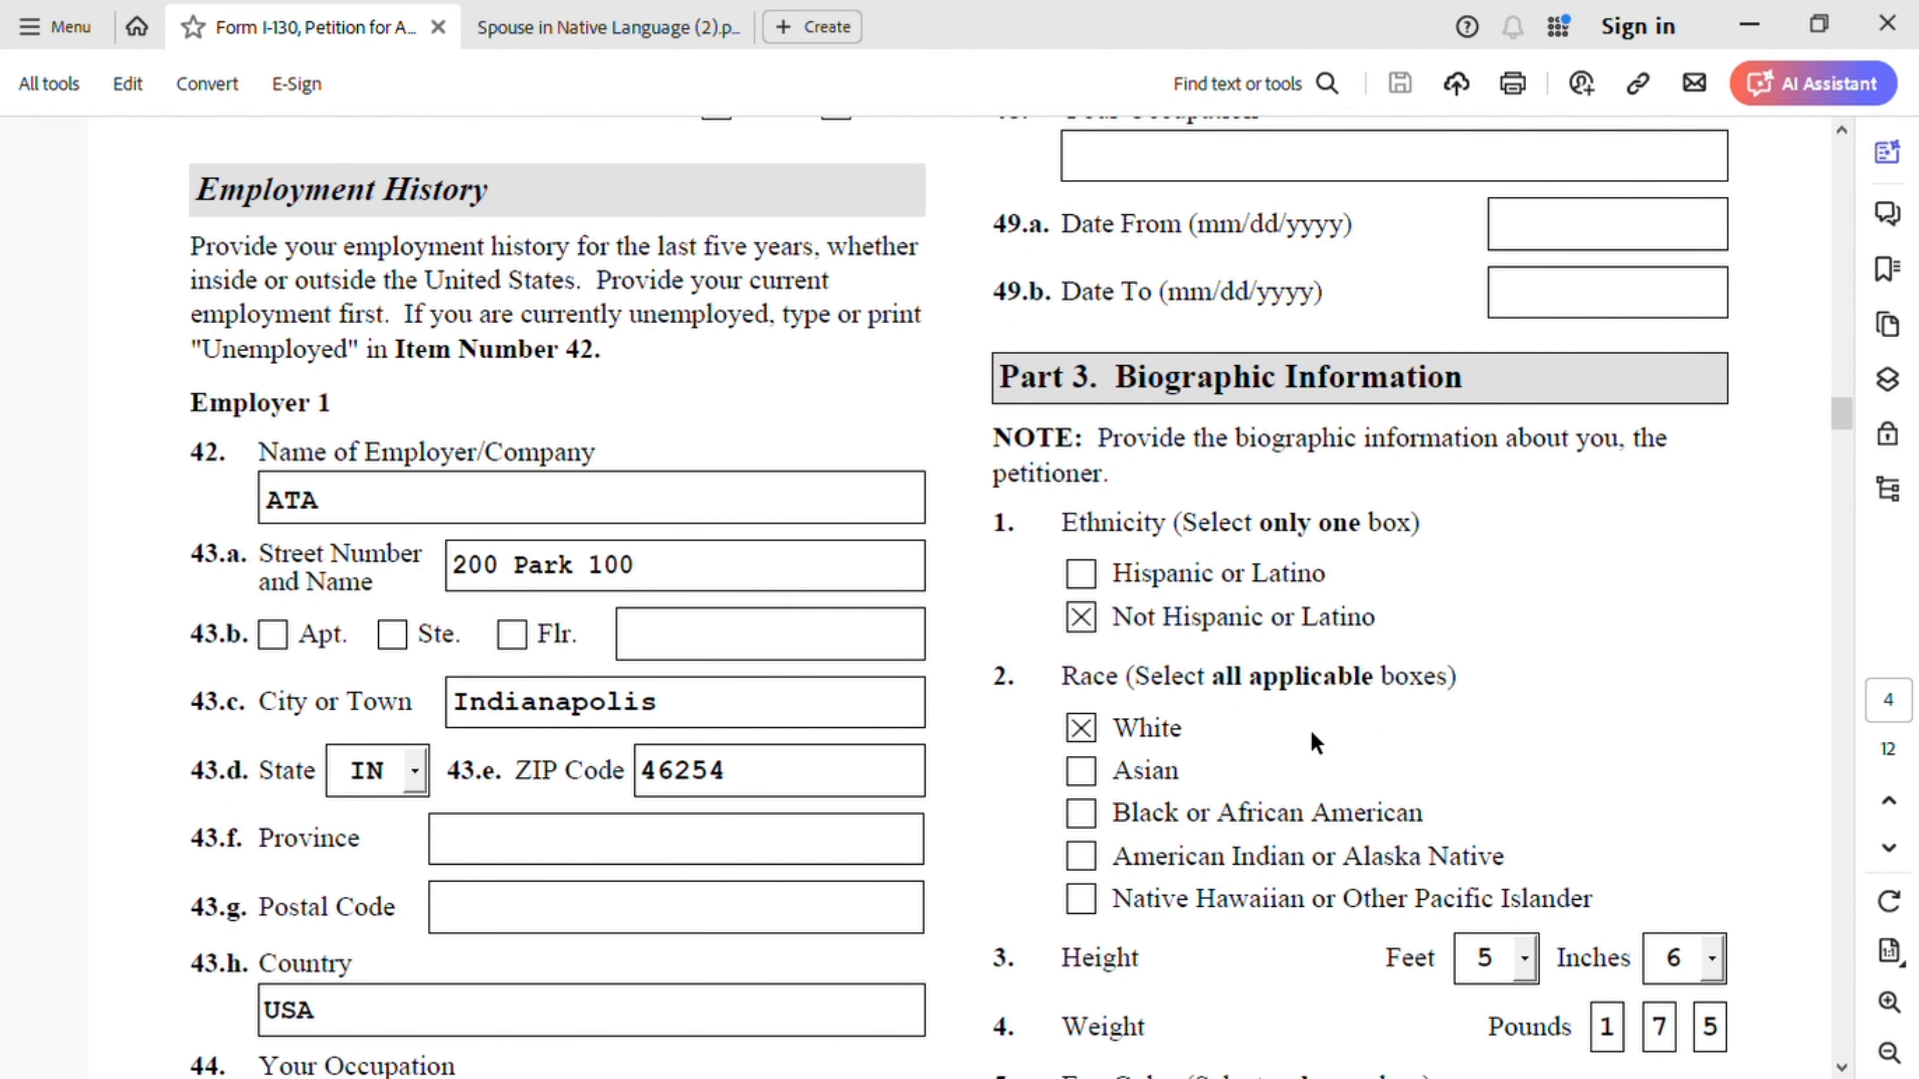
pyautogui.scroll(-1, 1313, 733)
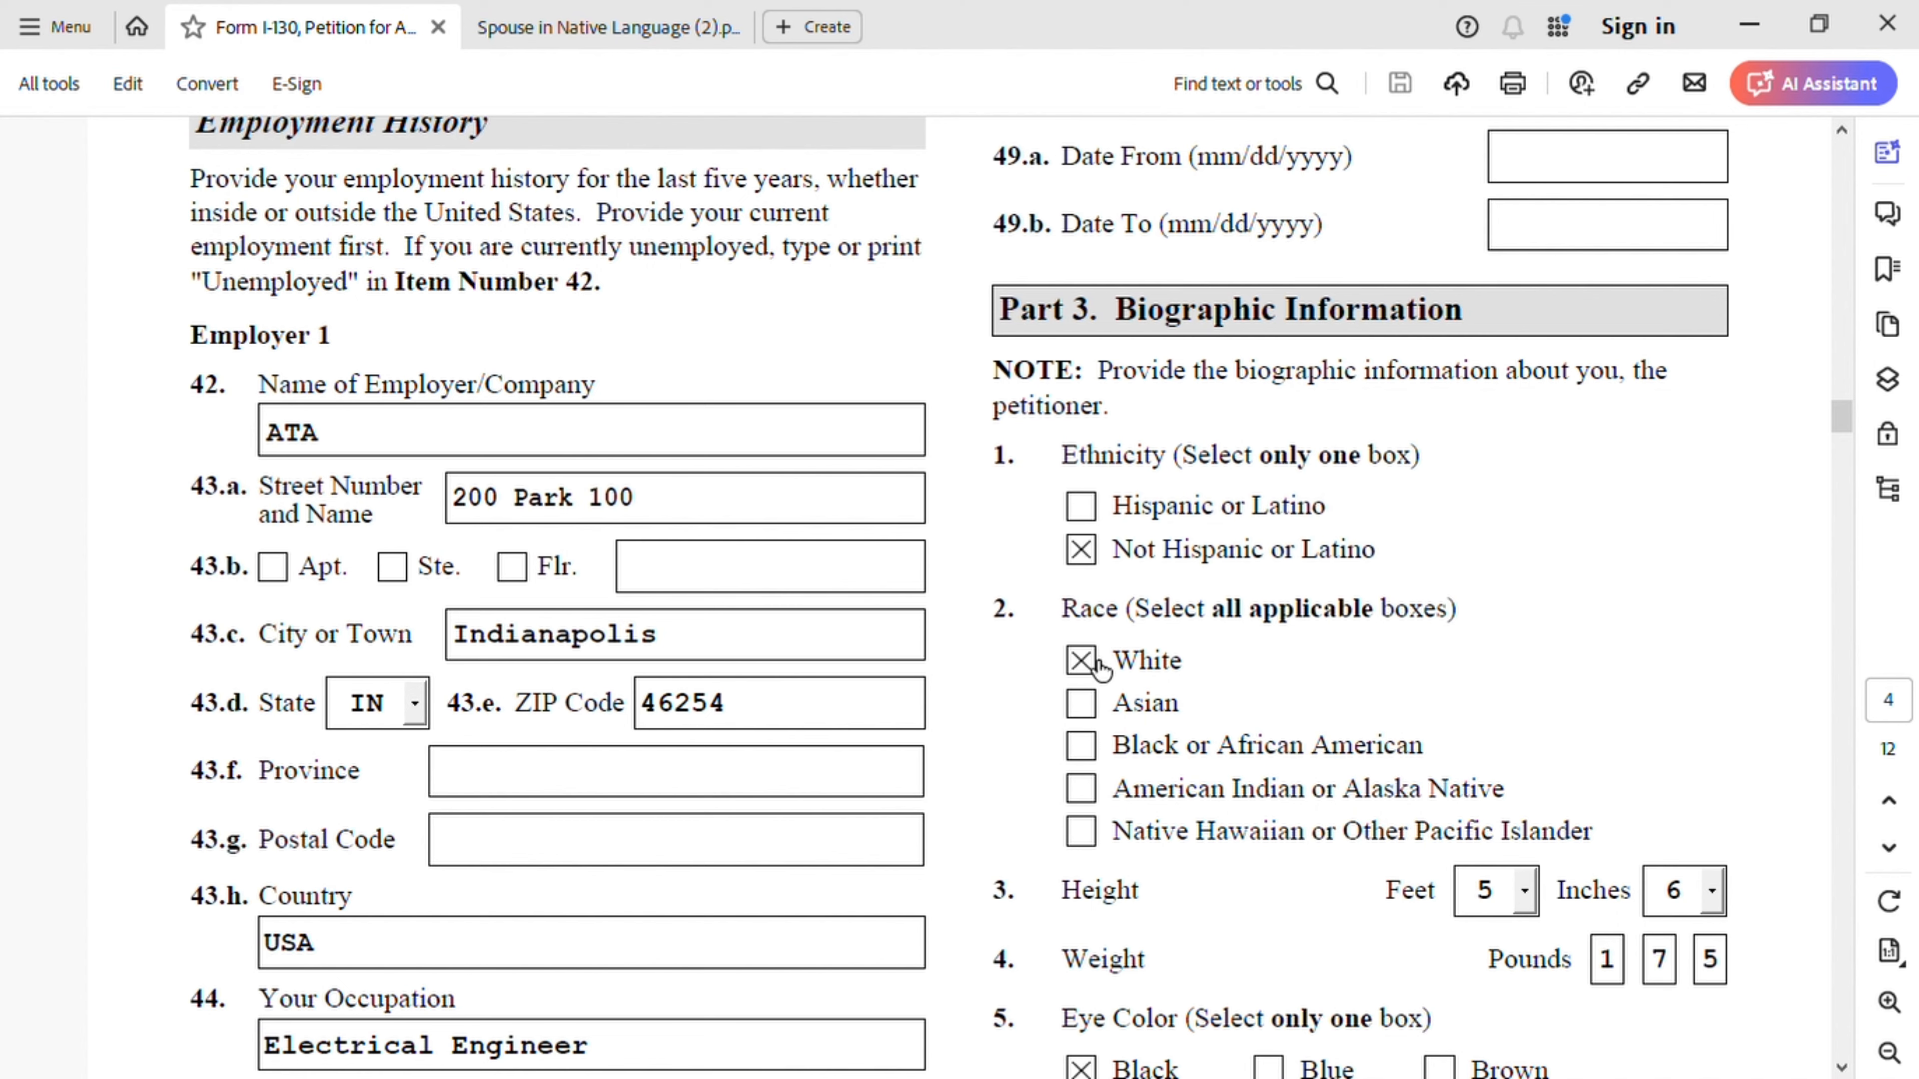
pyautogui.scroll(-3, 1268, 734)
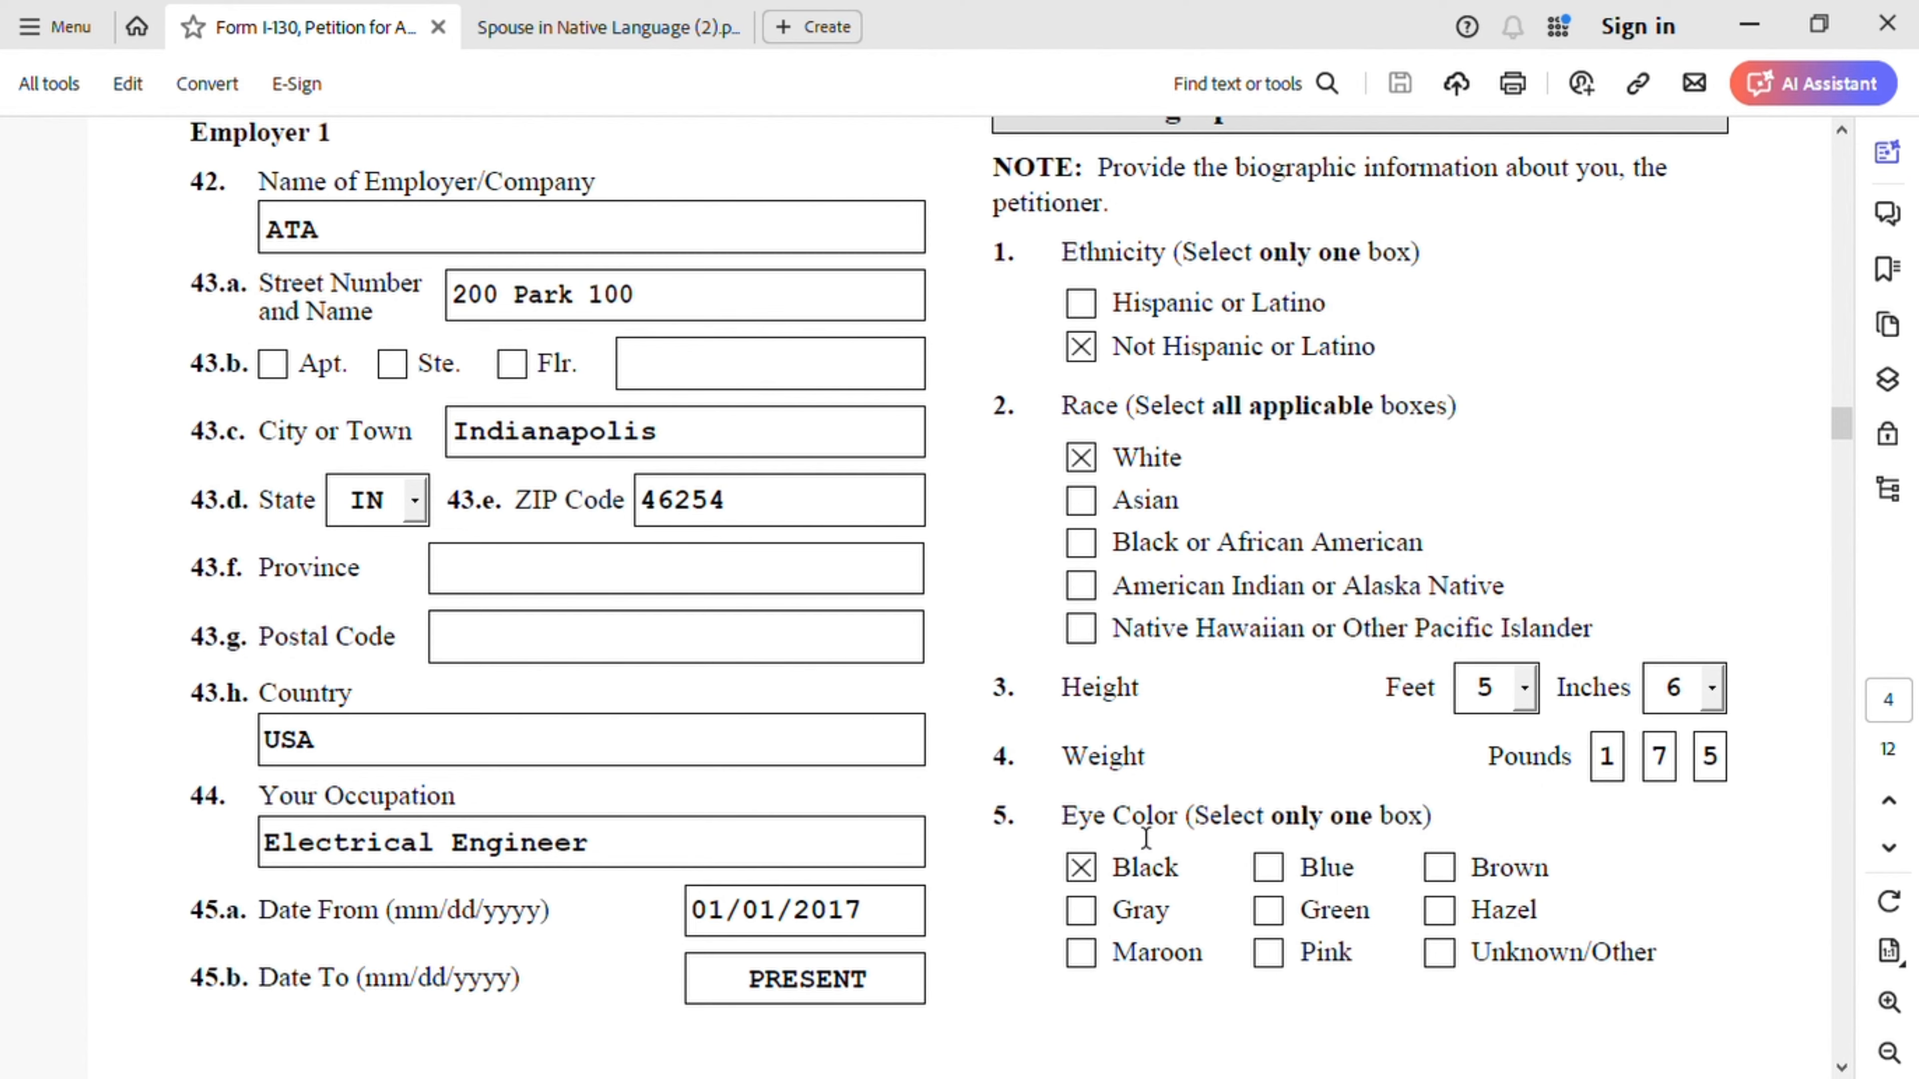
pyautogui.scroll(-2, 1239, 801)
pyautogui.scroll(-10, 1183, 761)
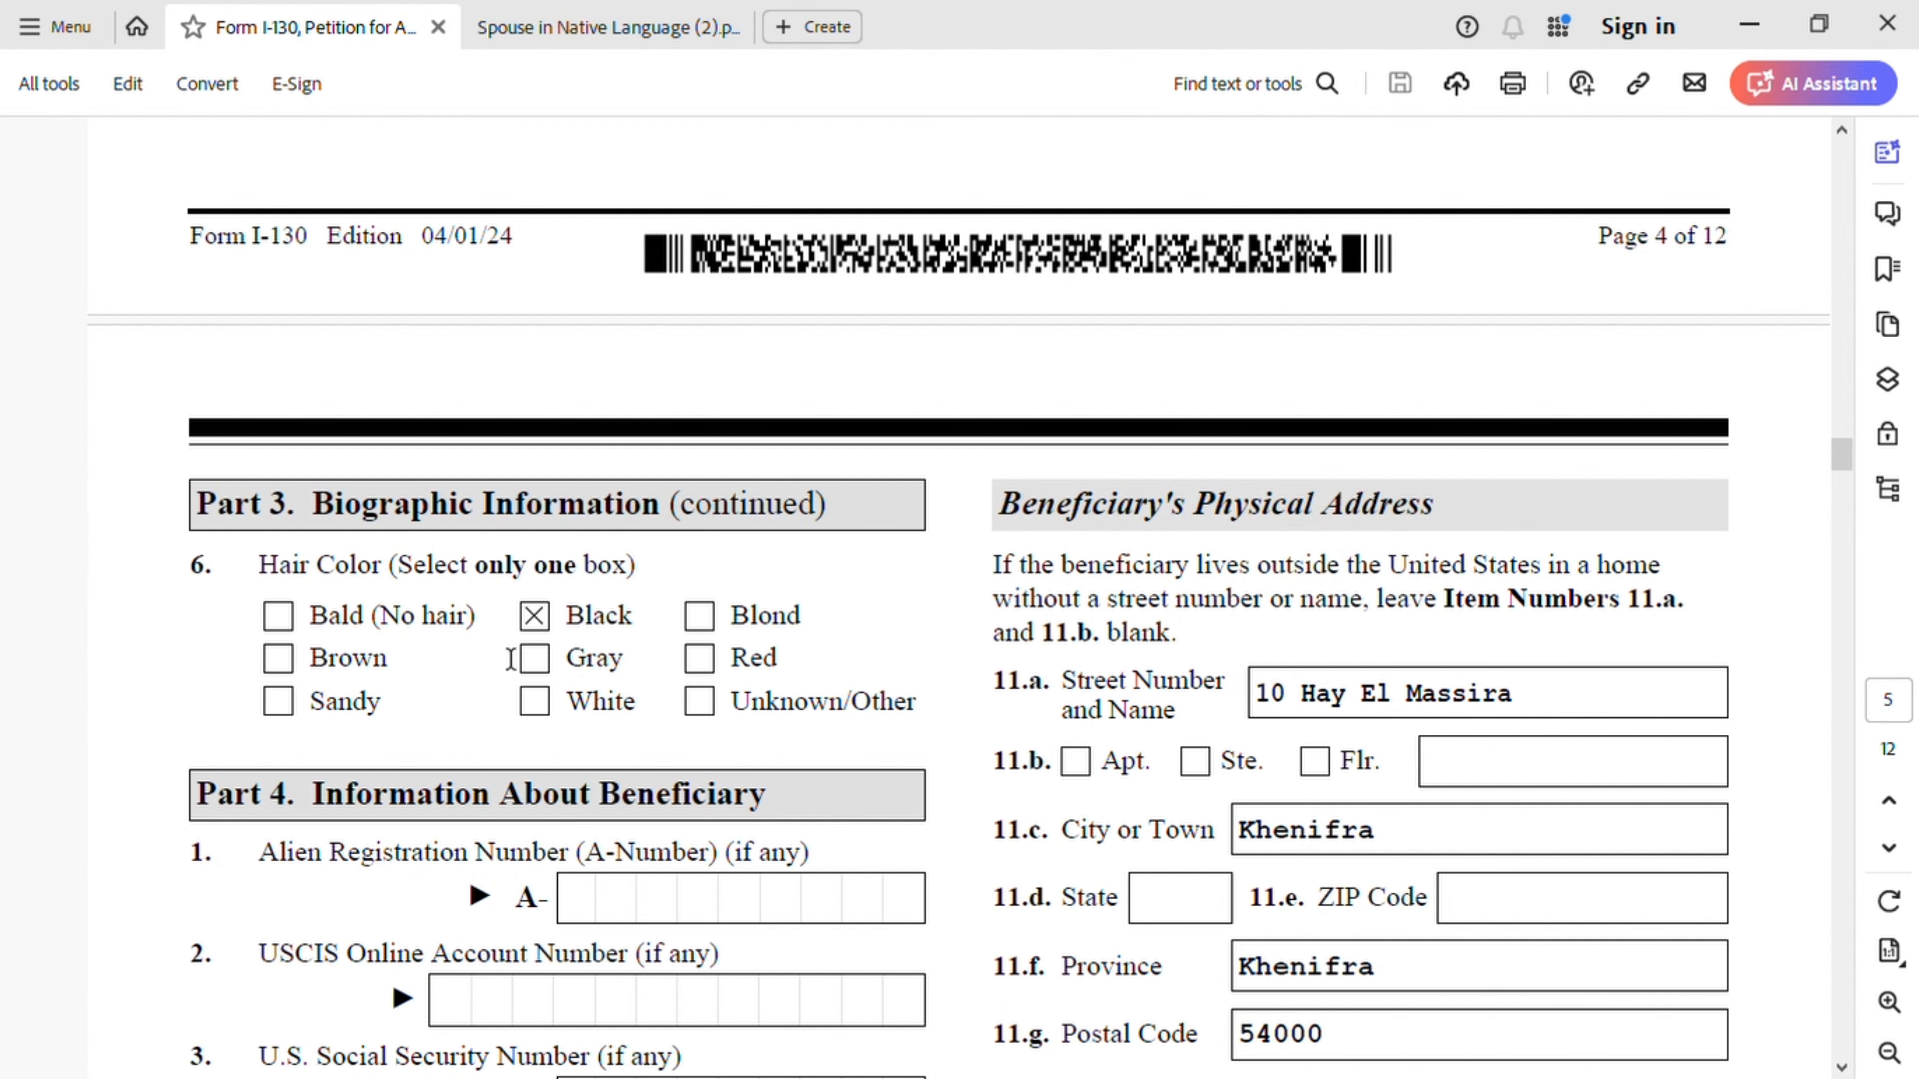
# - Review Part 4's beneficiary birthplace Meknes, Morocco, birth date 01/01/1990, sex Female, down to the daytime telephone
pyautogui.scroll(-5, 581, 671)
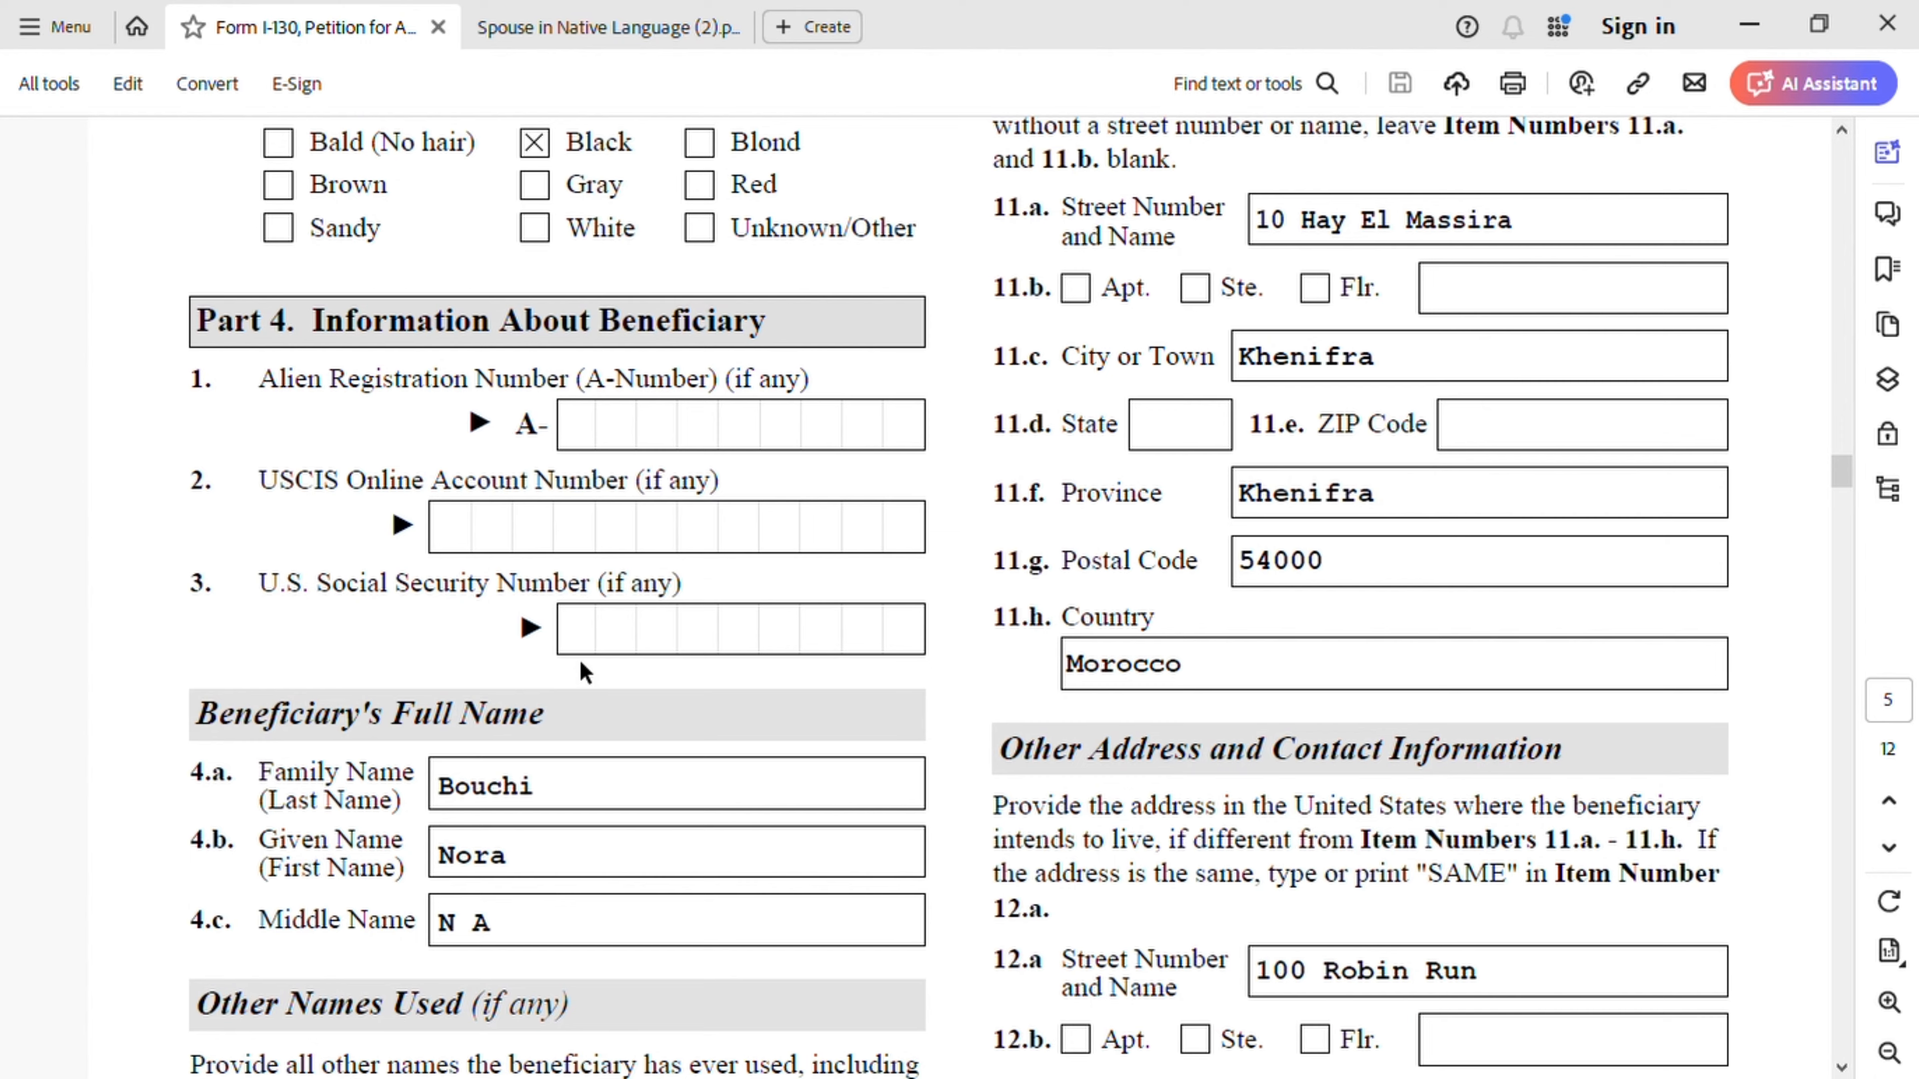
pyautogui.scroll(-2, 579, 665)
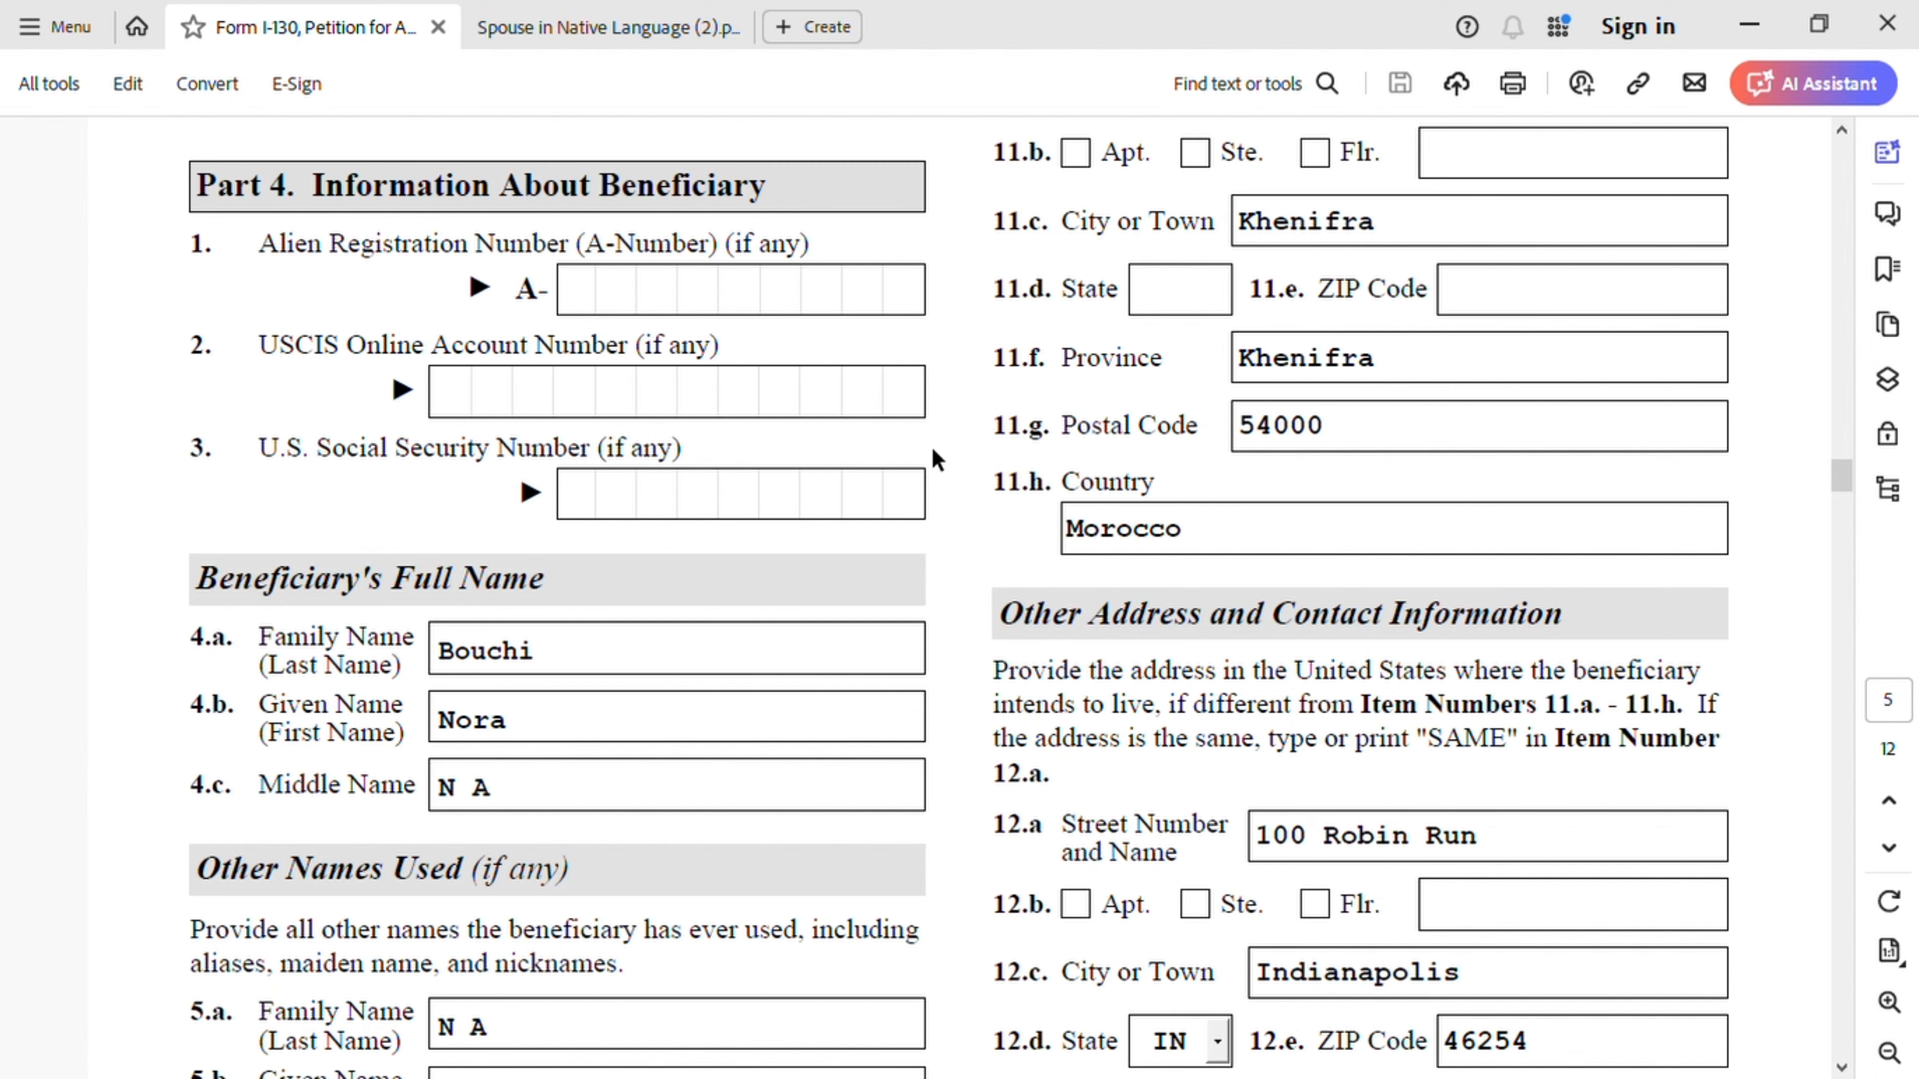
pyautogui.scroll(-4, 708, 478)
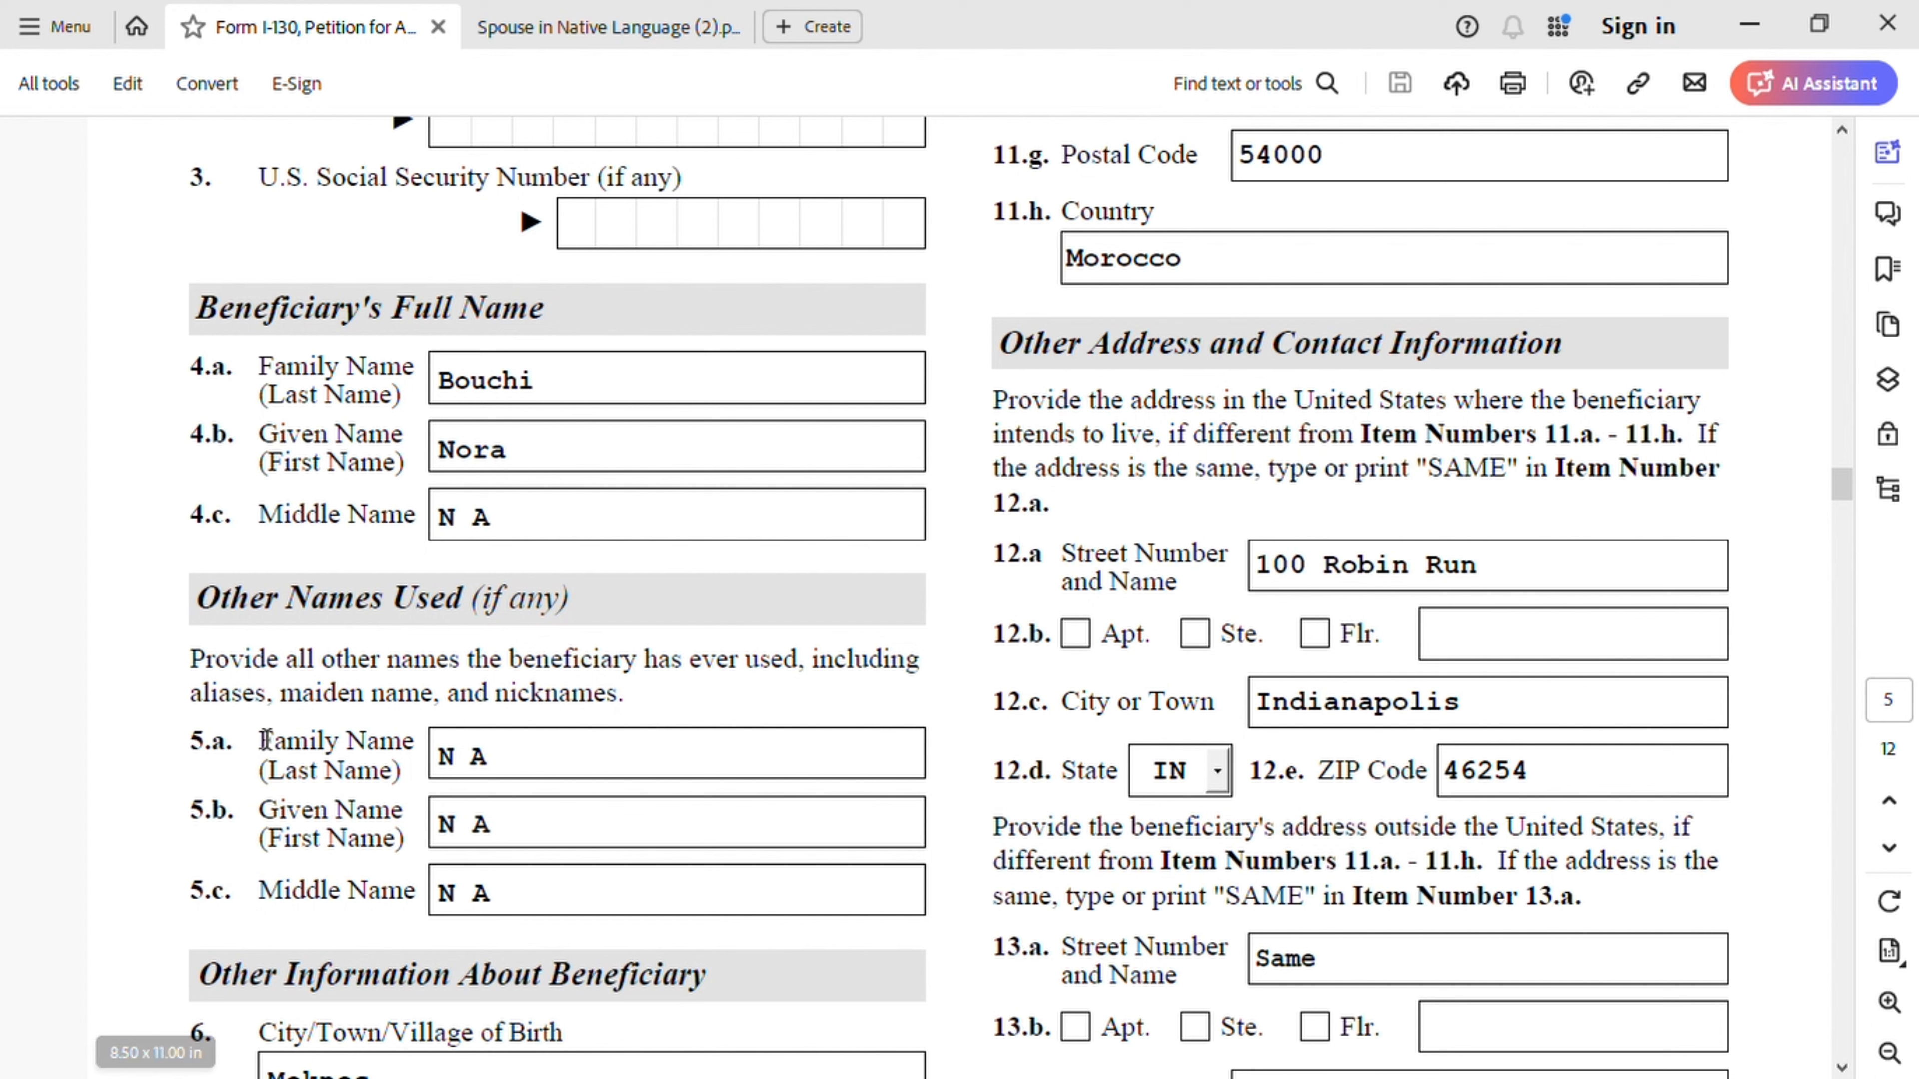
pyautogui.scroll(-6, 526, 786)
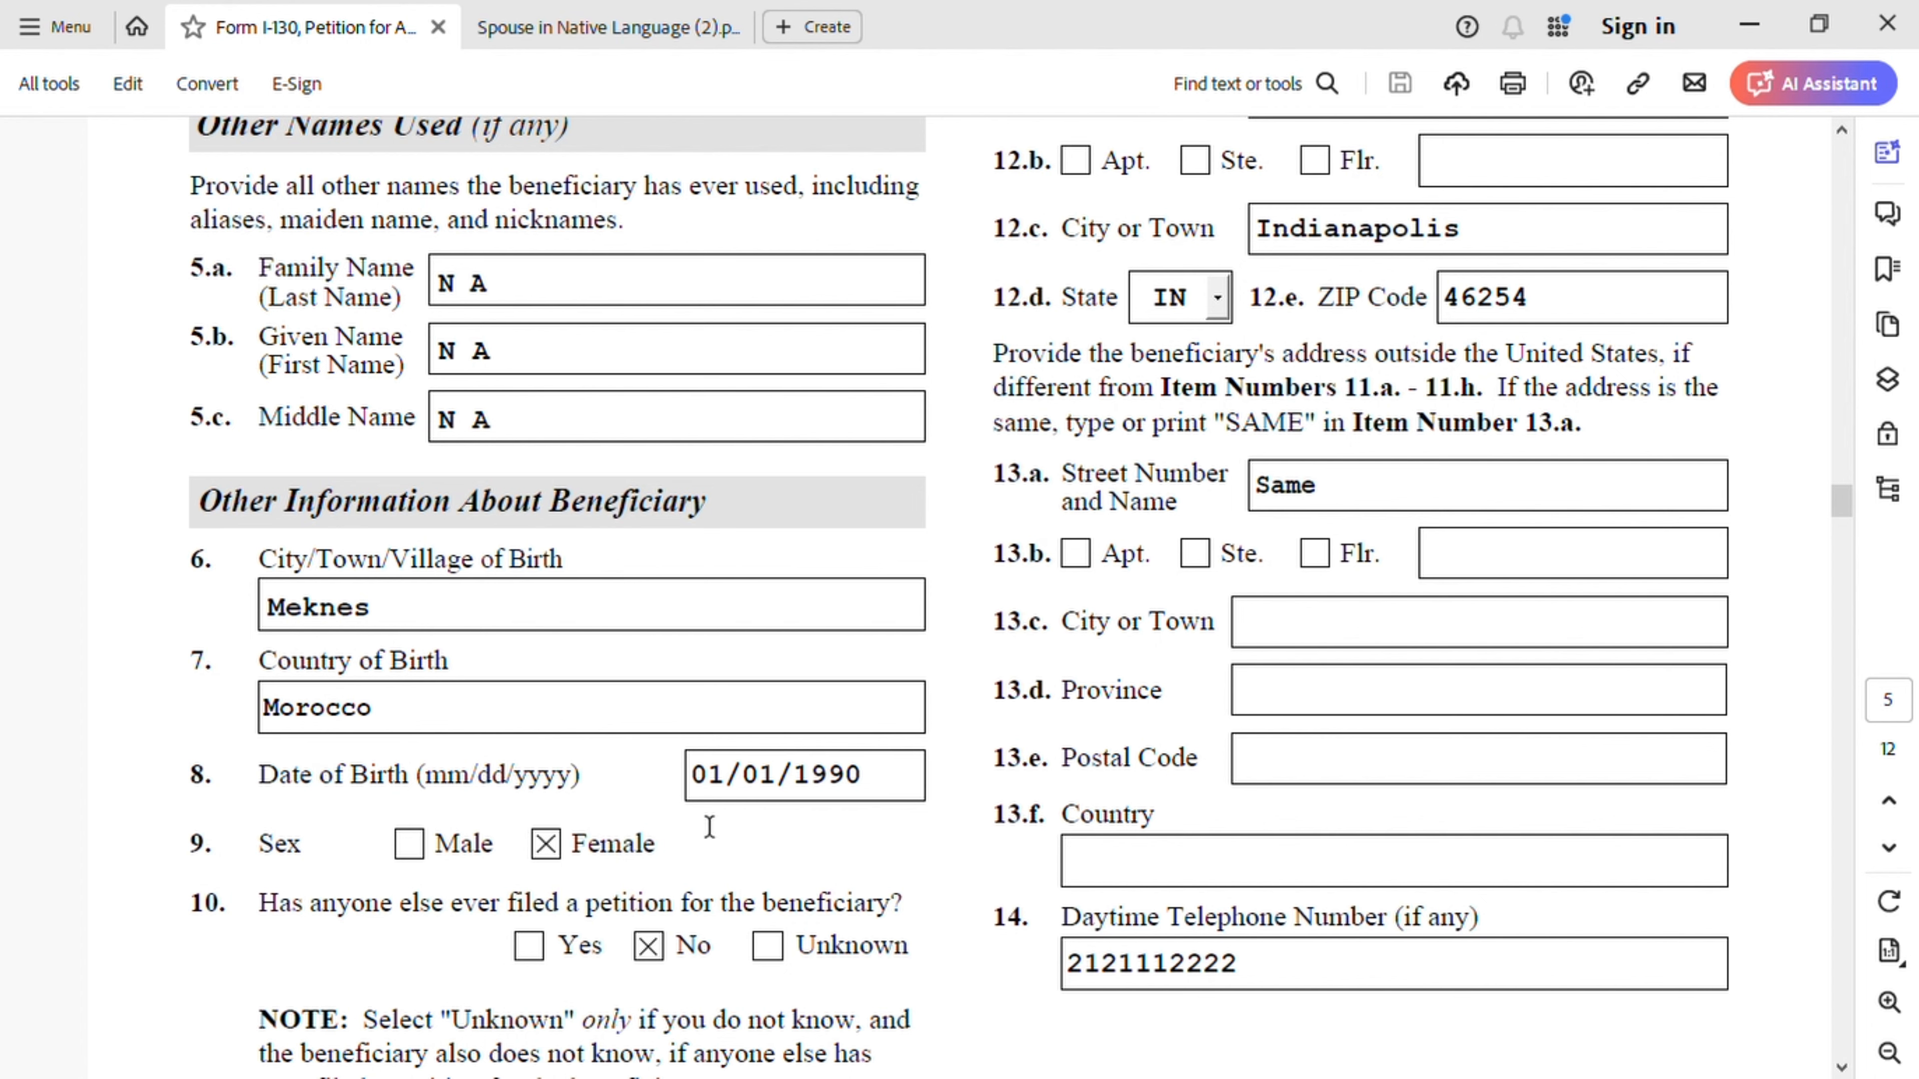
pyautogui.scroll(-3, 567, 847)
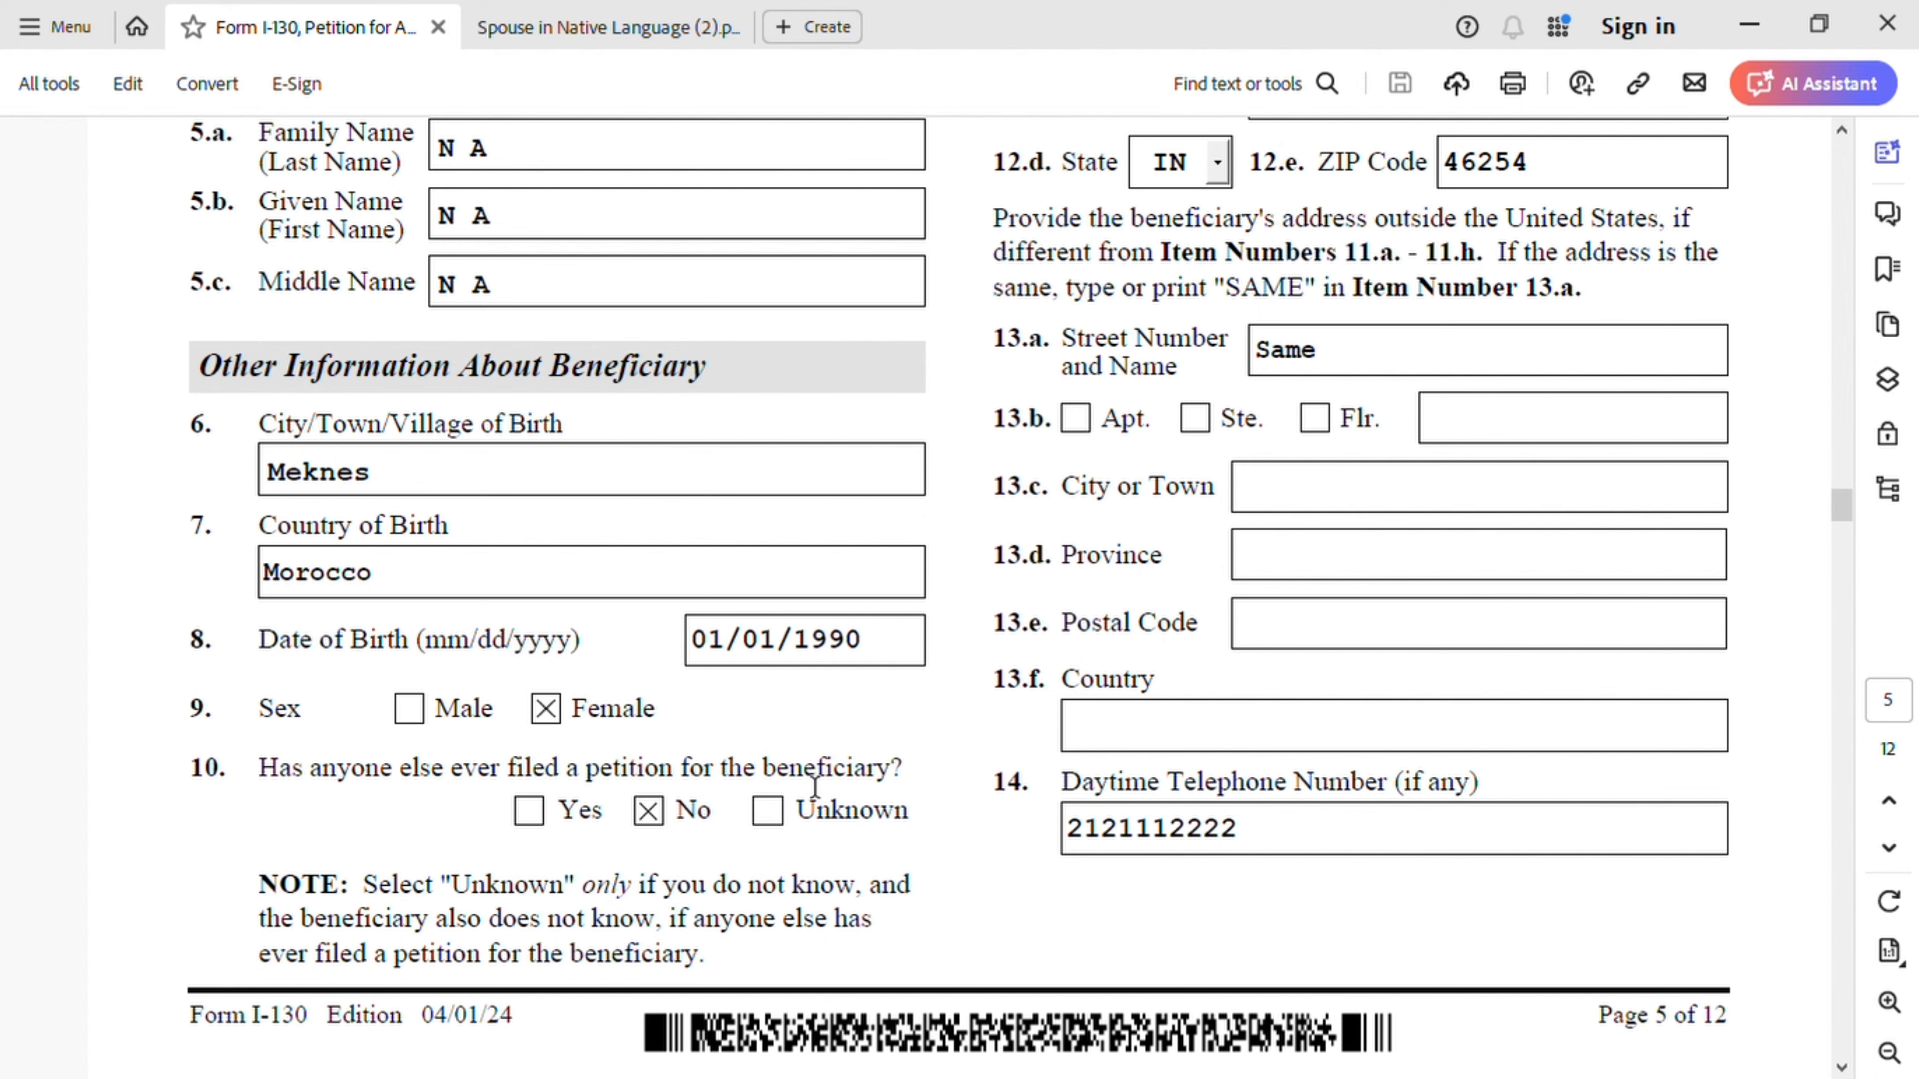
pyautogui.scroll(15, 835, 818)
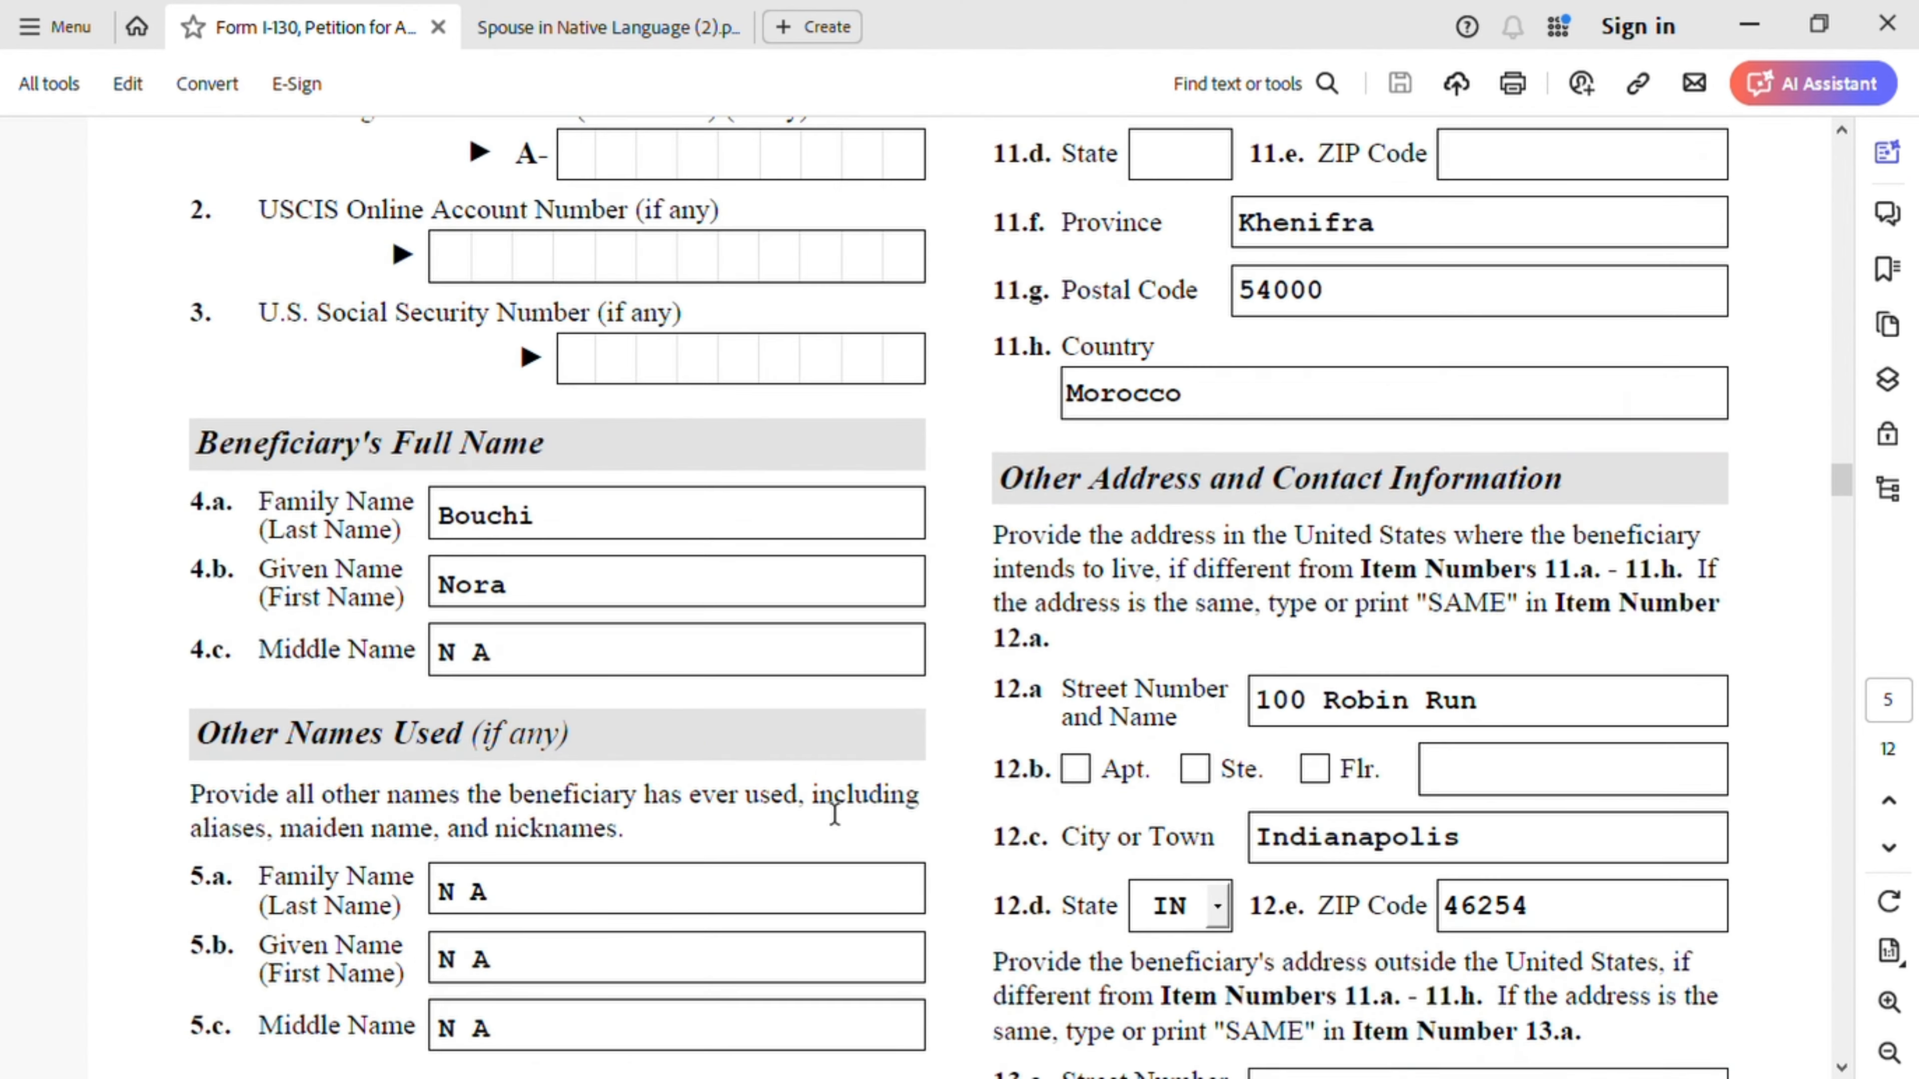
pyautogui.scroll(1, 836, 816)
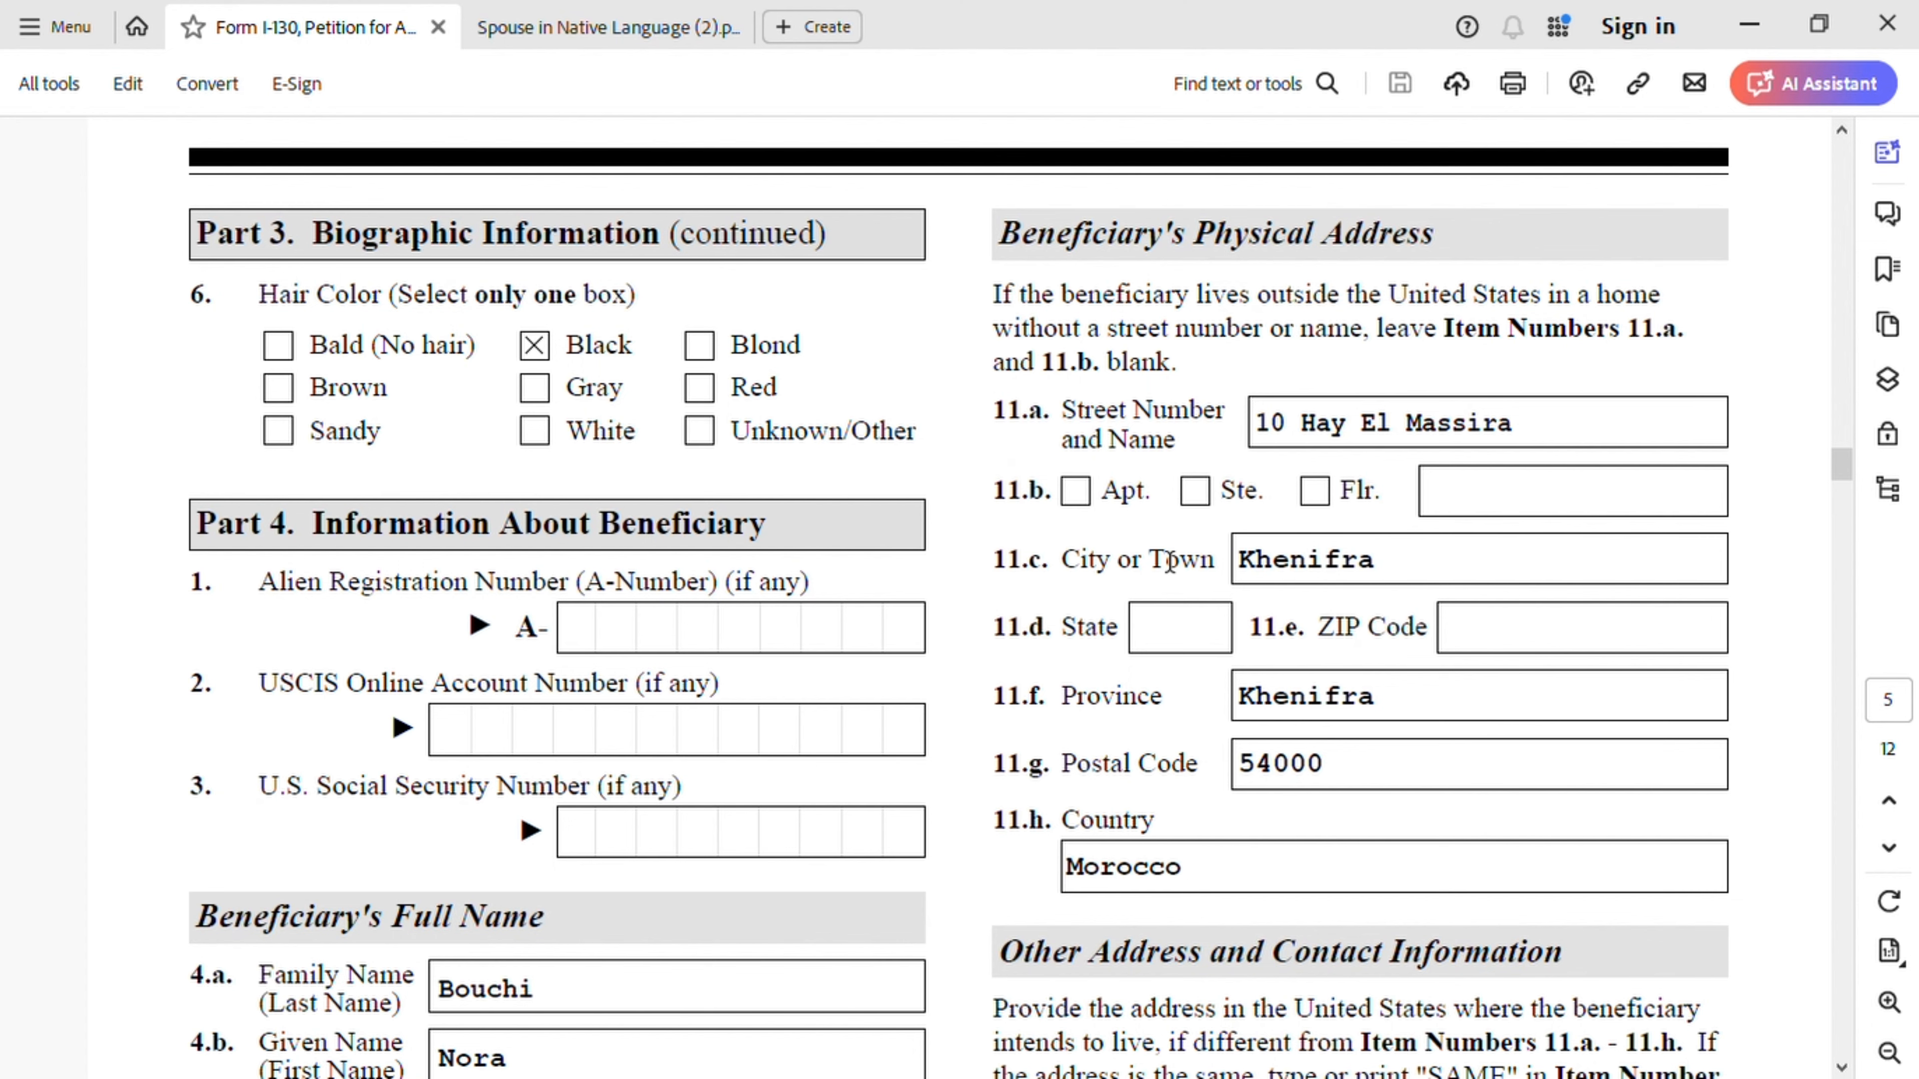
pyautogui.scroll(-8, 1263, 786)
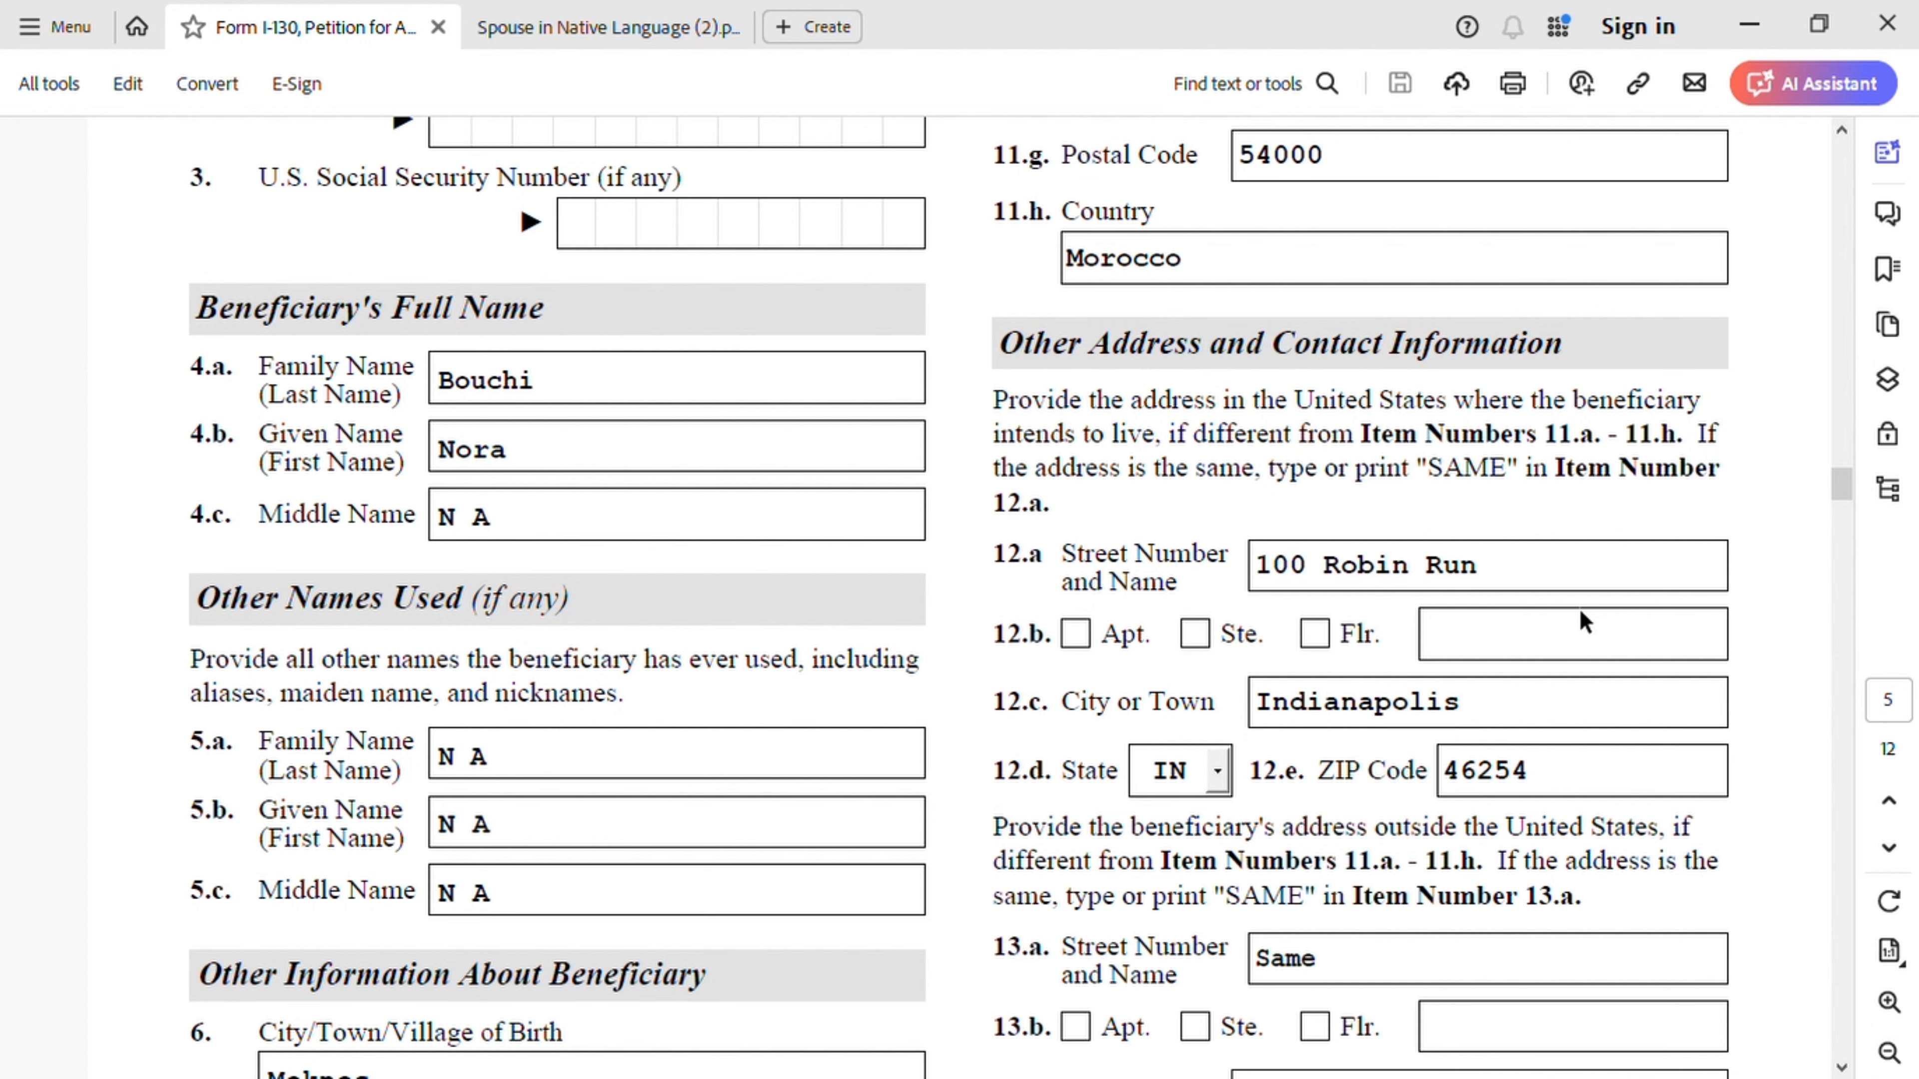
pyautogui.scroll(2, 1568, 540)
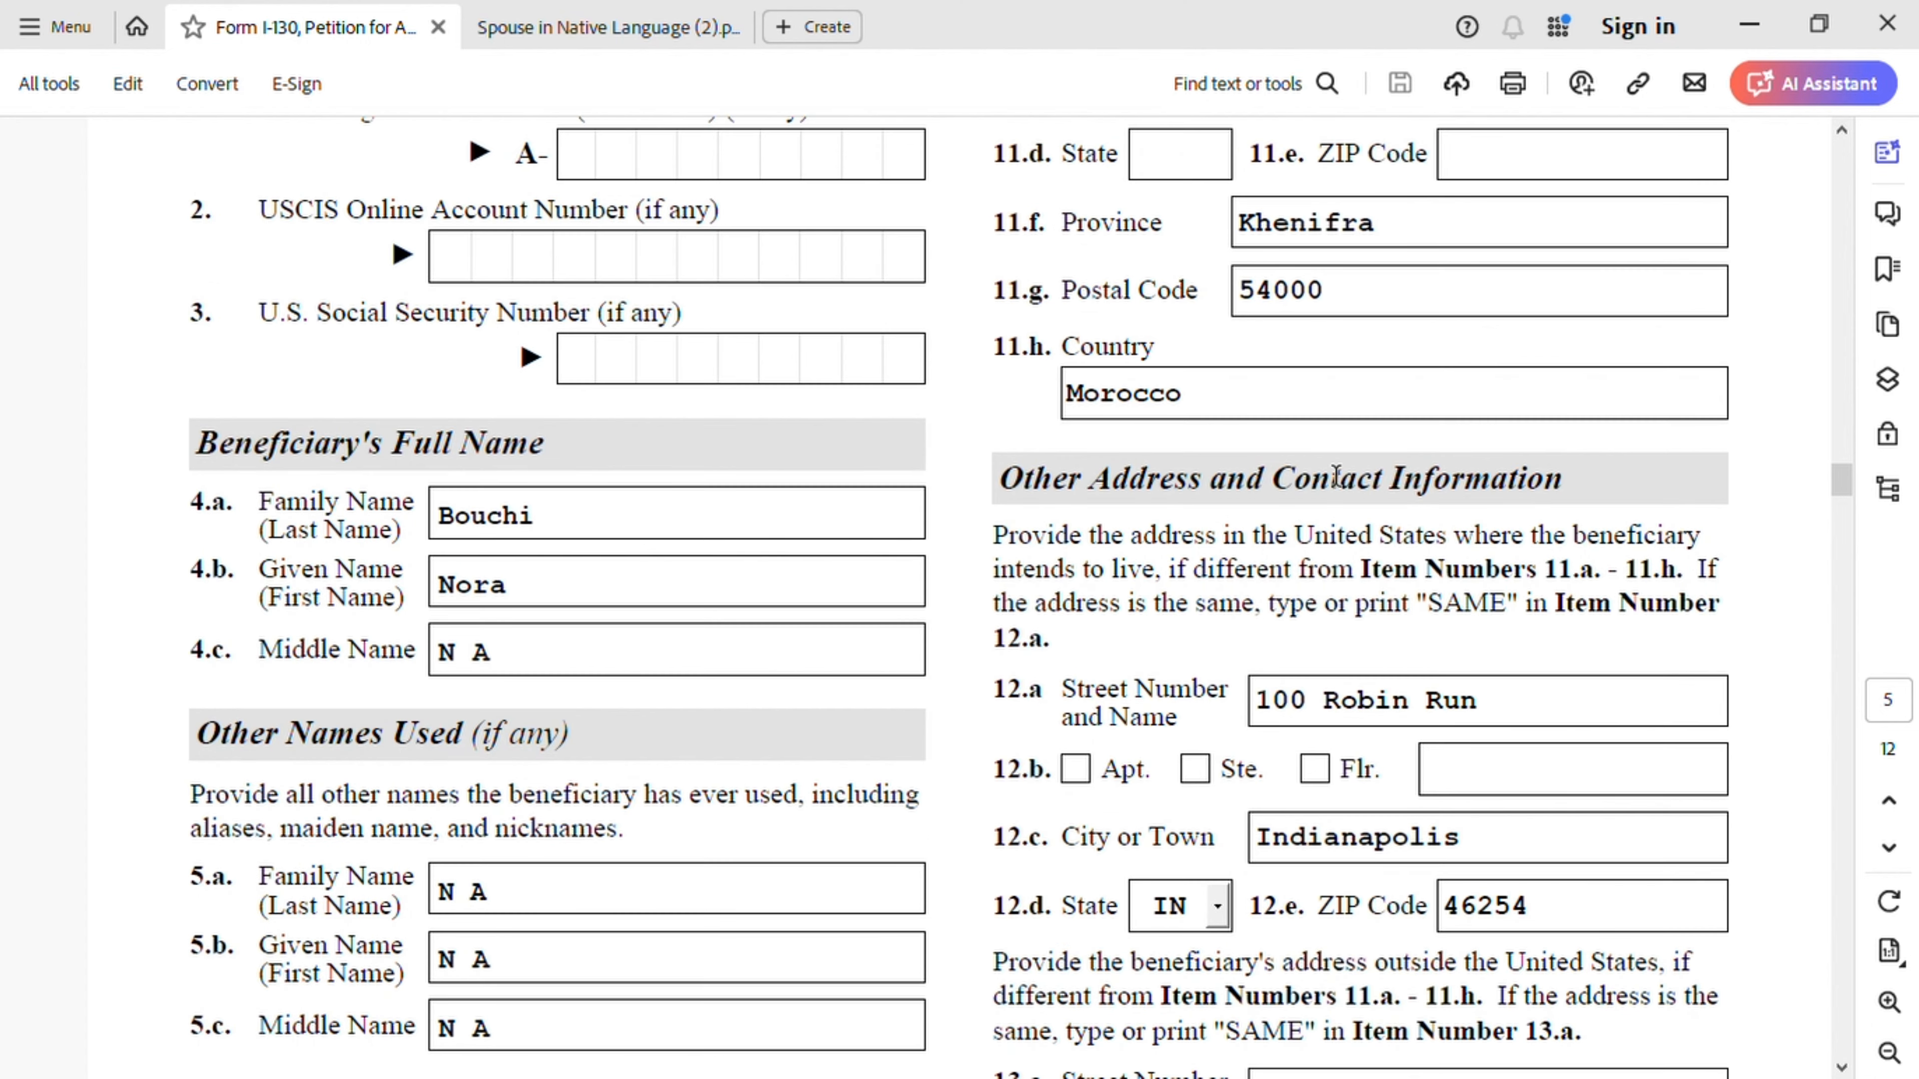
pyautogui.scroll(7, 1136, 343)
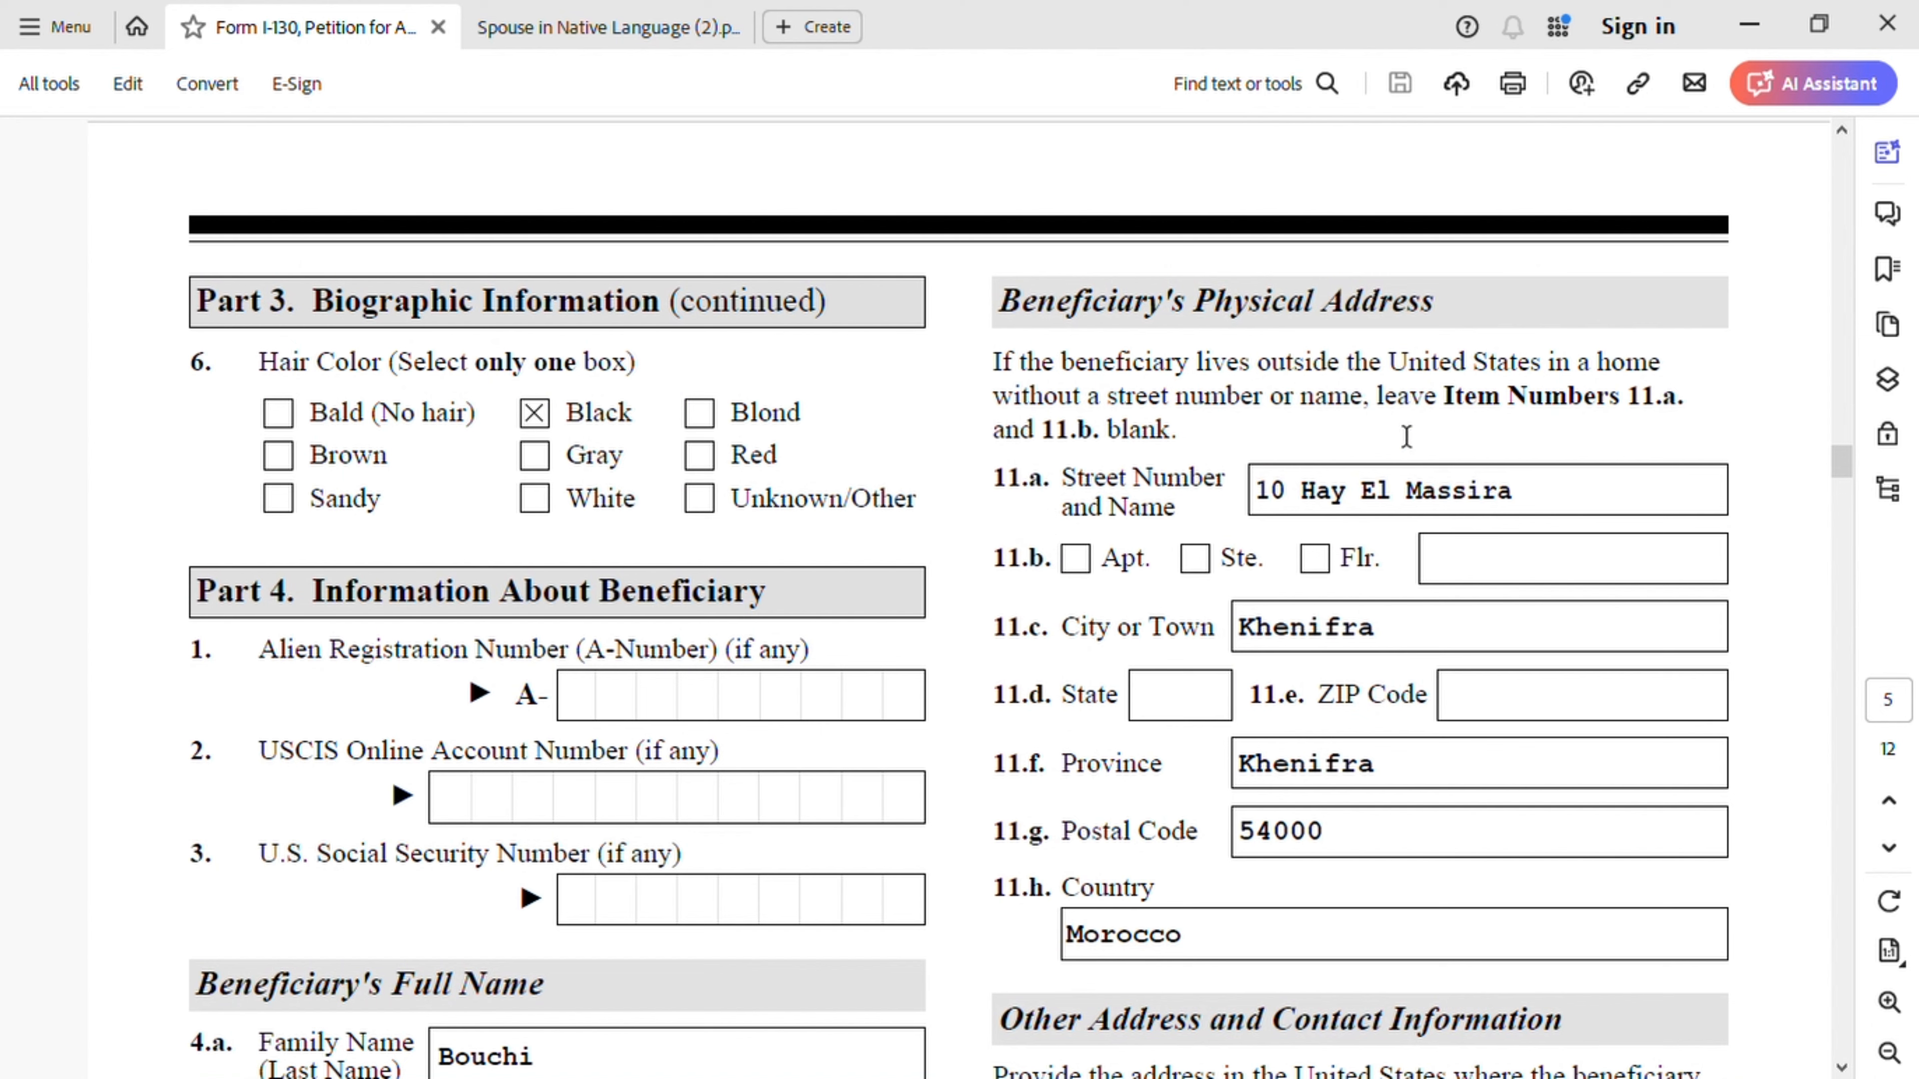
pyautogui.scroll(-5, 1658, 404)
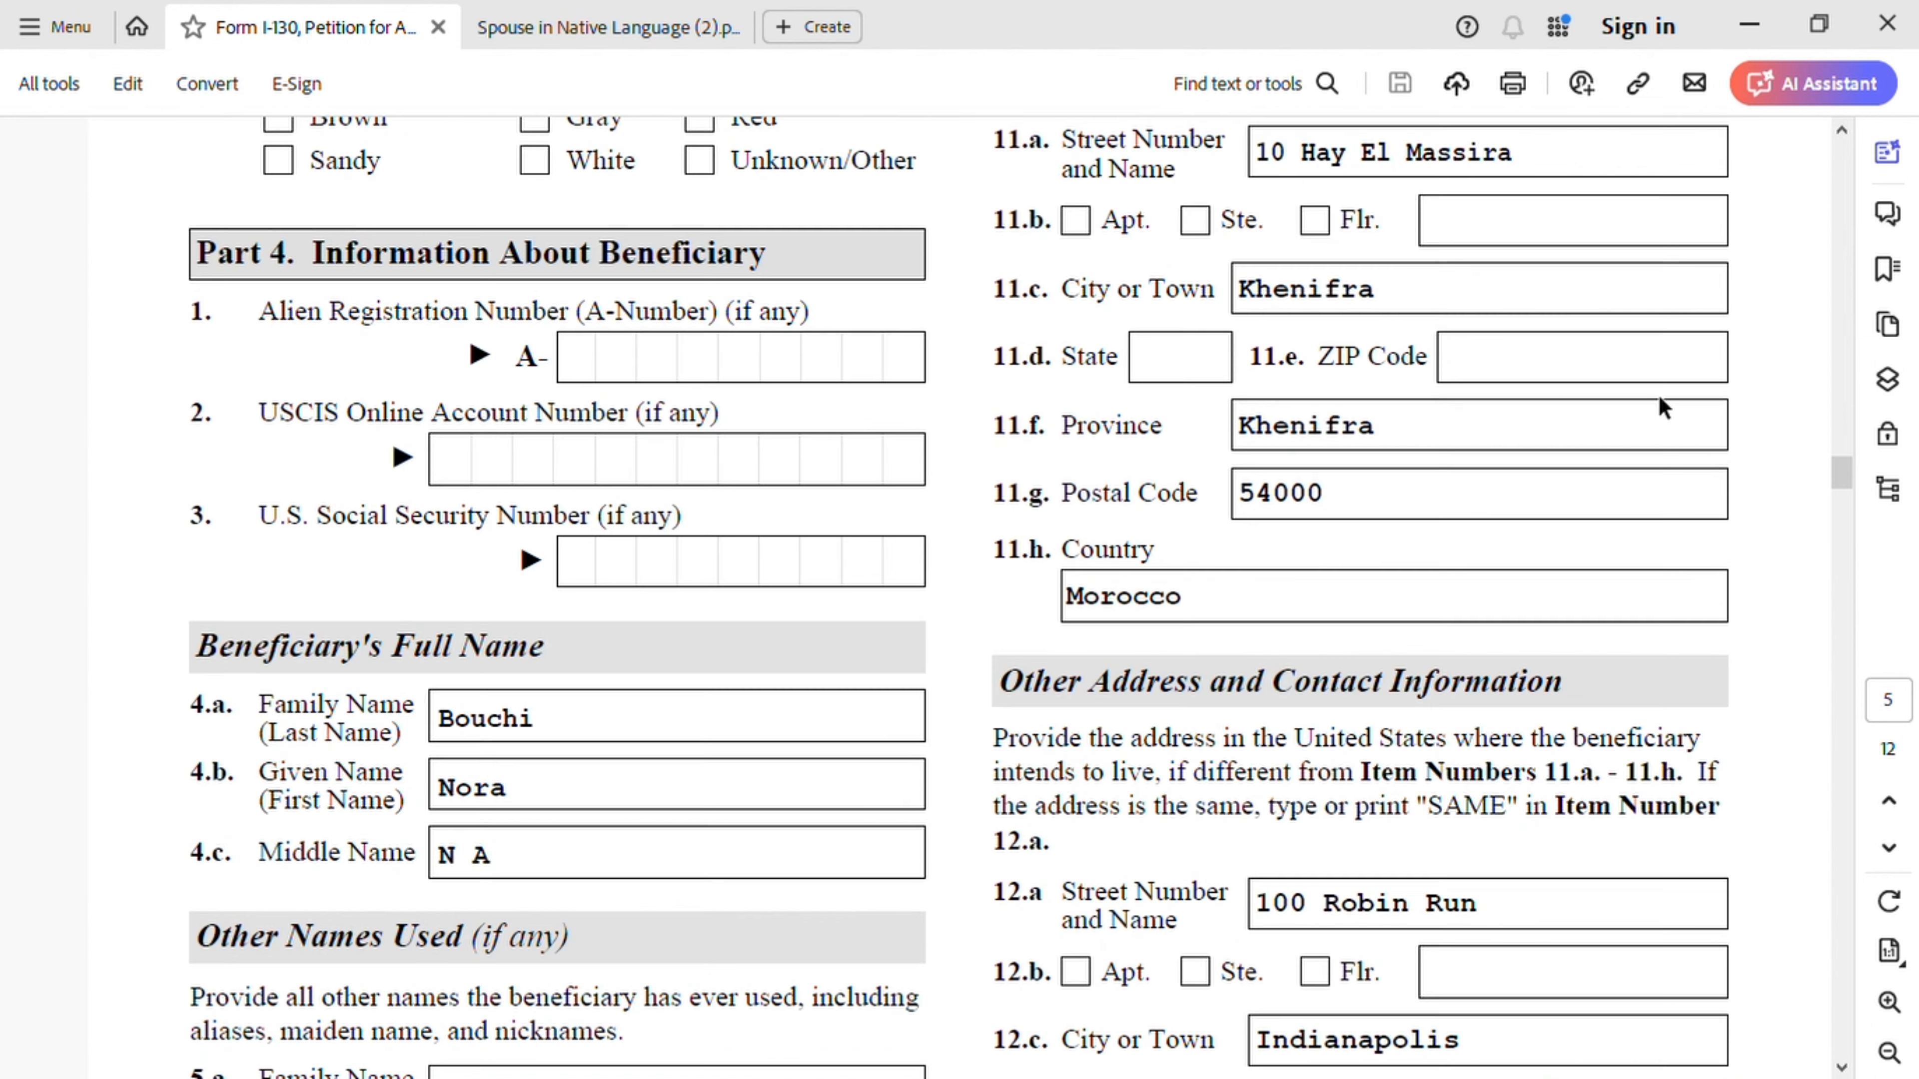
pyautogui.scroll(-7, 1658, 401)
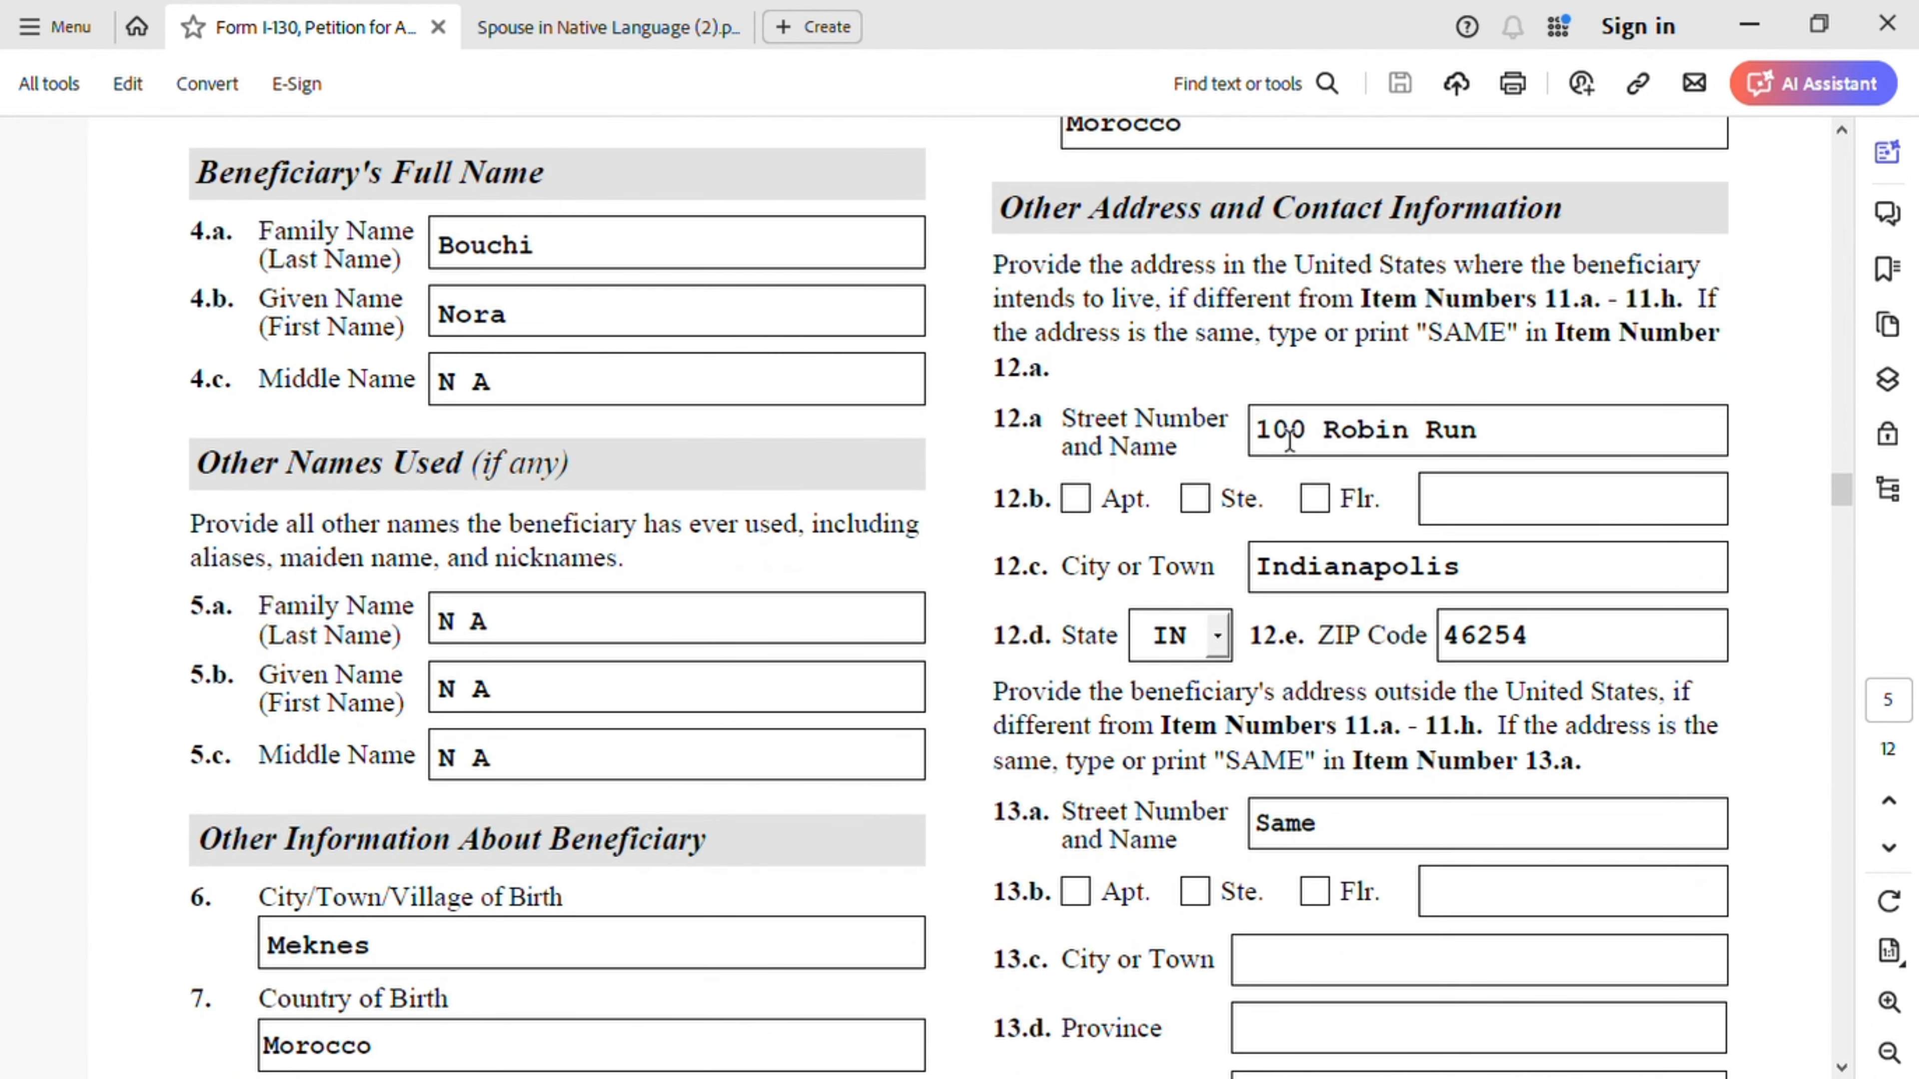
pyautogui.scroll(1, 1426, 529)
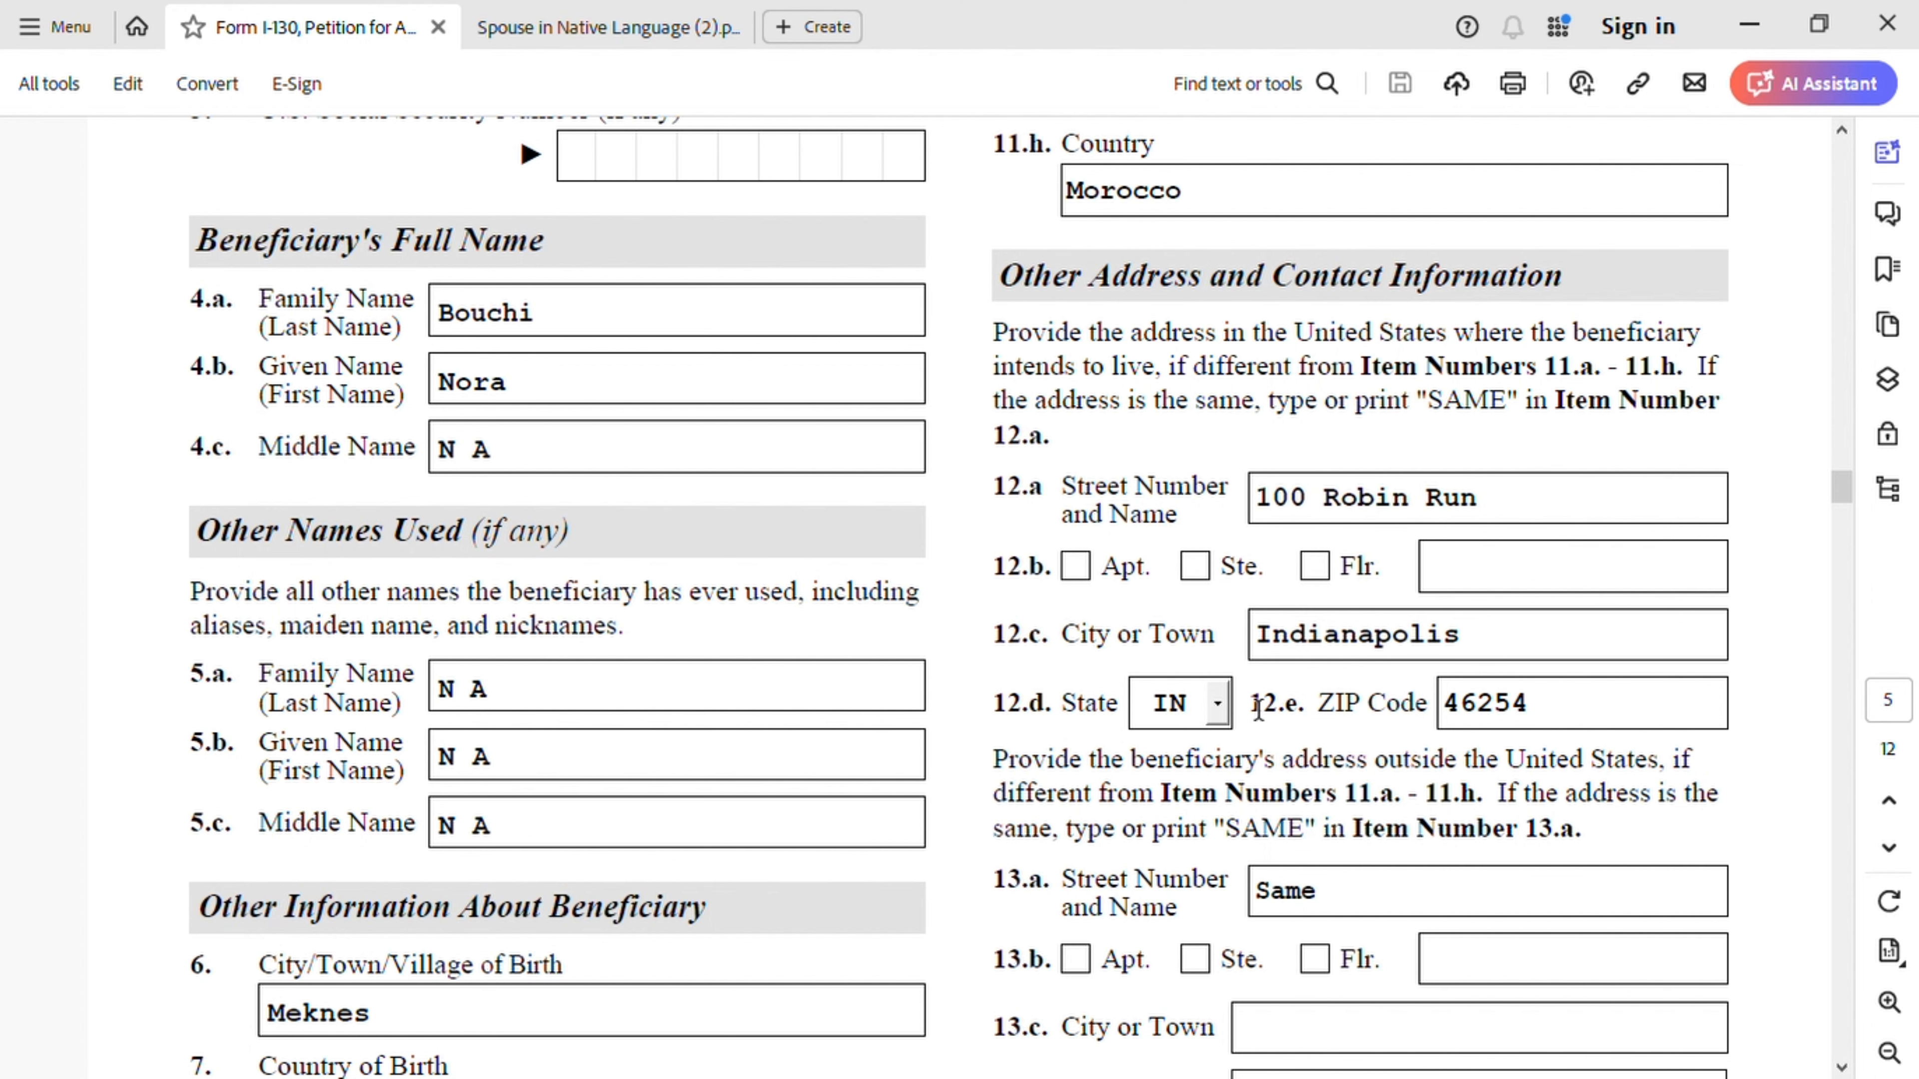
pyautogui.scroll(-3, 1575, 733)
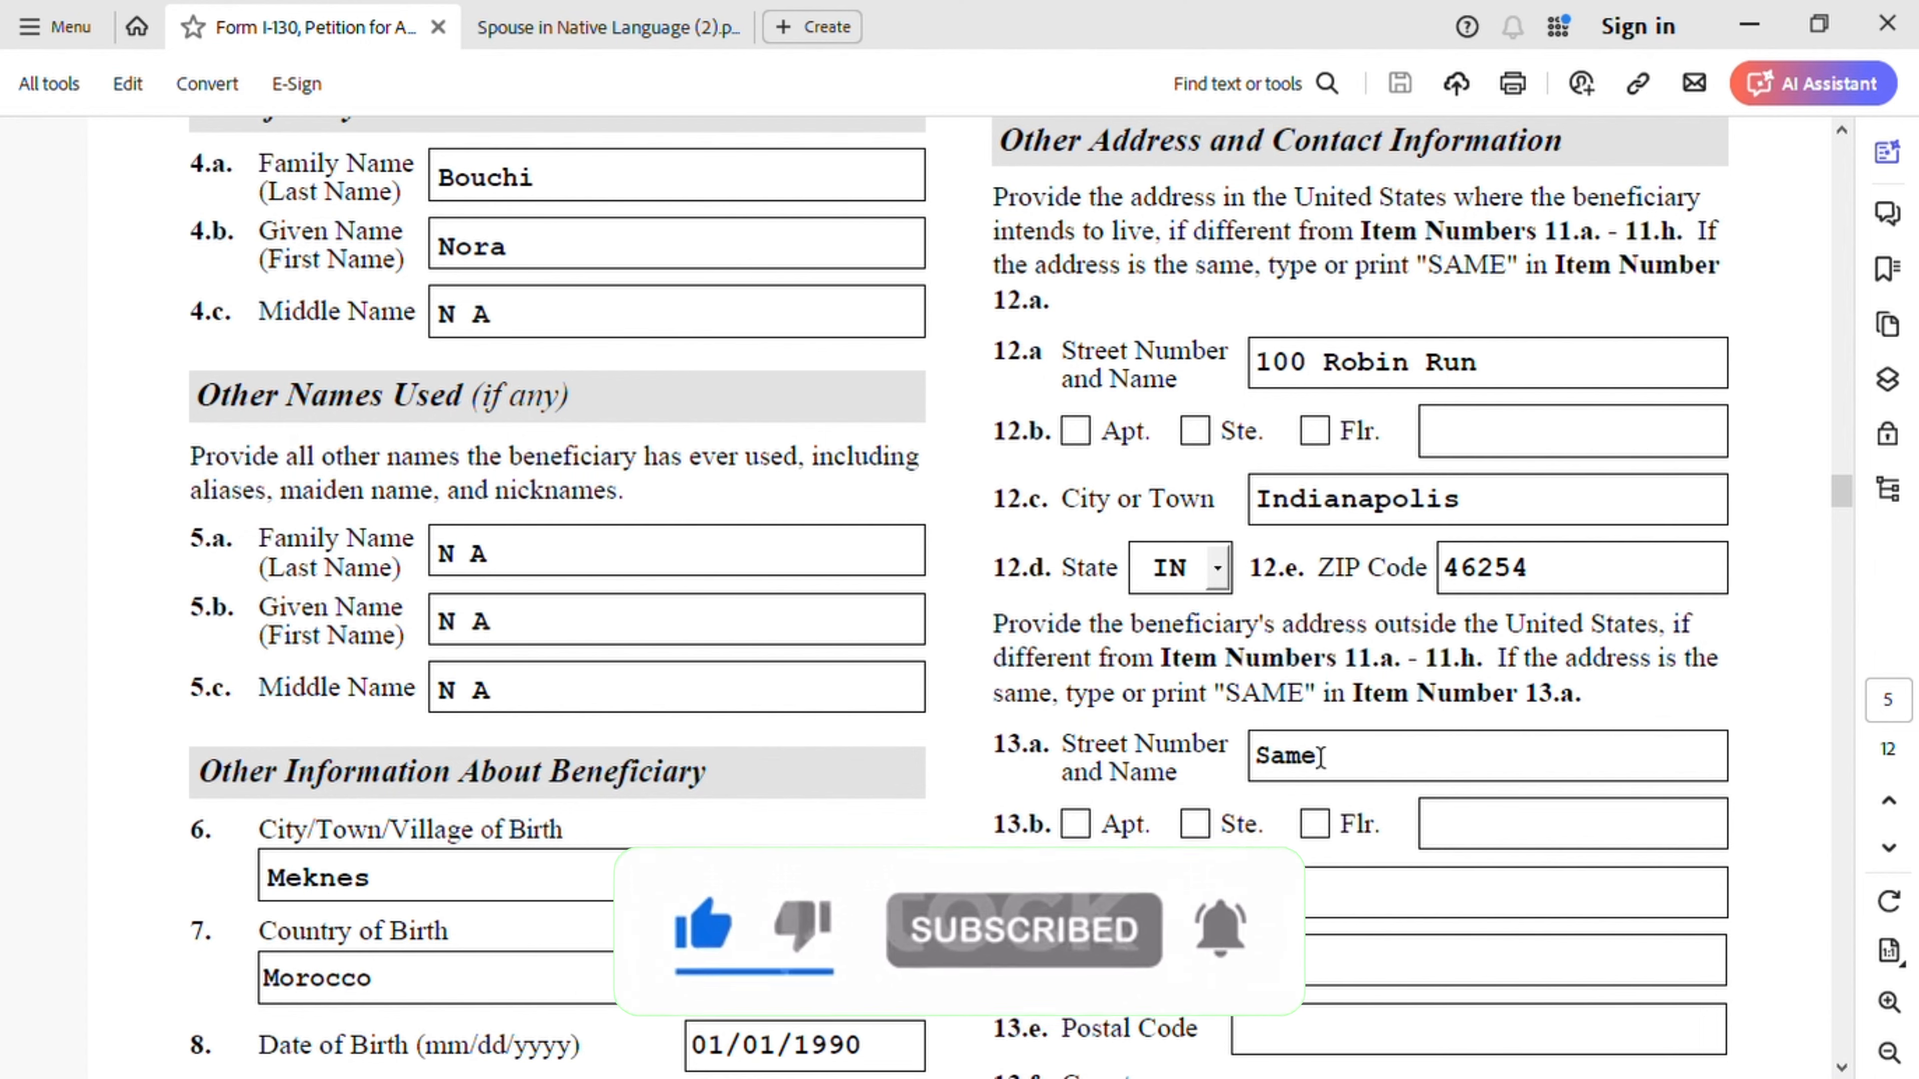
pyautogui.scroll(10, 1371, 721)
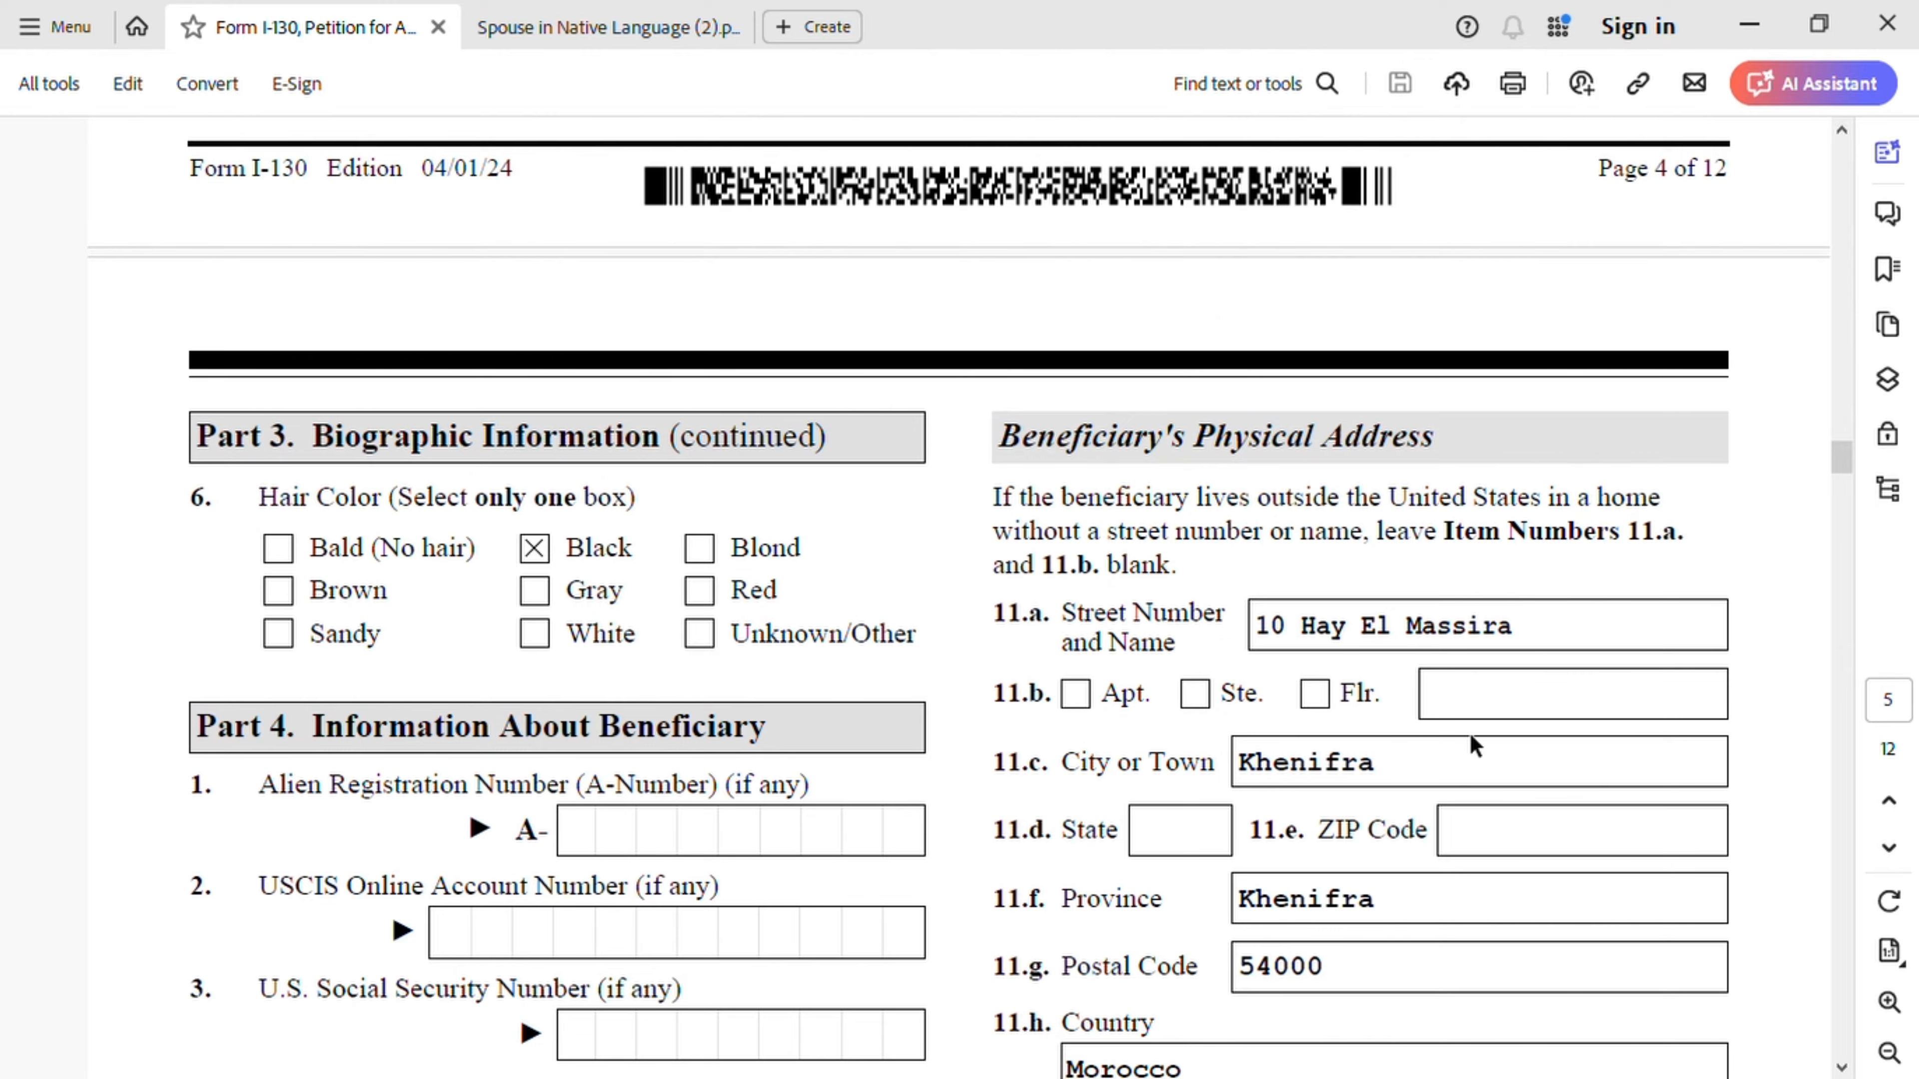
pyautogui.scroll(-8, 1470, 738)
pyautogui.scroll(-8, 1445, 730)
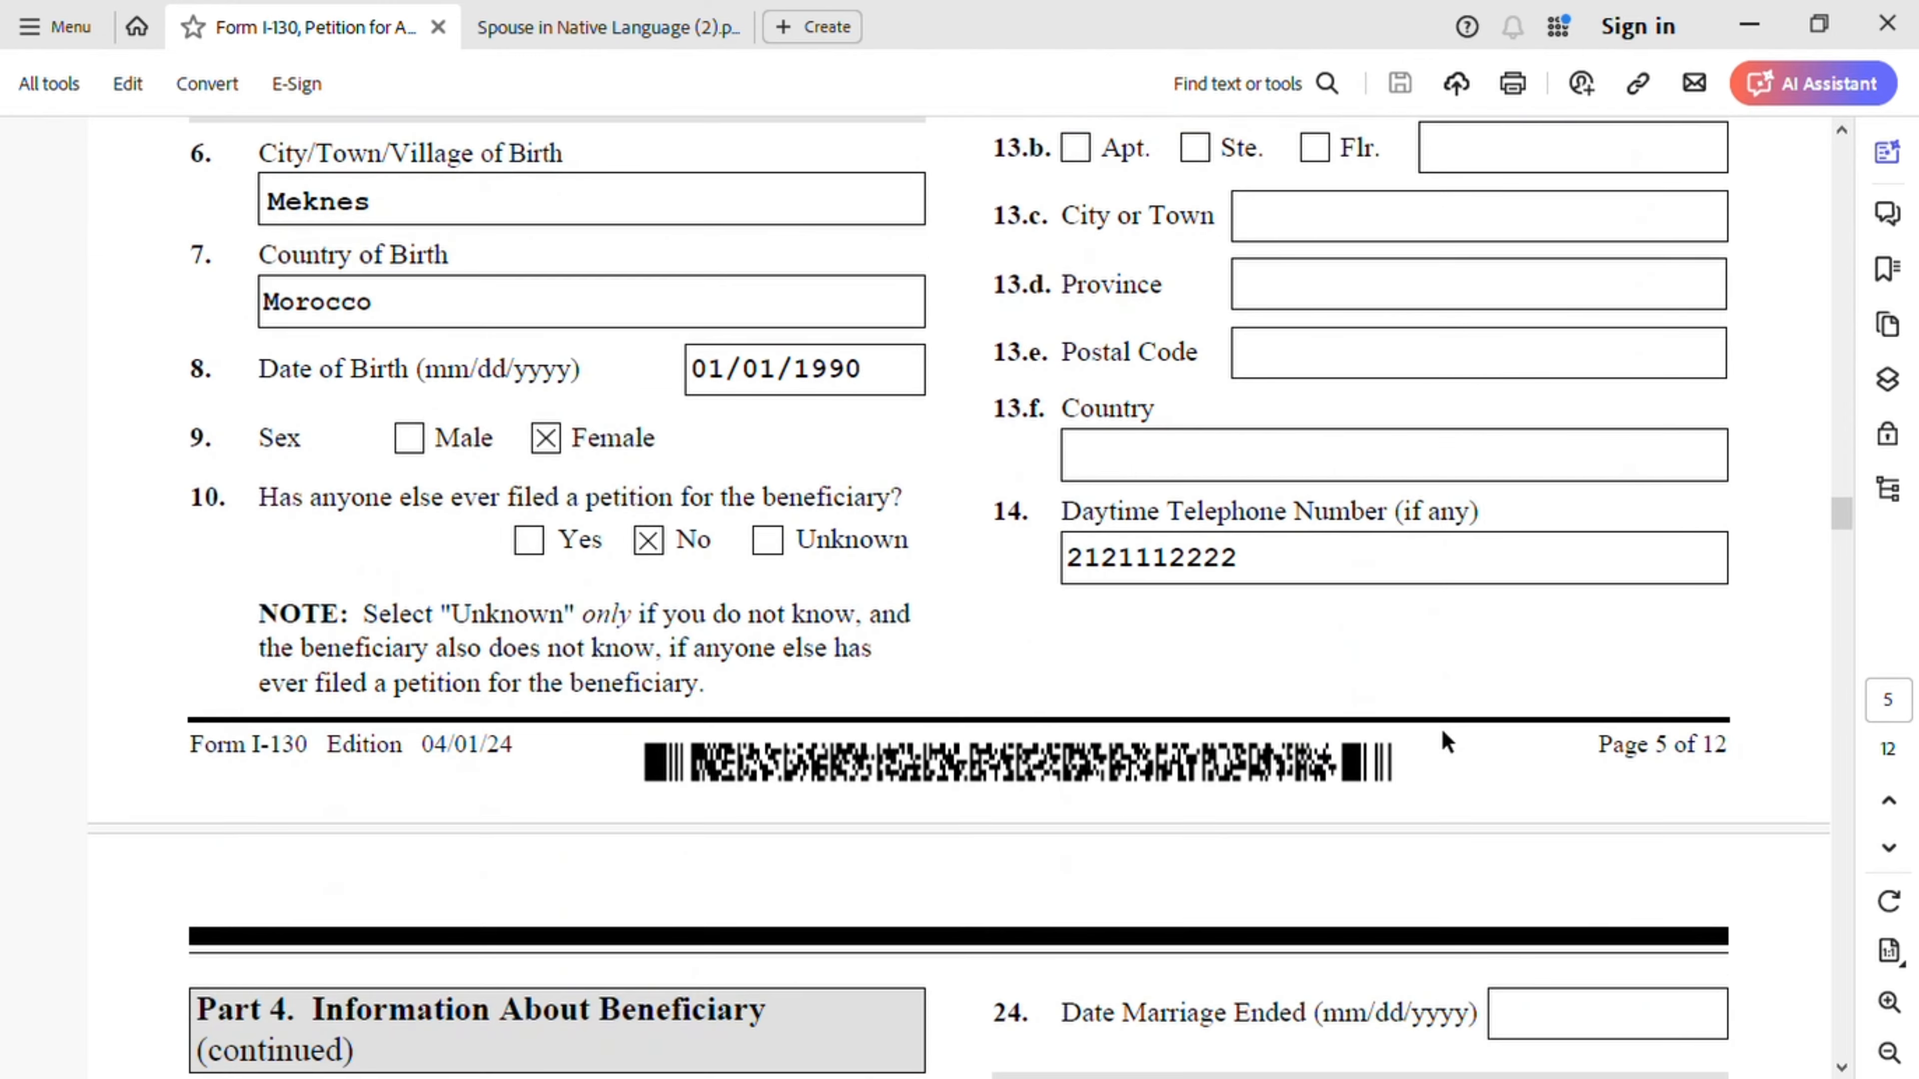
pyautogui.scroll(4, 1443, 737)
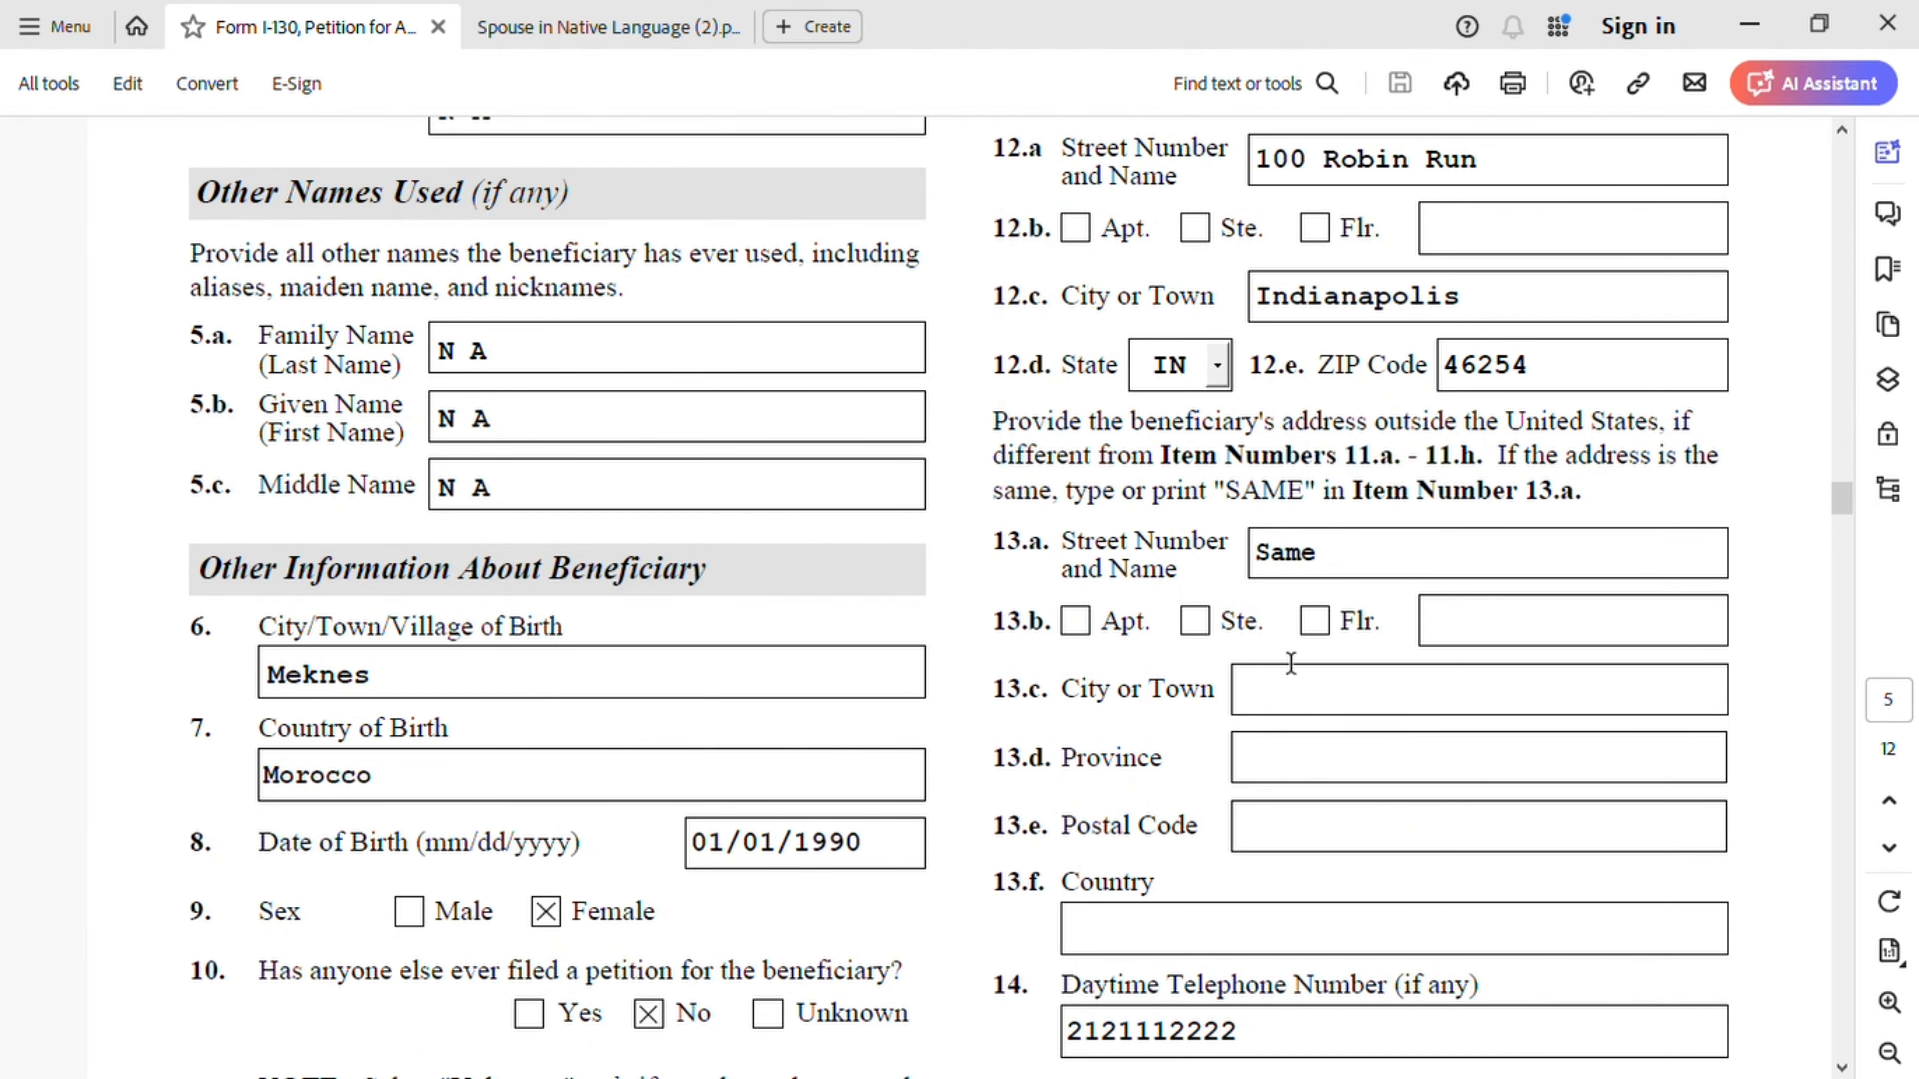
pyautogui.scroll(-3, 1321, 786)
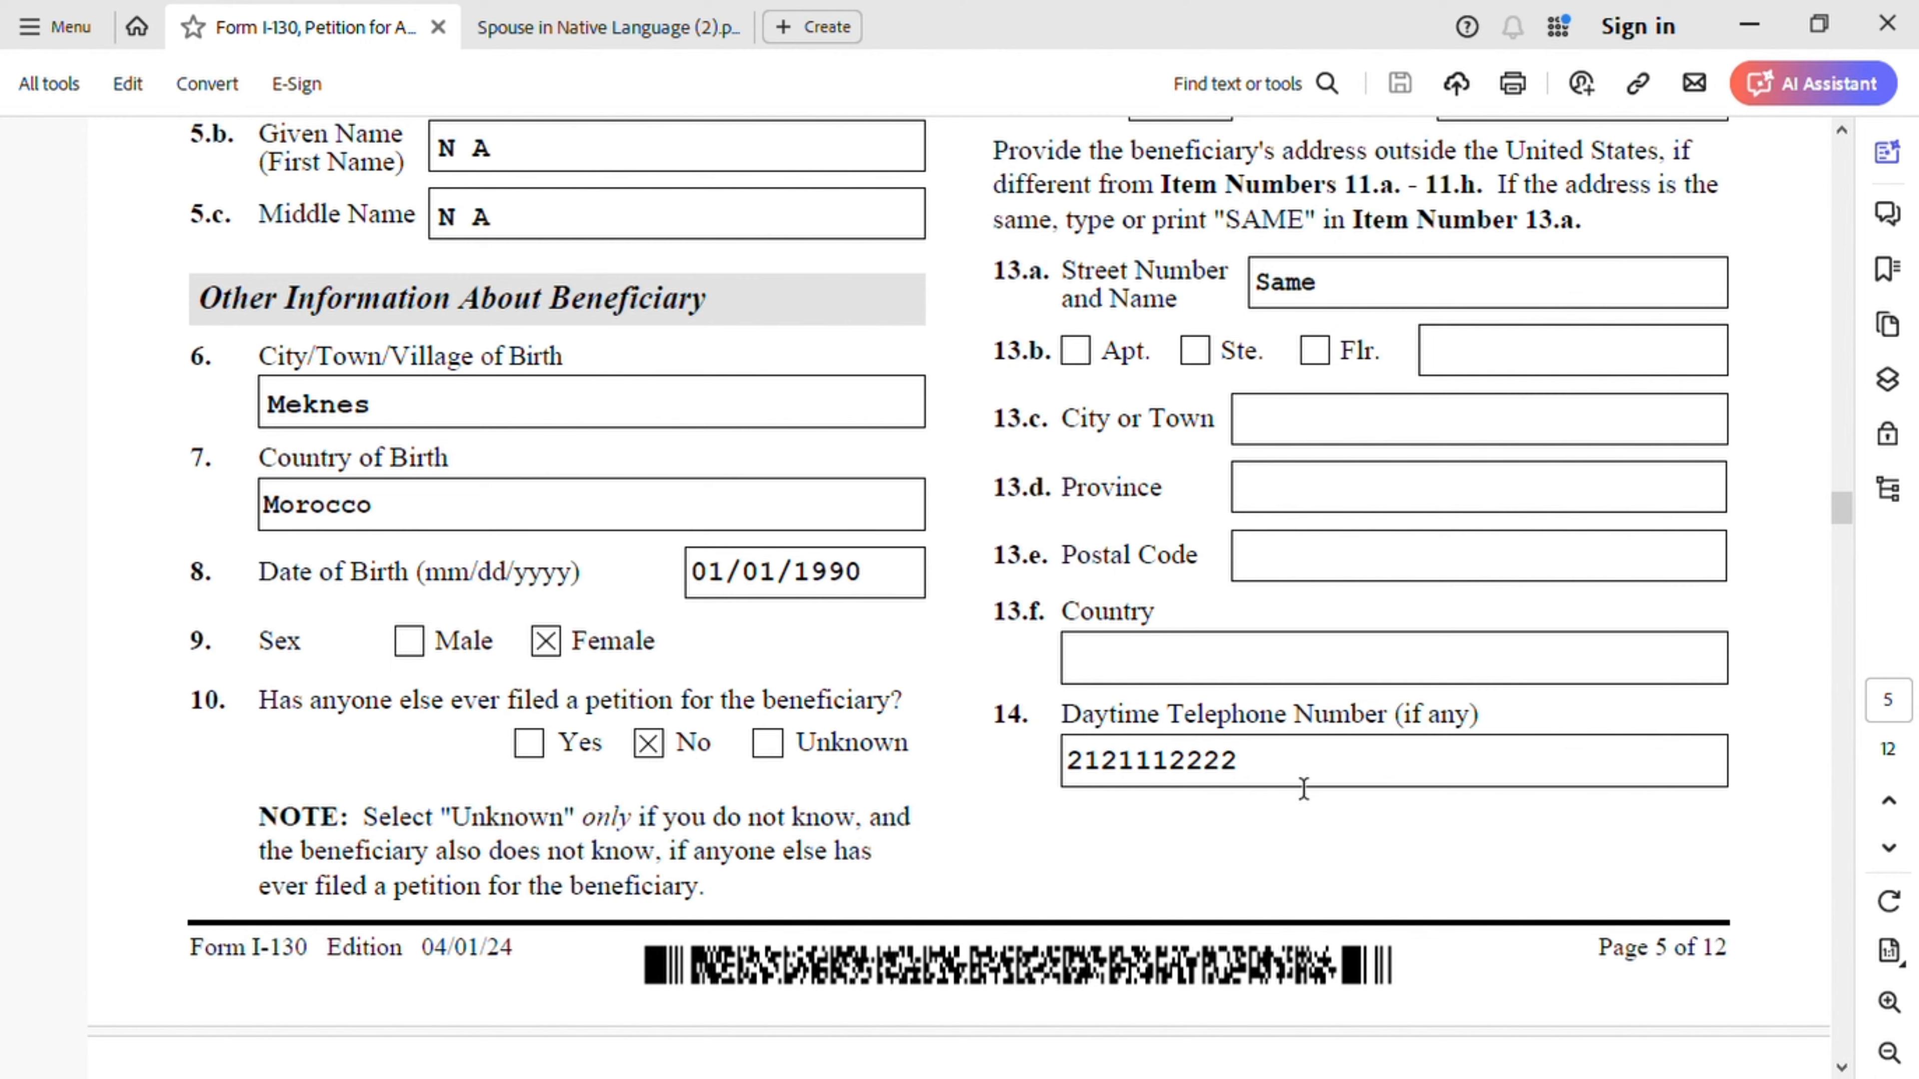
pyautogui.scroll(-1, 1299, 782)
pyautogui.scroll(-10, 1299, 781)
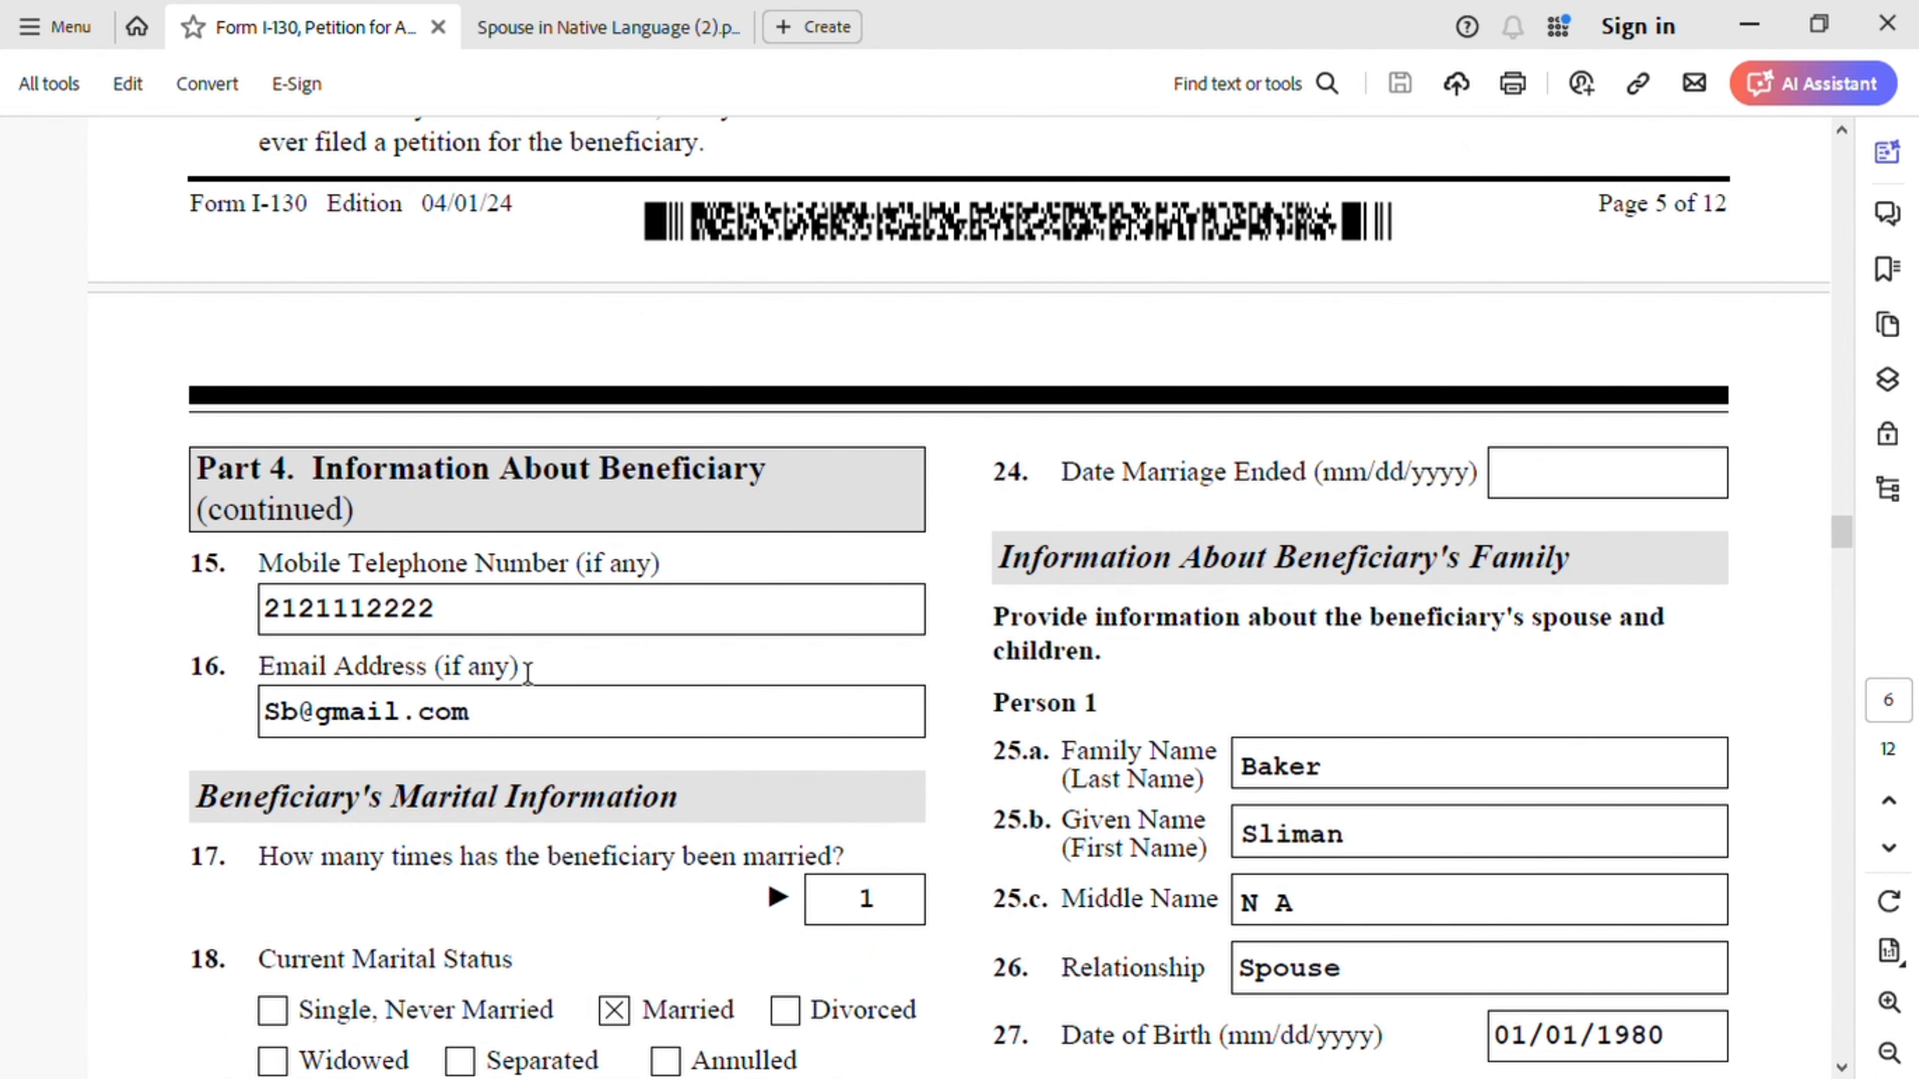
pyautogui.scroll(-5, 591, 745)
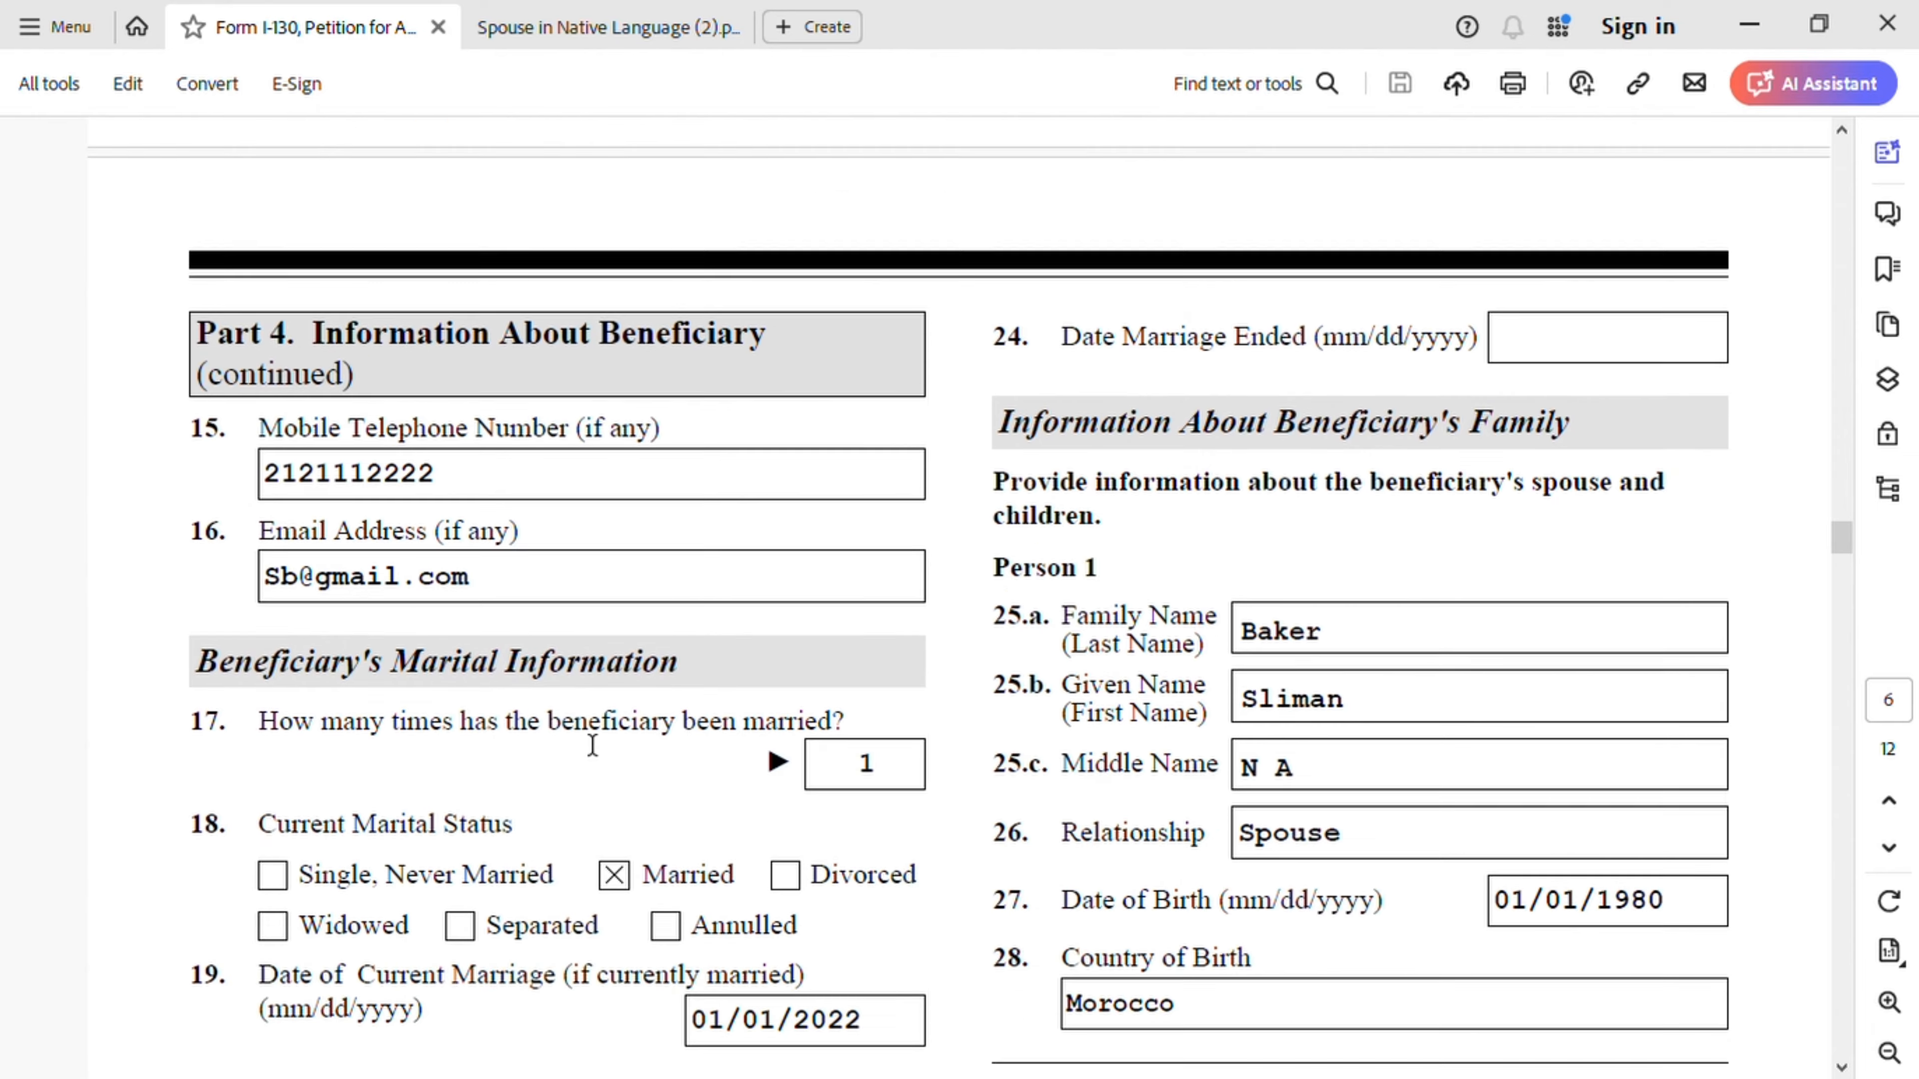
pyautogui.scroll(-2, 590, 746)
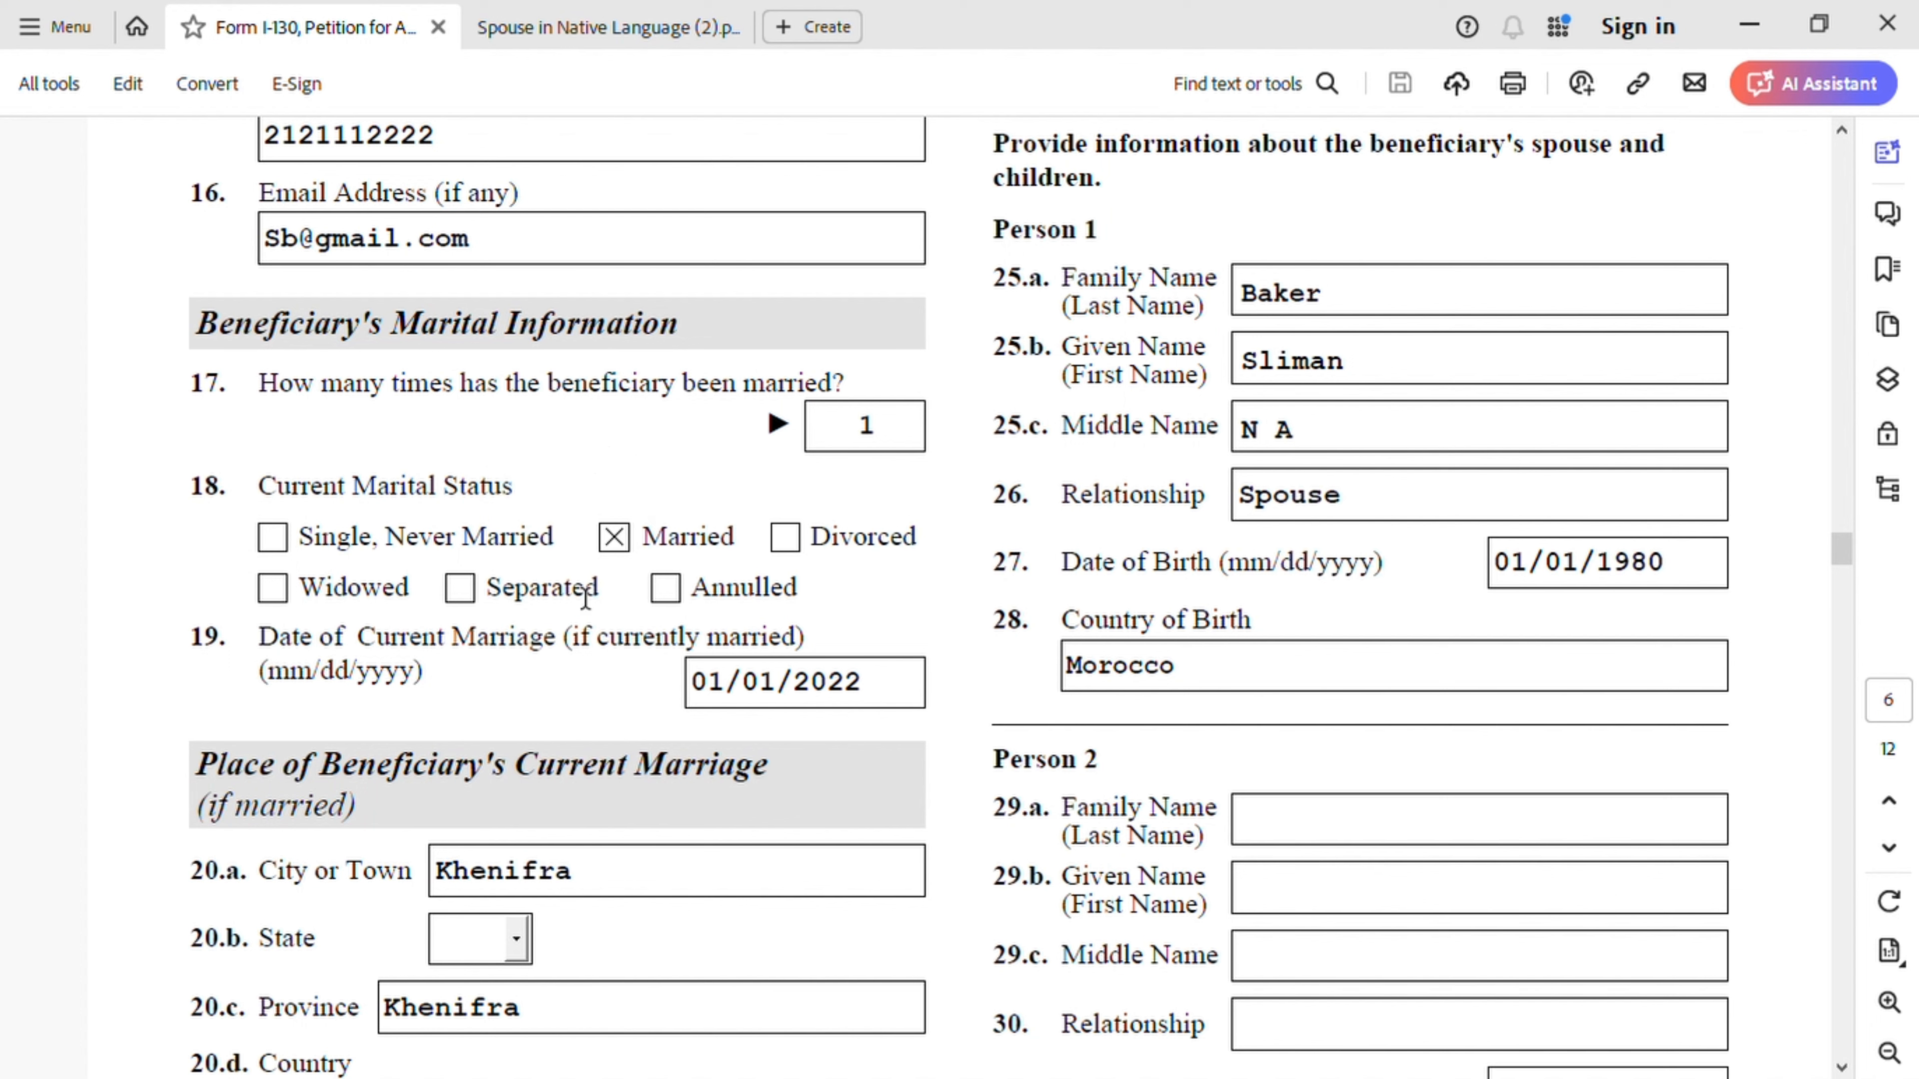
pyautogui.scroll(-3, 324, 680)
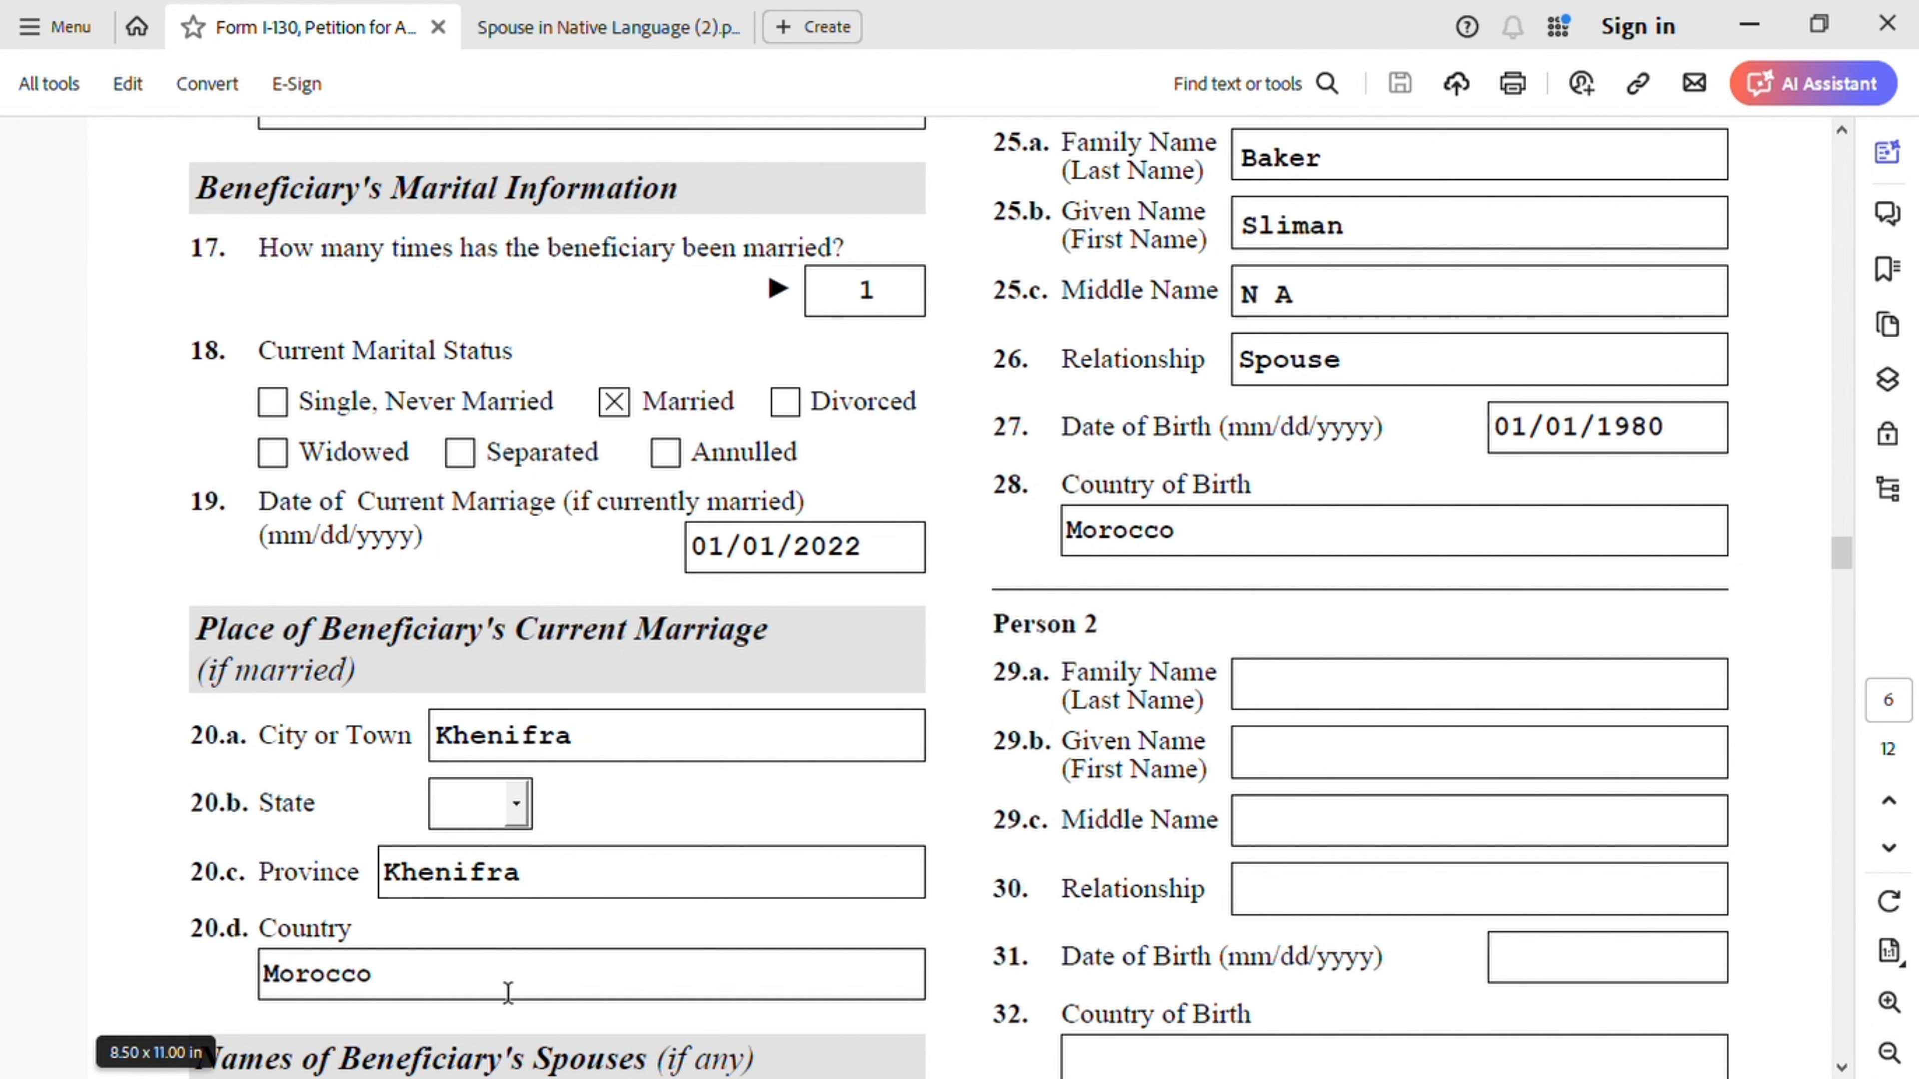
pyautogui.scroll(-2, 619, 964)
pyautogui.scroll(-4, 623, 968)
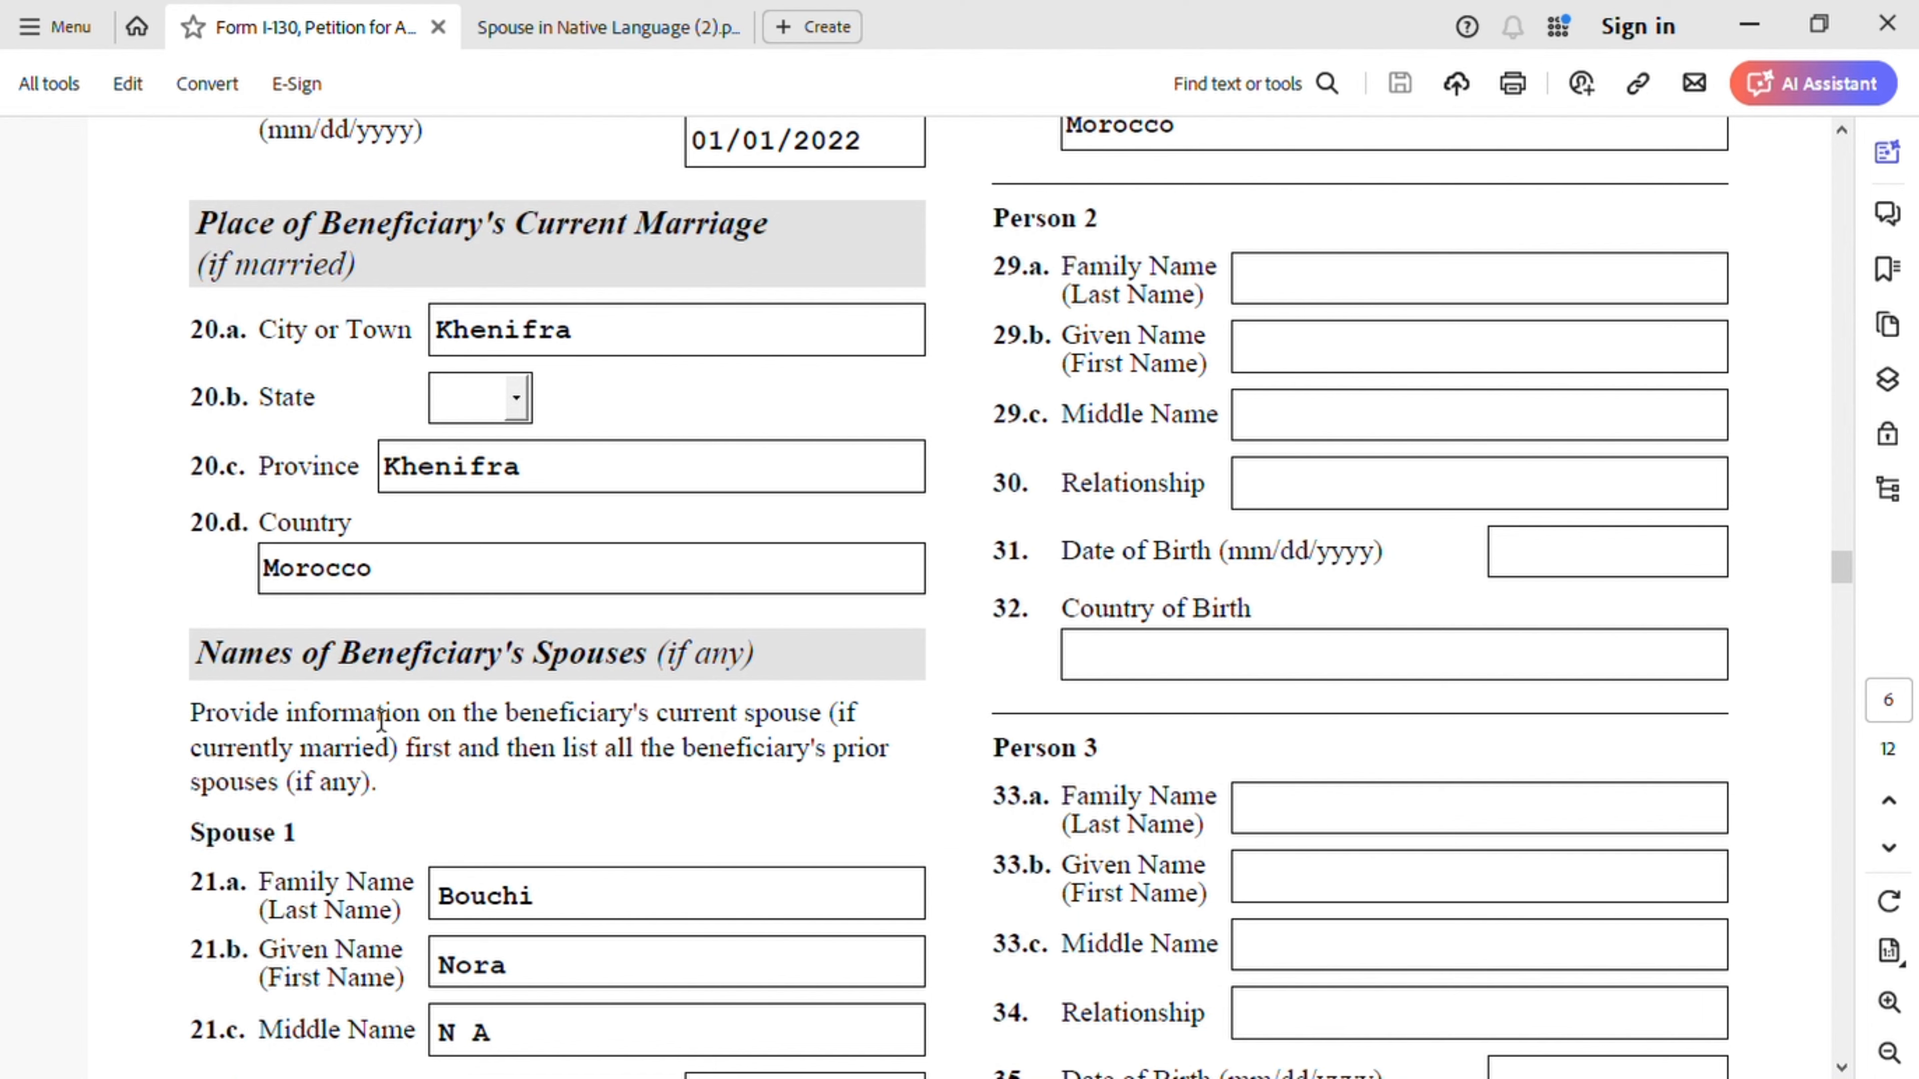
pyautogui.scroll(-1, 691, 707)
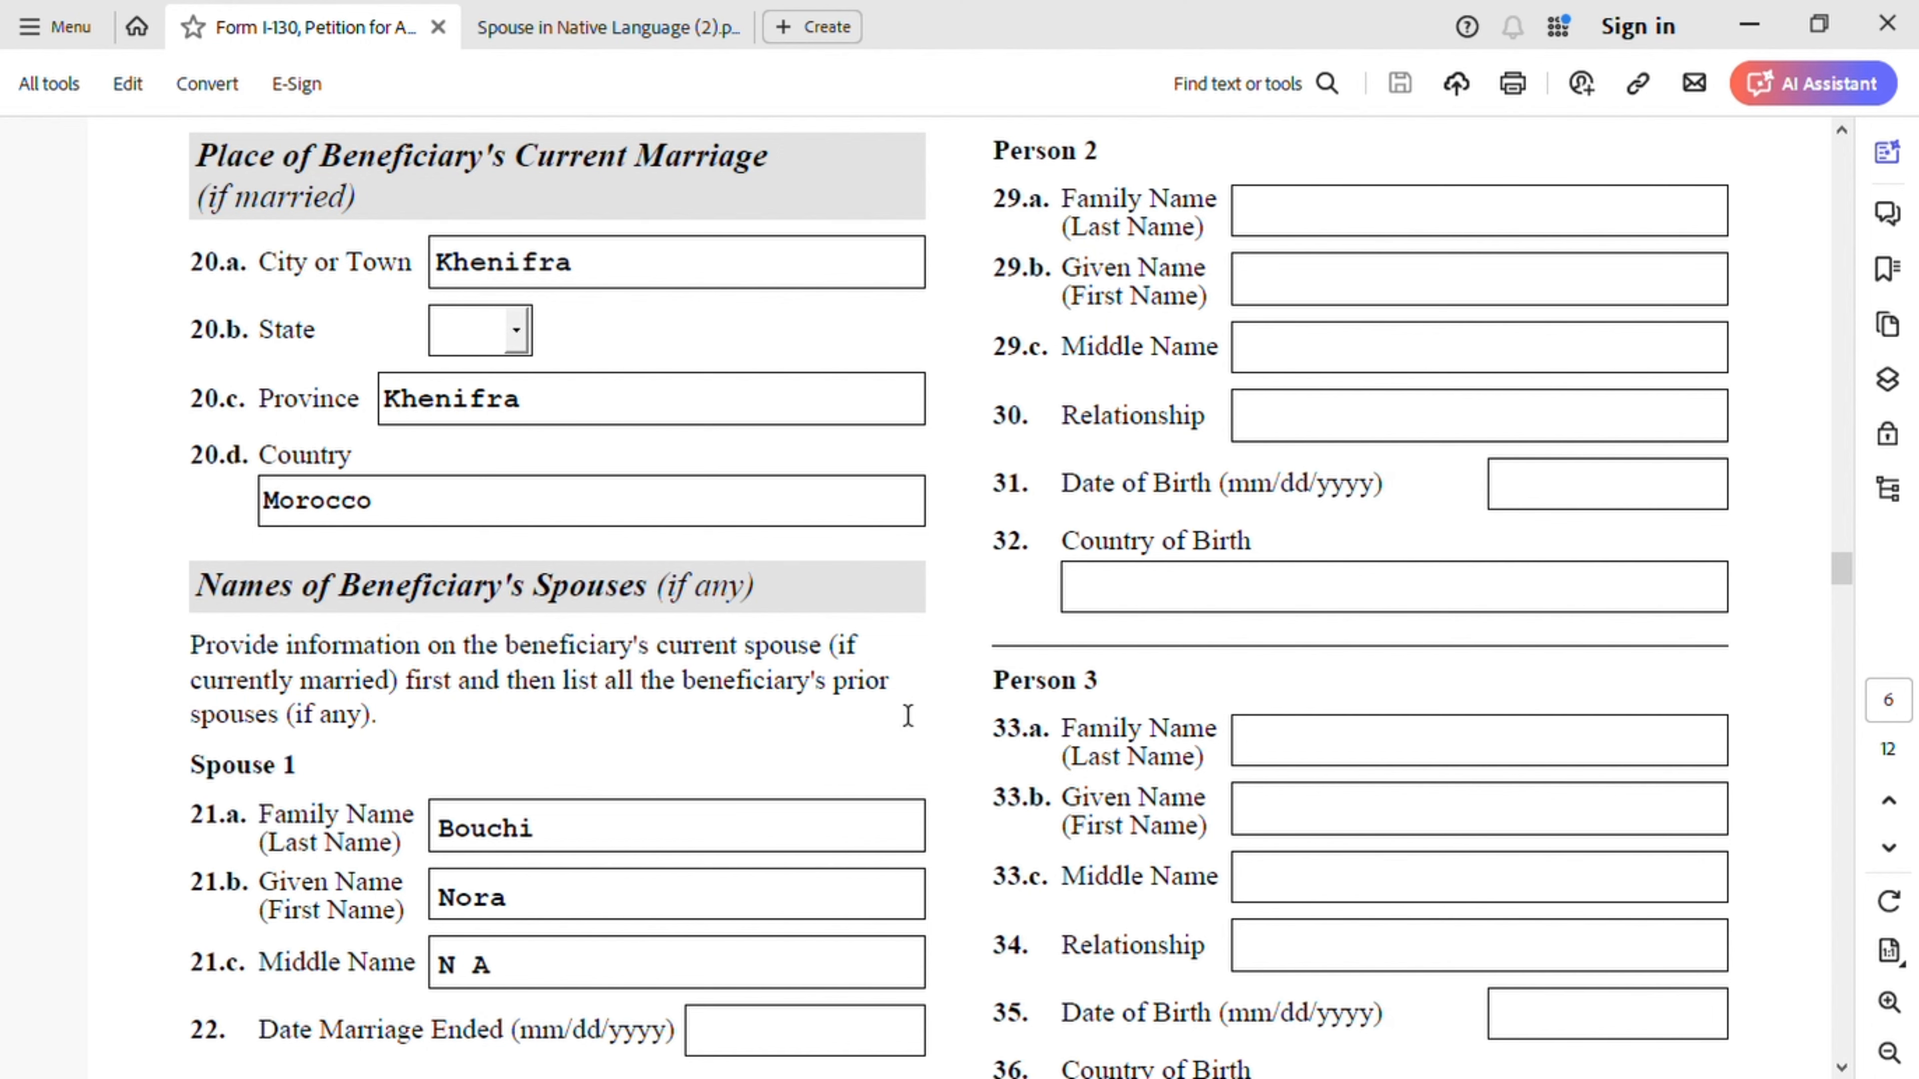
pyautogui.scroll(-1, 566, 780)
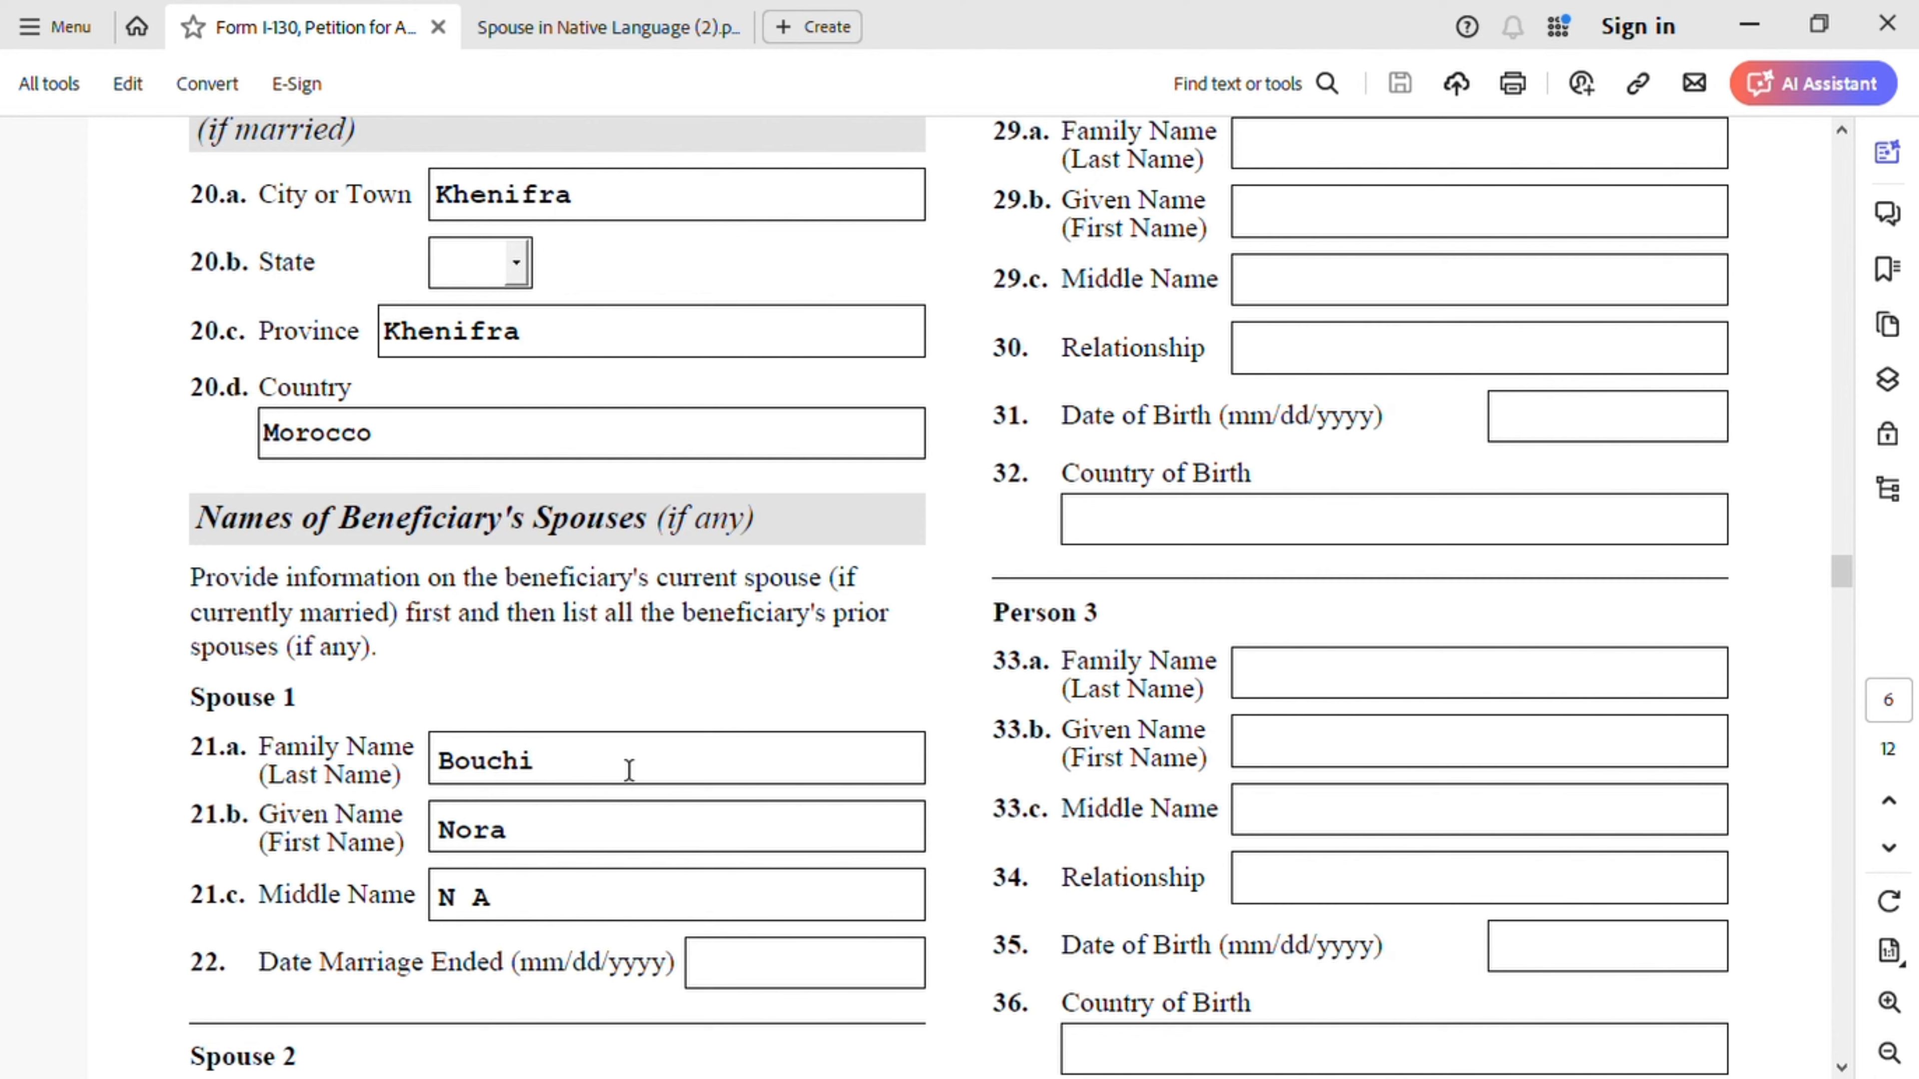
pyautogui.scroll(-1, 628, 769)
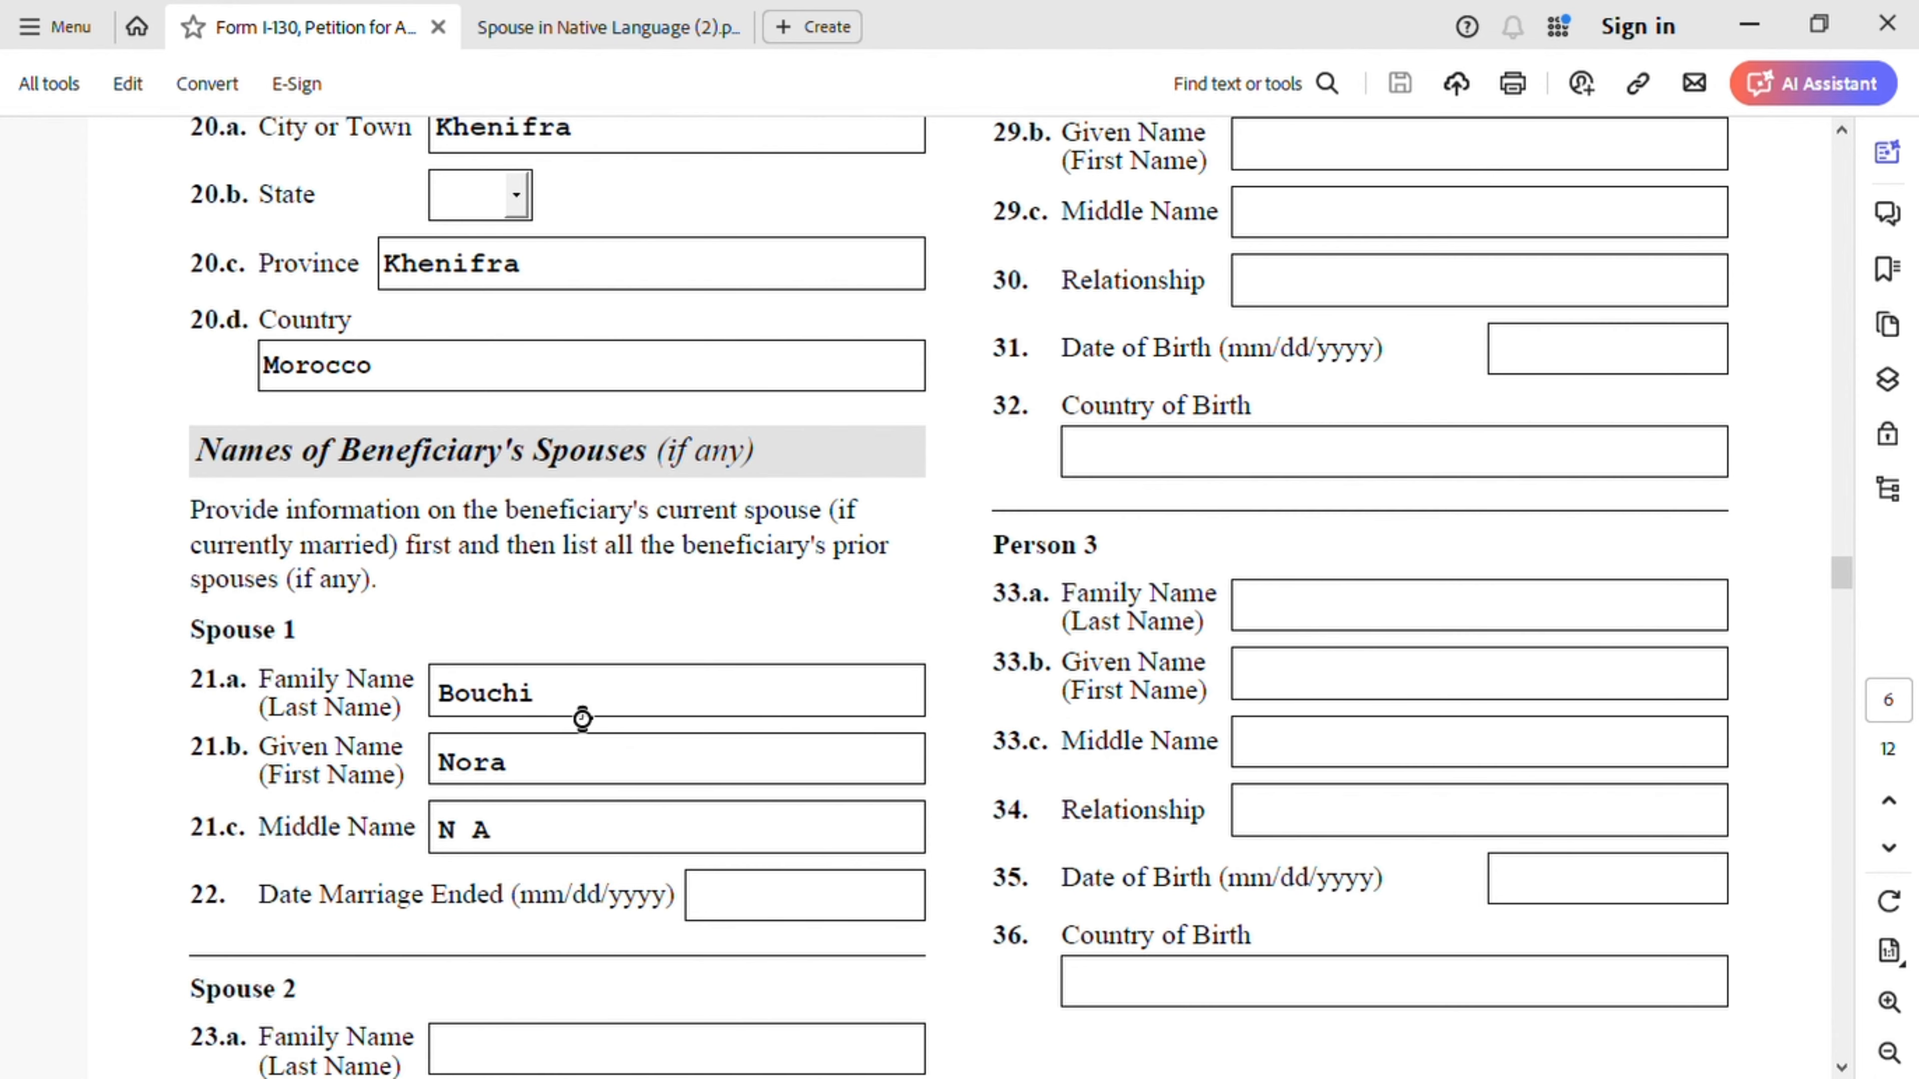
# - Replace Spouse 1's family and given names in items 21.a and 21.b with Person 1's names
pyautogui.click(577, 713)
pyautogui.press('BackSpace')
pyautogui.press('BackSpace')
pyautogui.press('BackSpace')
pyautogui.press('BackSpace')
pyautogui.press('BackSpace')
pyautogui.press('BackSpace')
pyautogui.click(543, 770)
pyautogui.press('BackSpace')
pyautogui.press('BackSpace')
pyautogui.press('BackSpace')
pyautogui.press('BackSpace')
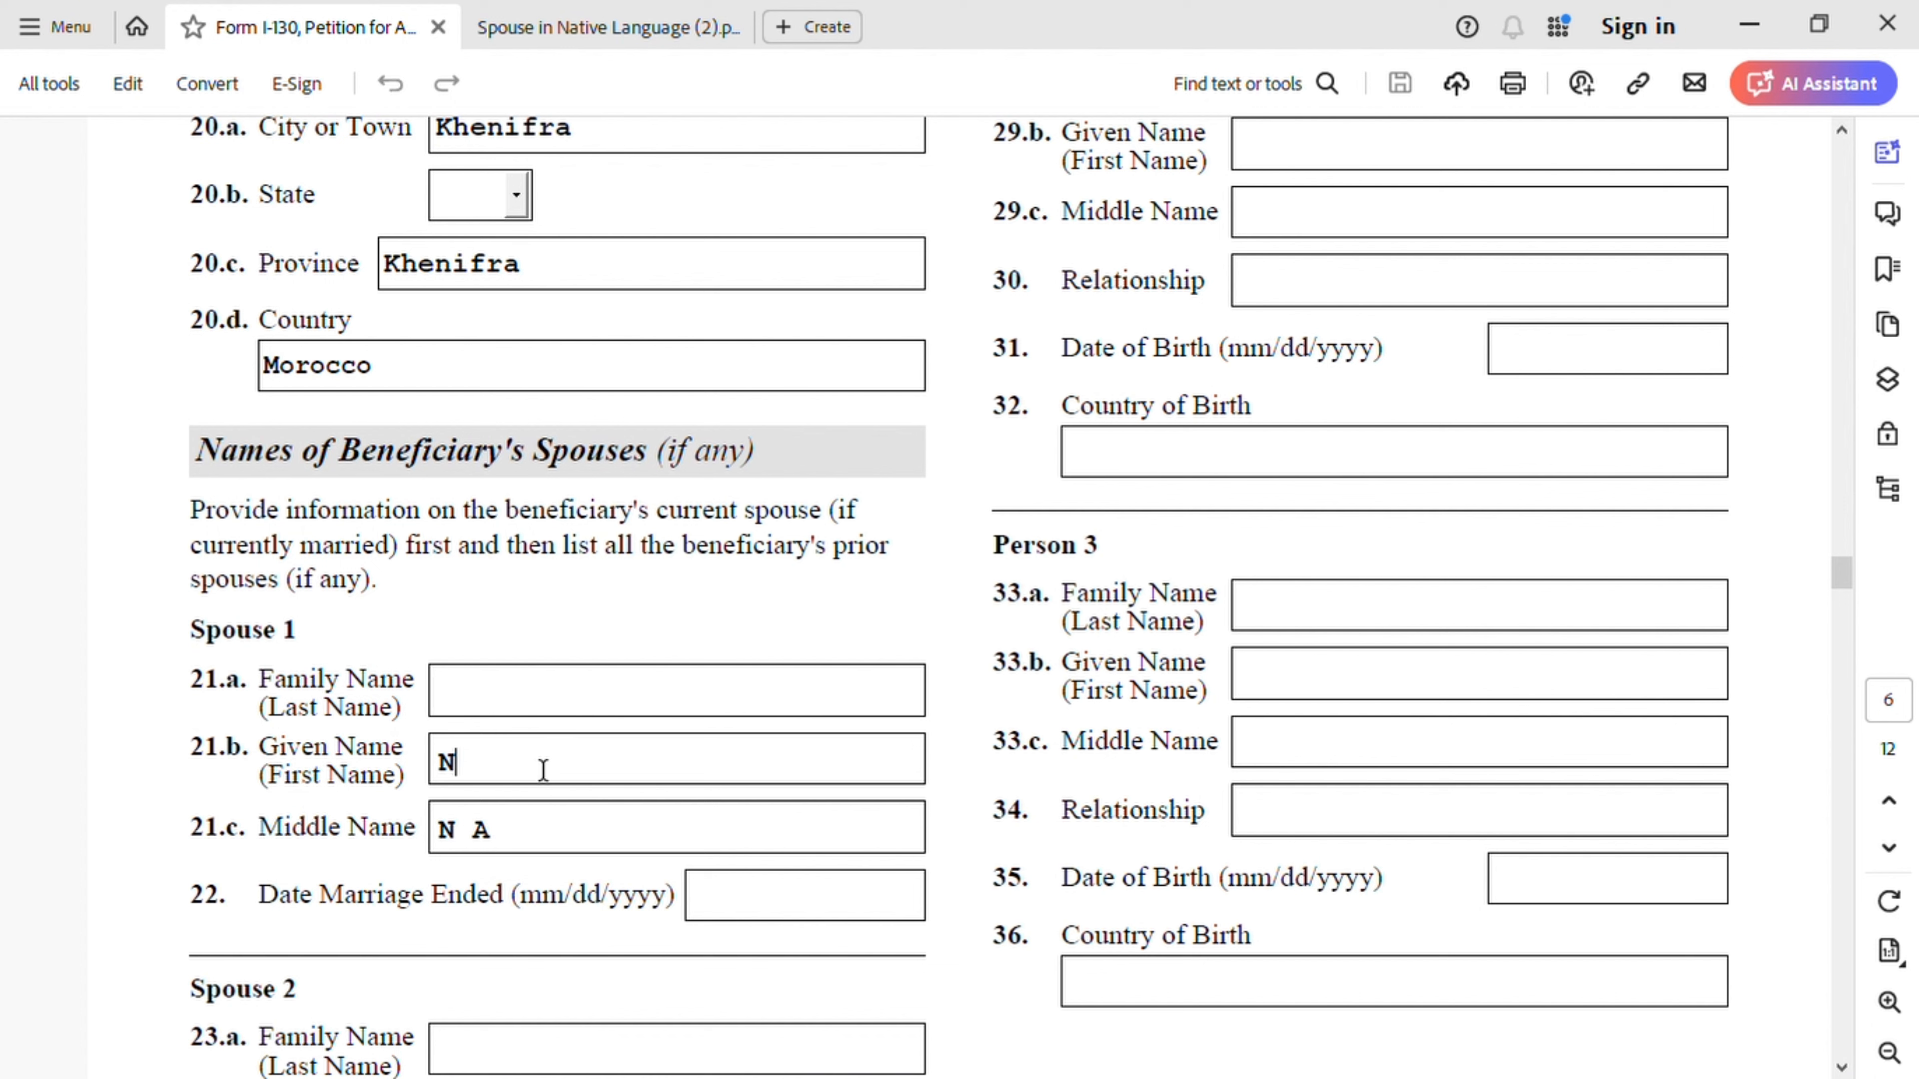
pyautogui.click(544, 714)
pyautogui.click(497, 760)
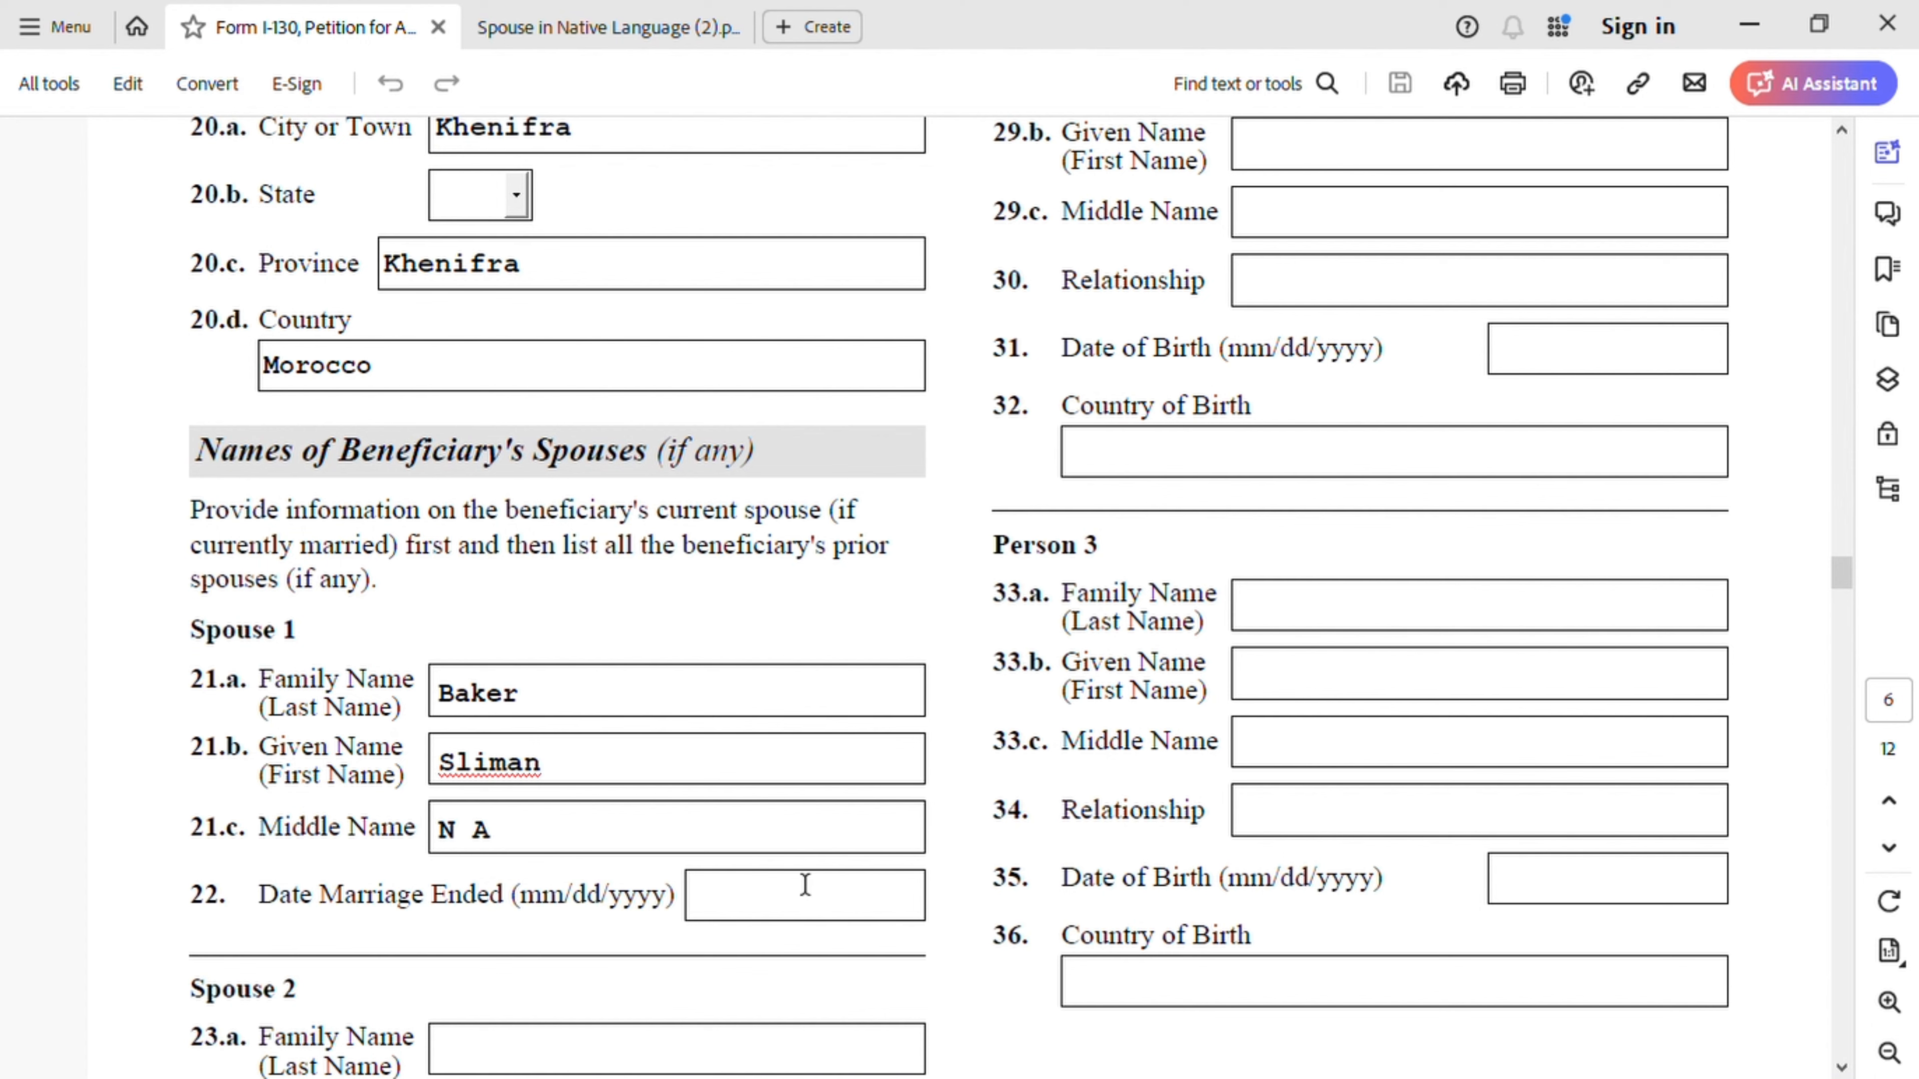
# - Scroll back up to review the filled-in fields on pages 5–6
pyautogui.scroll(-3, 685, 954)
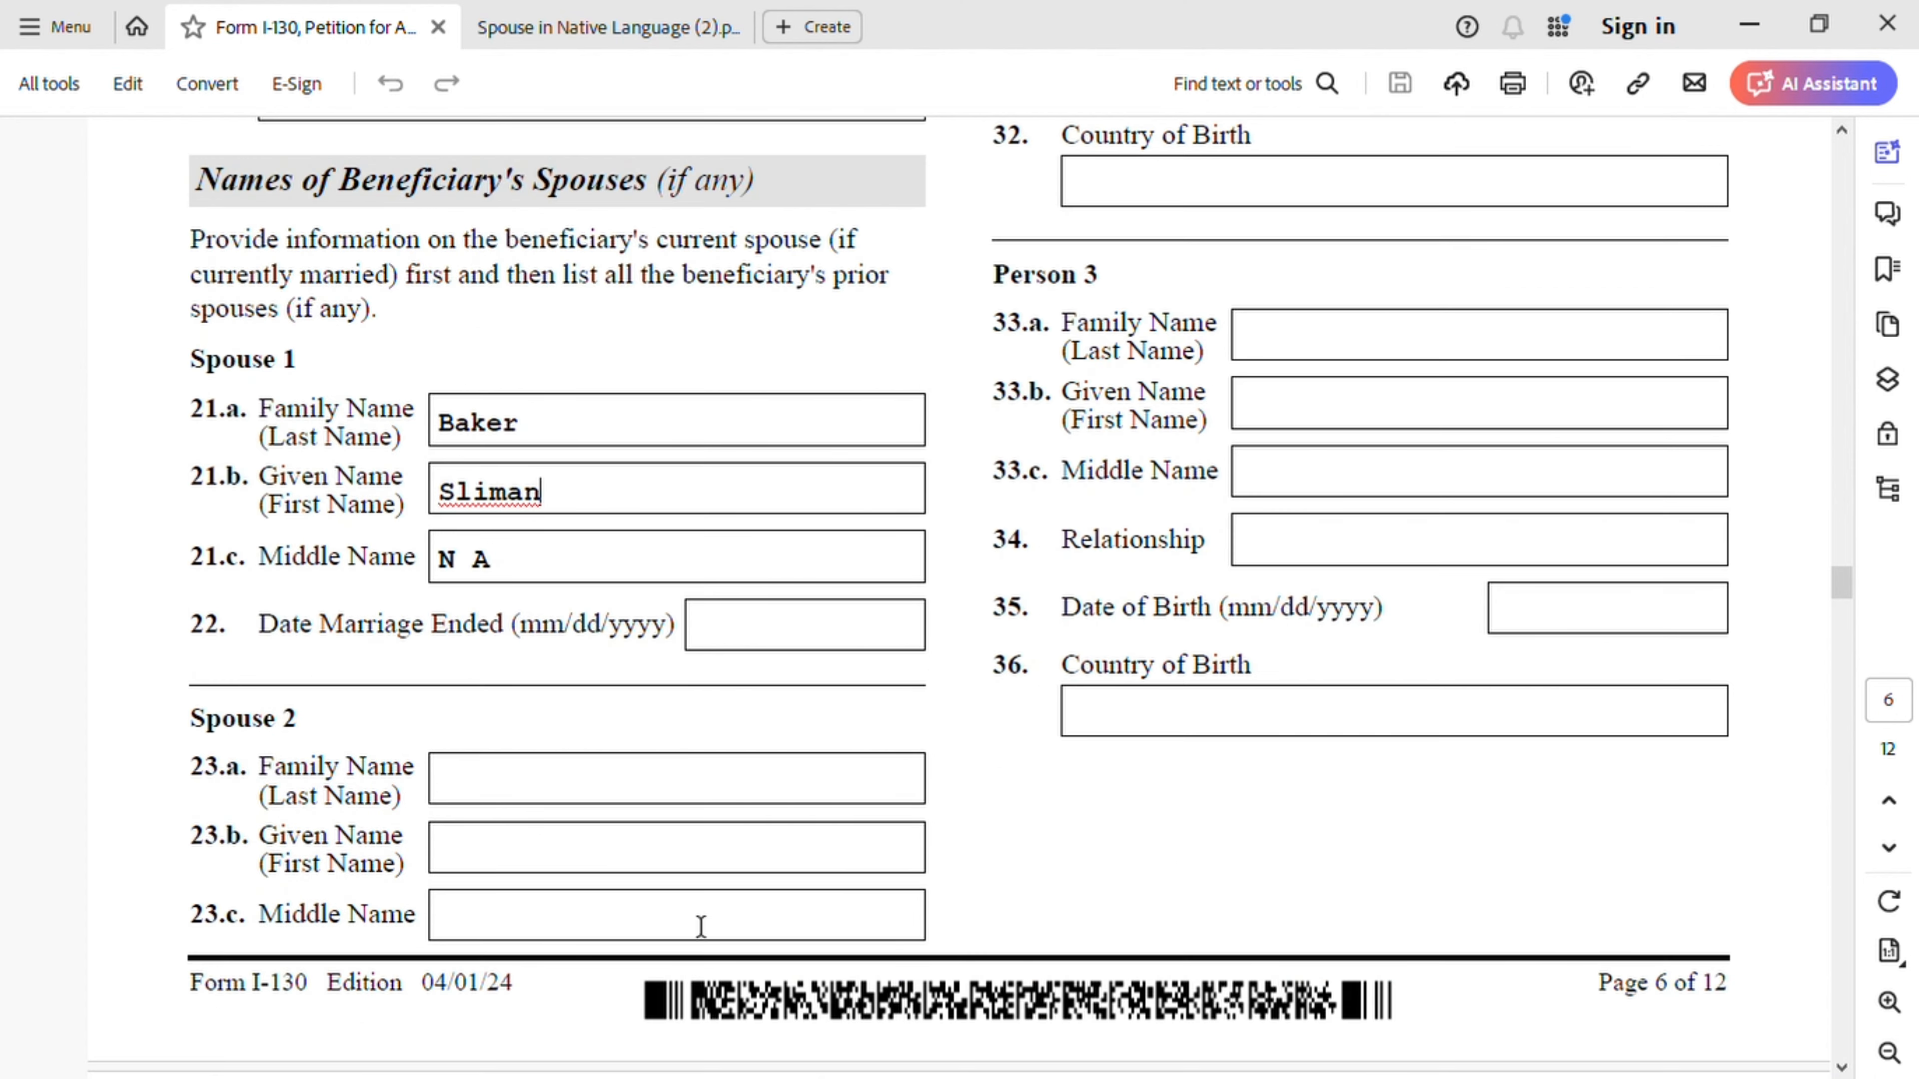
pyautogui.scroll(6, 998, 806)
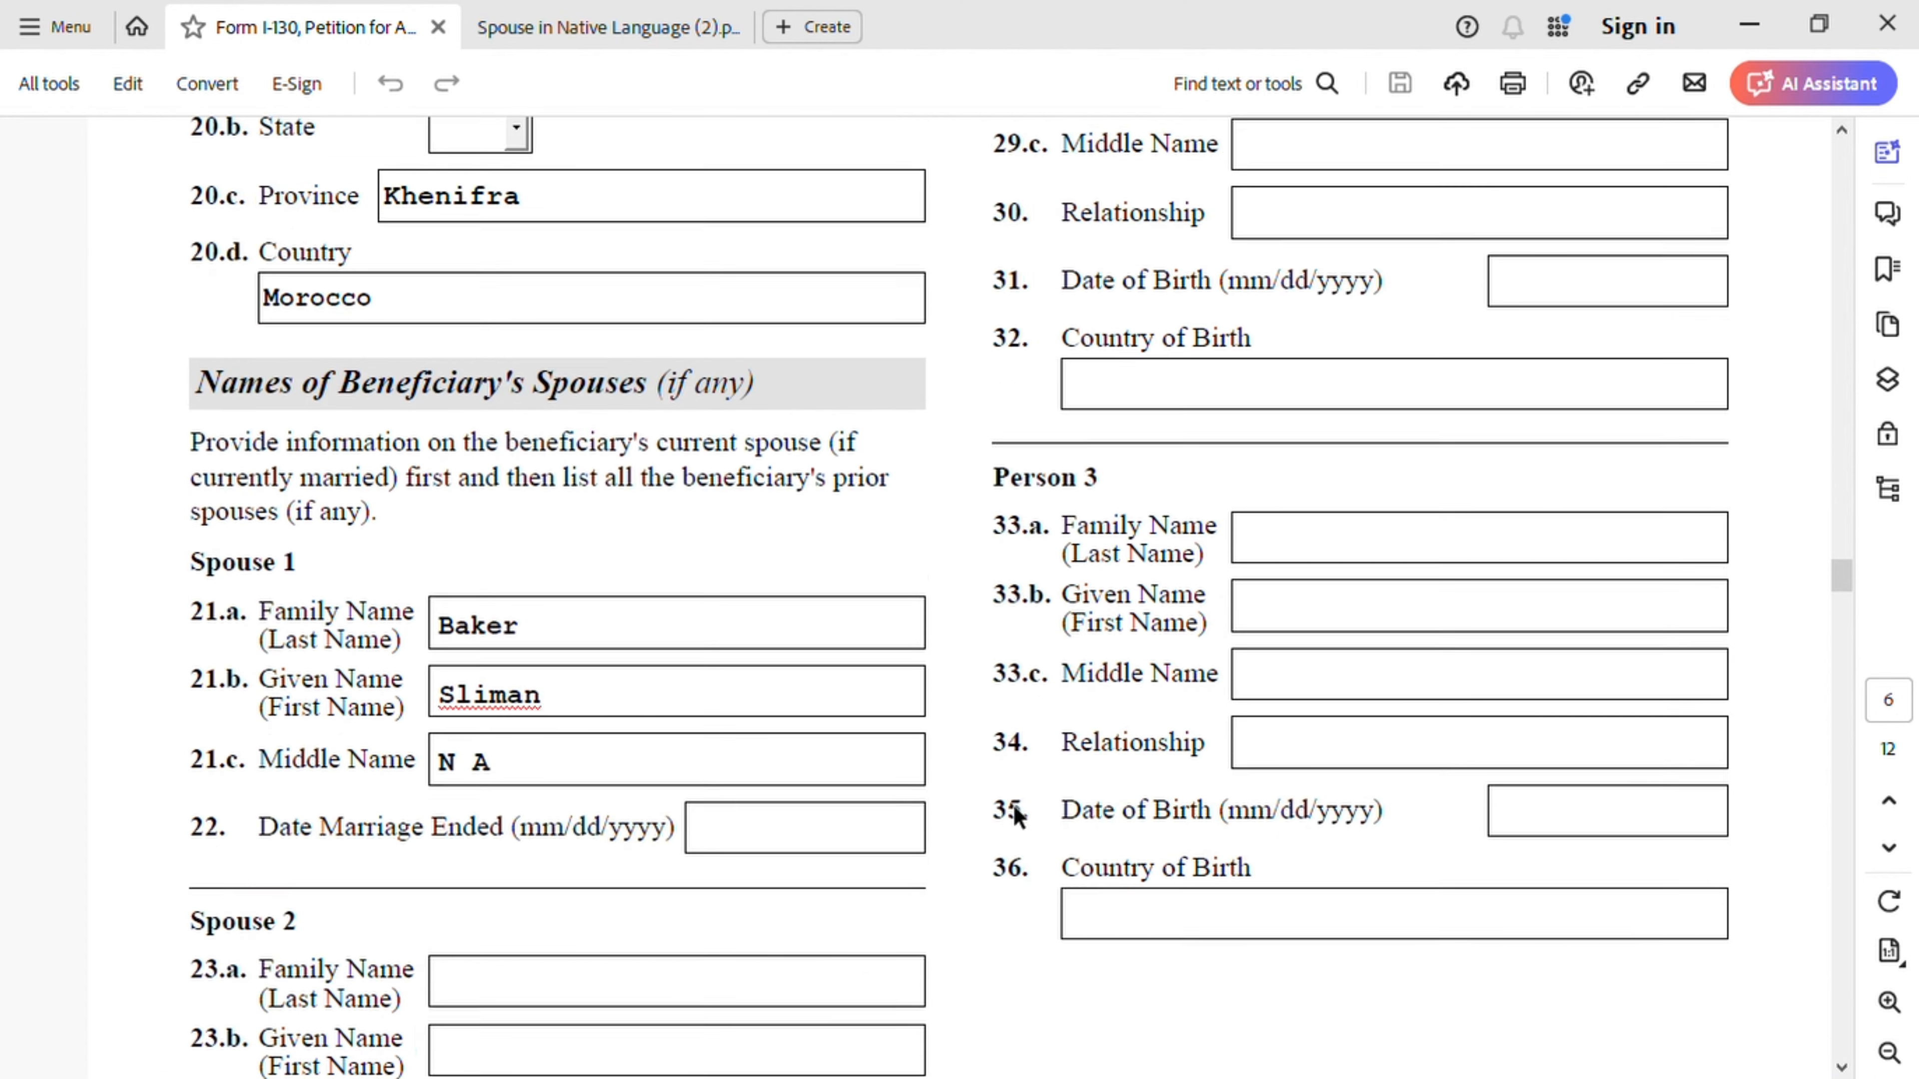
pyautogui.scroll(1, 1028, 807)
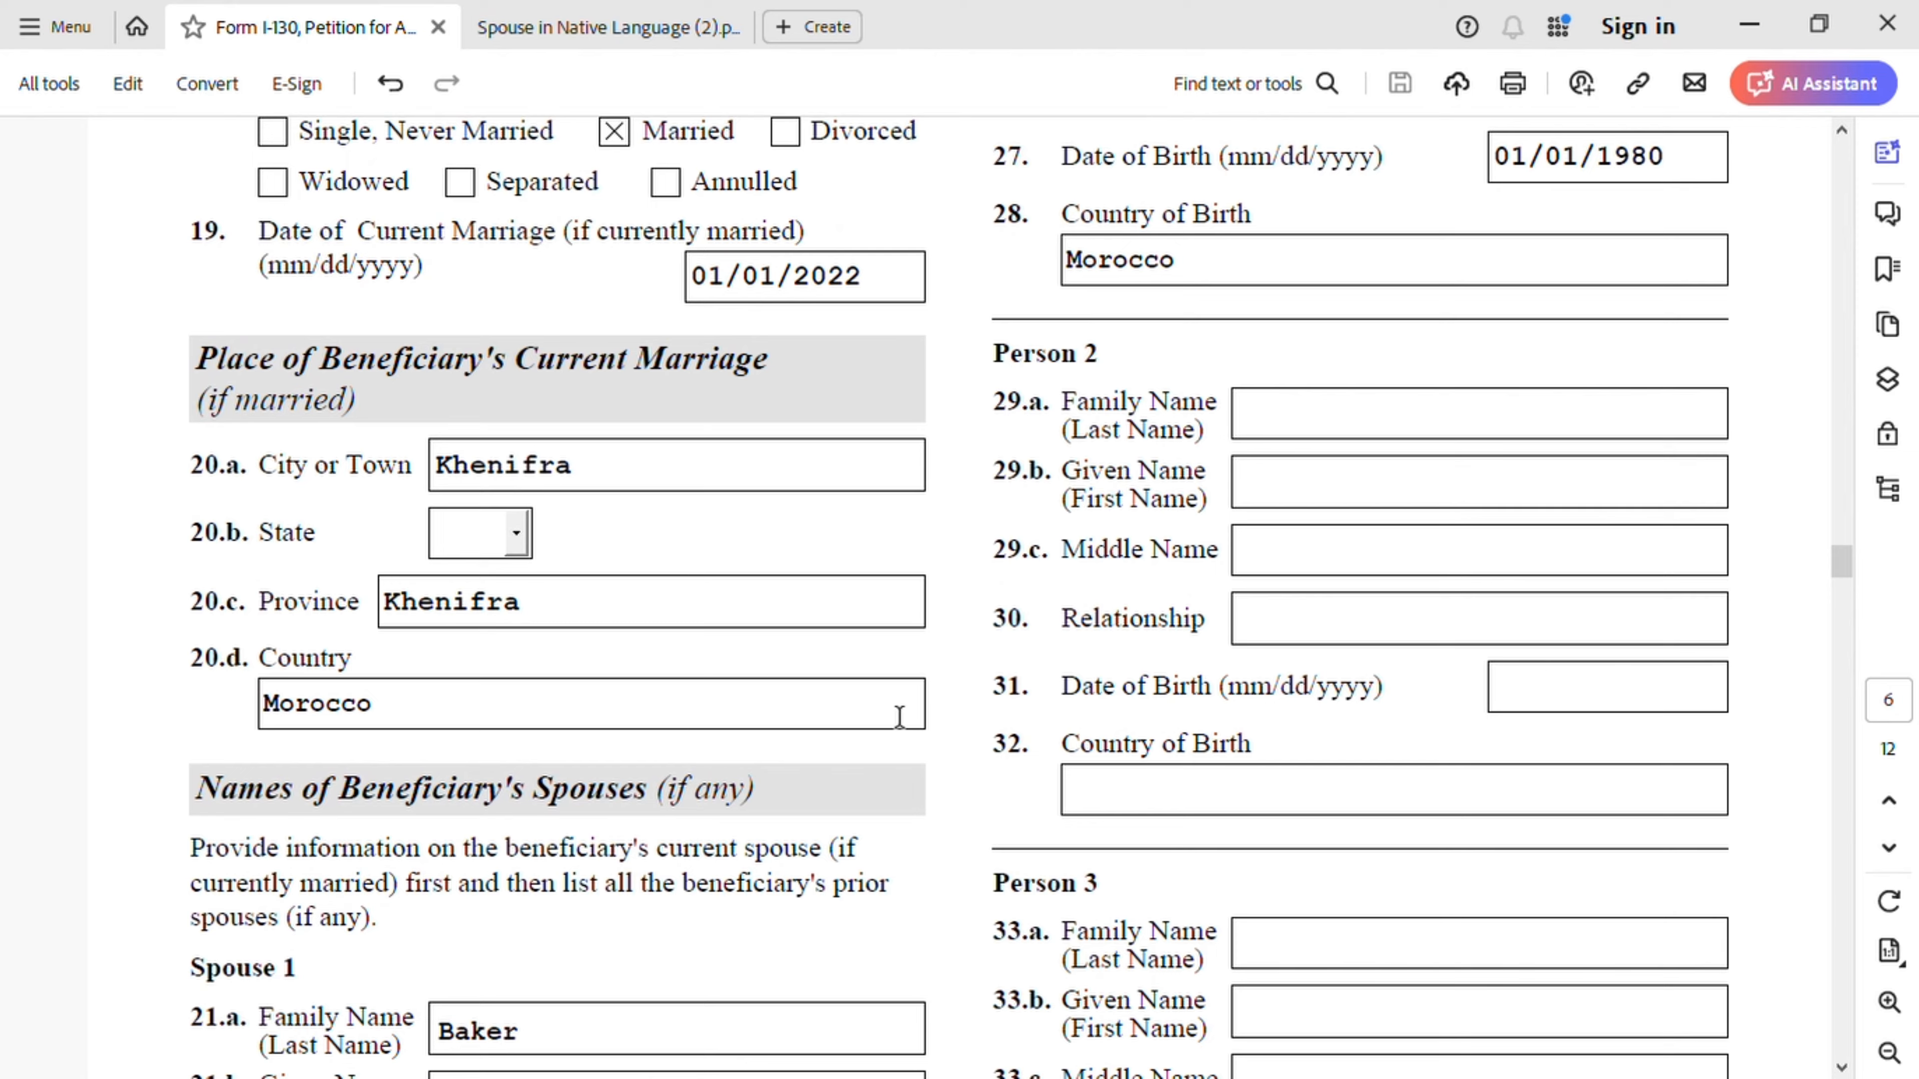
pyautogui.scroll(5, 1049, 738)
pyautogui.scroll(2, 1050, 738)
pyautogui.scroll(1, 1050, 730)
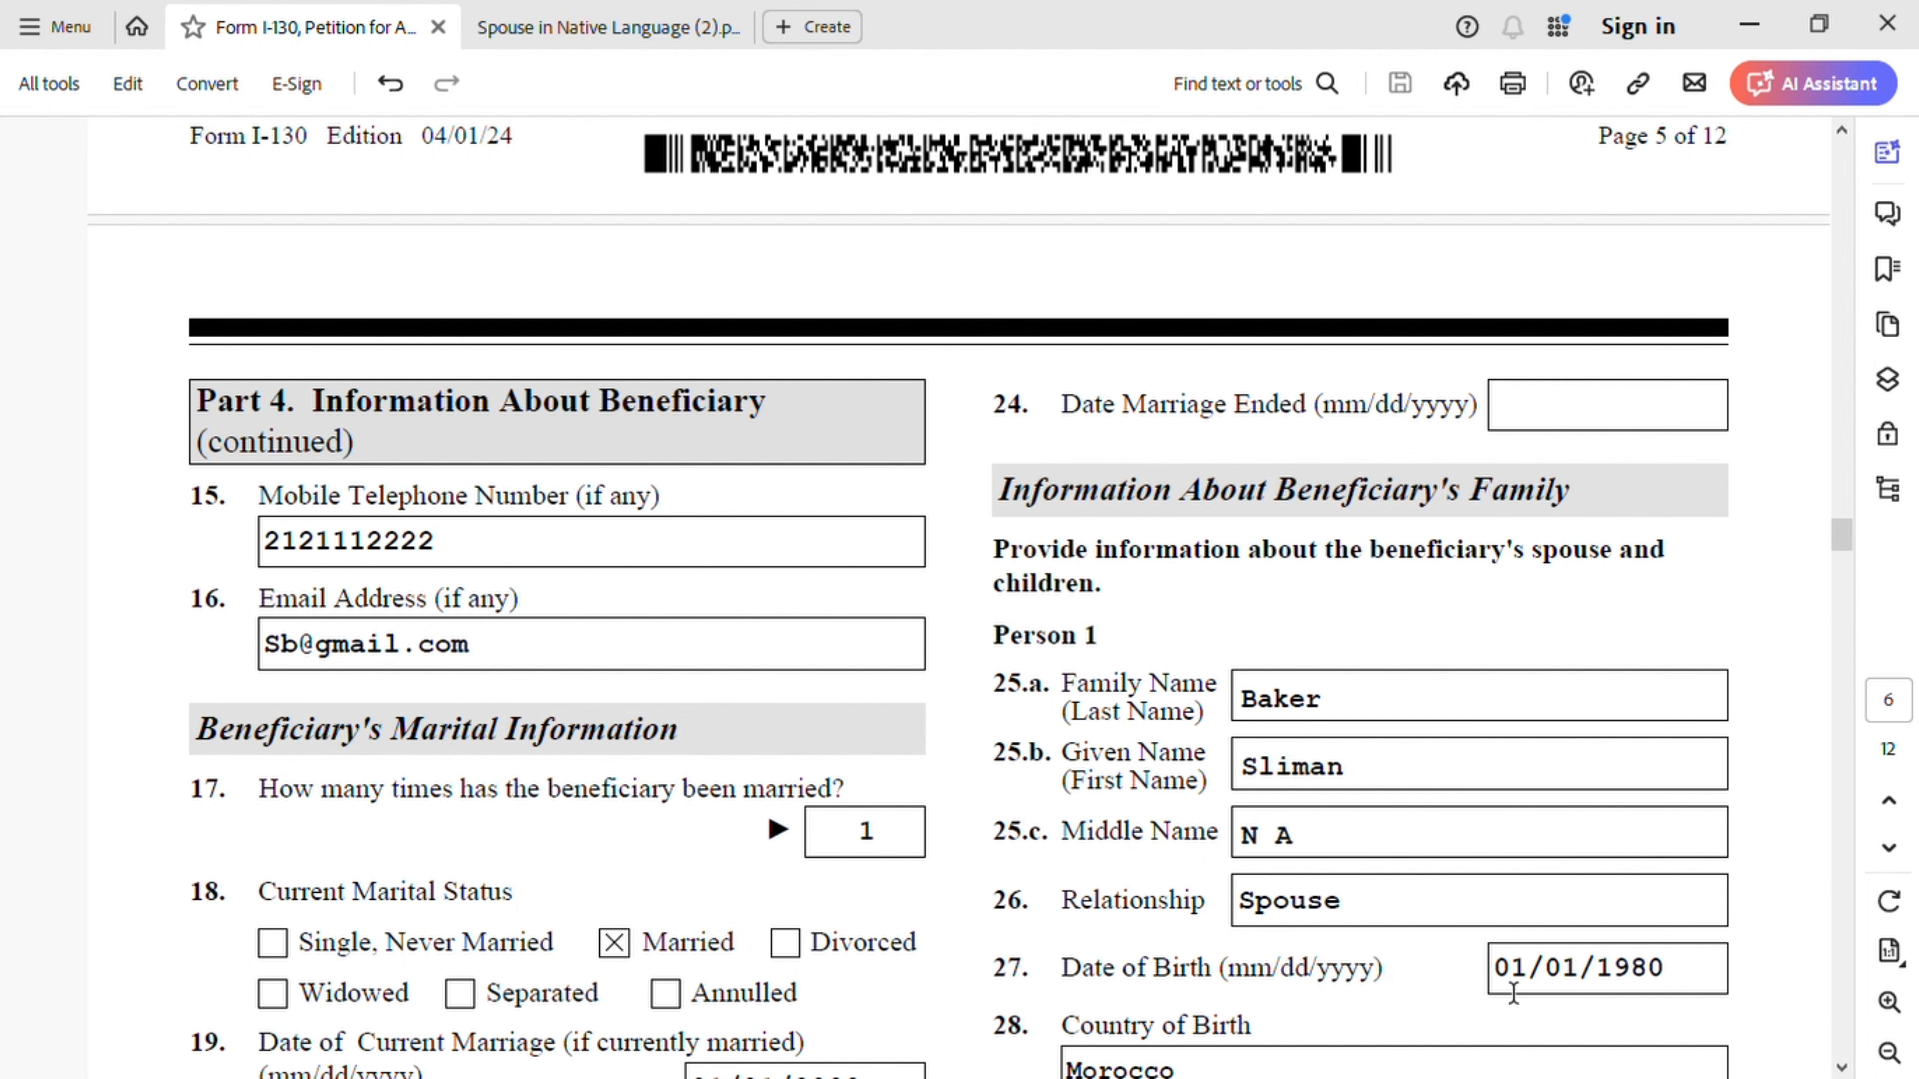
# - Scroll down to page 7's Beneficiary's Entry Information and passport items
pyautogui.scroll(-2, 1552, 1024)
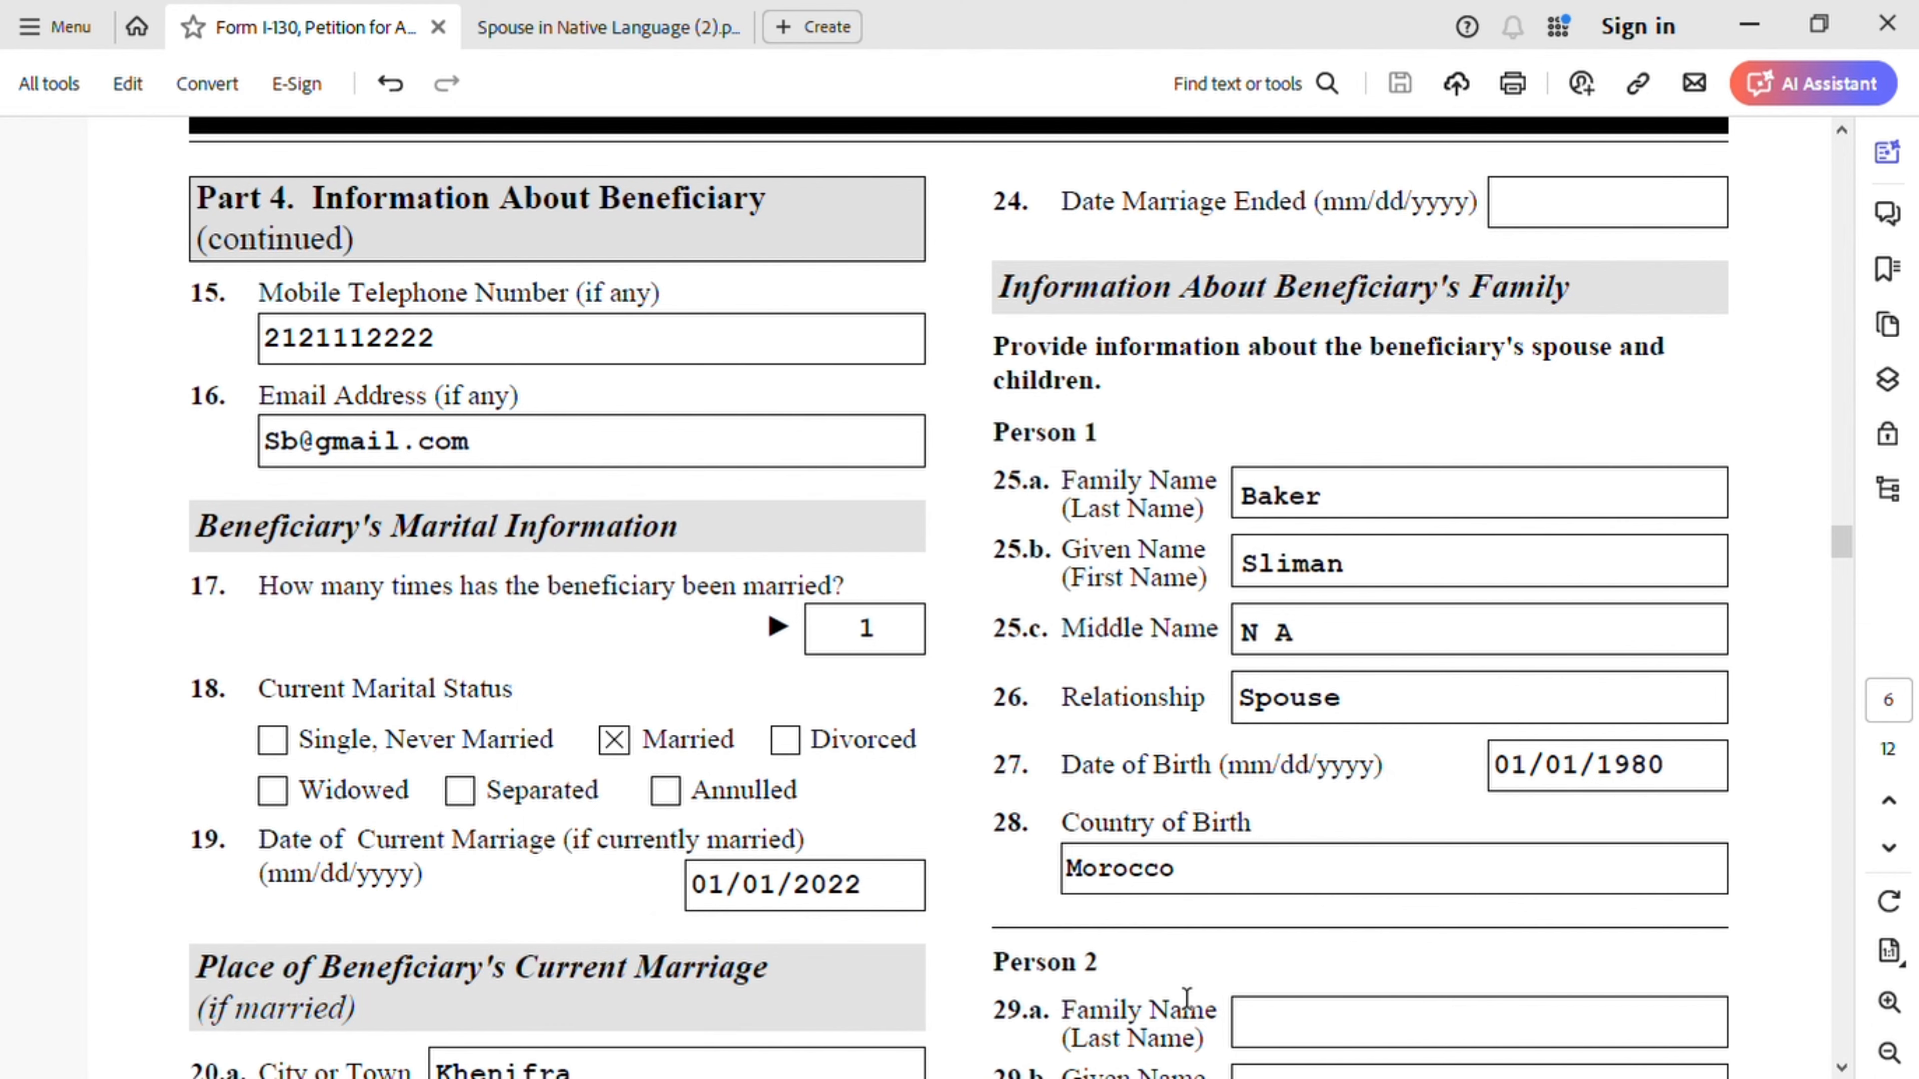
pyautogui.scroll(-3, 1227, 968)
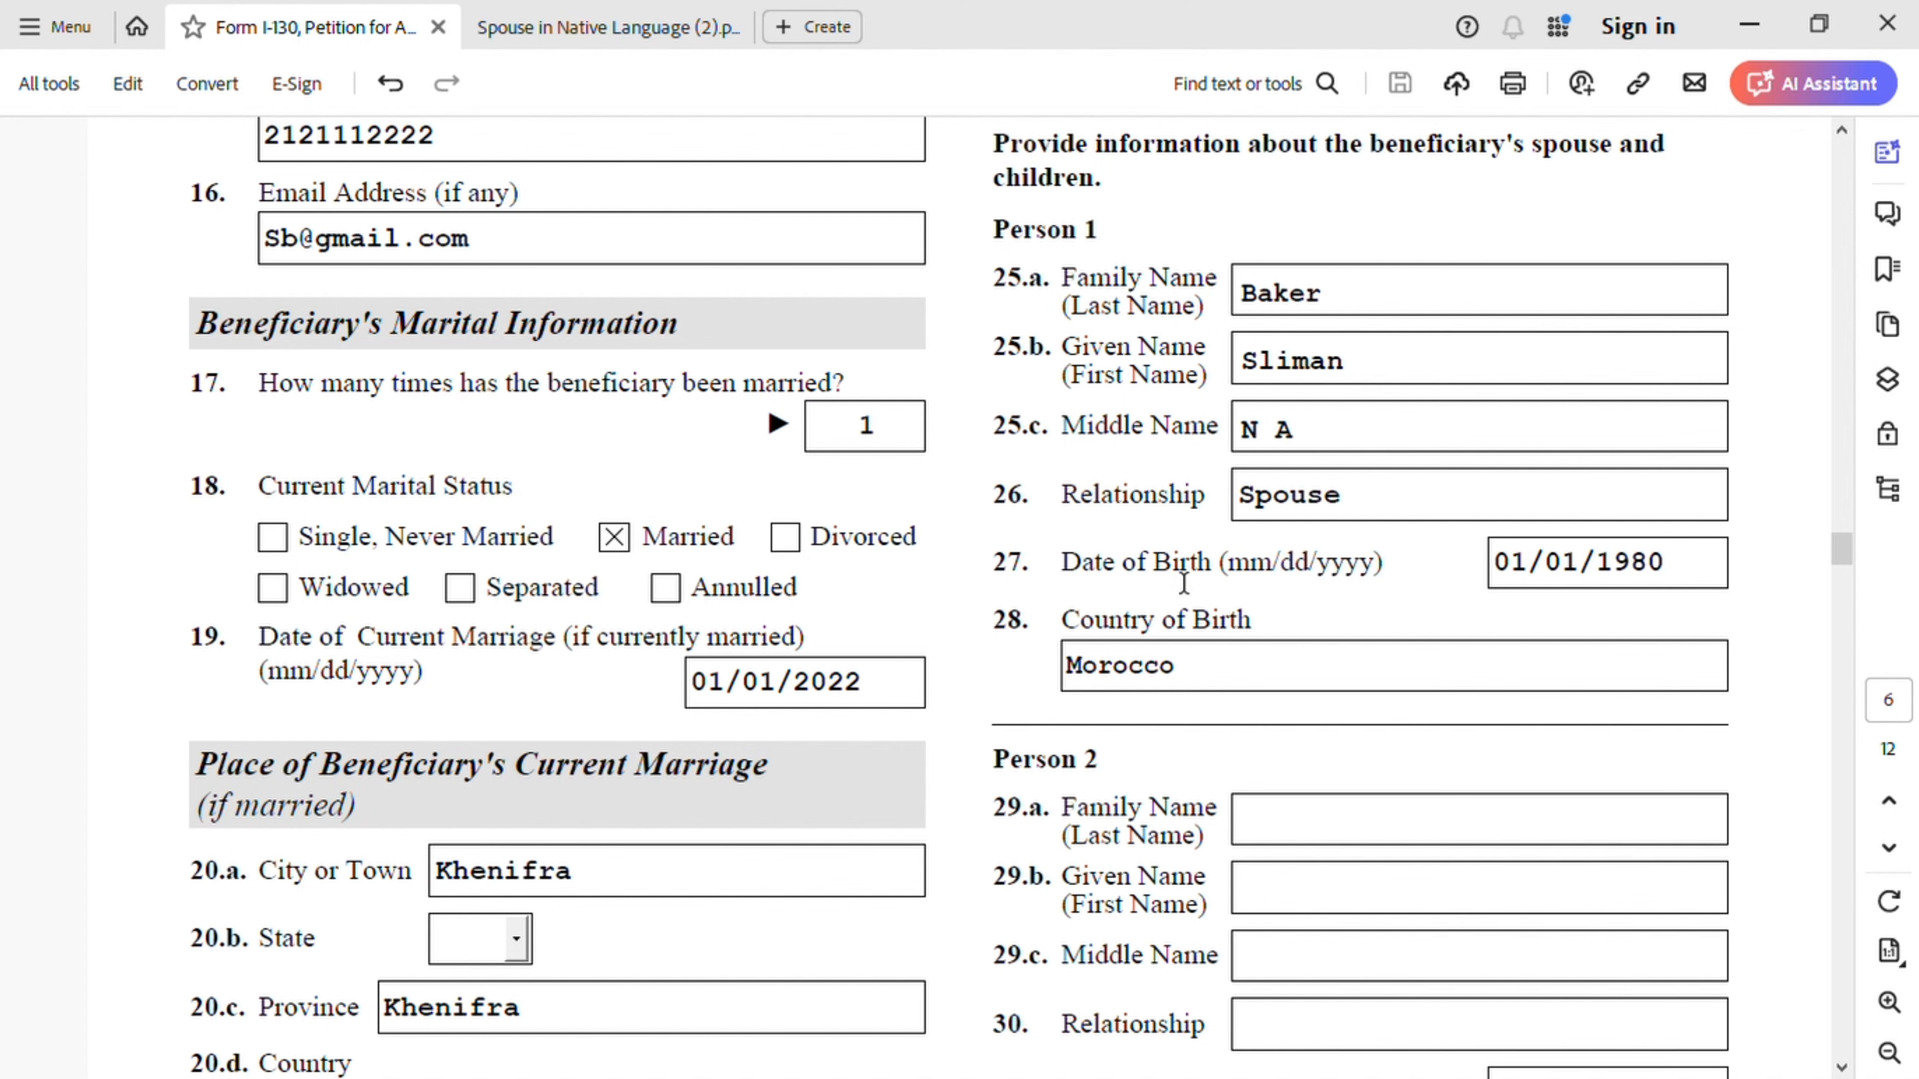
pyautogui.scroll(-17, 1183, 583)
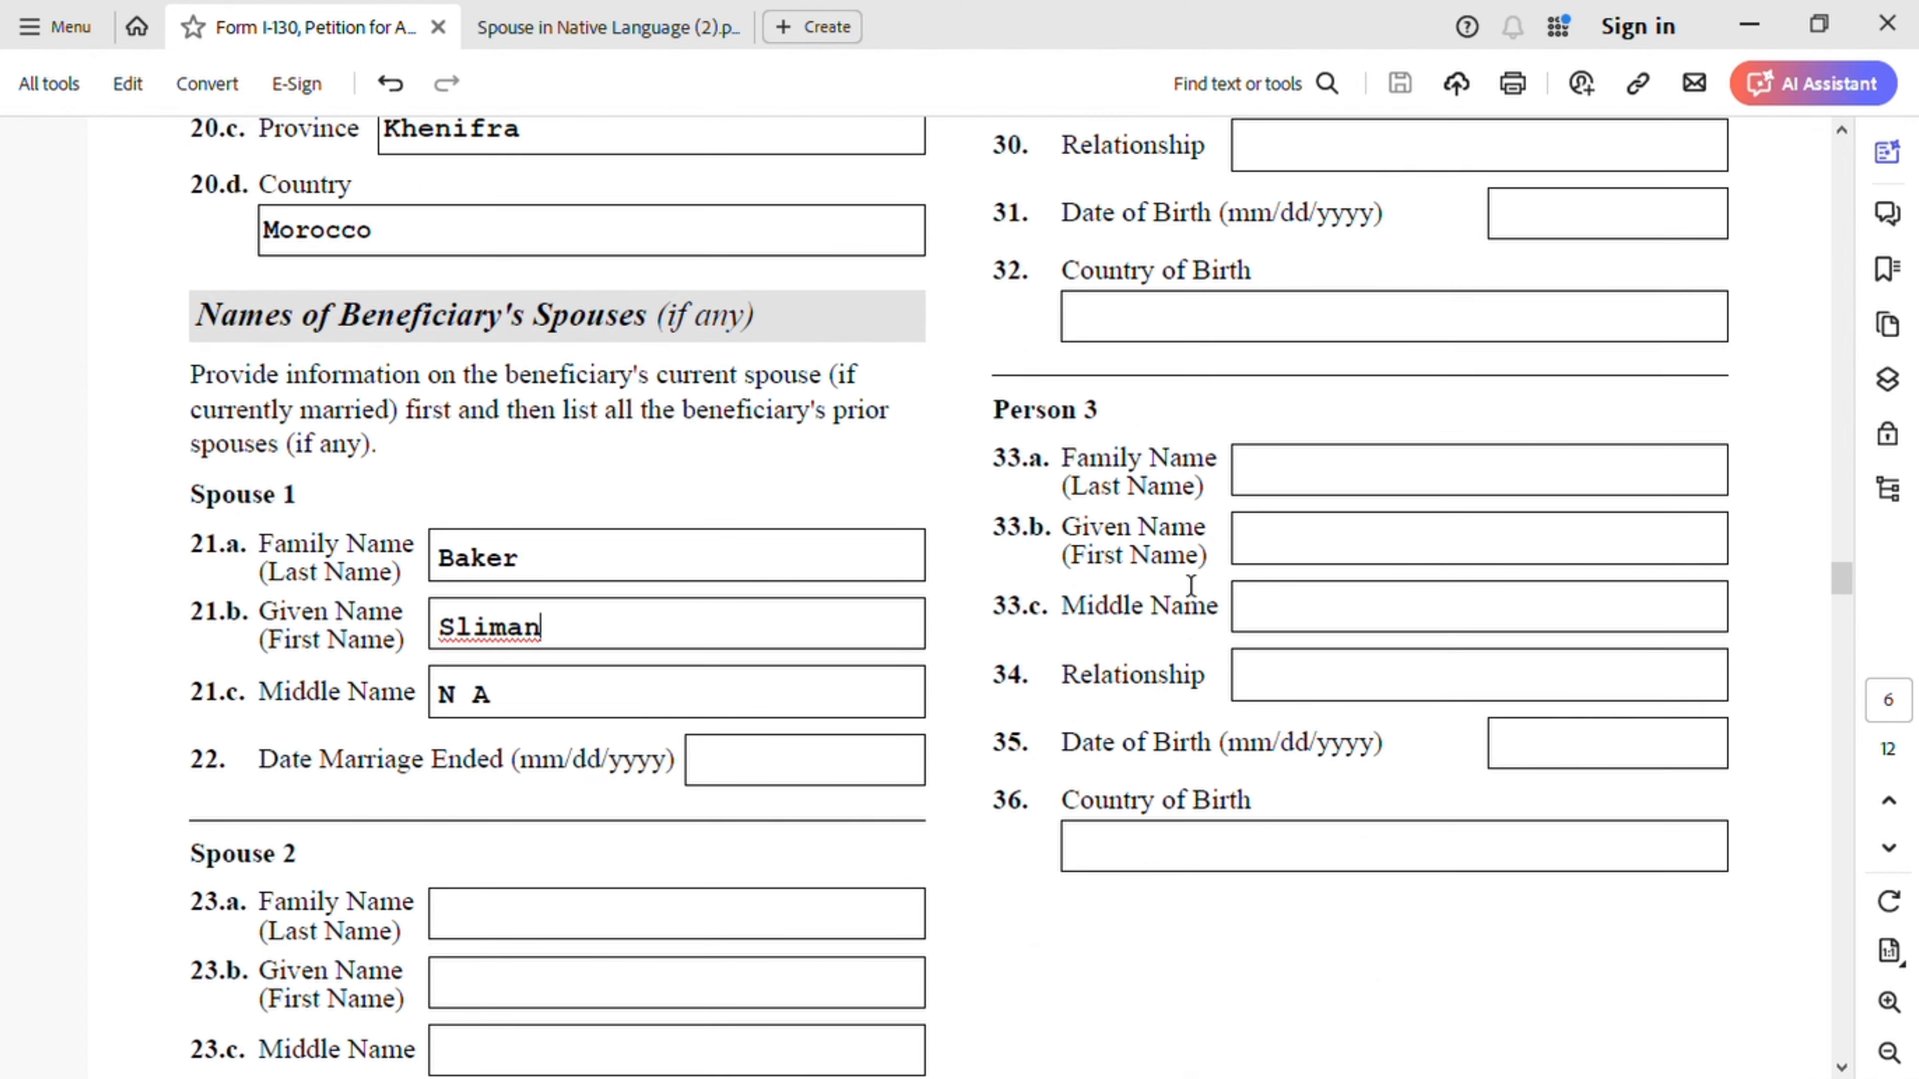
pyautogui.scroll(-8, 1191, 586)
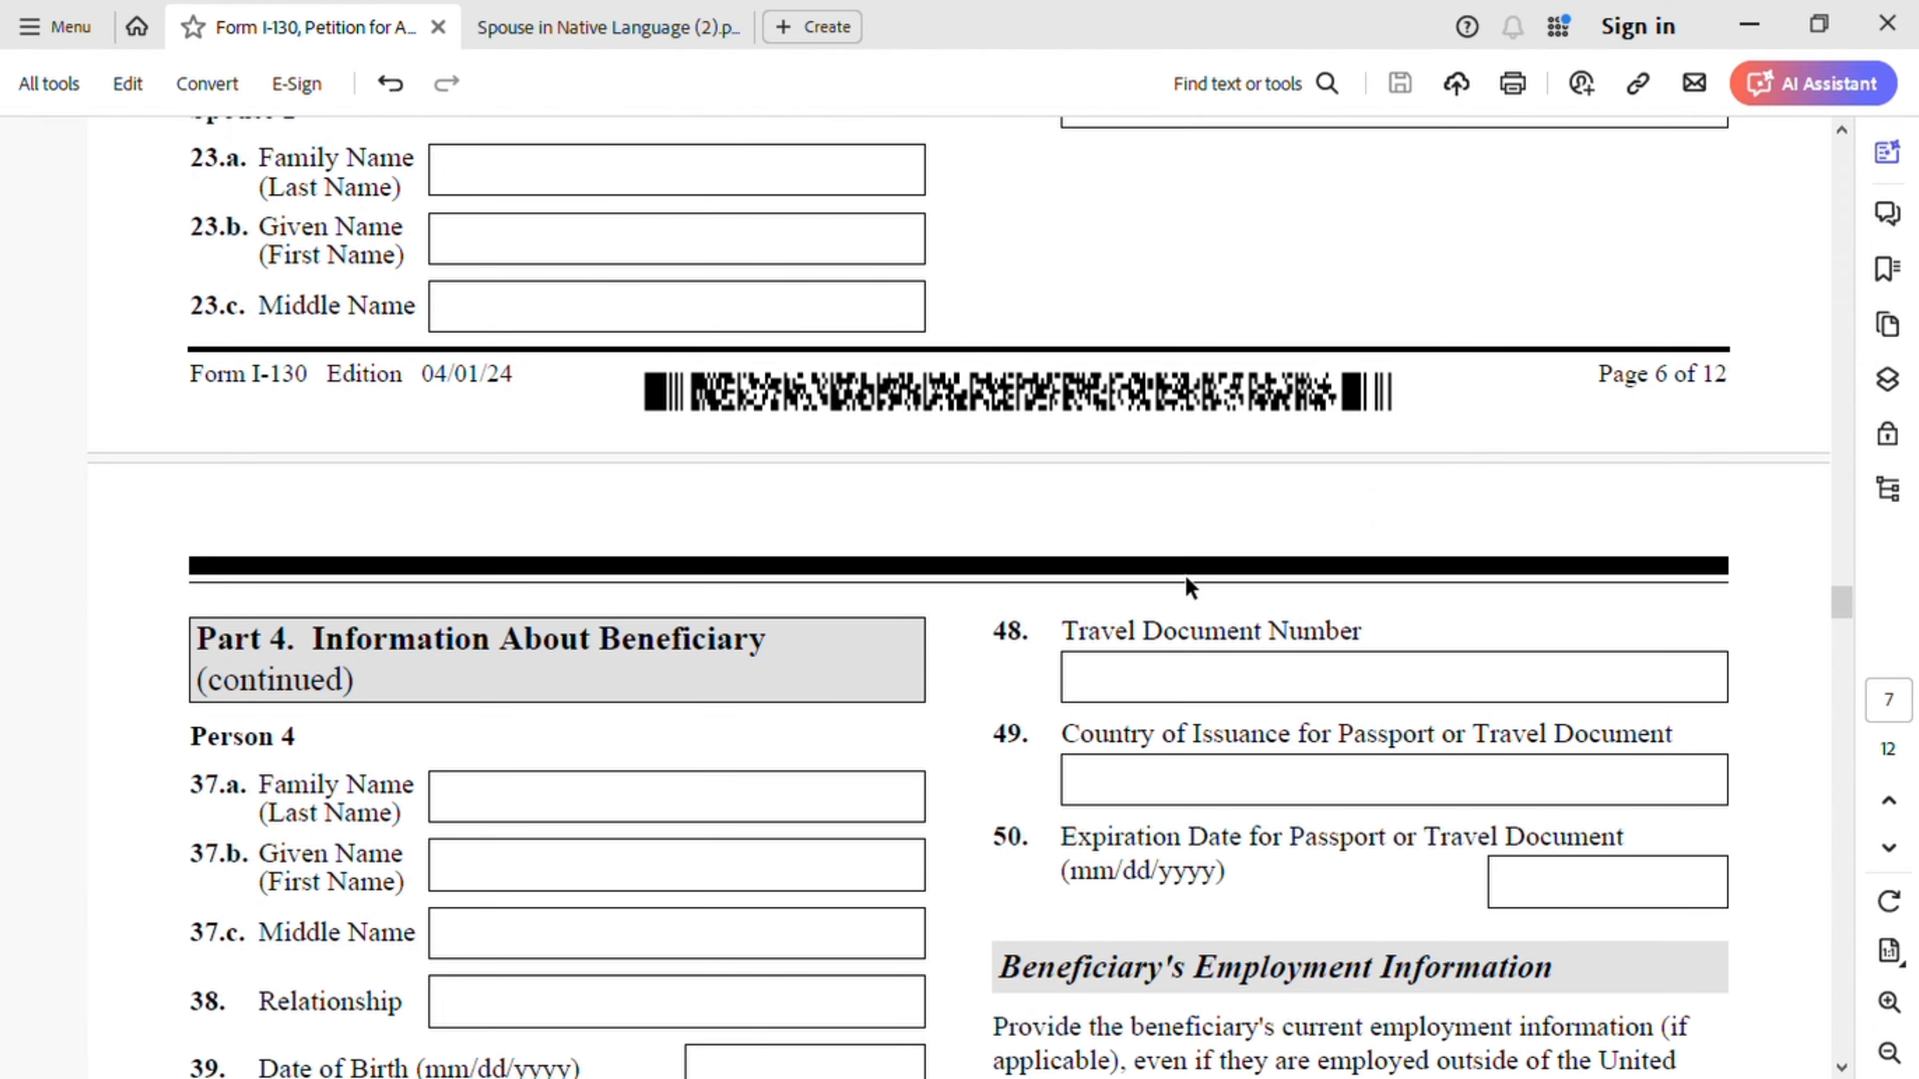
pyautogui.scroll(-5, 1188, 586)
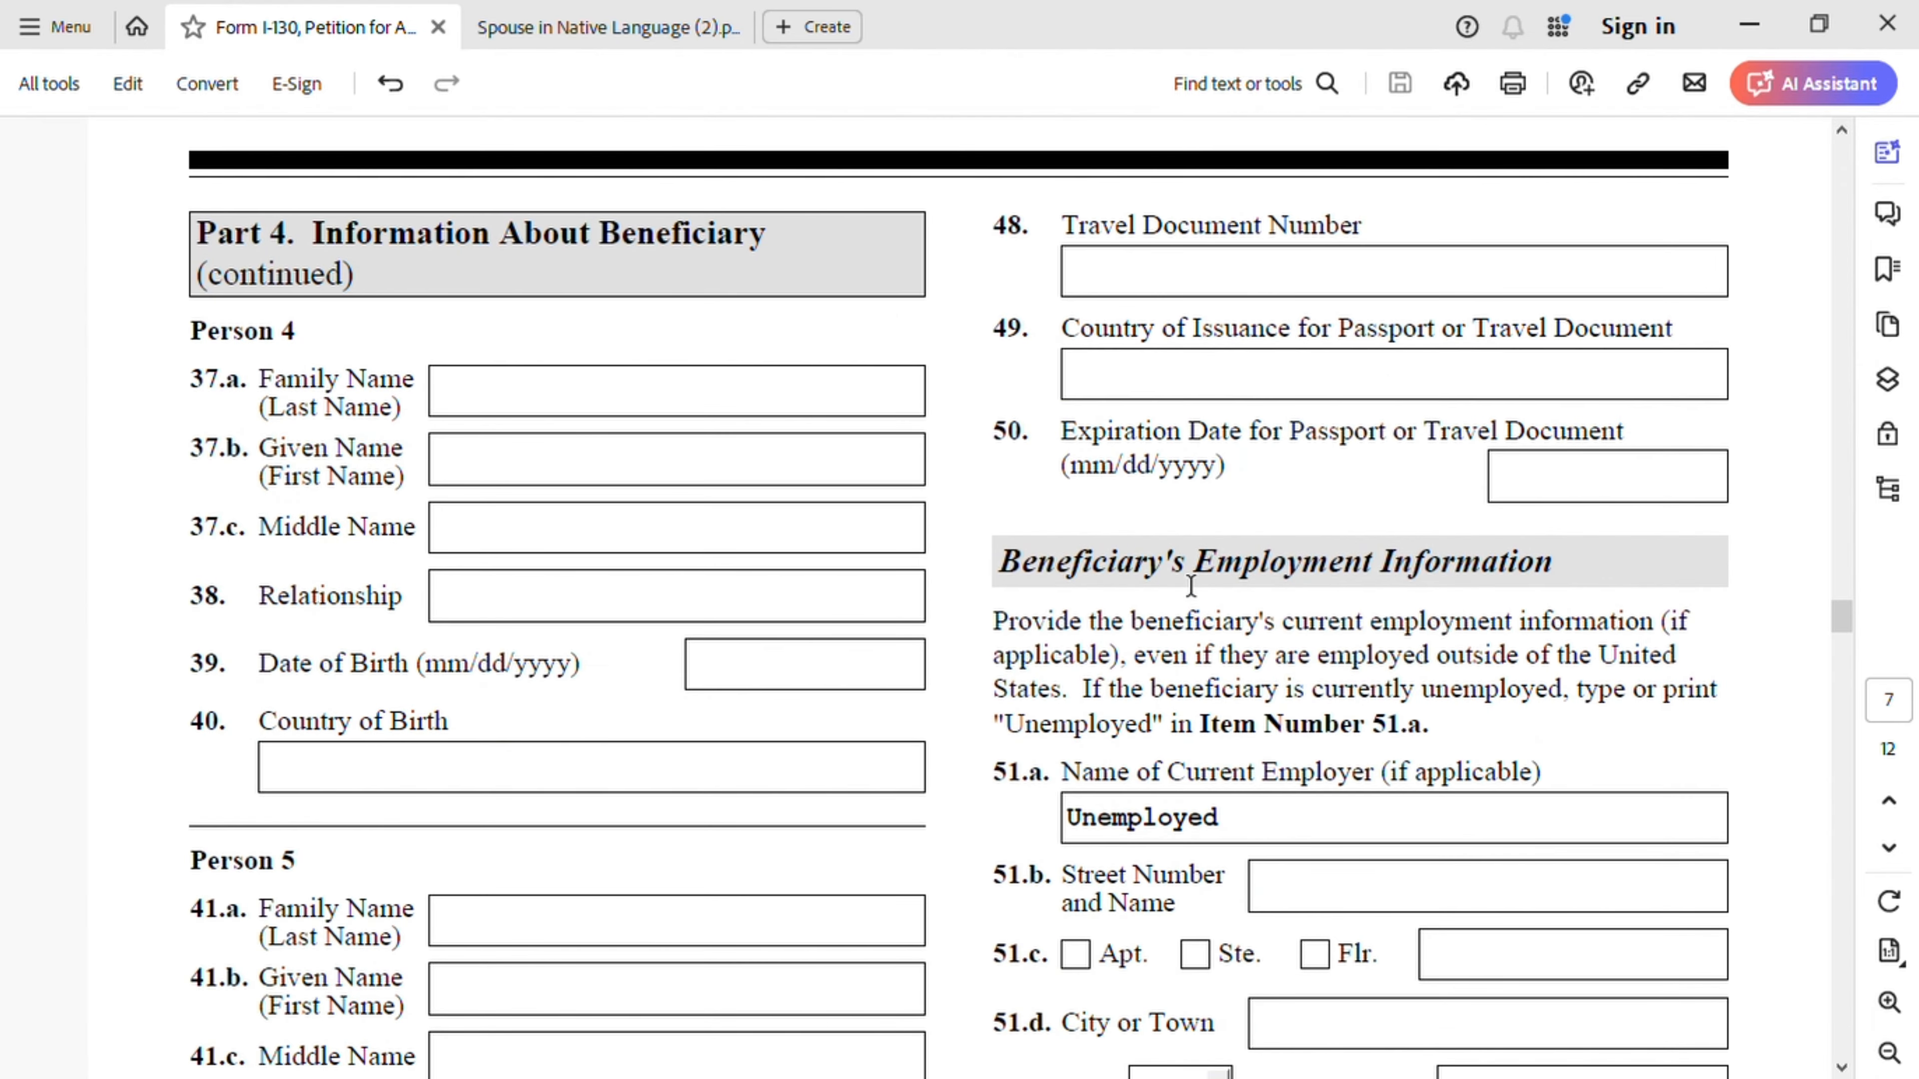
pyautogui.scroll(-11, 589, 631)
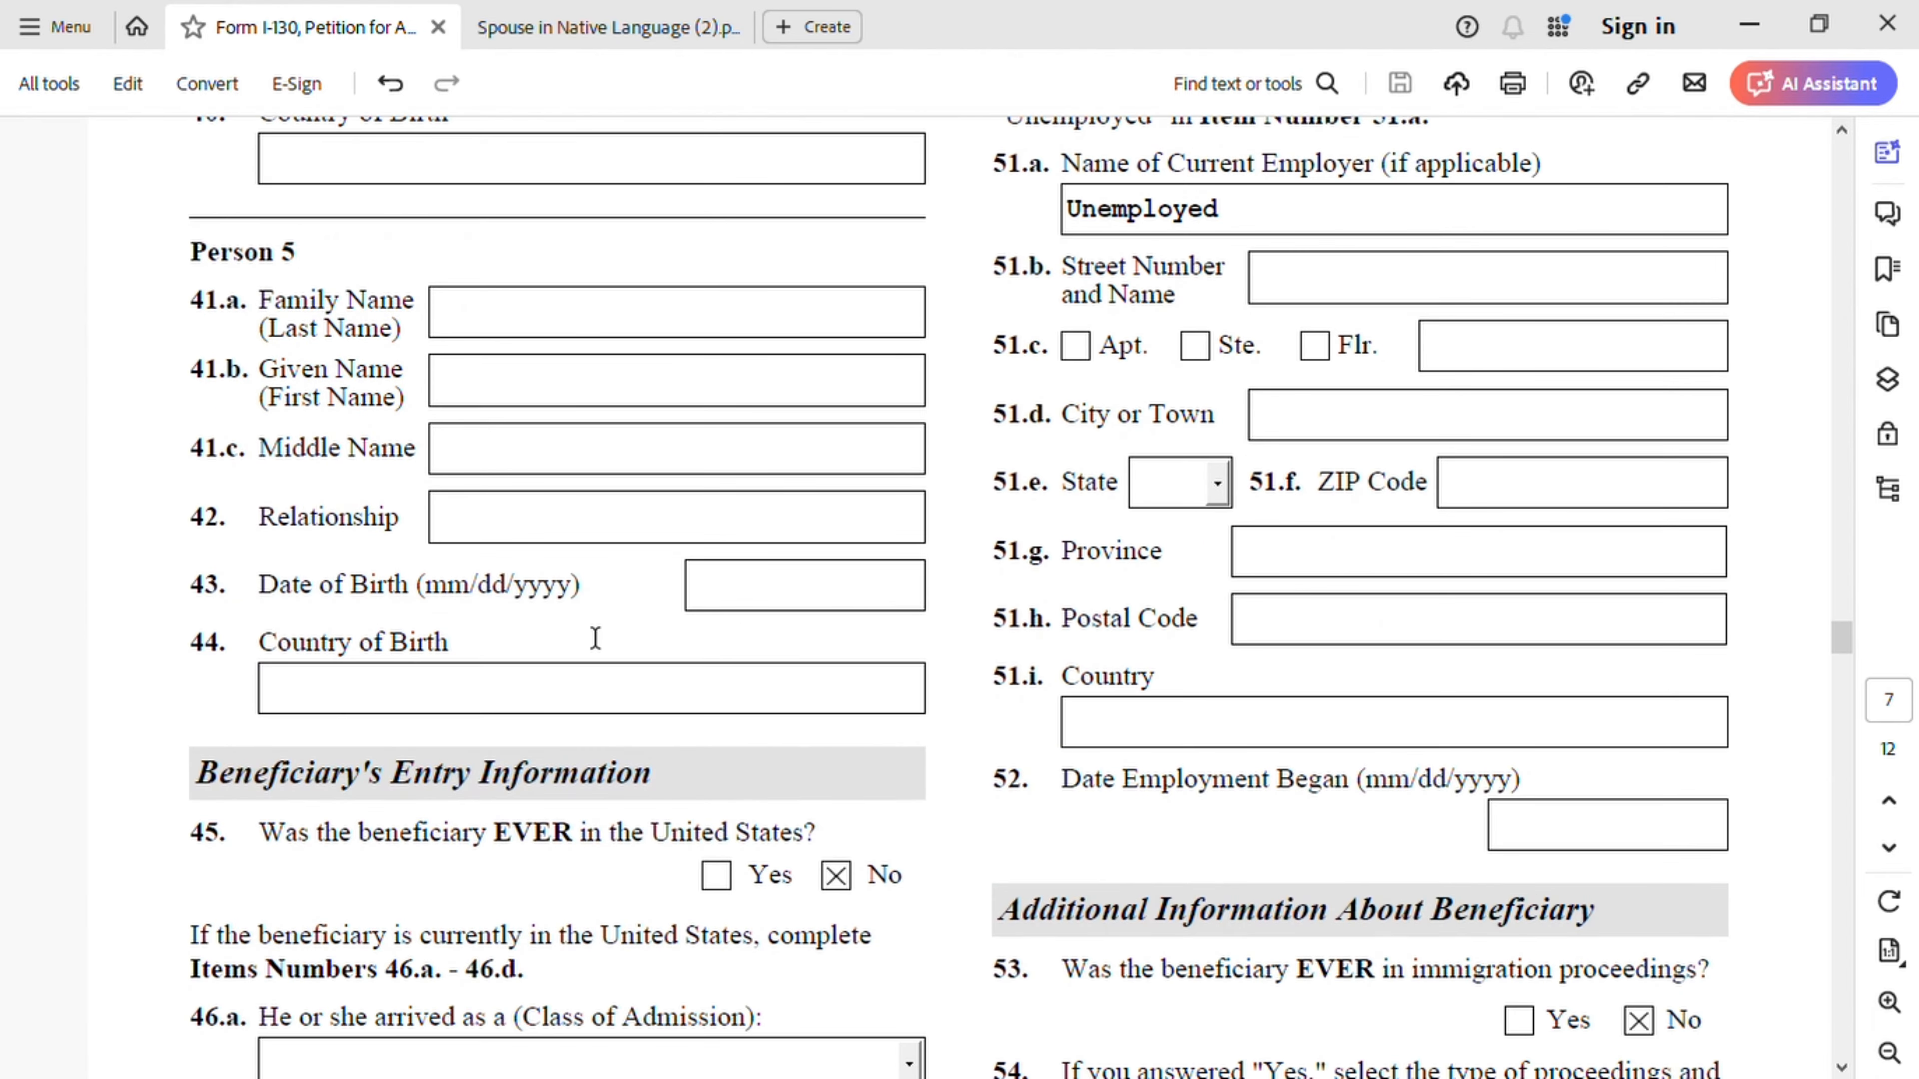
pyautogui.scroll(-4, 595, 637)
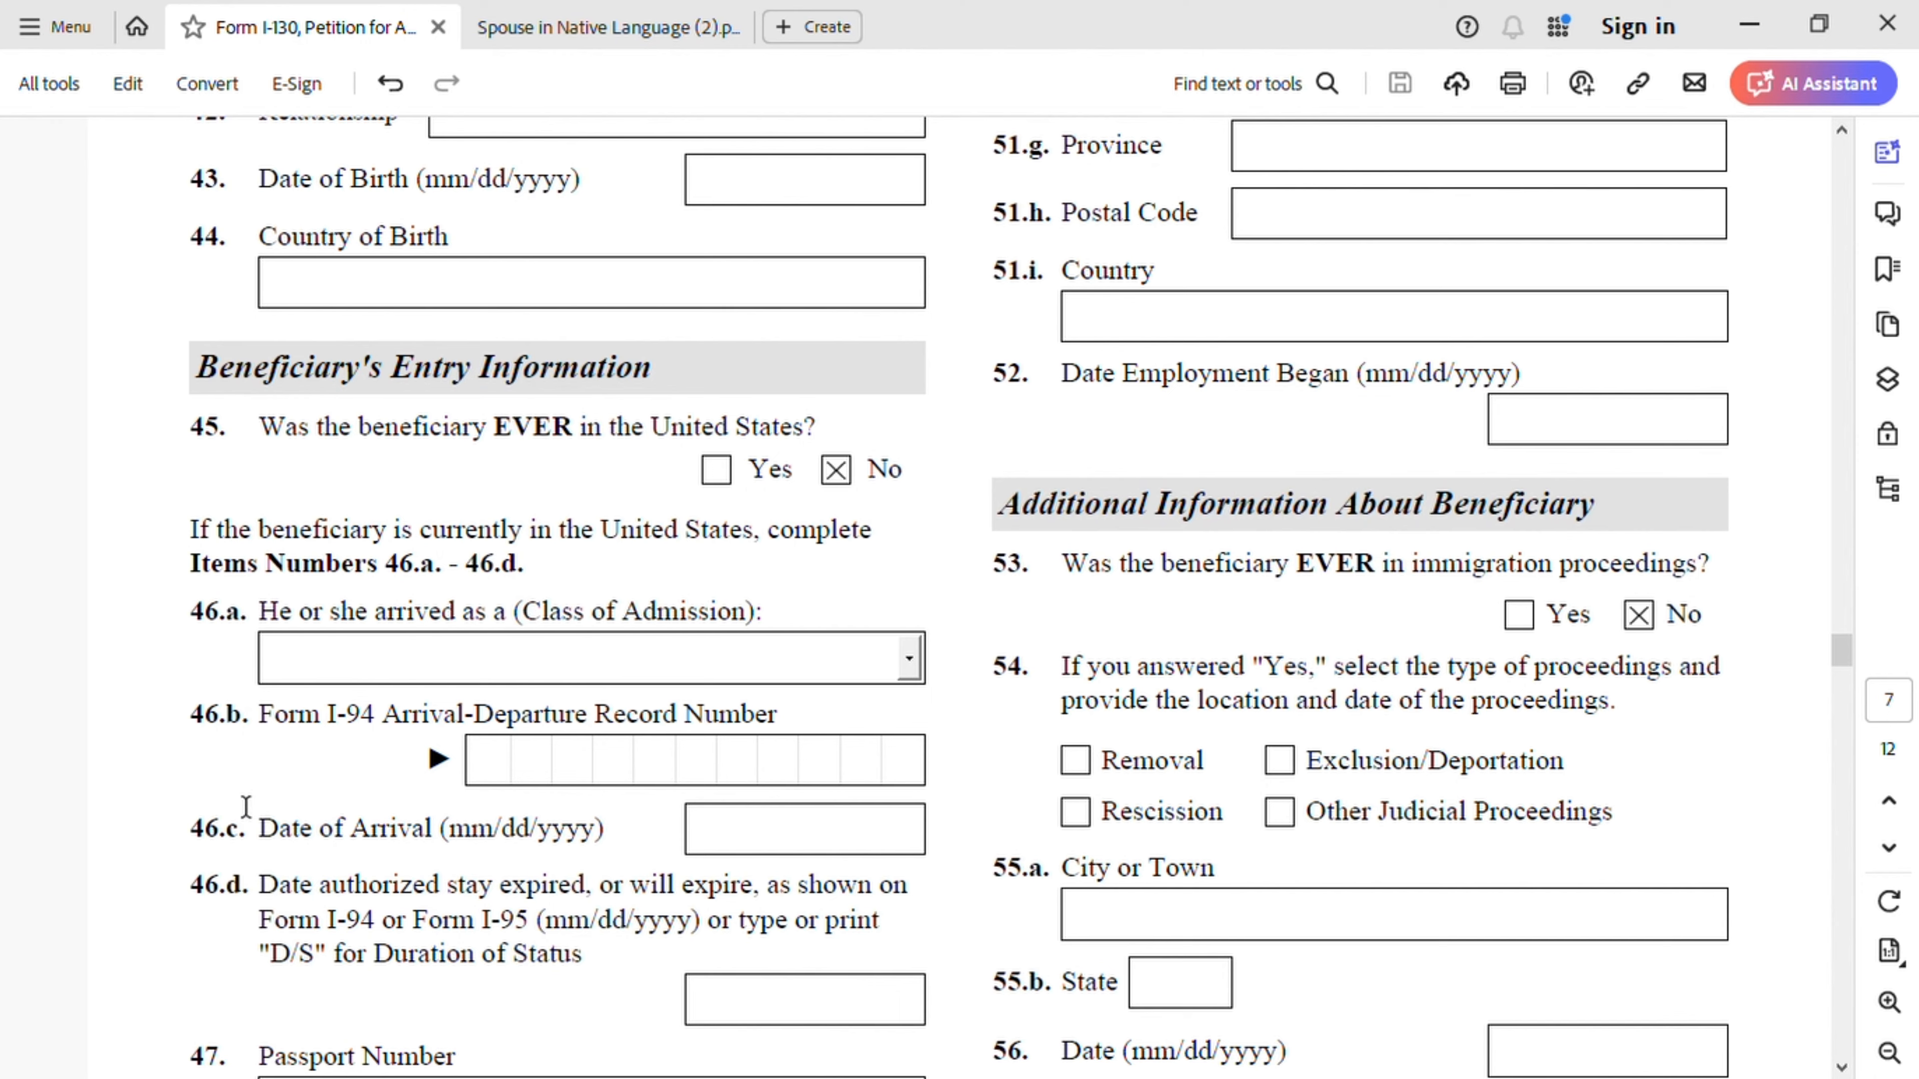
pyautogui.scroll(-3, 330, 921)
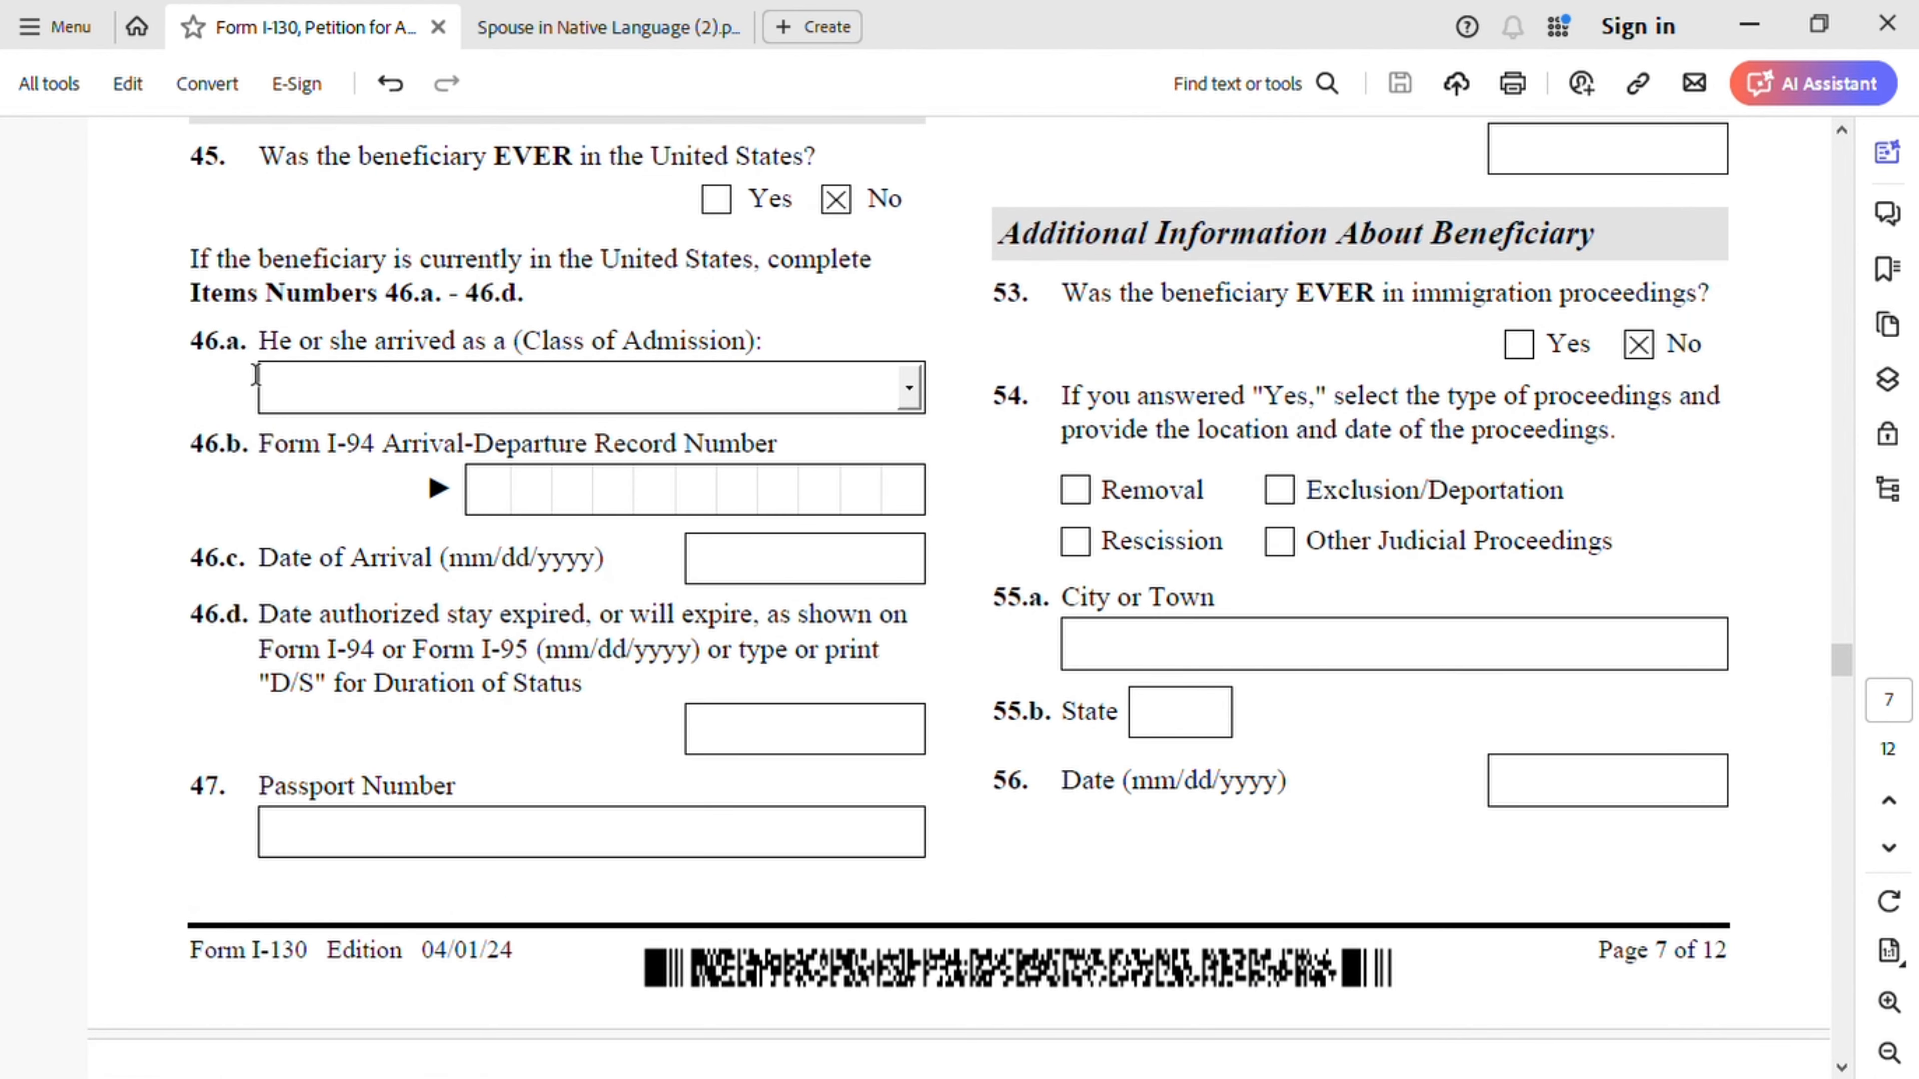
pyautogui.scroll(1, 528, 828)
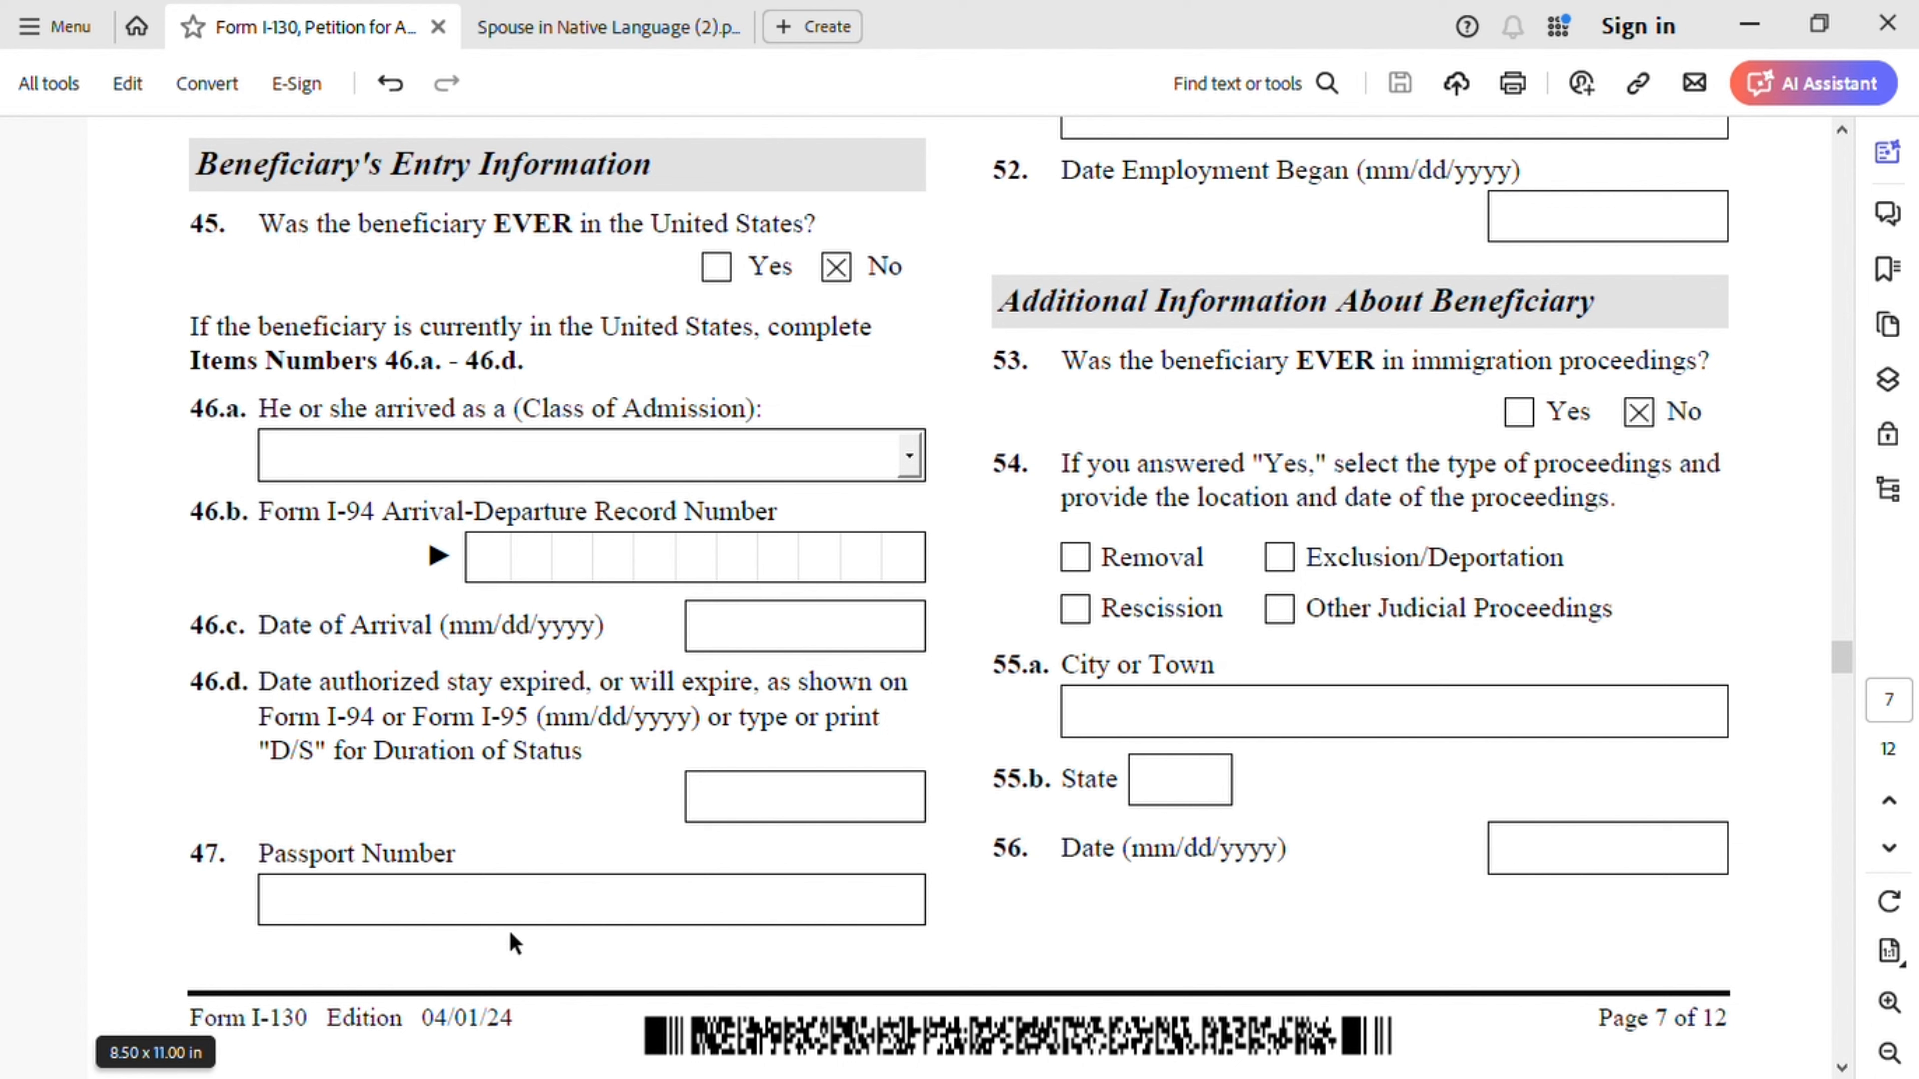
# - Enter the beneficiary's passport number, issuing country Morocco and expiration date 01/01/2028
pyautogui.click(560, 911)
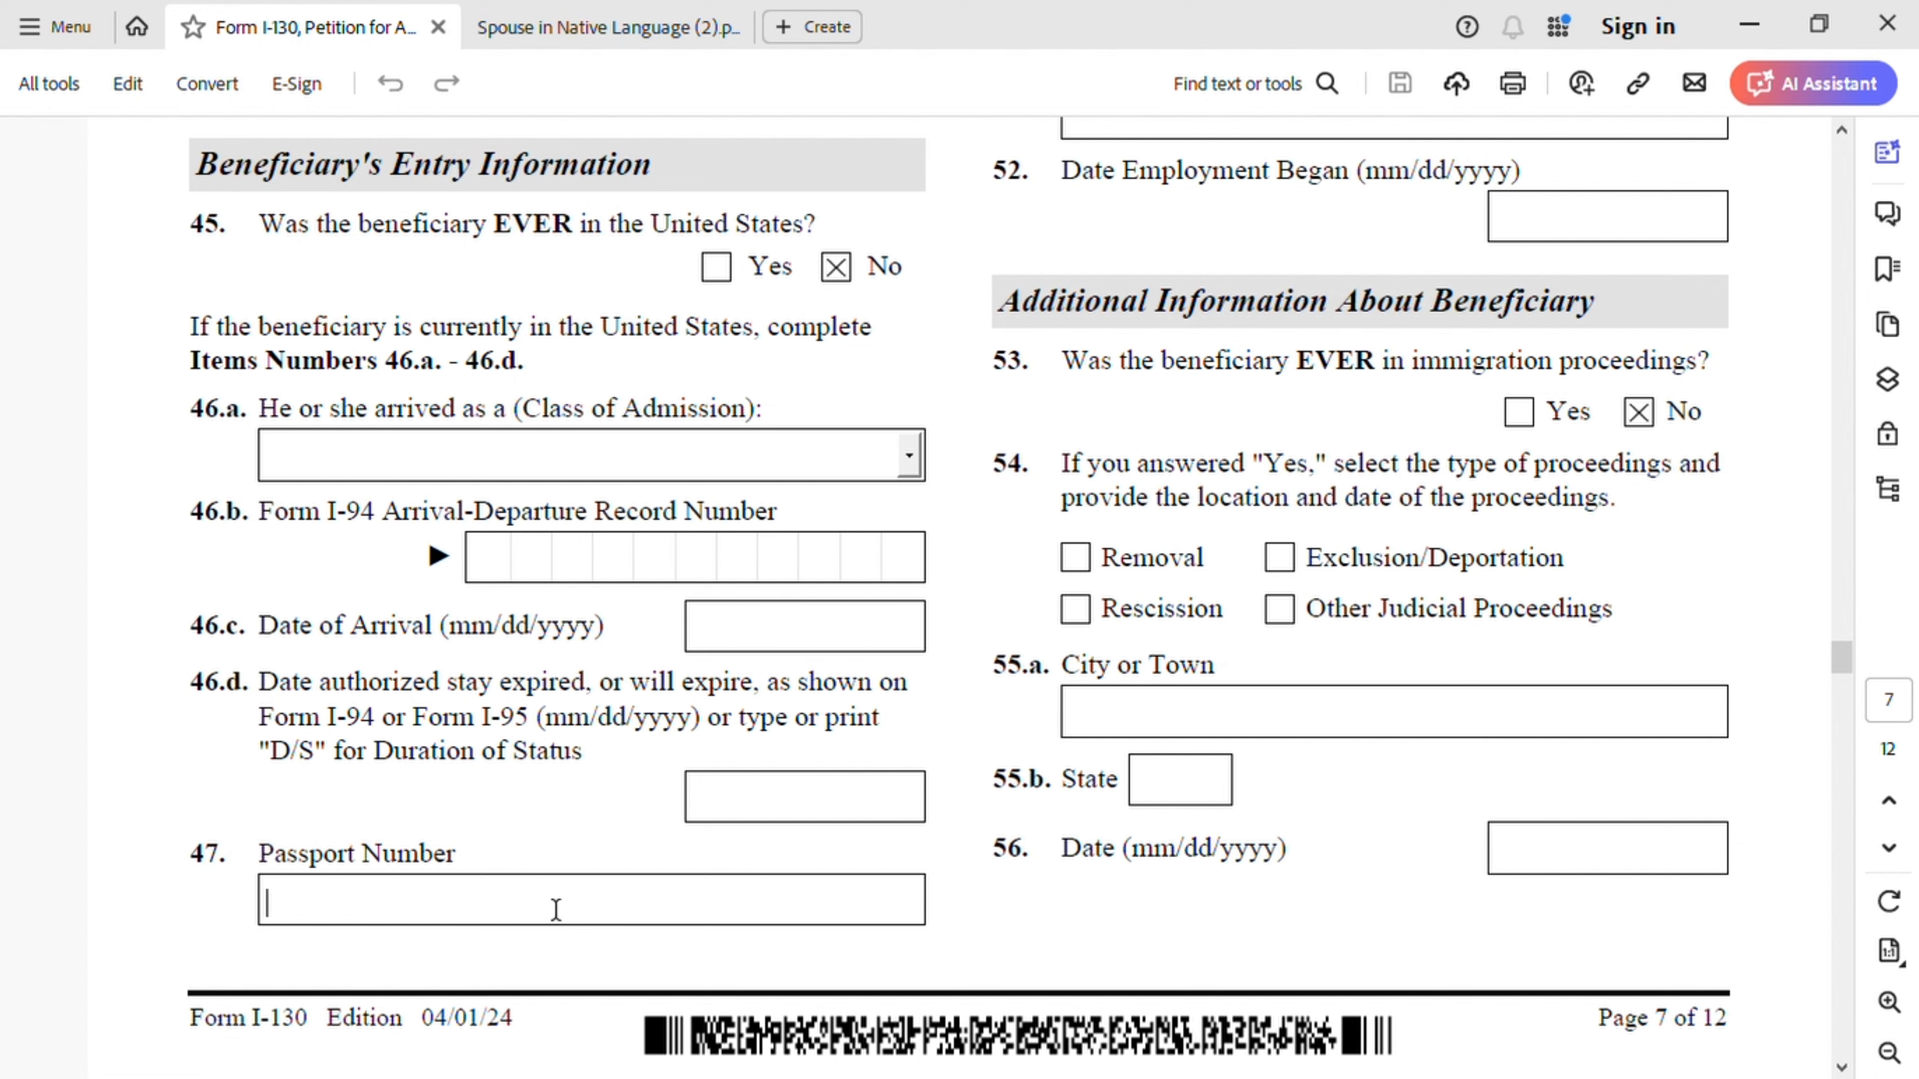
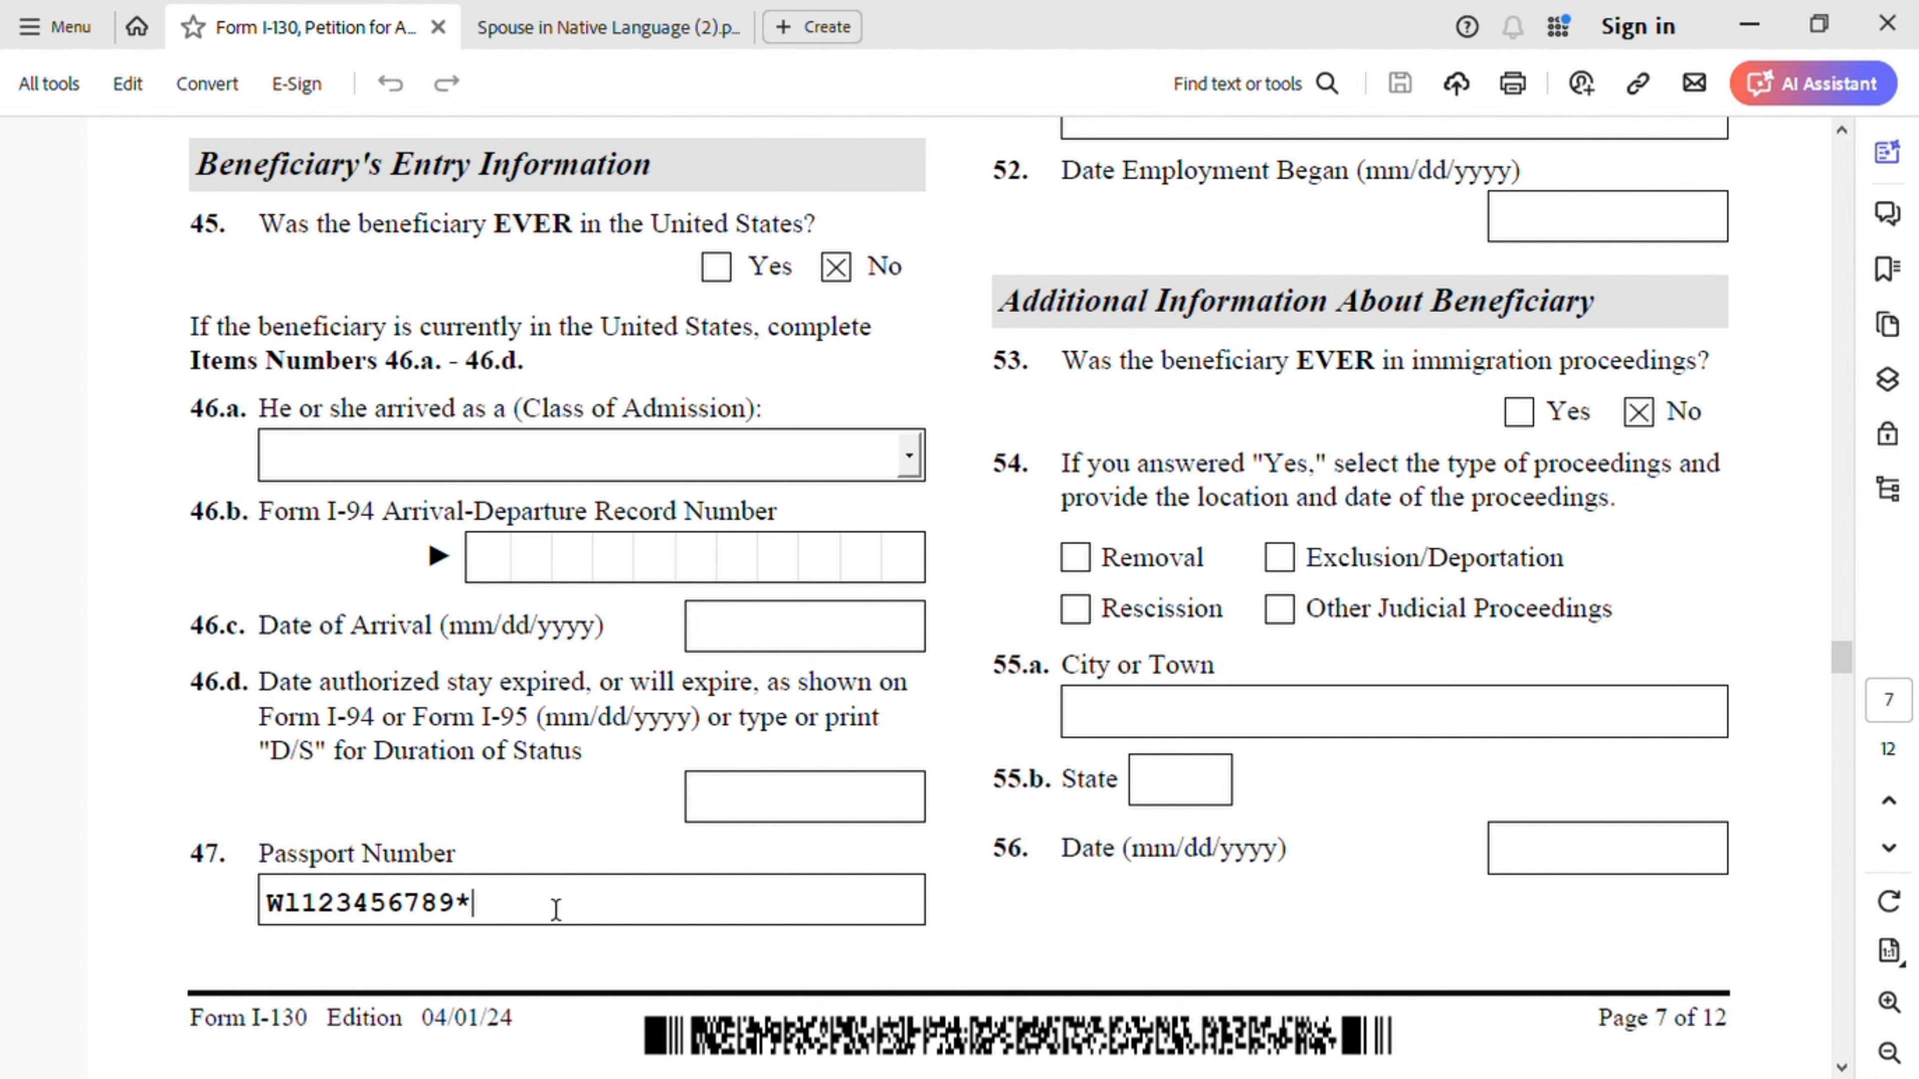
pyautogui.scroll(1, 555, 907)
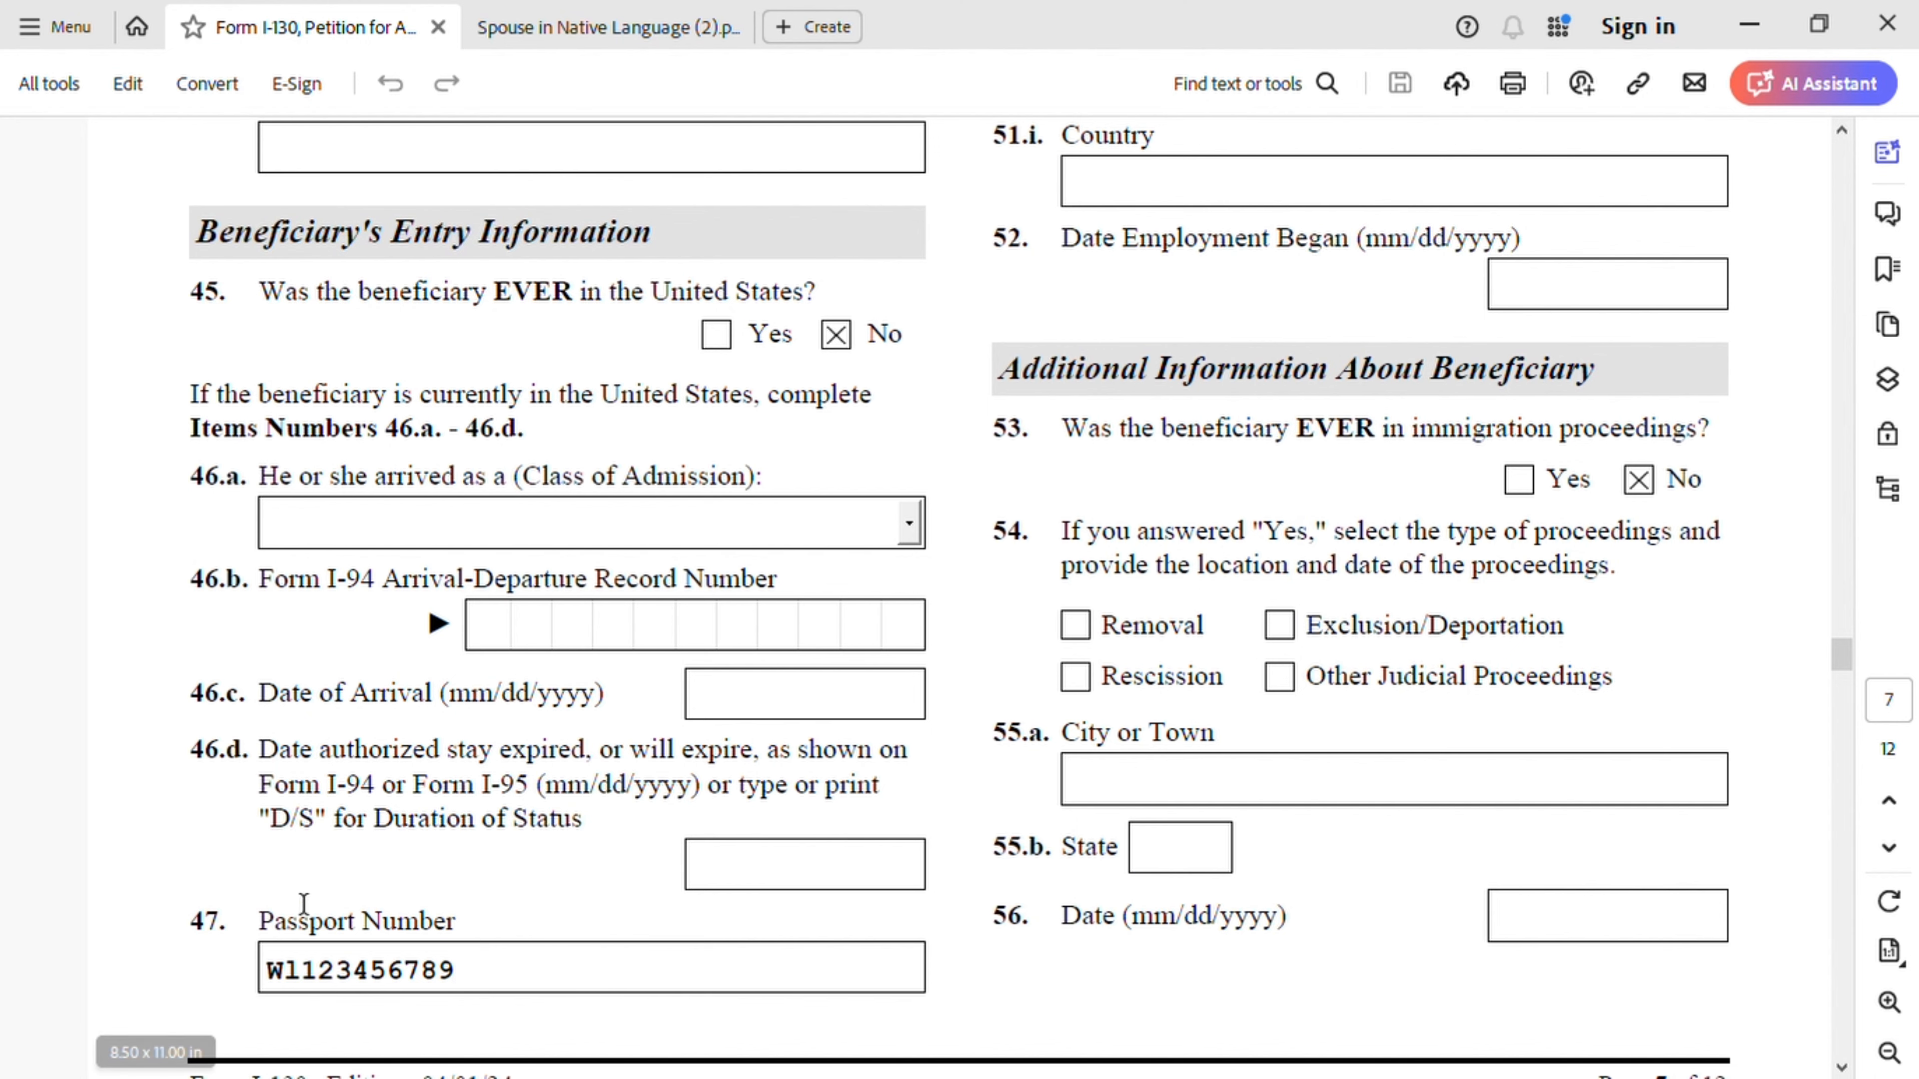
pyautogui.scroll(3, 1071, 869)
pyautogui.scroll(20, 1072, 869)
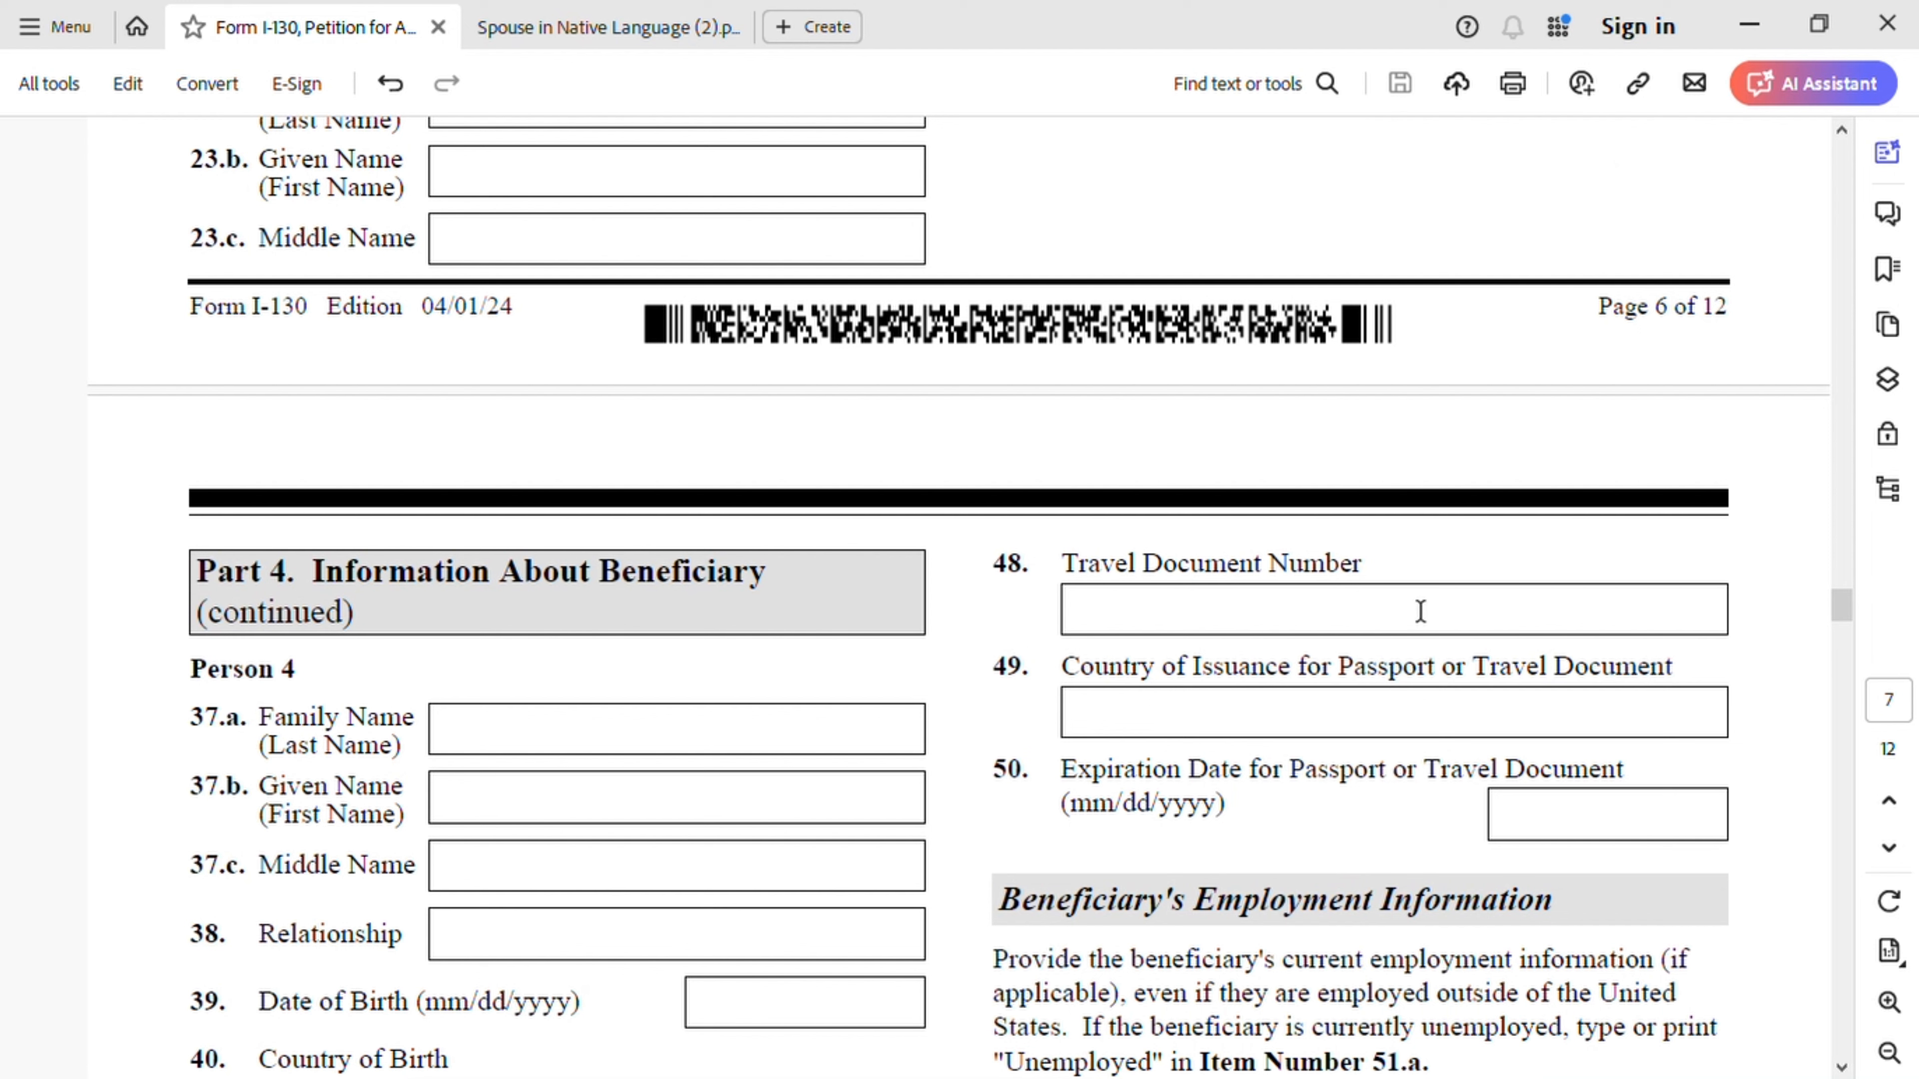
pyautogui.click(1305, 734)
pyautogui.write('Morocco')
pyautogui.click(1612, 835)
pyautogui.write('01/')
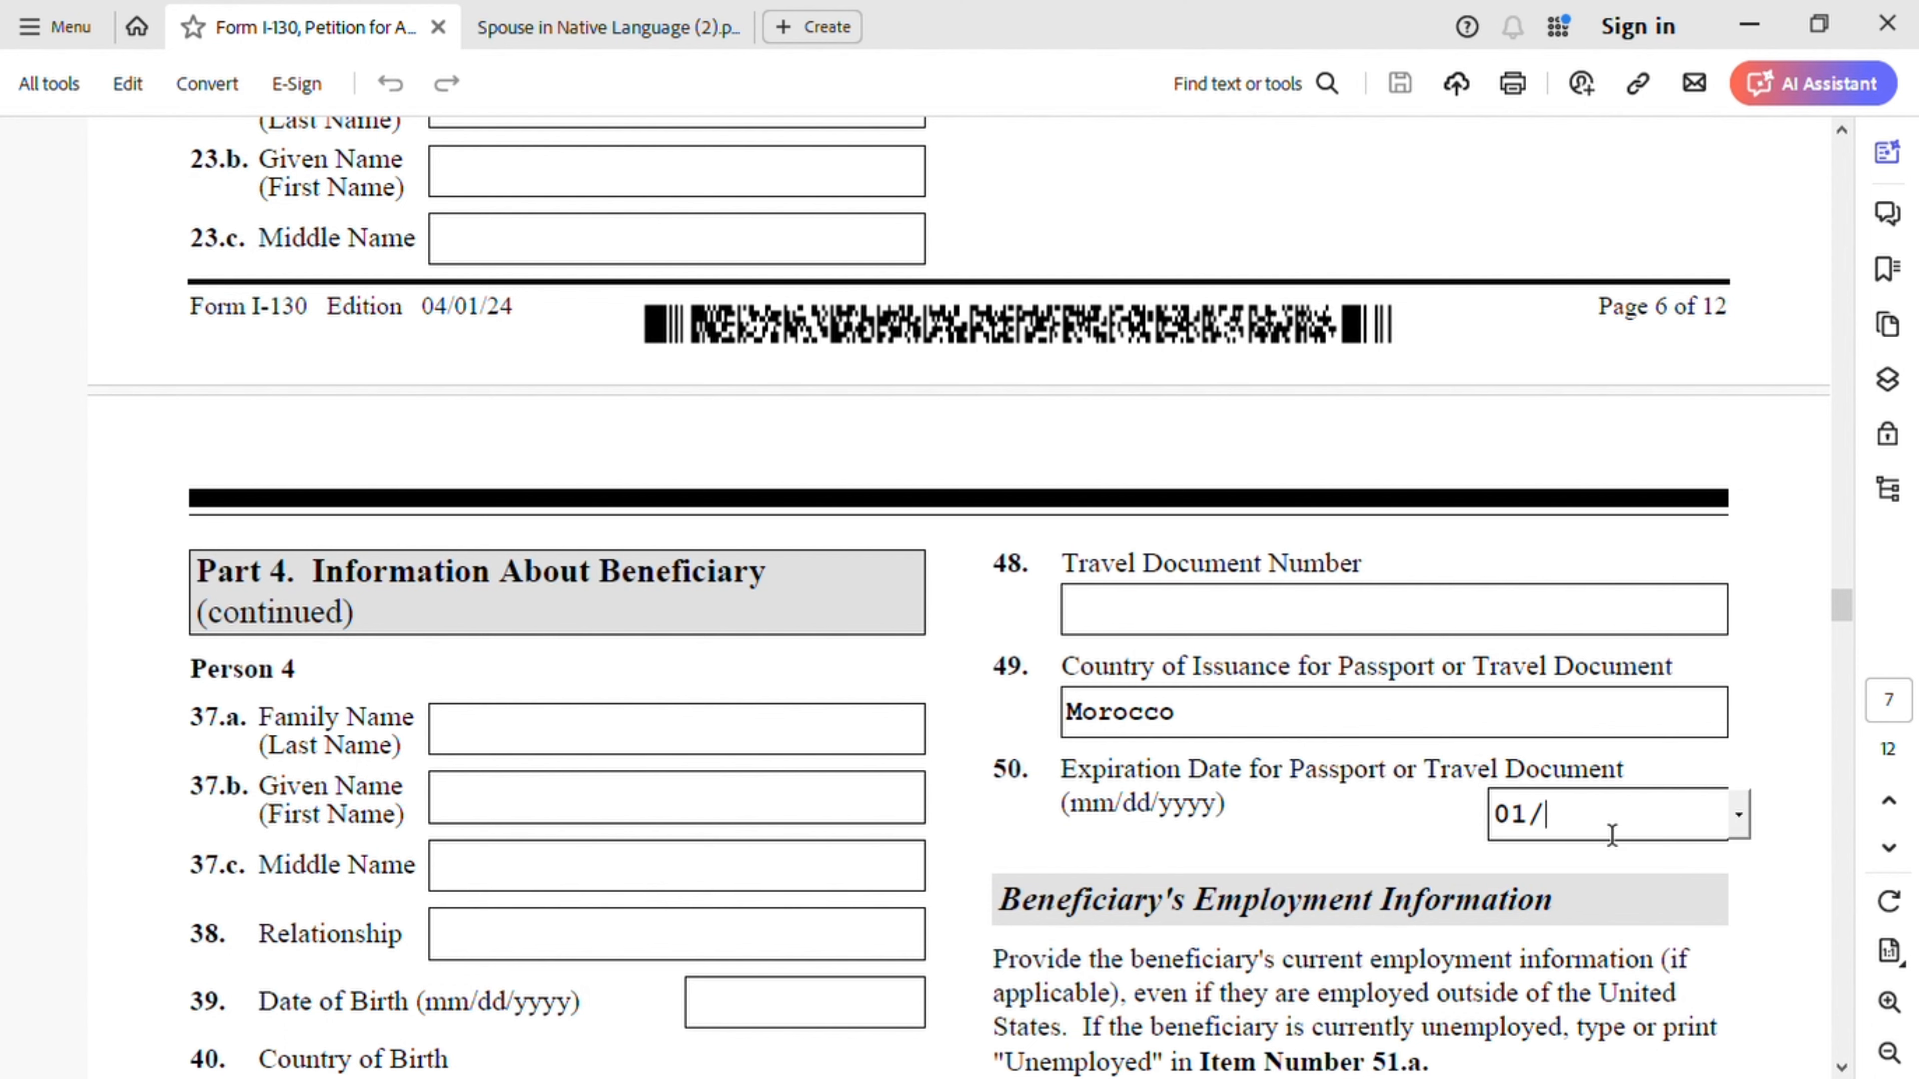
pyautogui.write('01/2028')
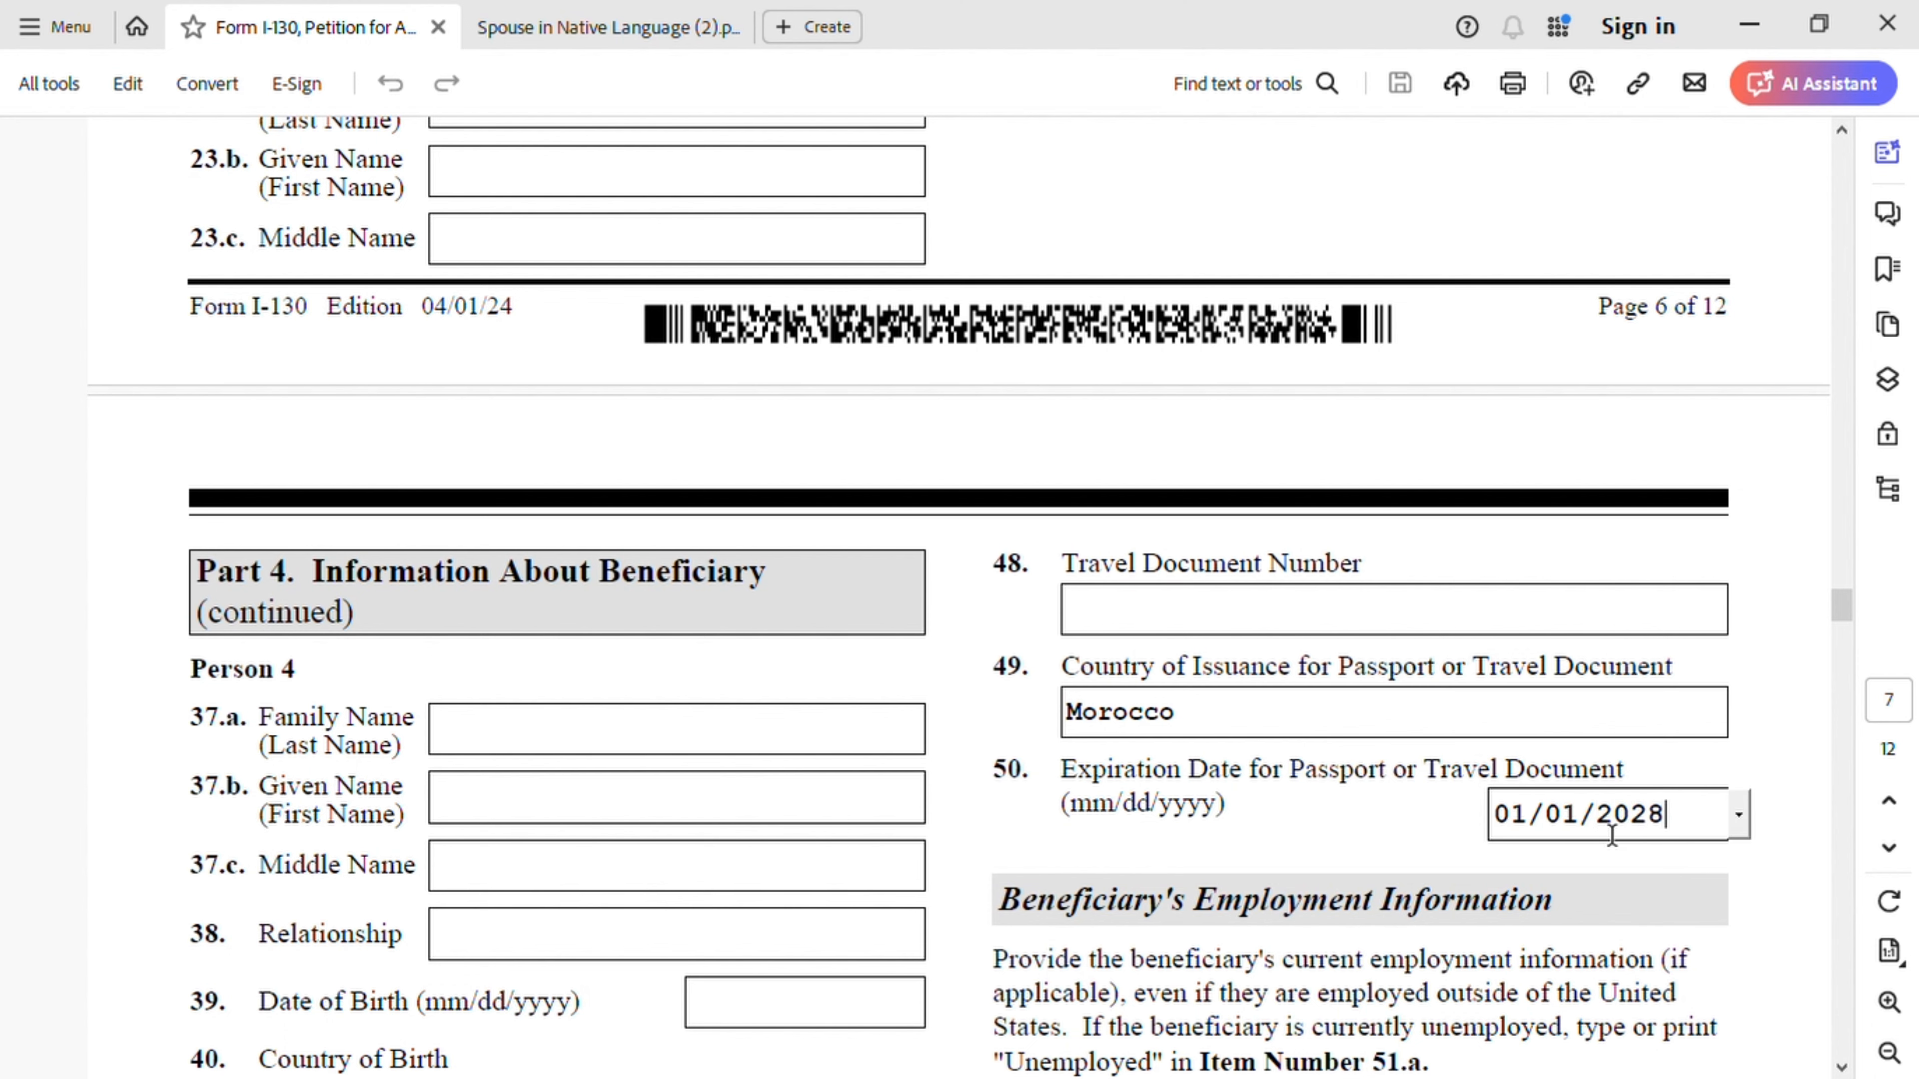
# - Scroll past items 51–56 to page 8's native-language name, address and Casablanca consulate entries
pyautogui.scroll(-6, 1649, 868)
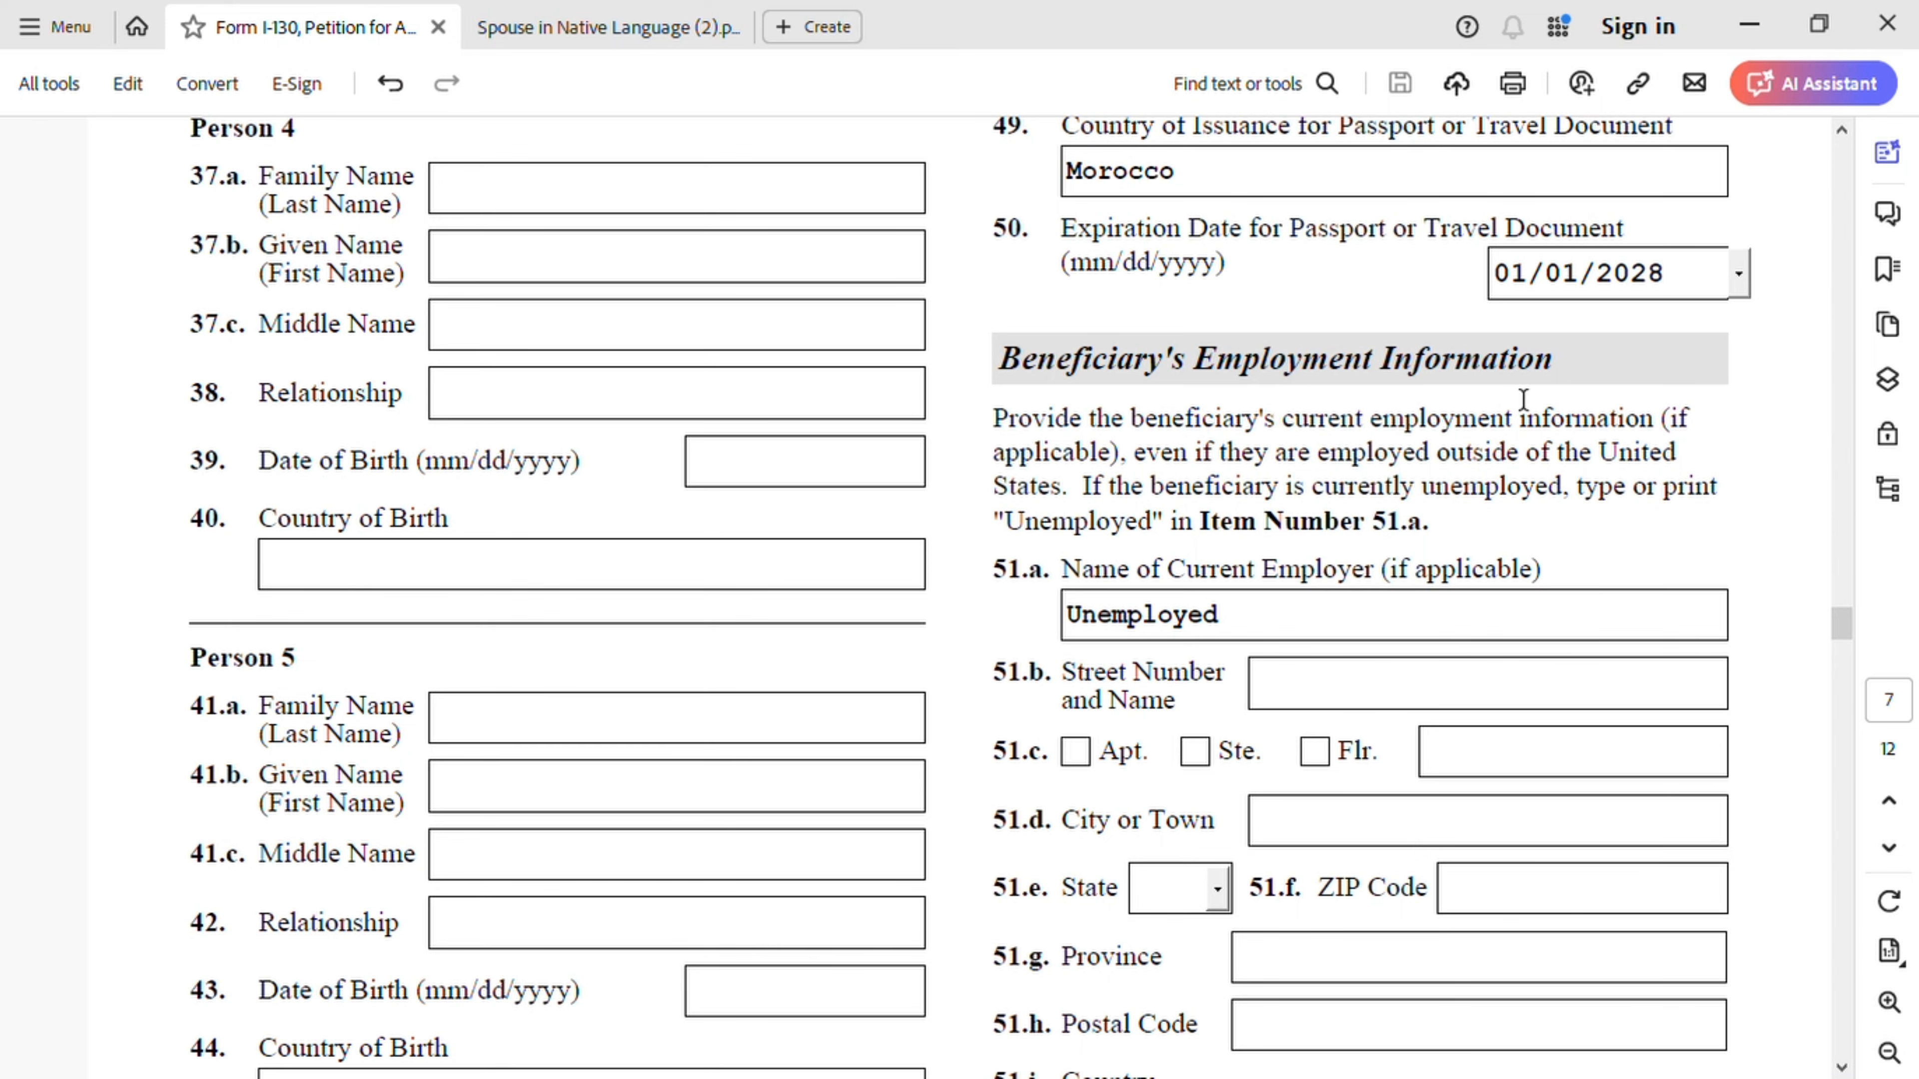
pyautogui.scroll(-1, 1553, 541)
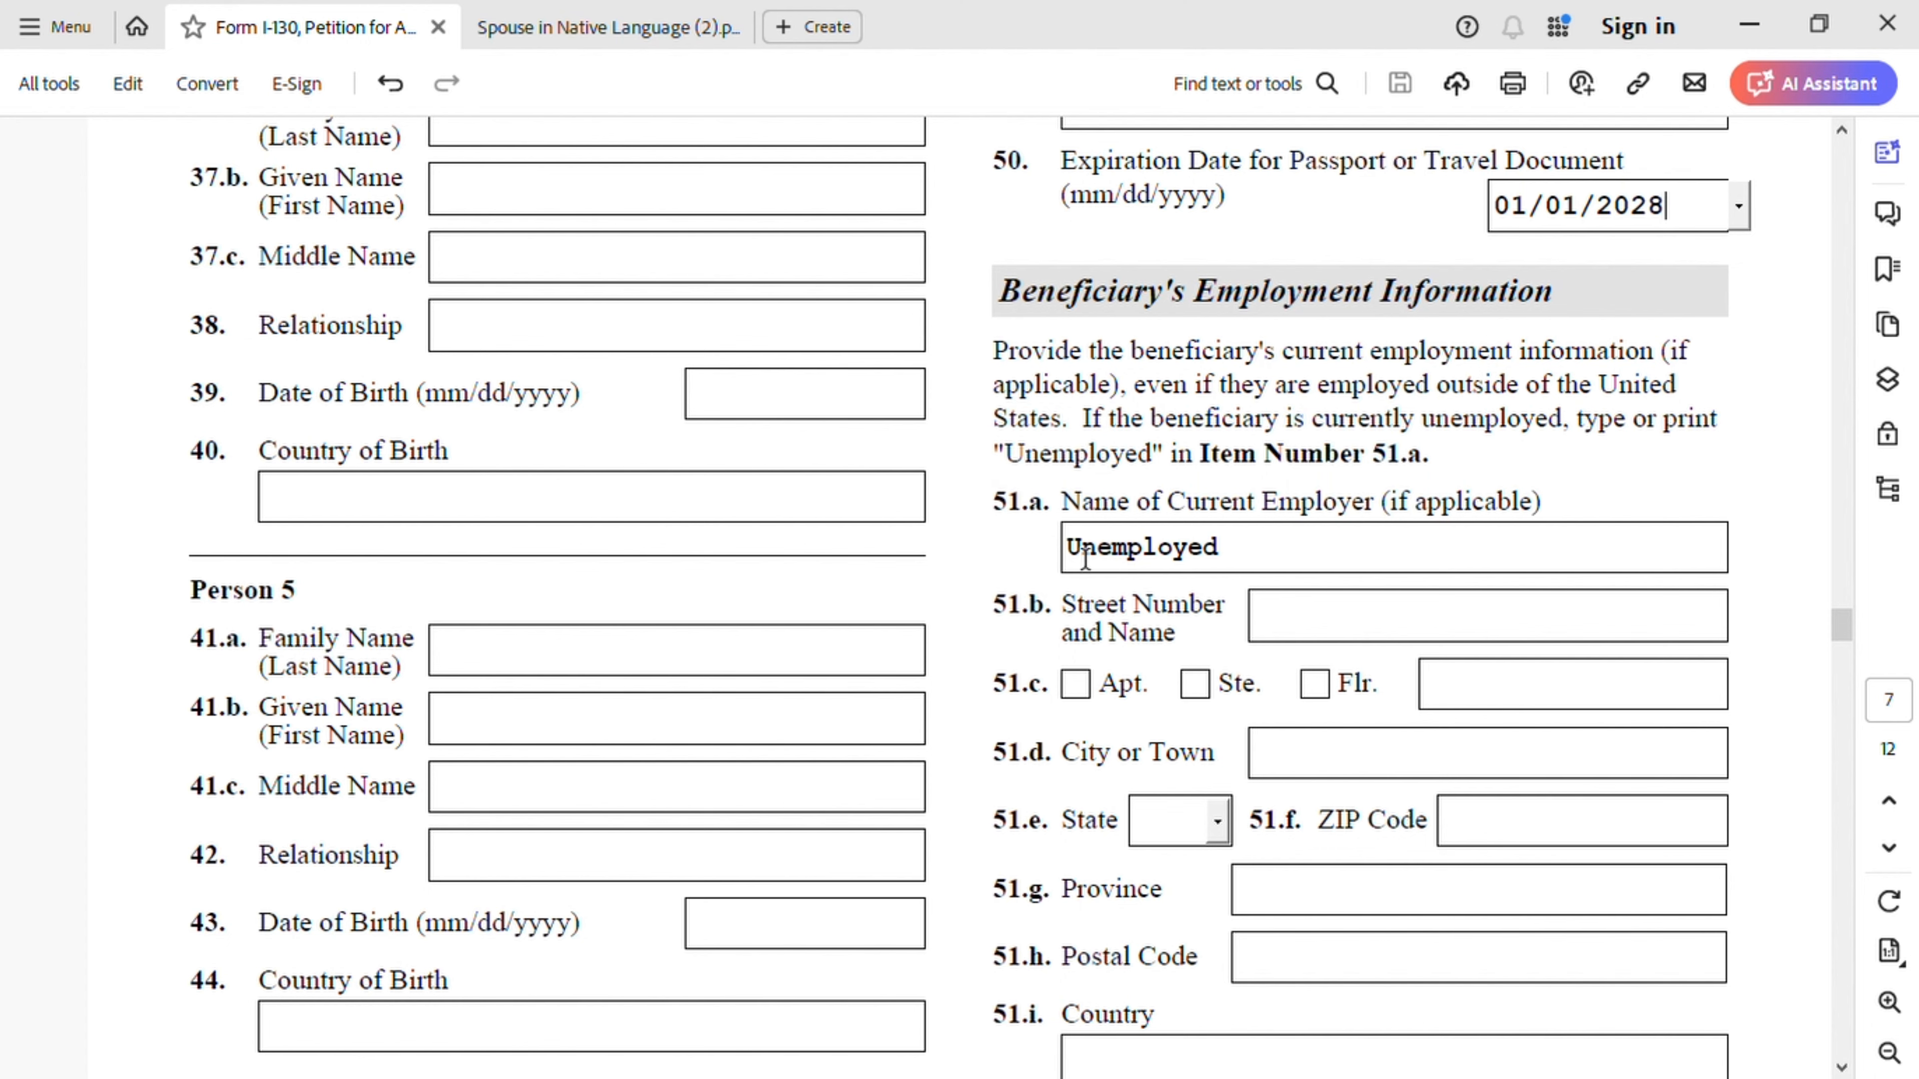
pyautogui.scroll(-1, 1085, 559)
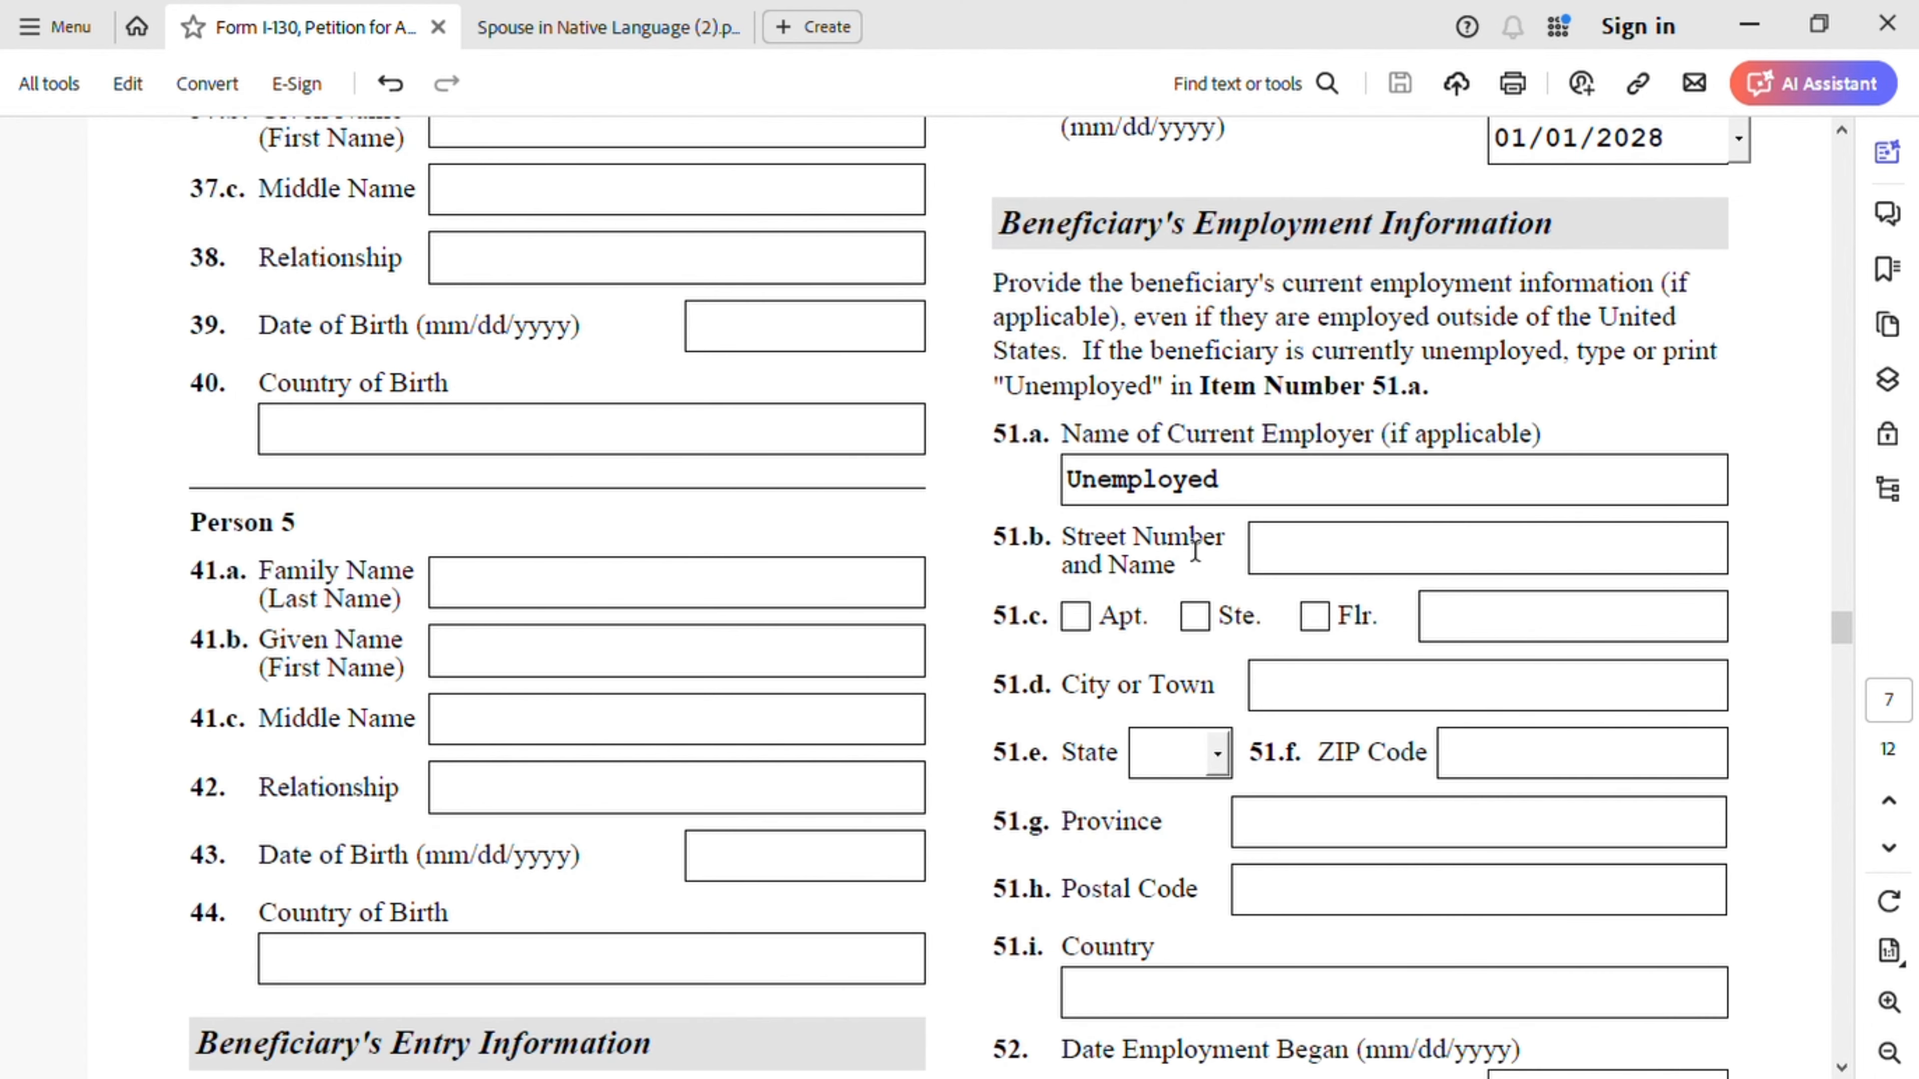
pyautogui.scroll(-4, 1195, 551)
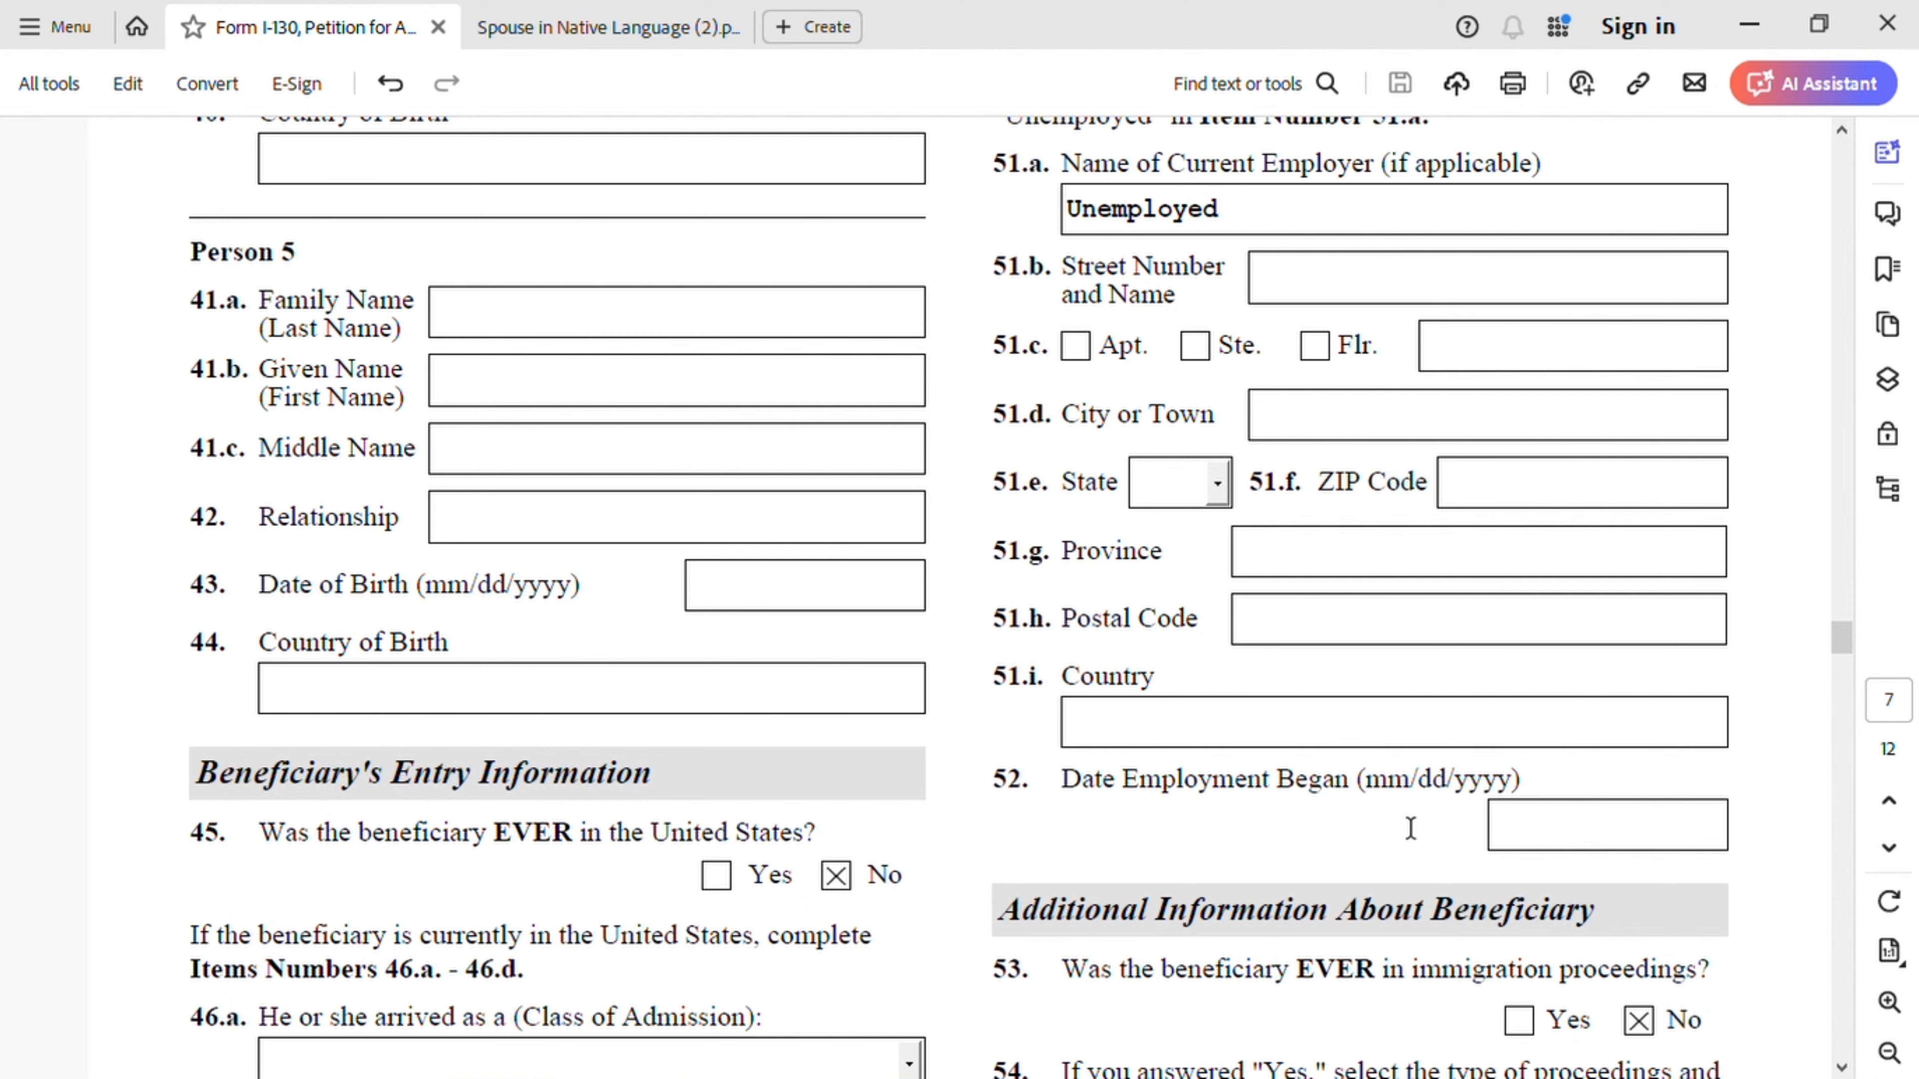
pyautogui.scroll(-5, 1410, 827)
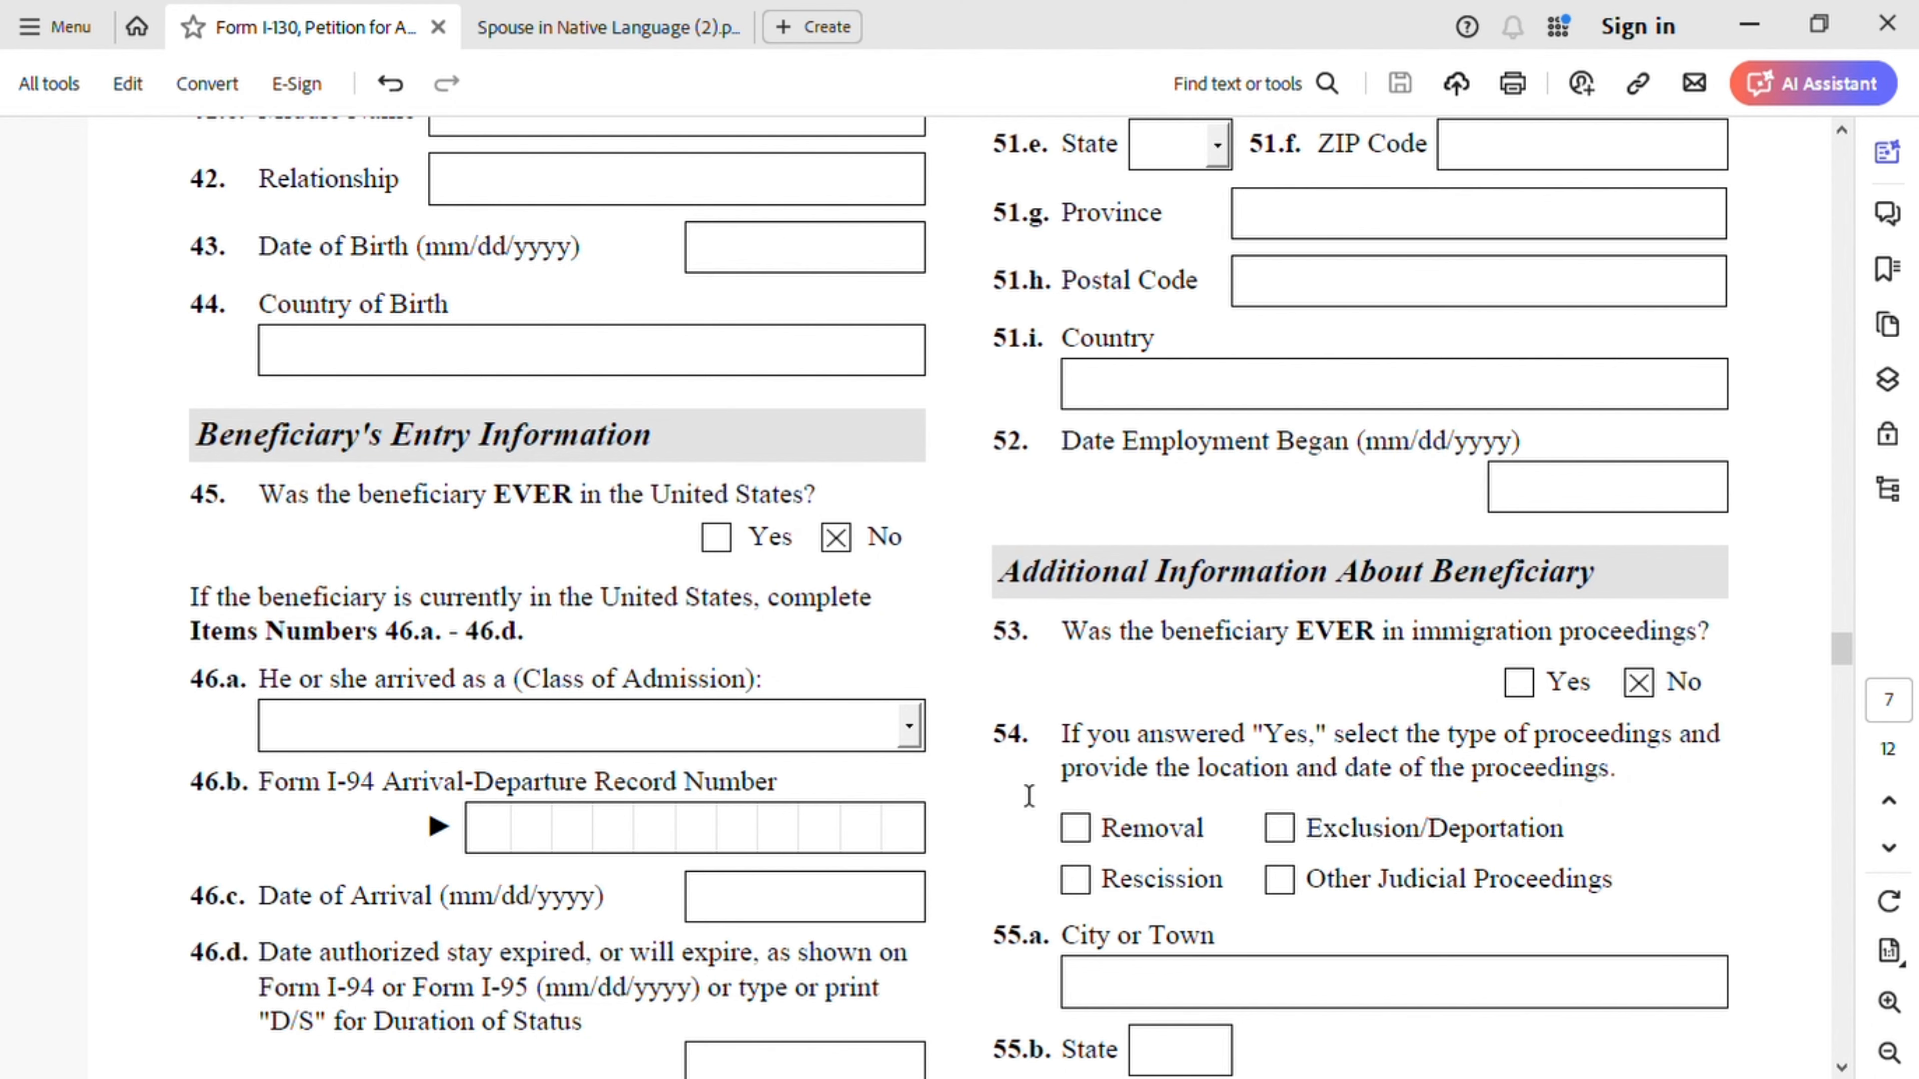
pyautogui.scroll(-3, 1028, 795)
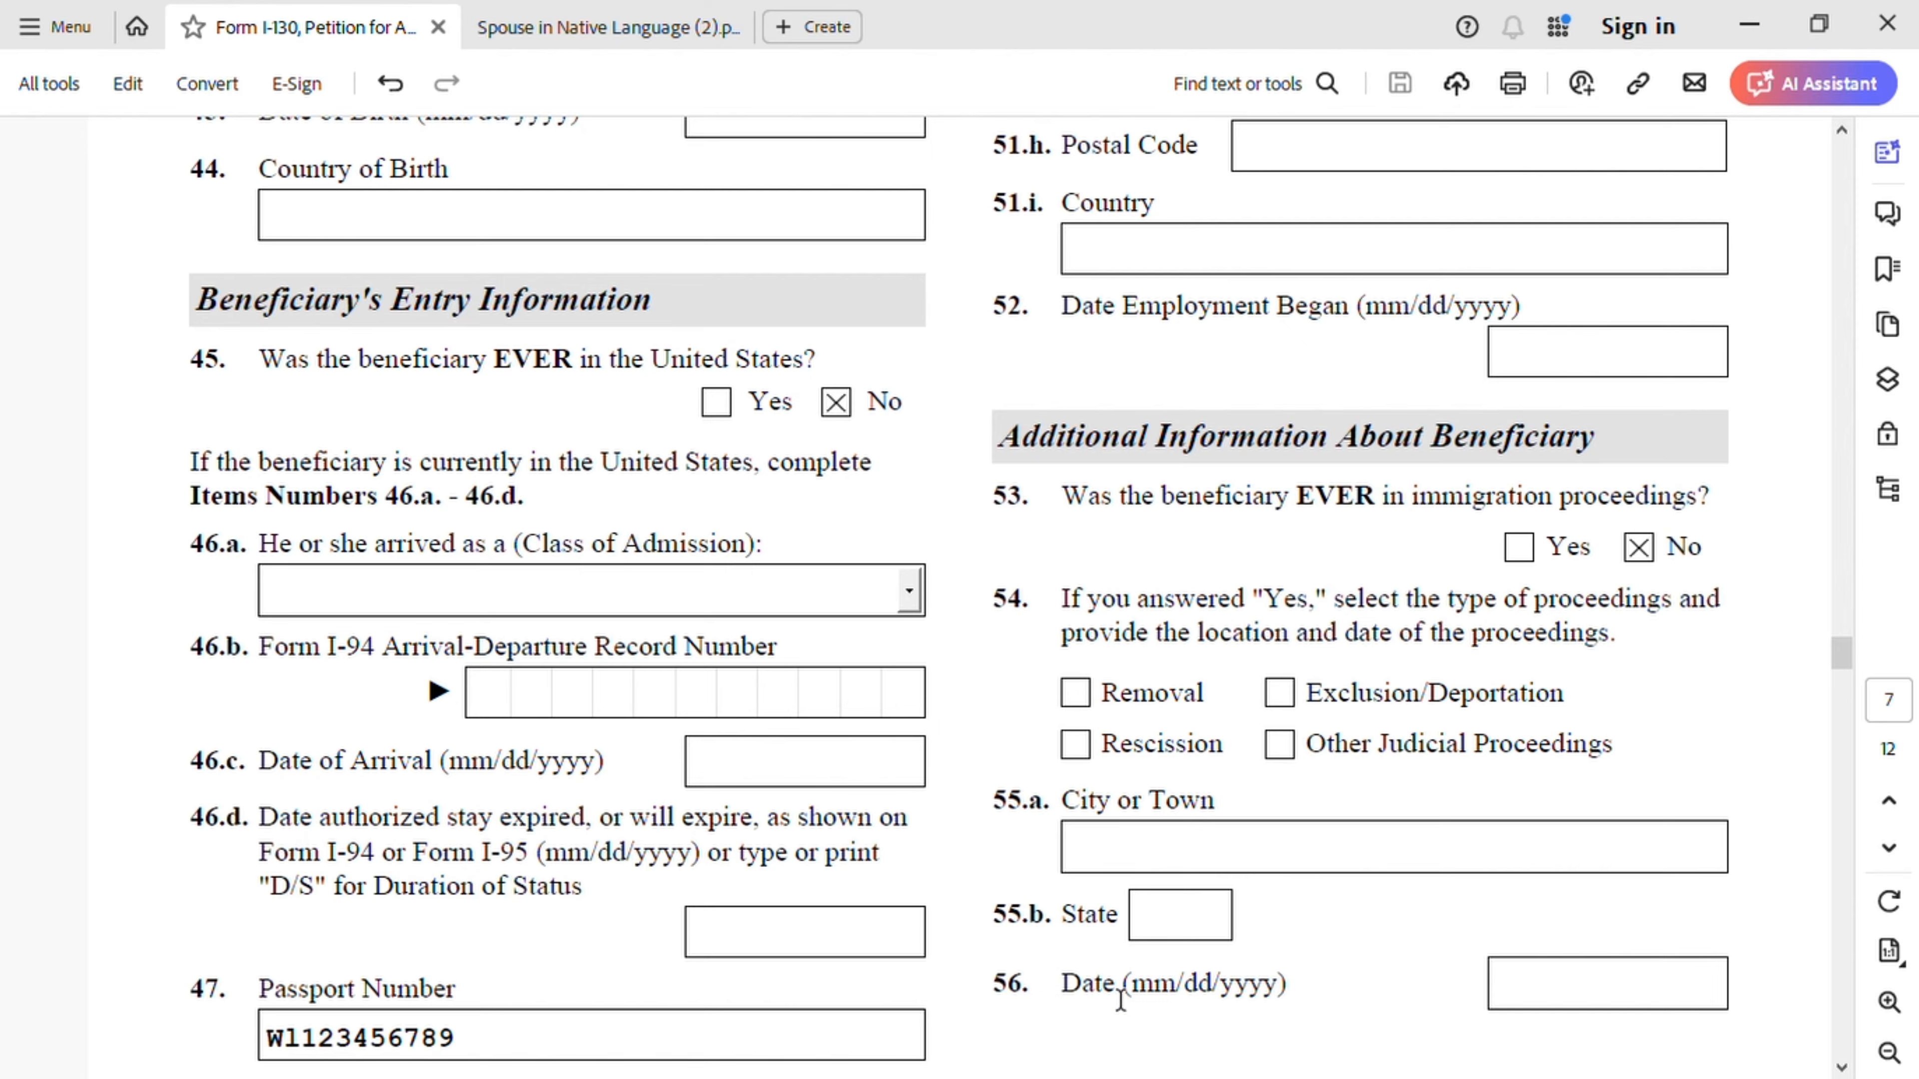
pyautogui.scroll(-10, 1117, 987)
pyautogui.scroll(-5, 1114, 983)
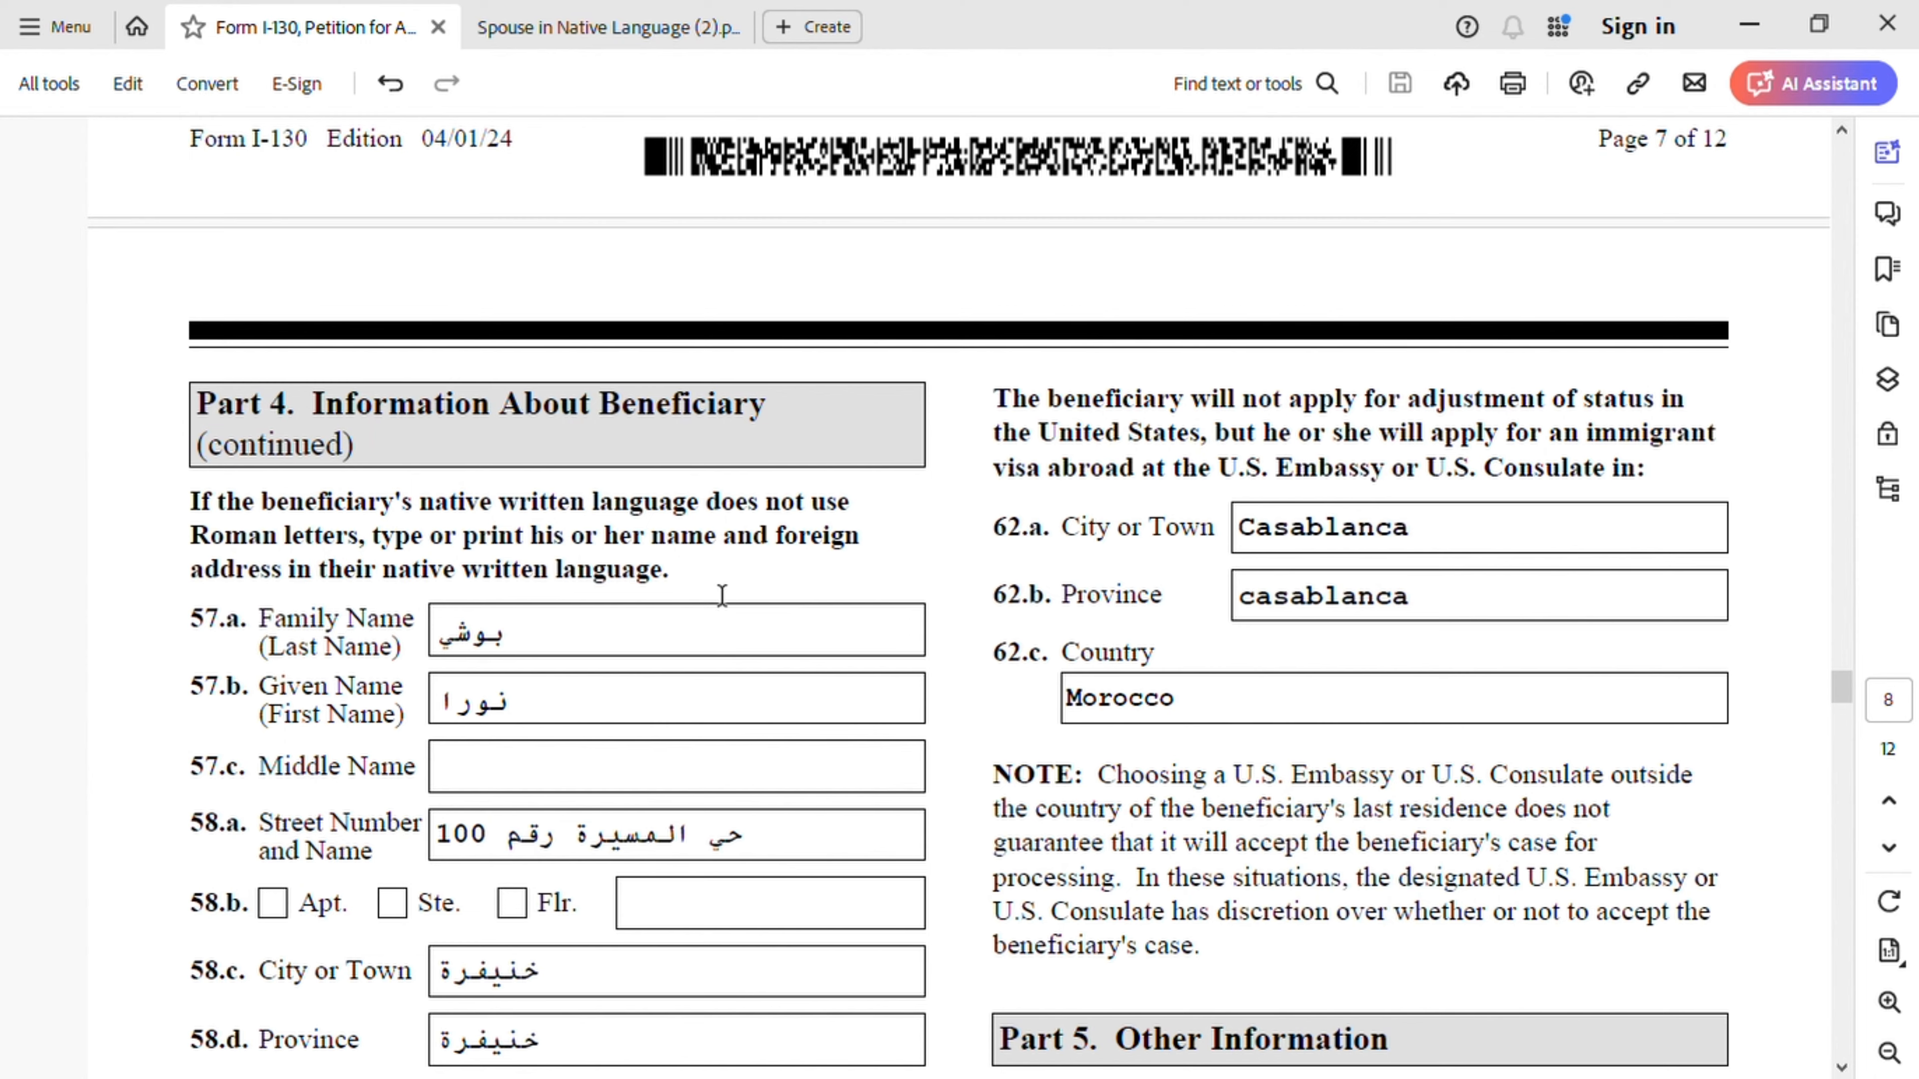
pyautogui.scroll(-3, 727, 635)
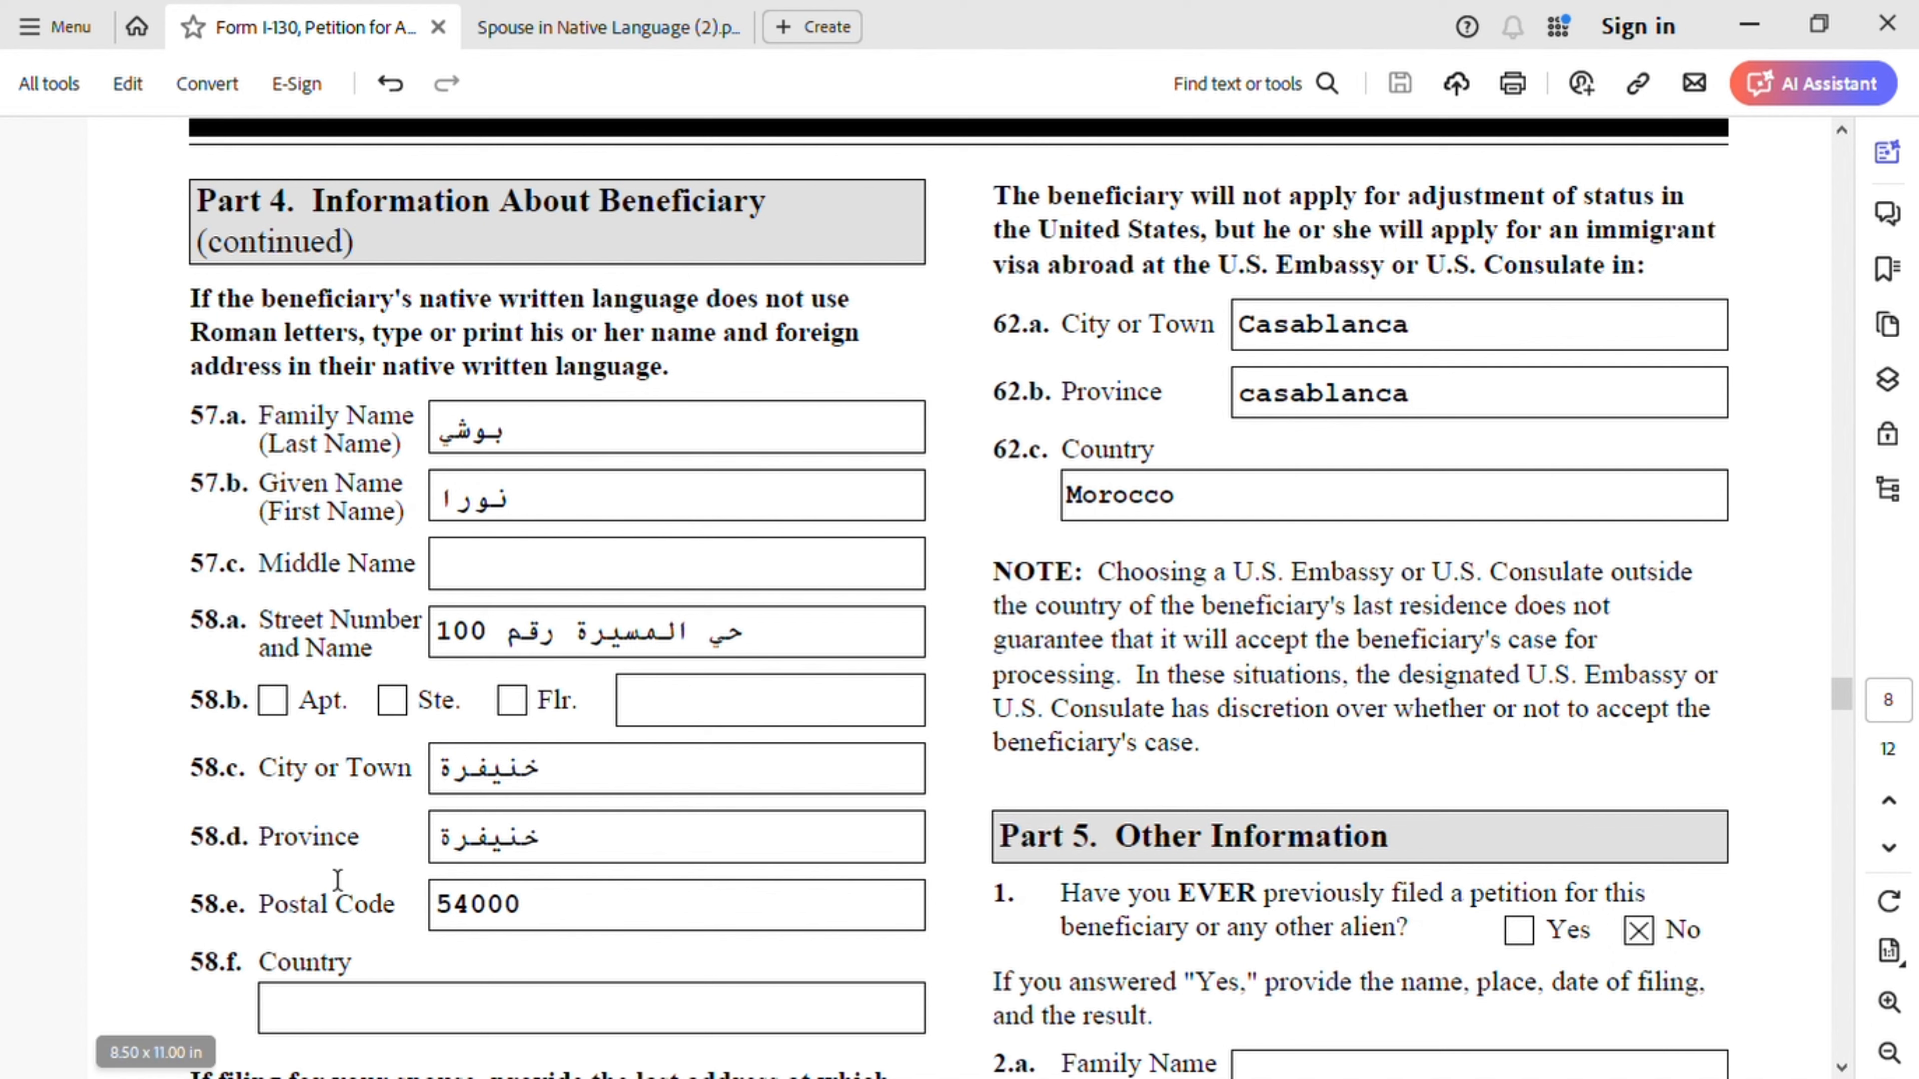
pyautogui.scroll(-3, 398, 1006)
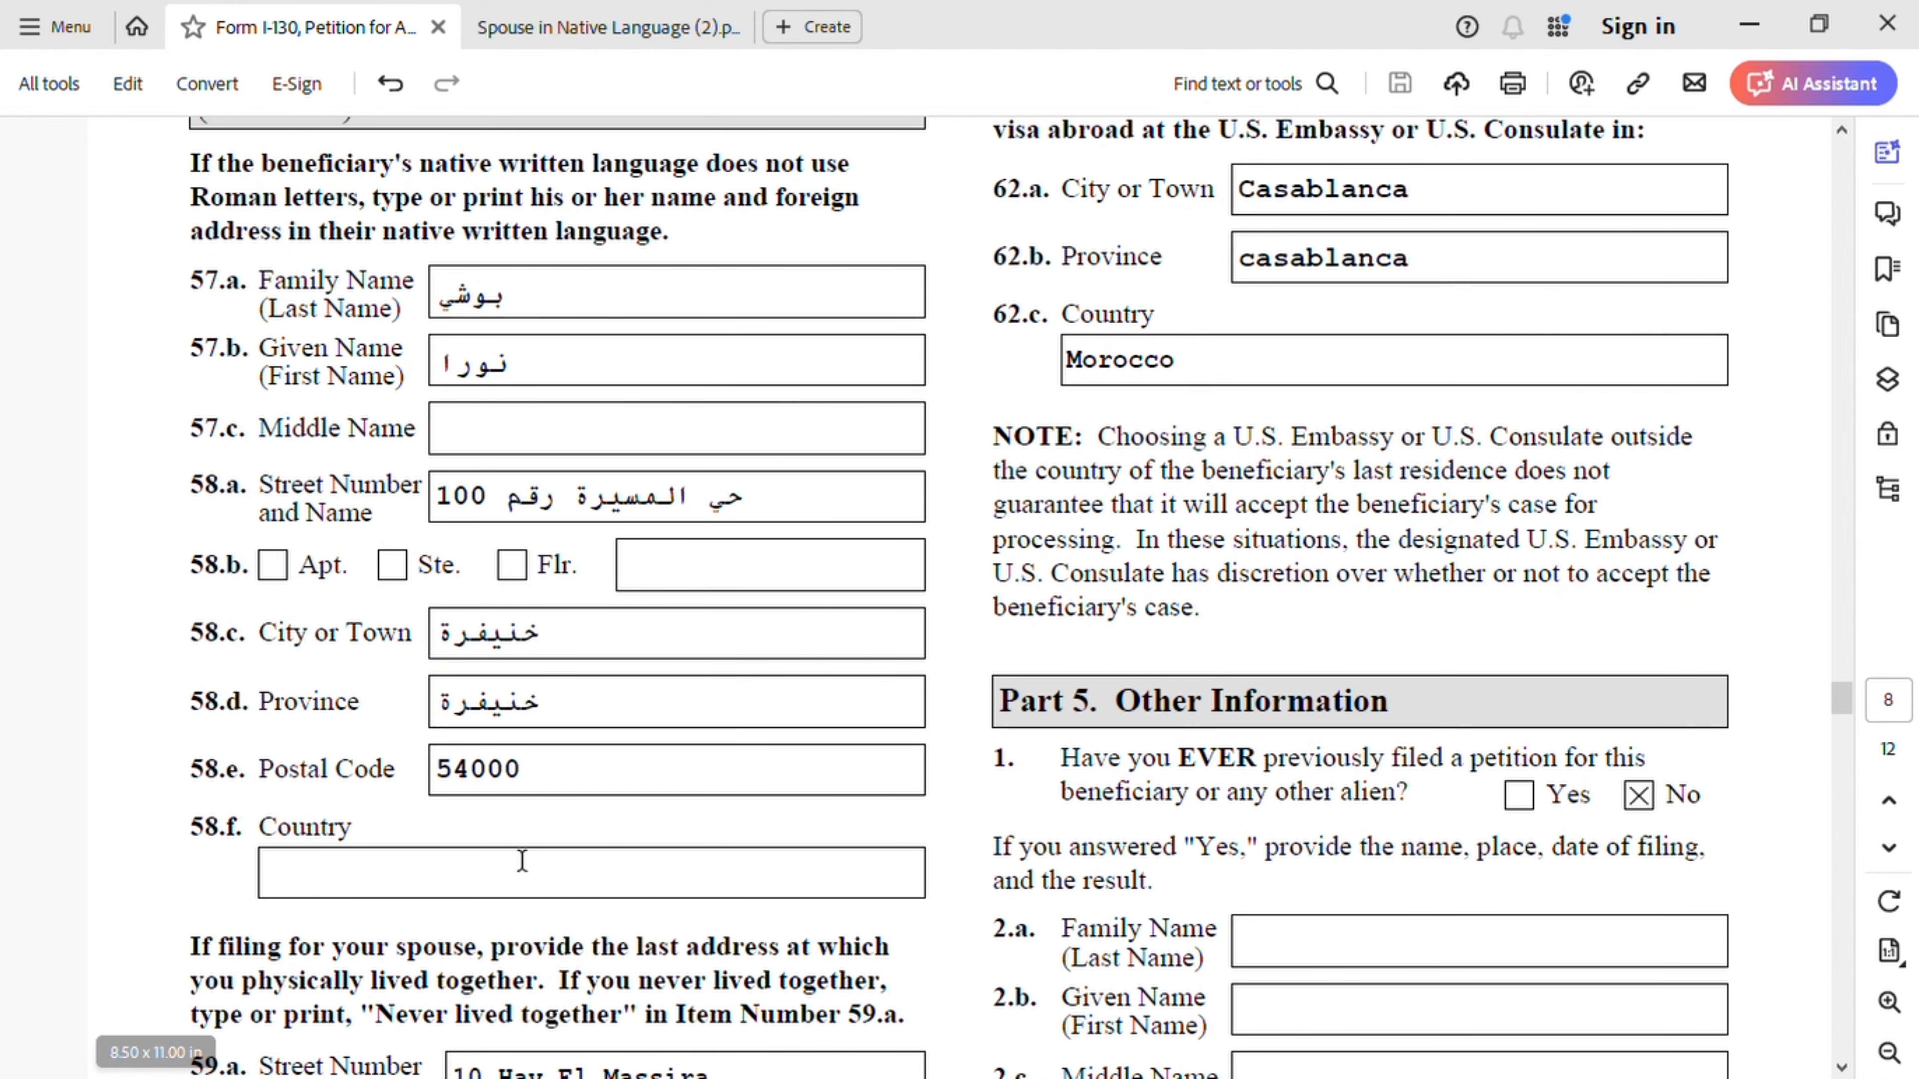
pyautogui.scroll(-5, 474, 860)
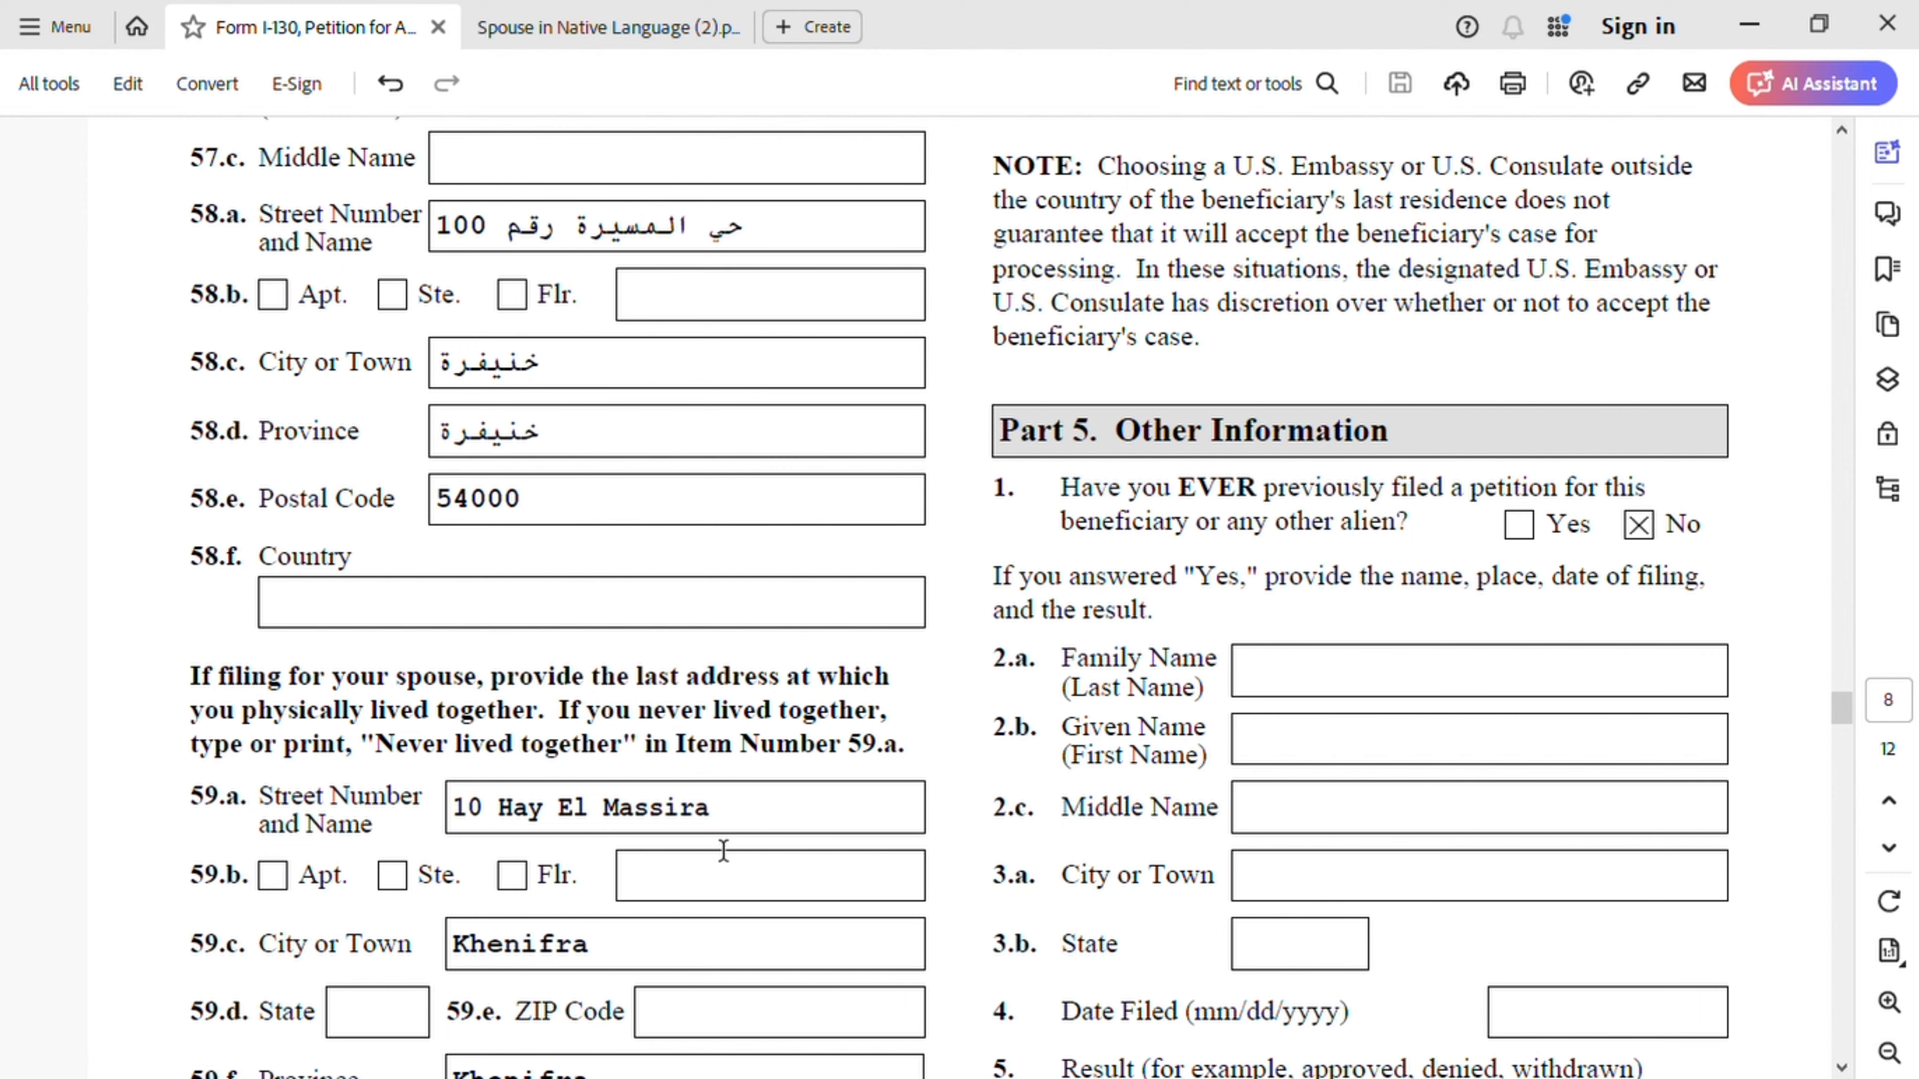
pyautogui.scroll(-2, 723, 850)
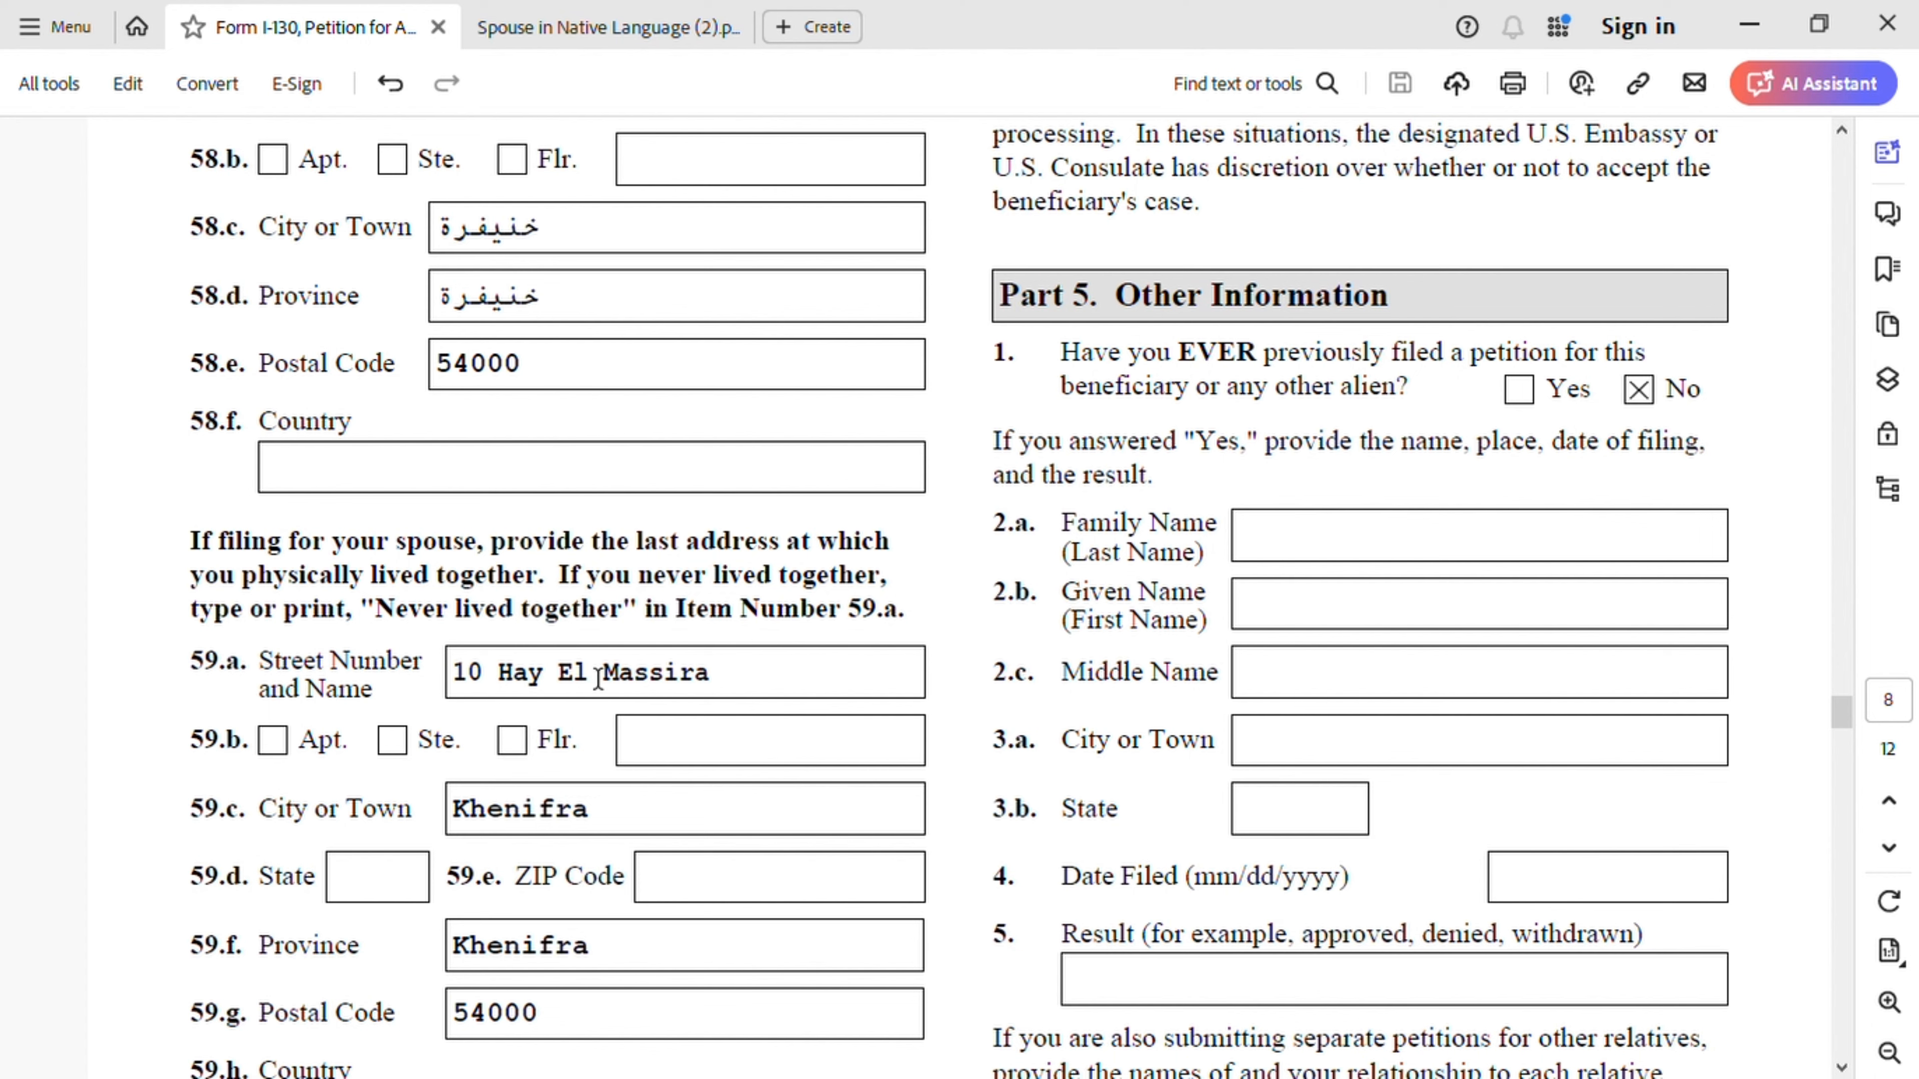
pyautogui.scroll(-1, 597, 843)
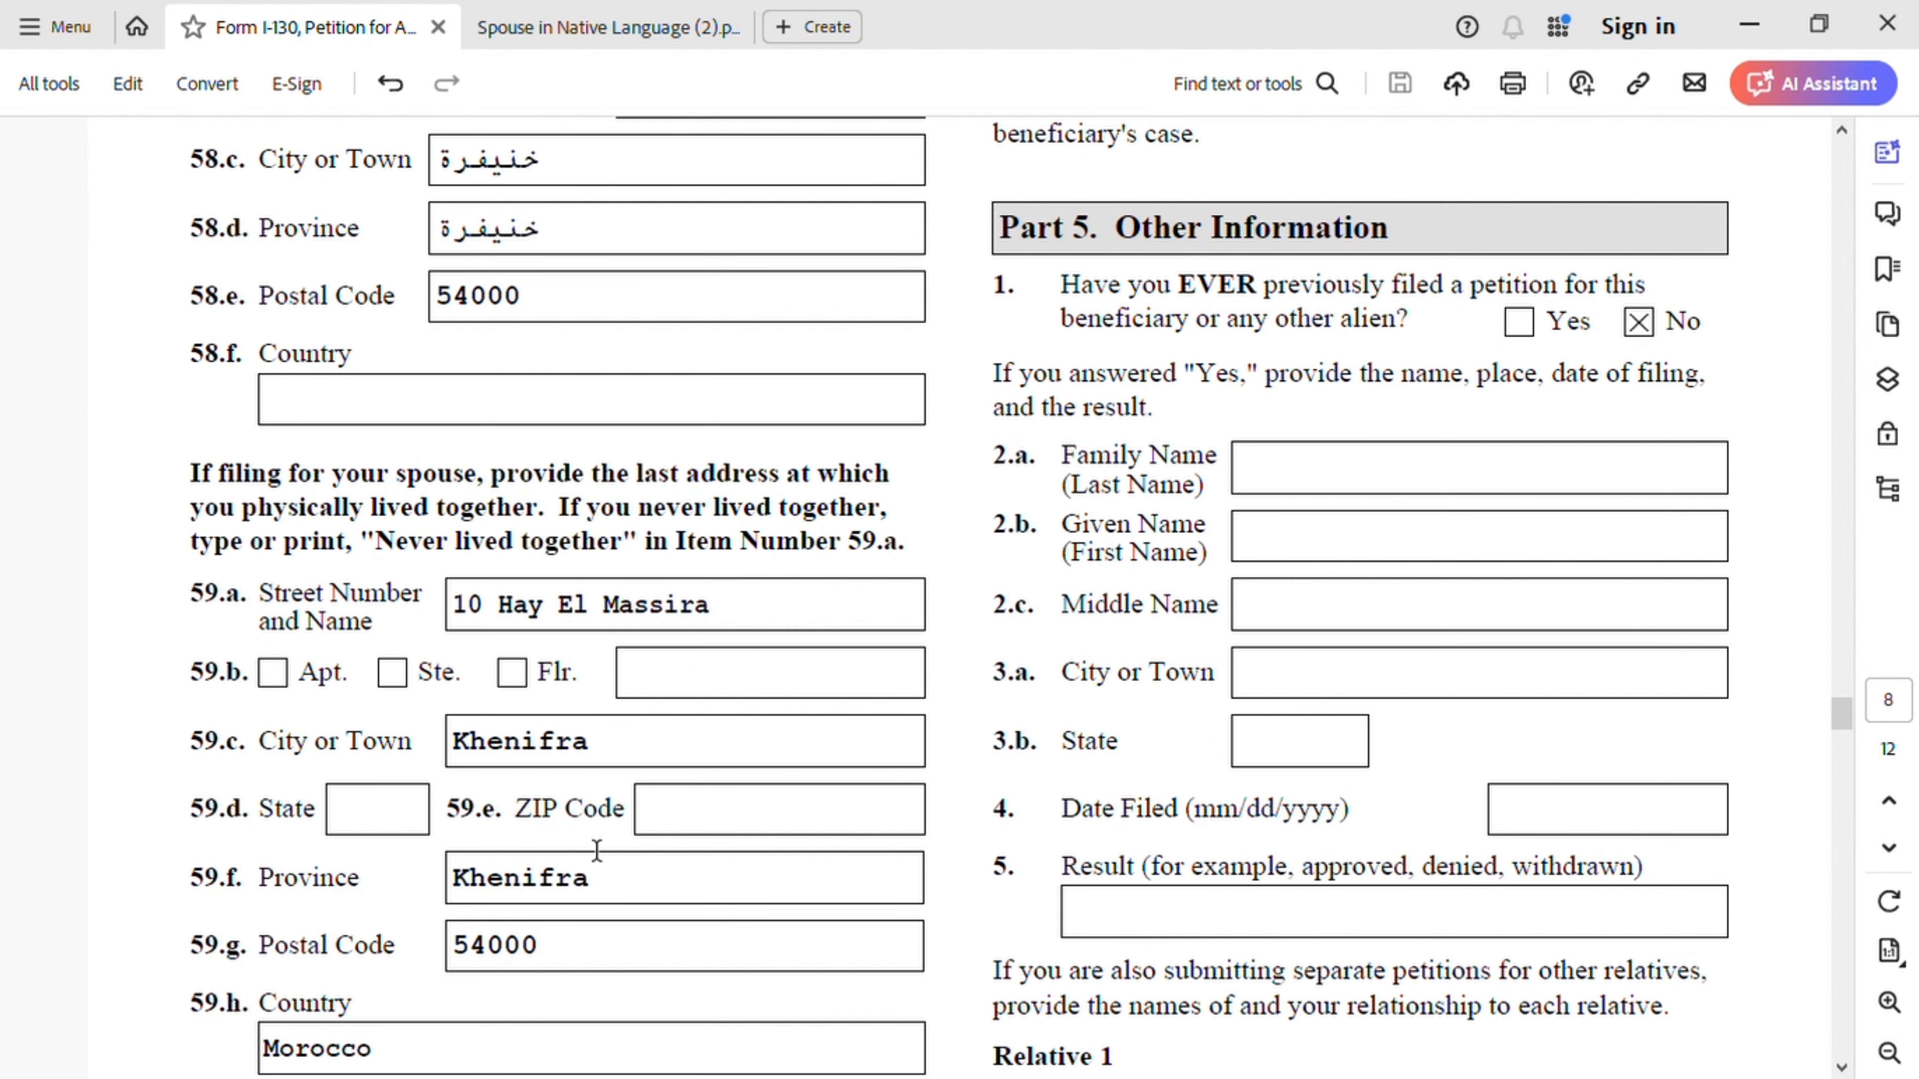
pyautogui.scroll(-2, 548, 915)
pyautogui.scroll(-2, 594, 916)
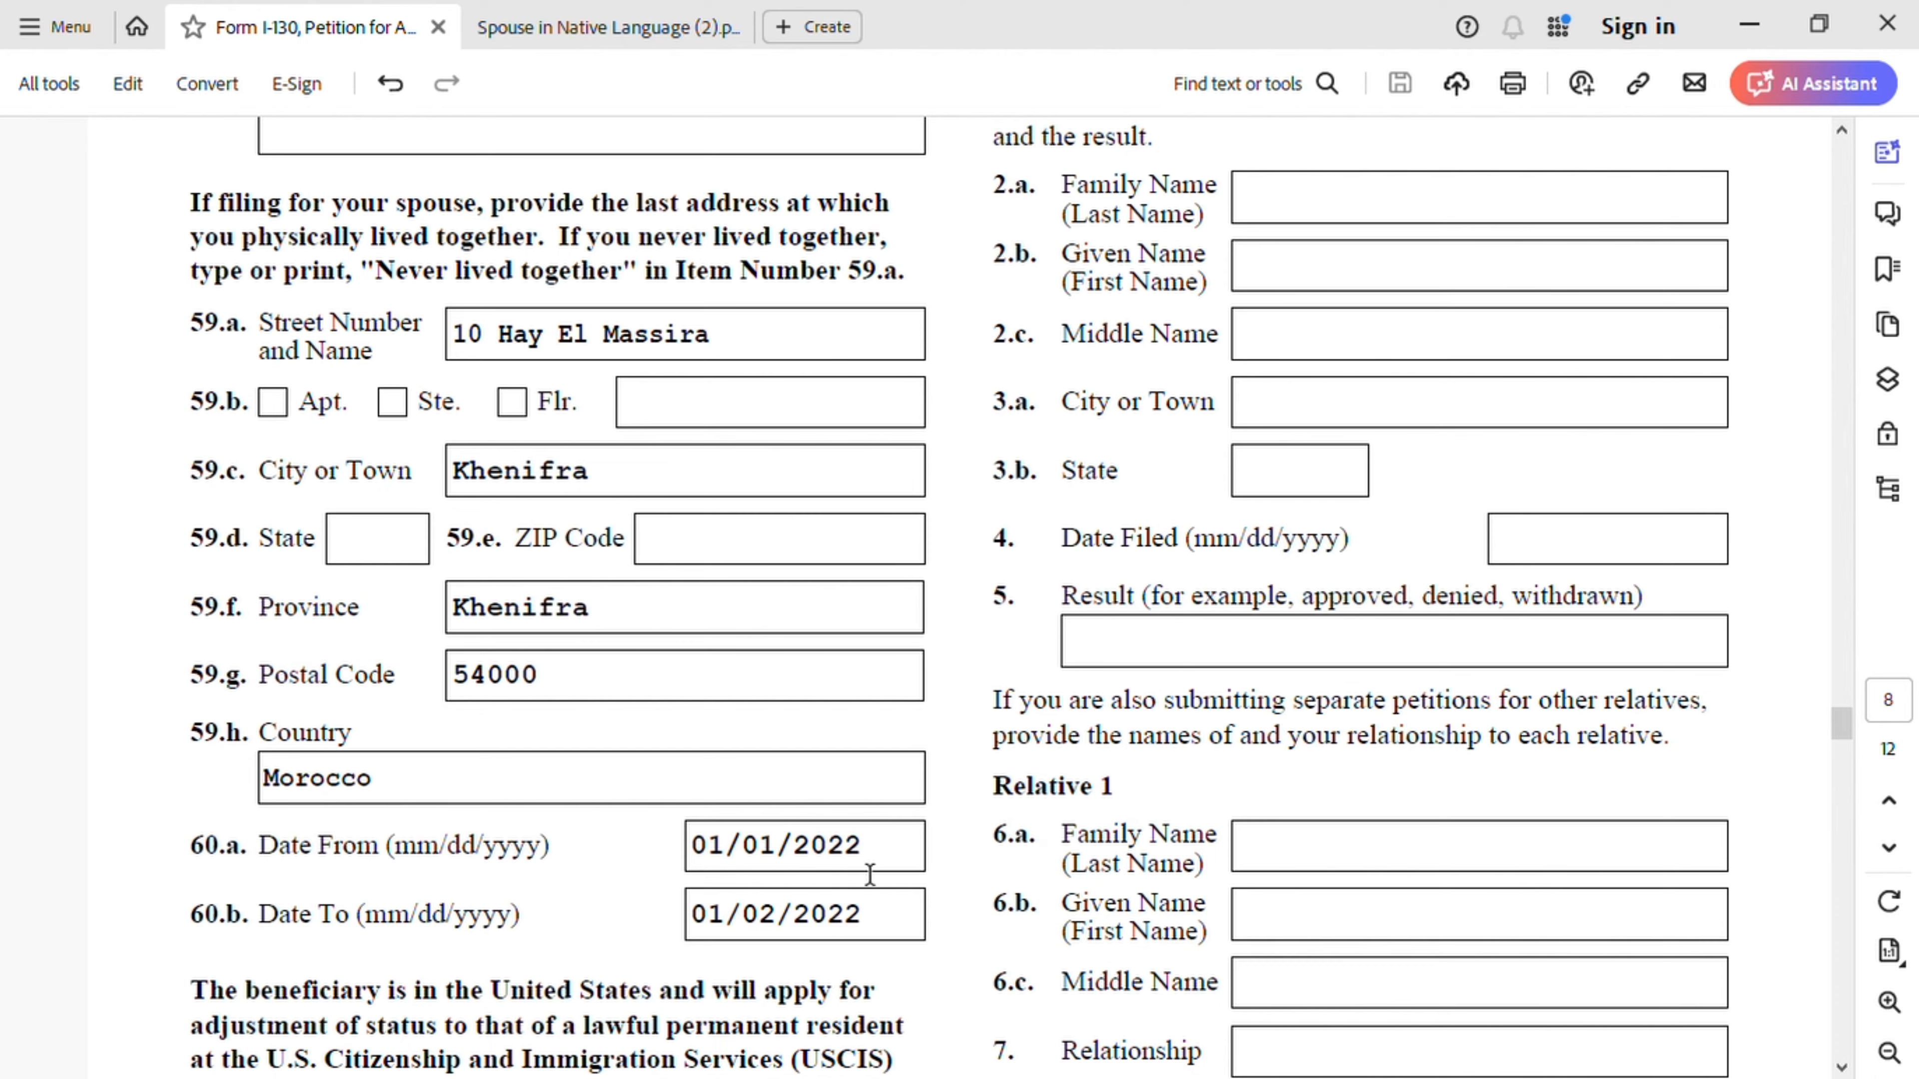
pyautogui.scroll(-8, 869, 874)
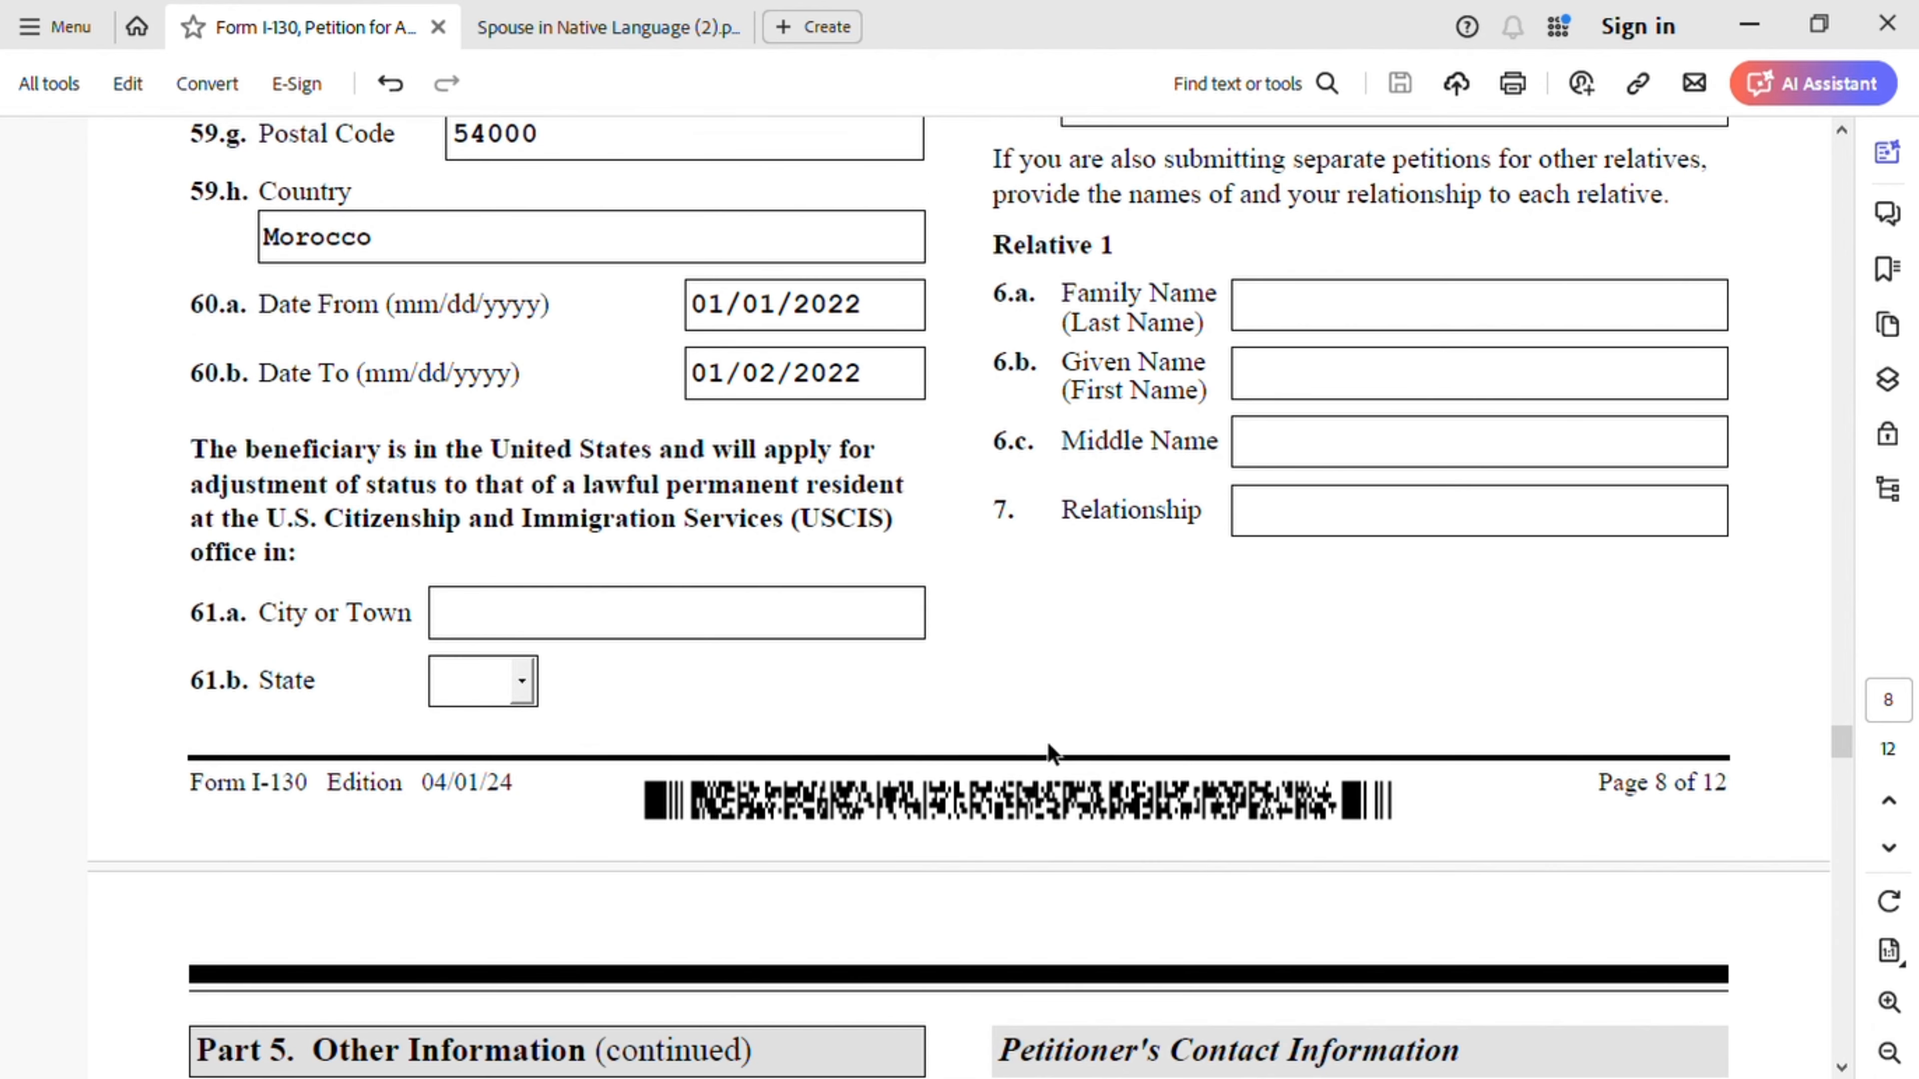
pyautogui.scroll(1, 1061, 748)
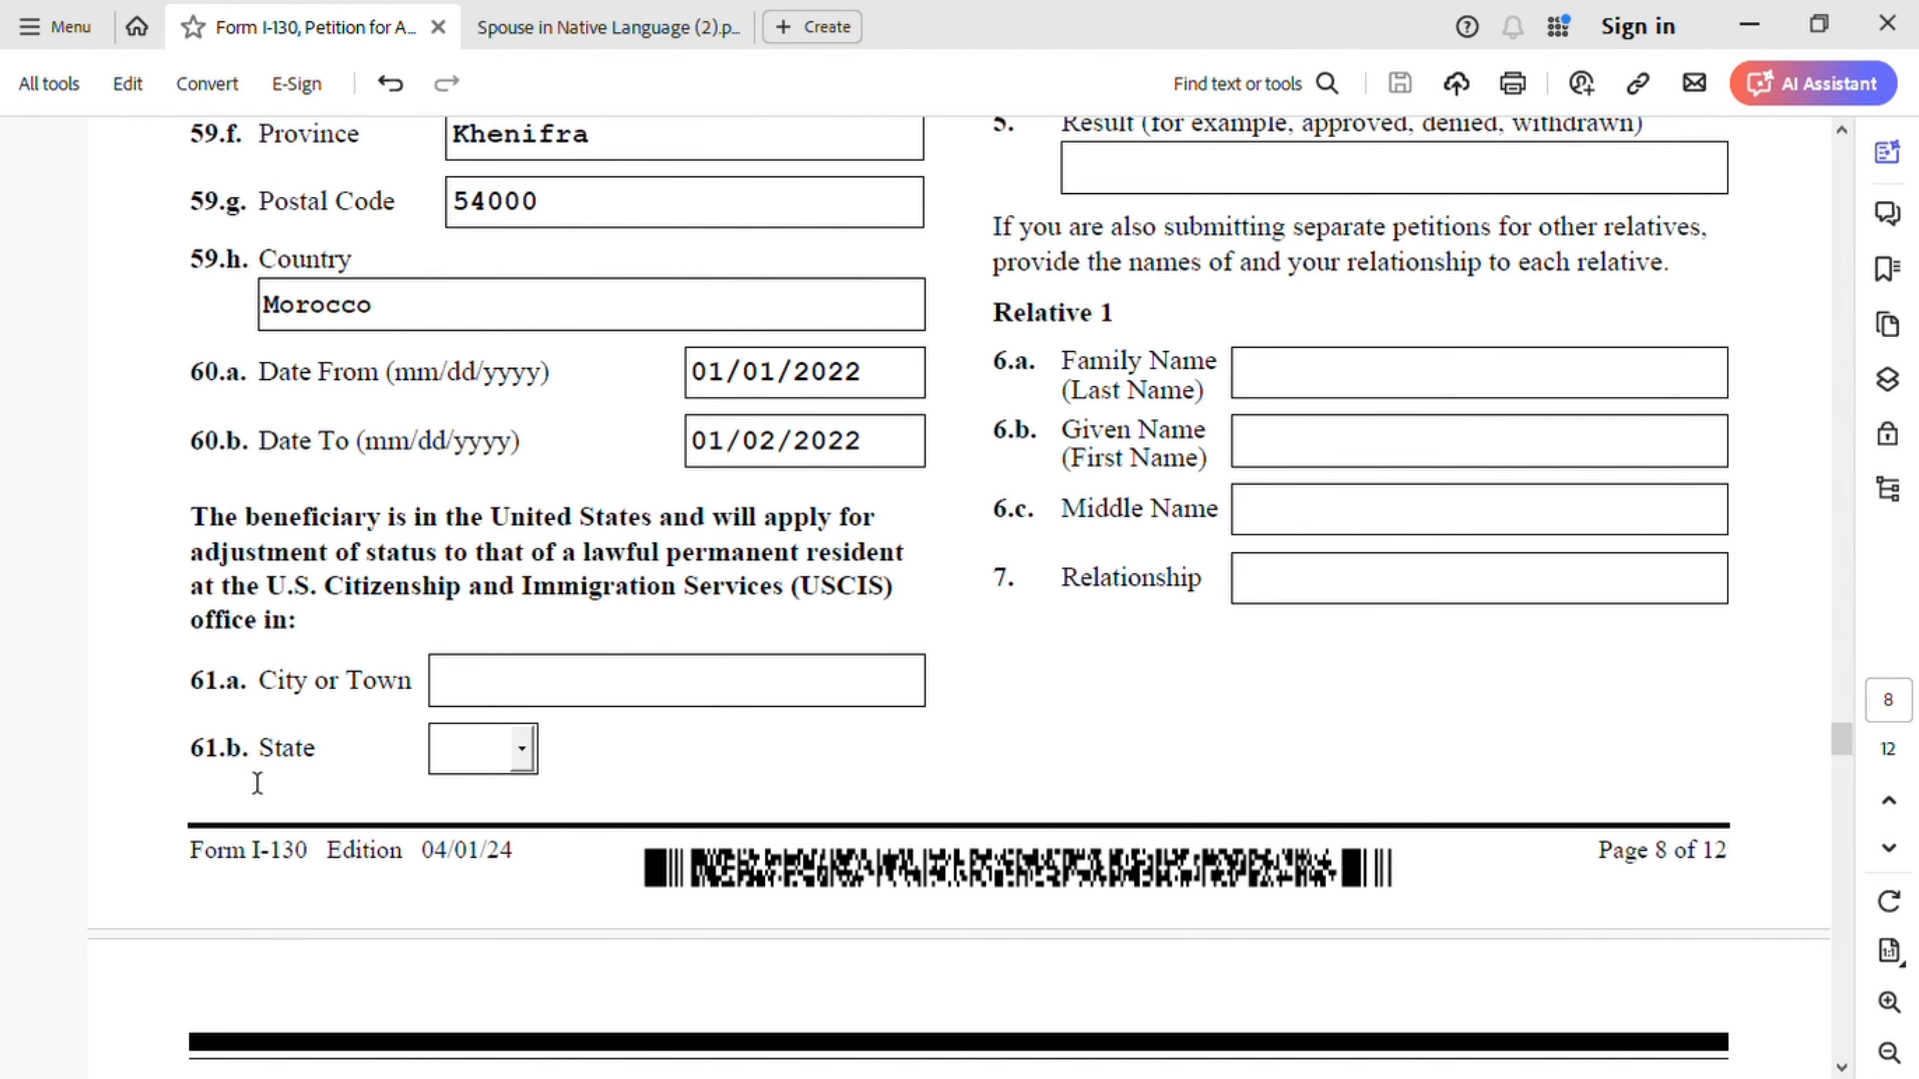
pyautogui.scroll(15, 1372, 502)
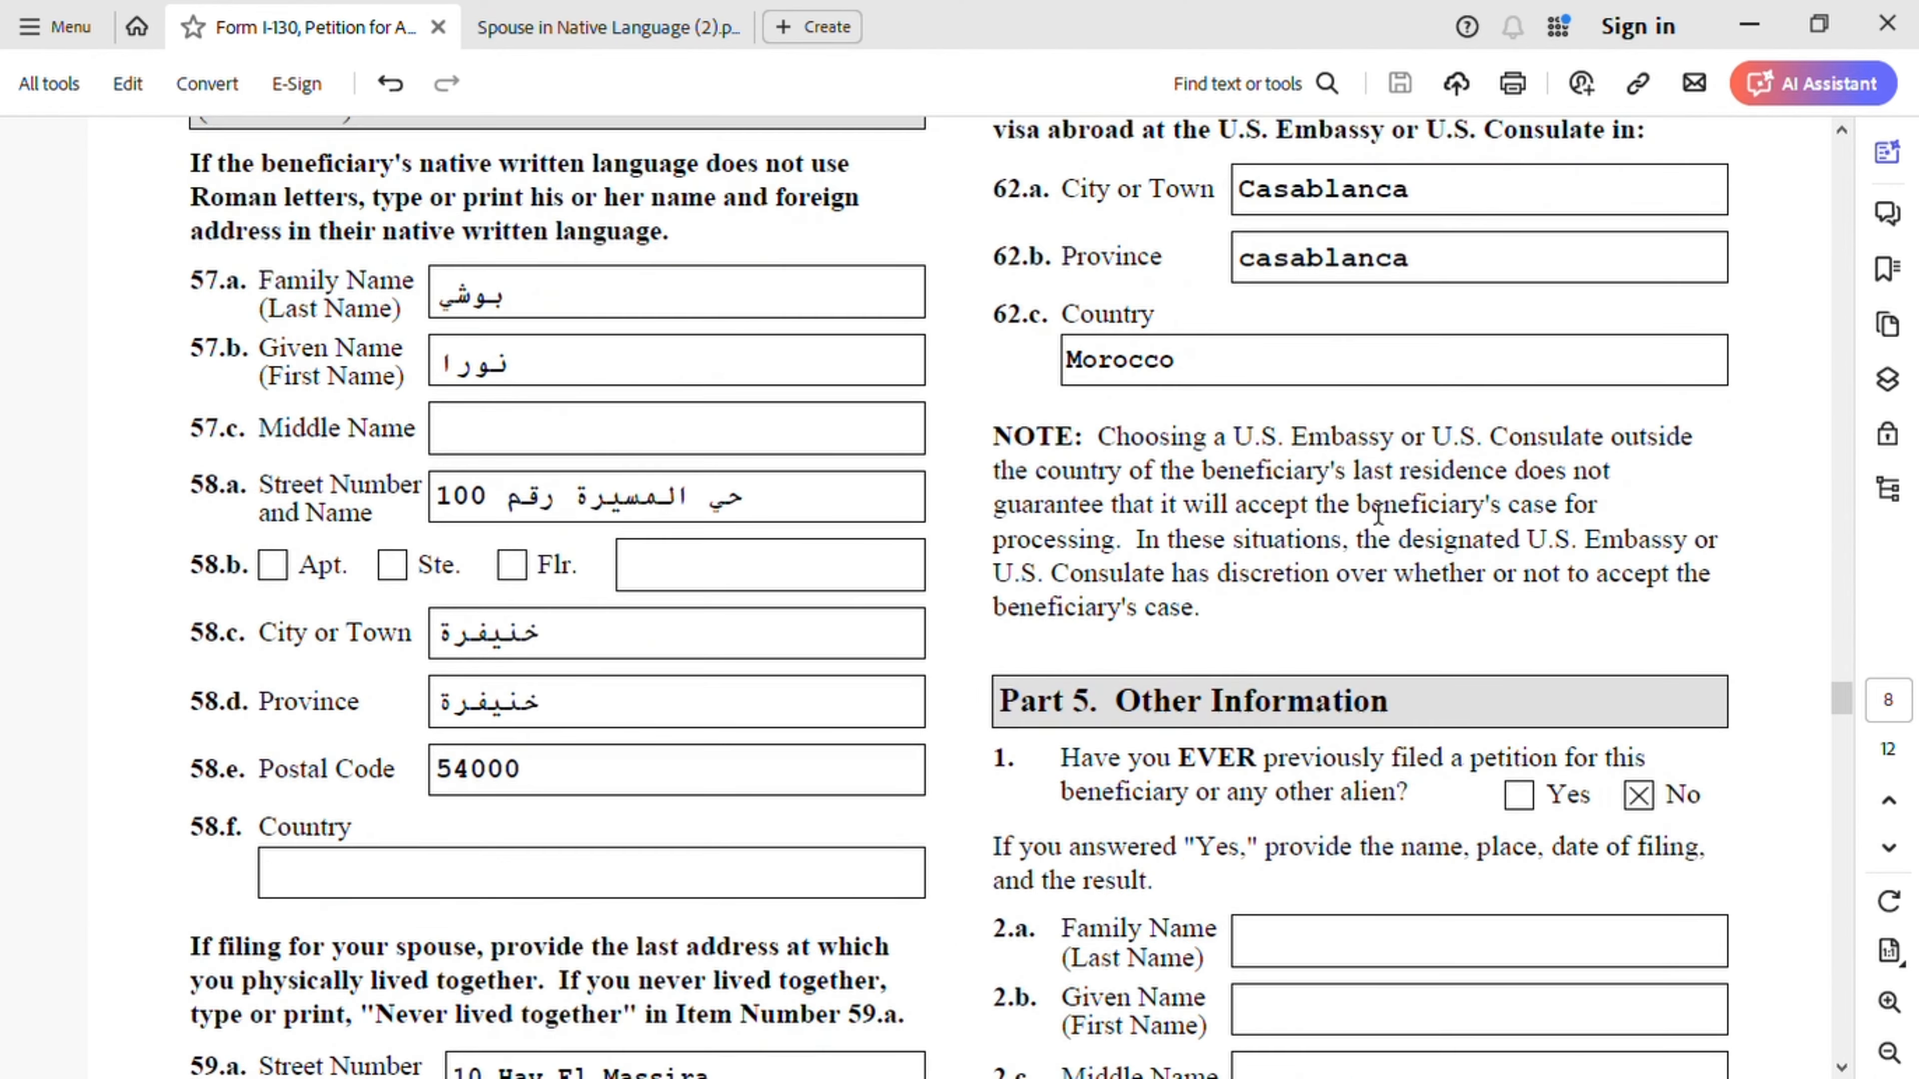
pyautogui.scroll(4, 1379, 515)
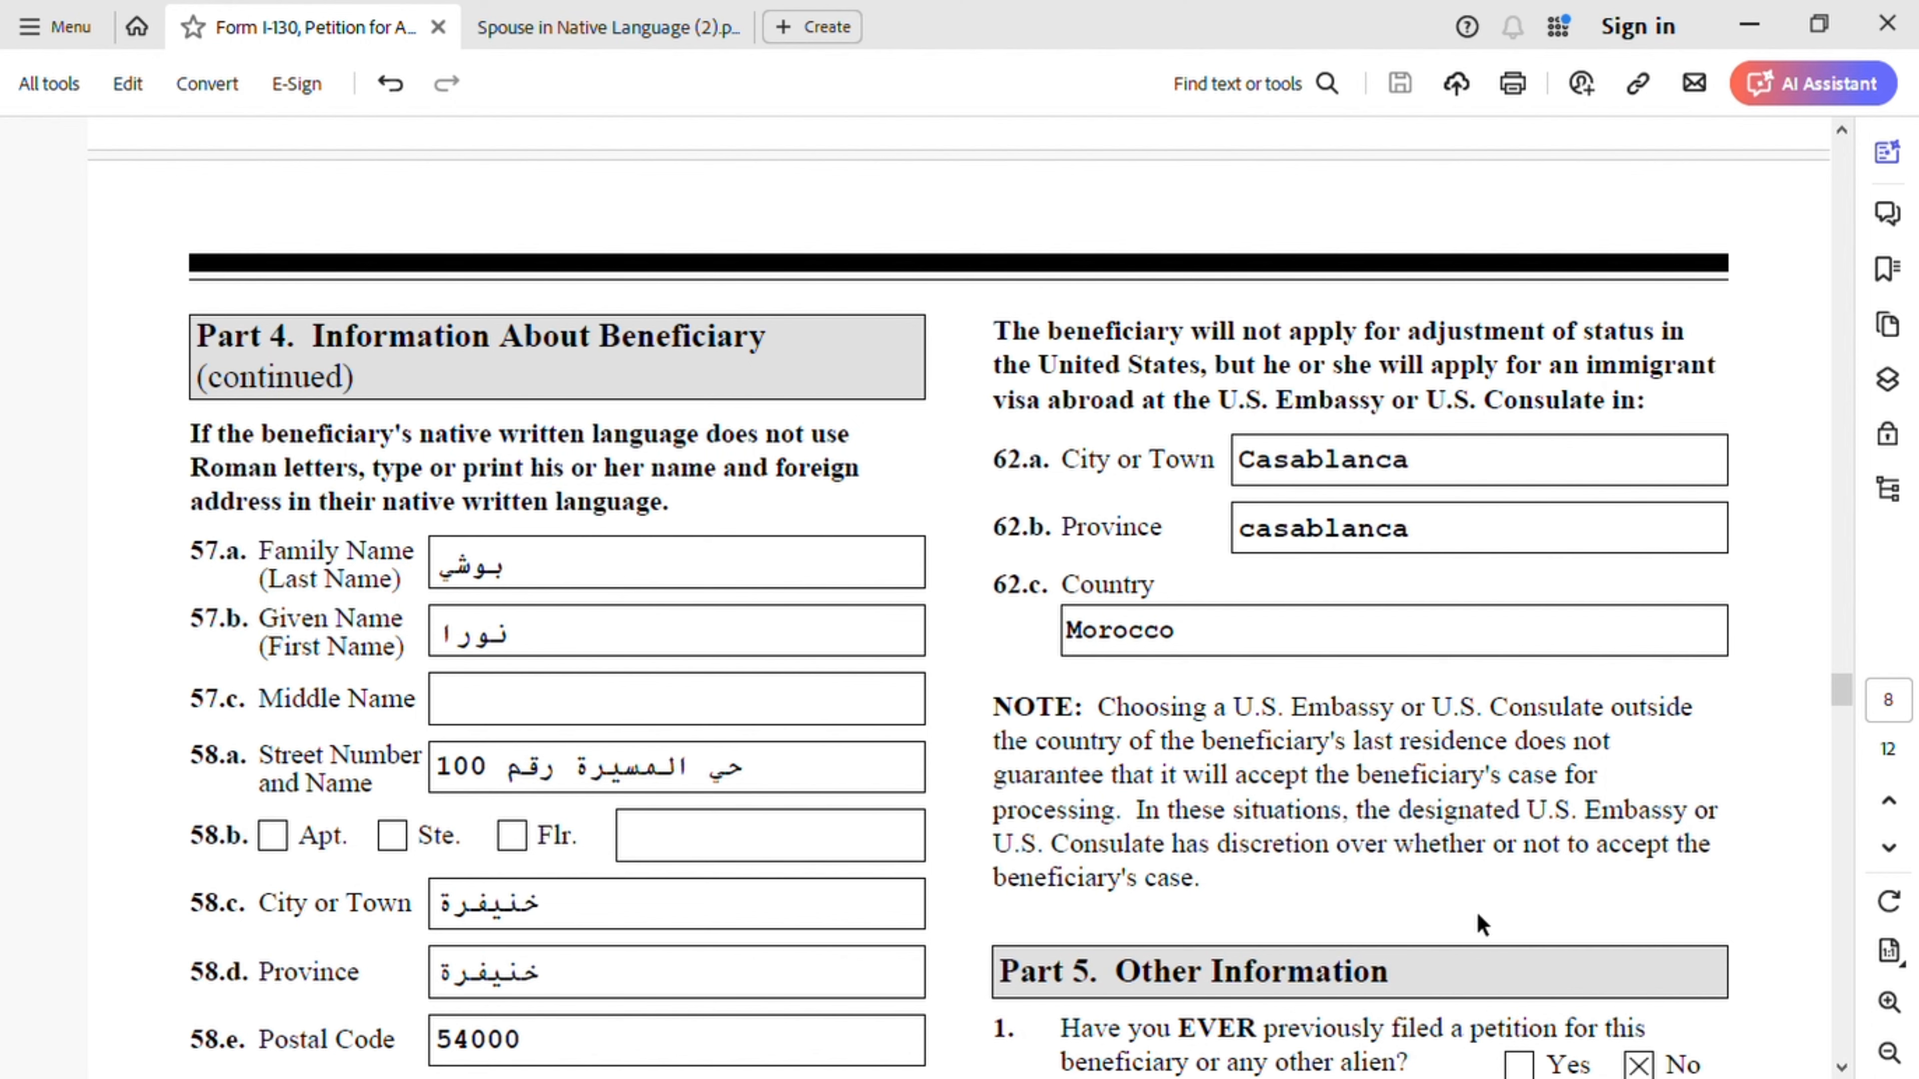
pyautogui.scroll(-5, 1641, 810)
pyautogui.scroll(-1, 1541, 745)
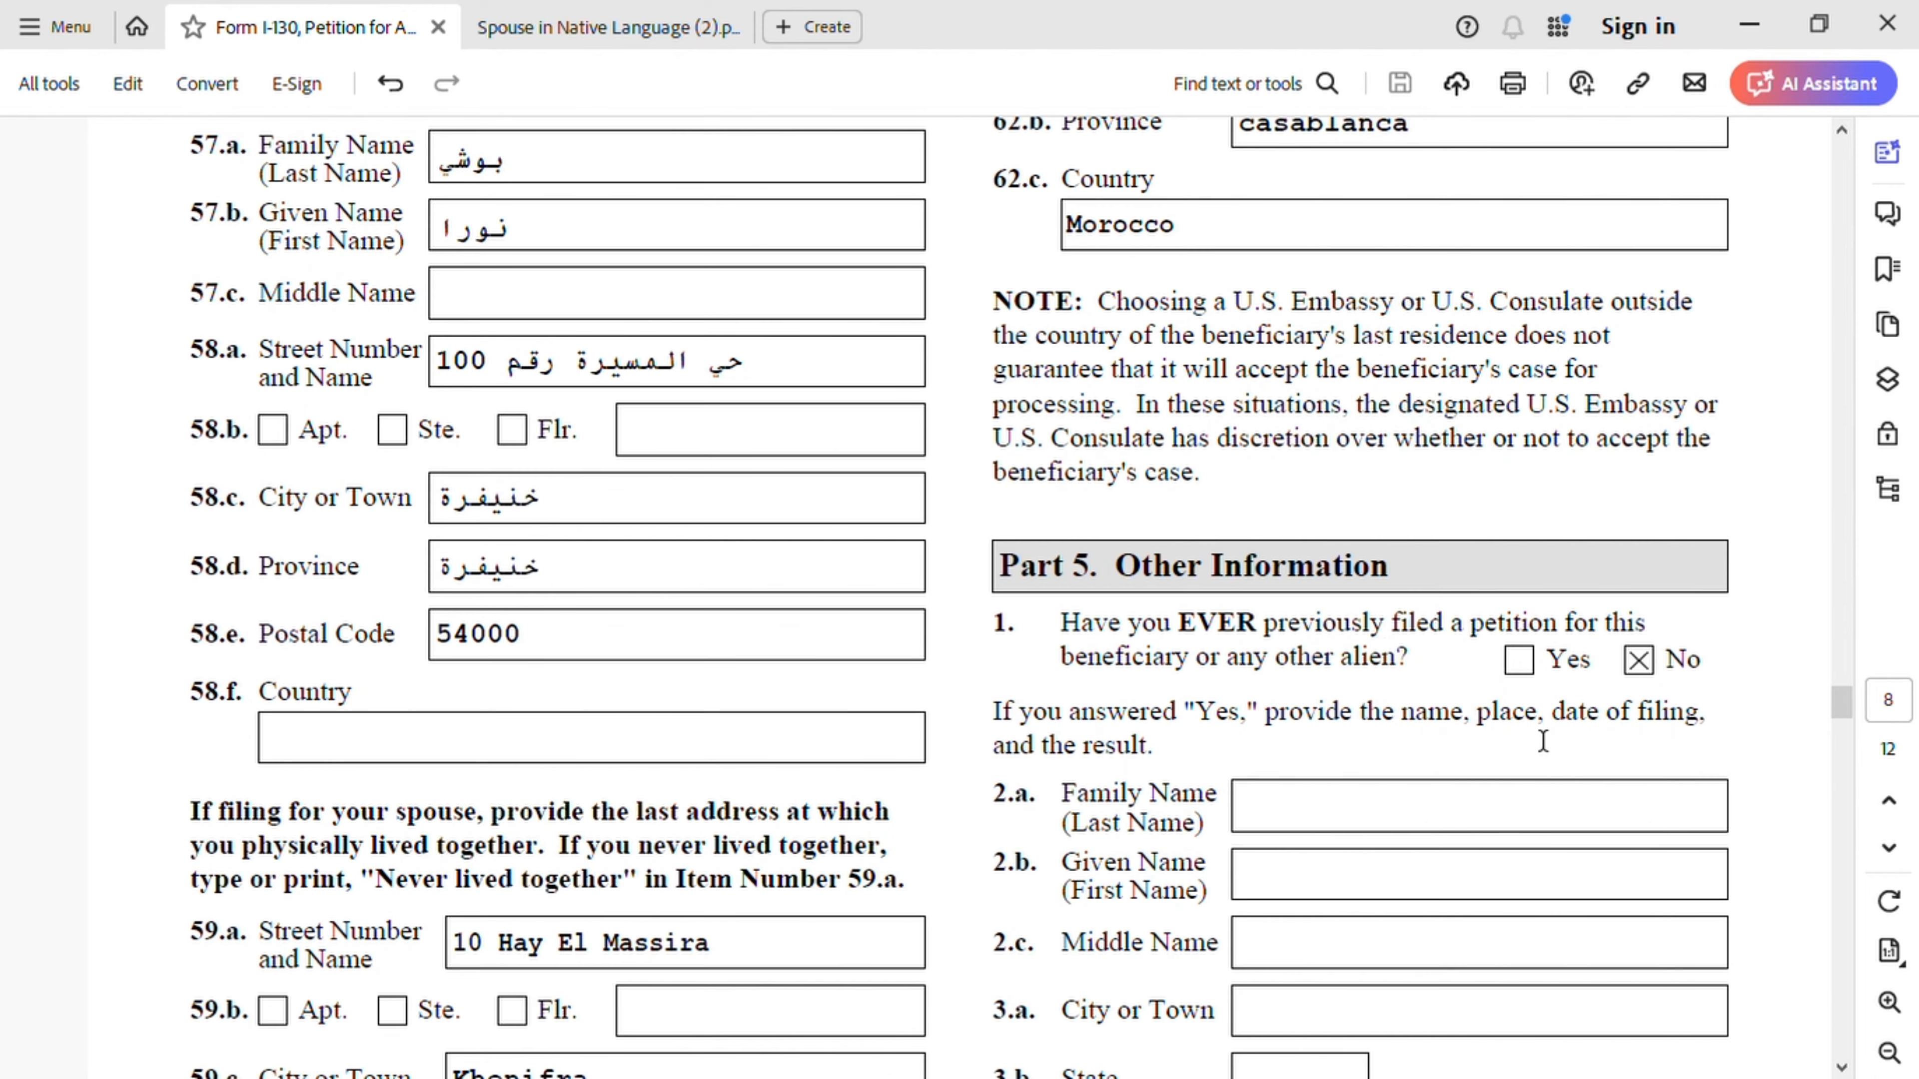
pyautogui.scroll(-1, 1377, 642)
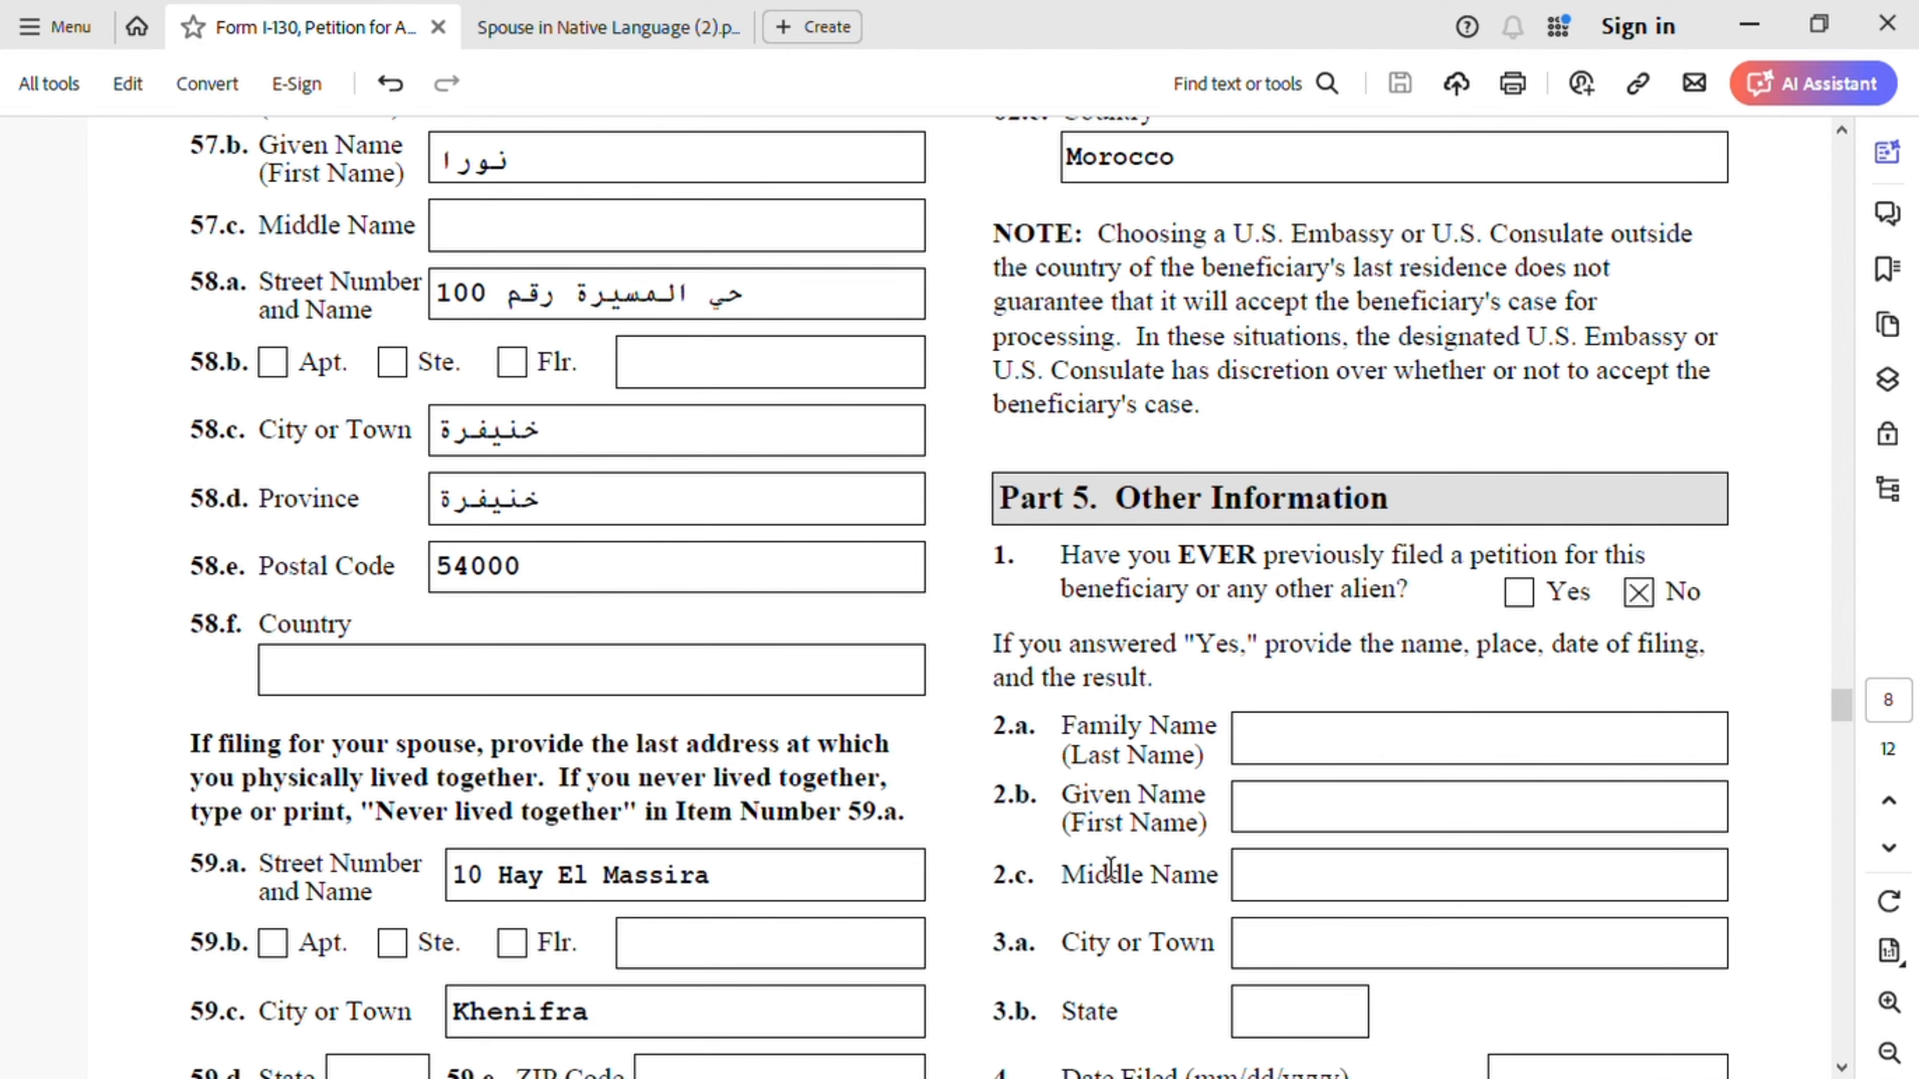
pyautogui.scroll(-3, 1112, 869)
pyautogui.scroll(-6, 1531, 672)
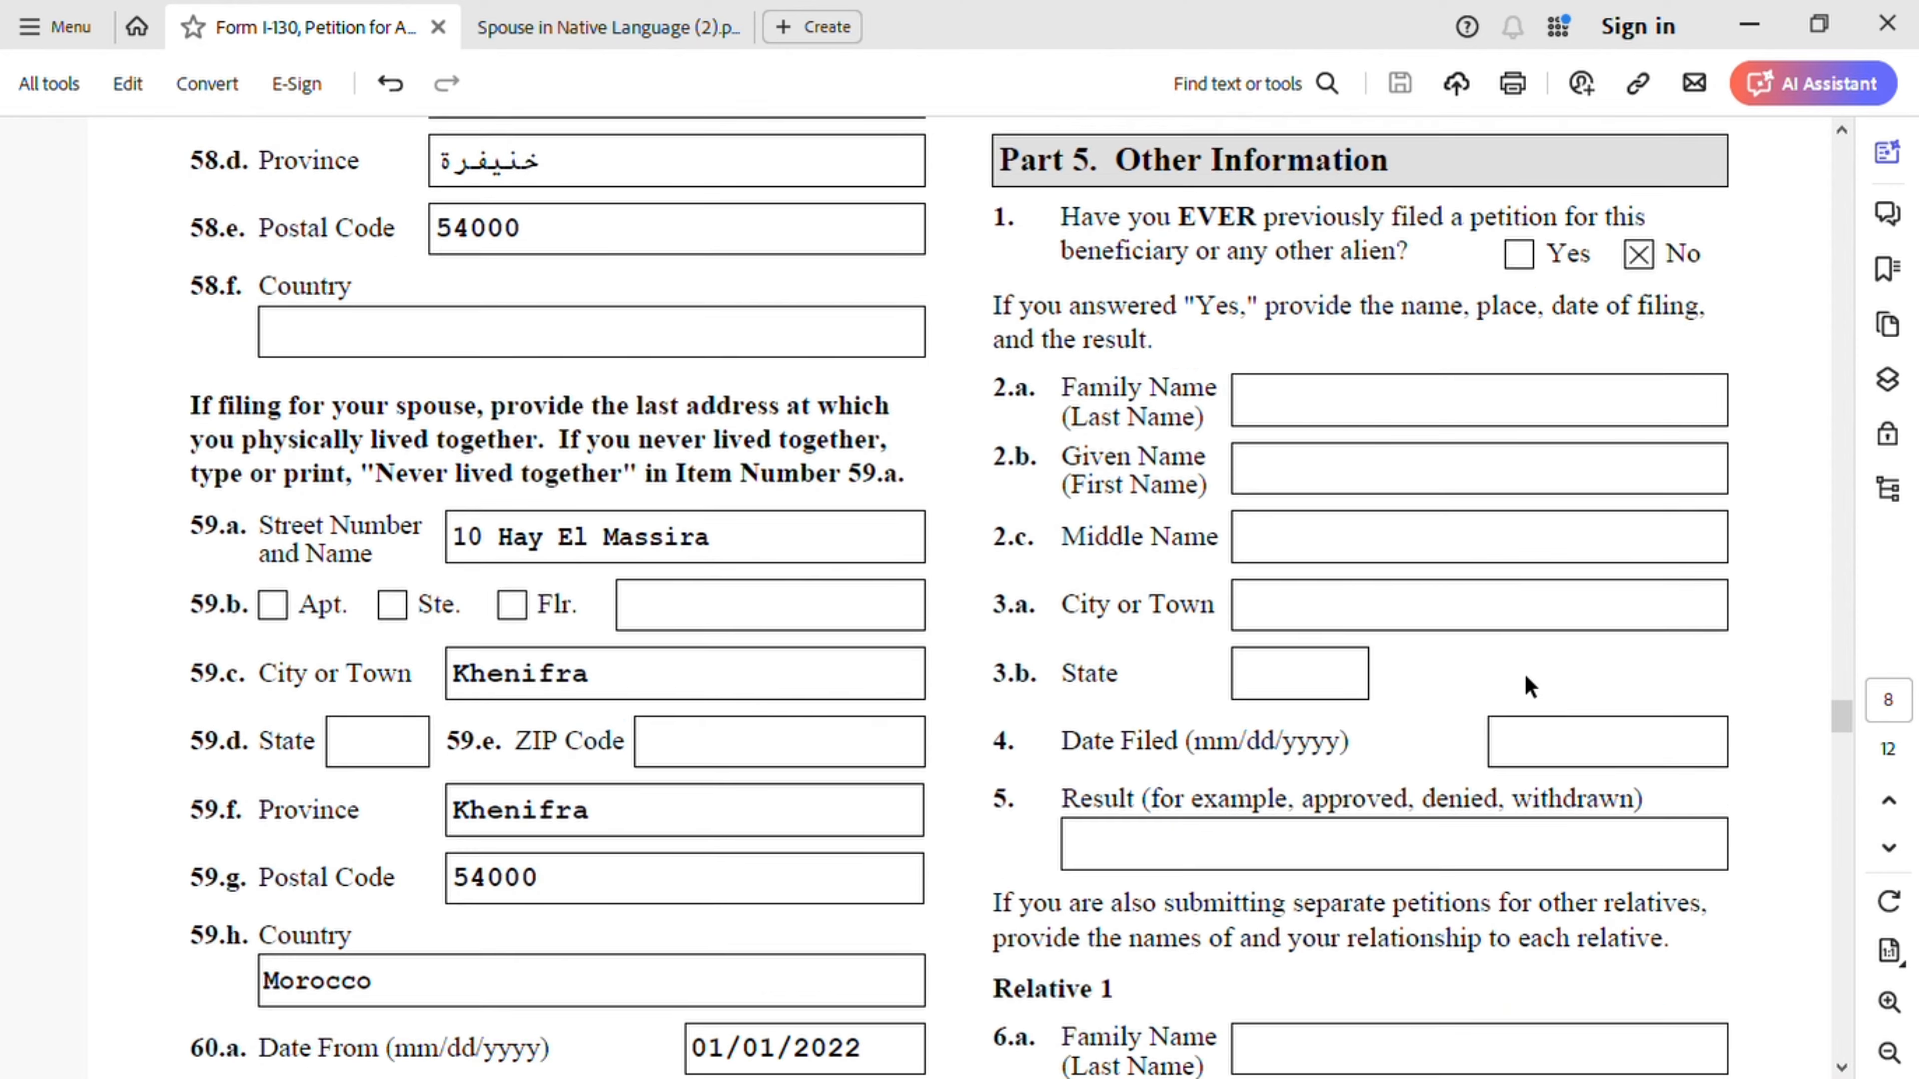
# - Review page 9's petitioner contact details and Part 6 with item 1.a checked, dated 04/21/2024
pyautogui.scroll(-10, 1530, 685)
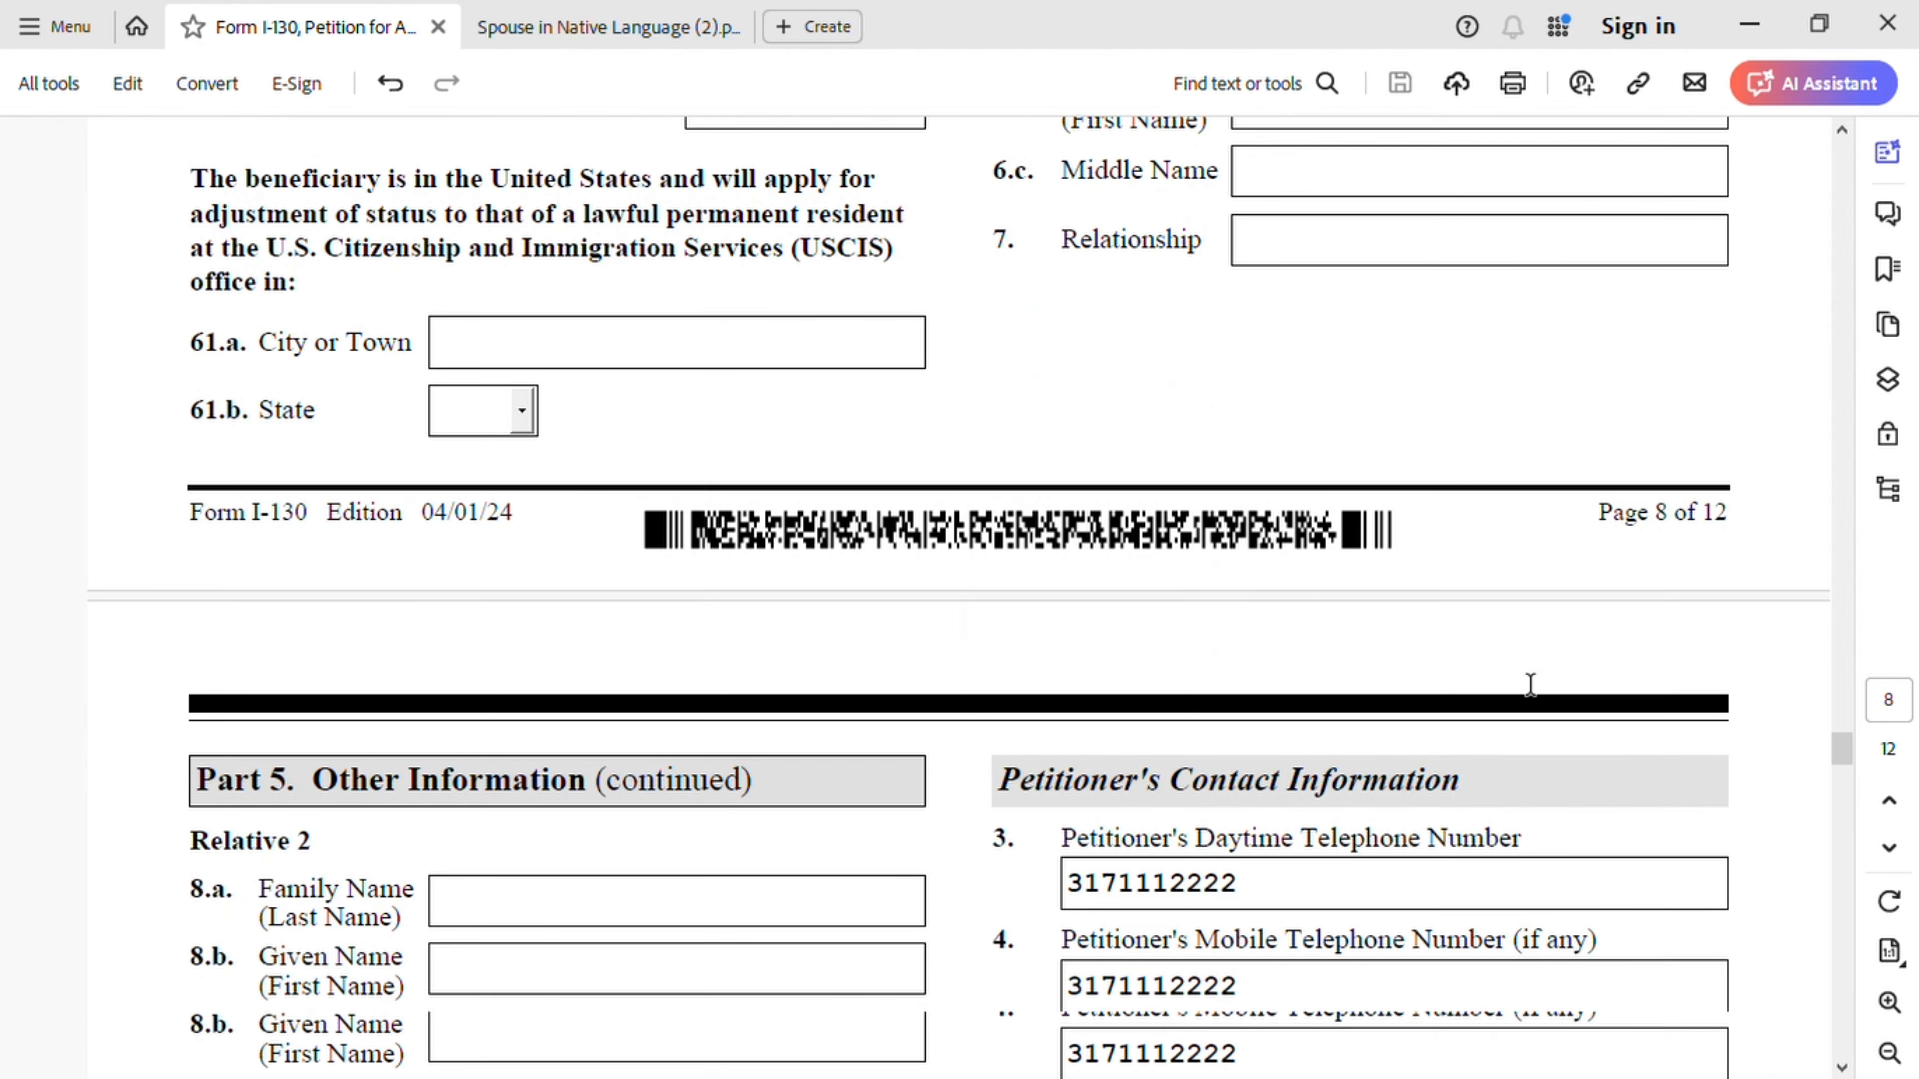
pyautogui.scroll(-3, 1531, 686)
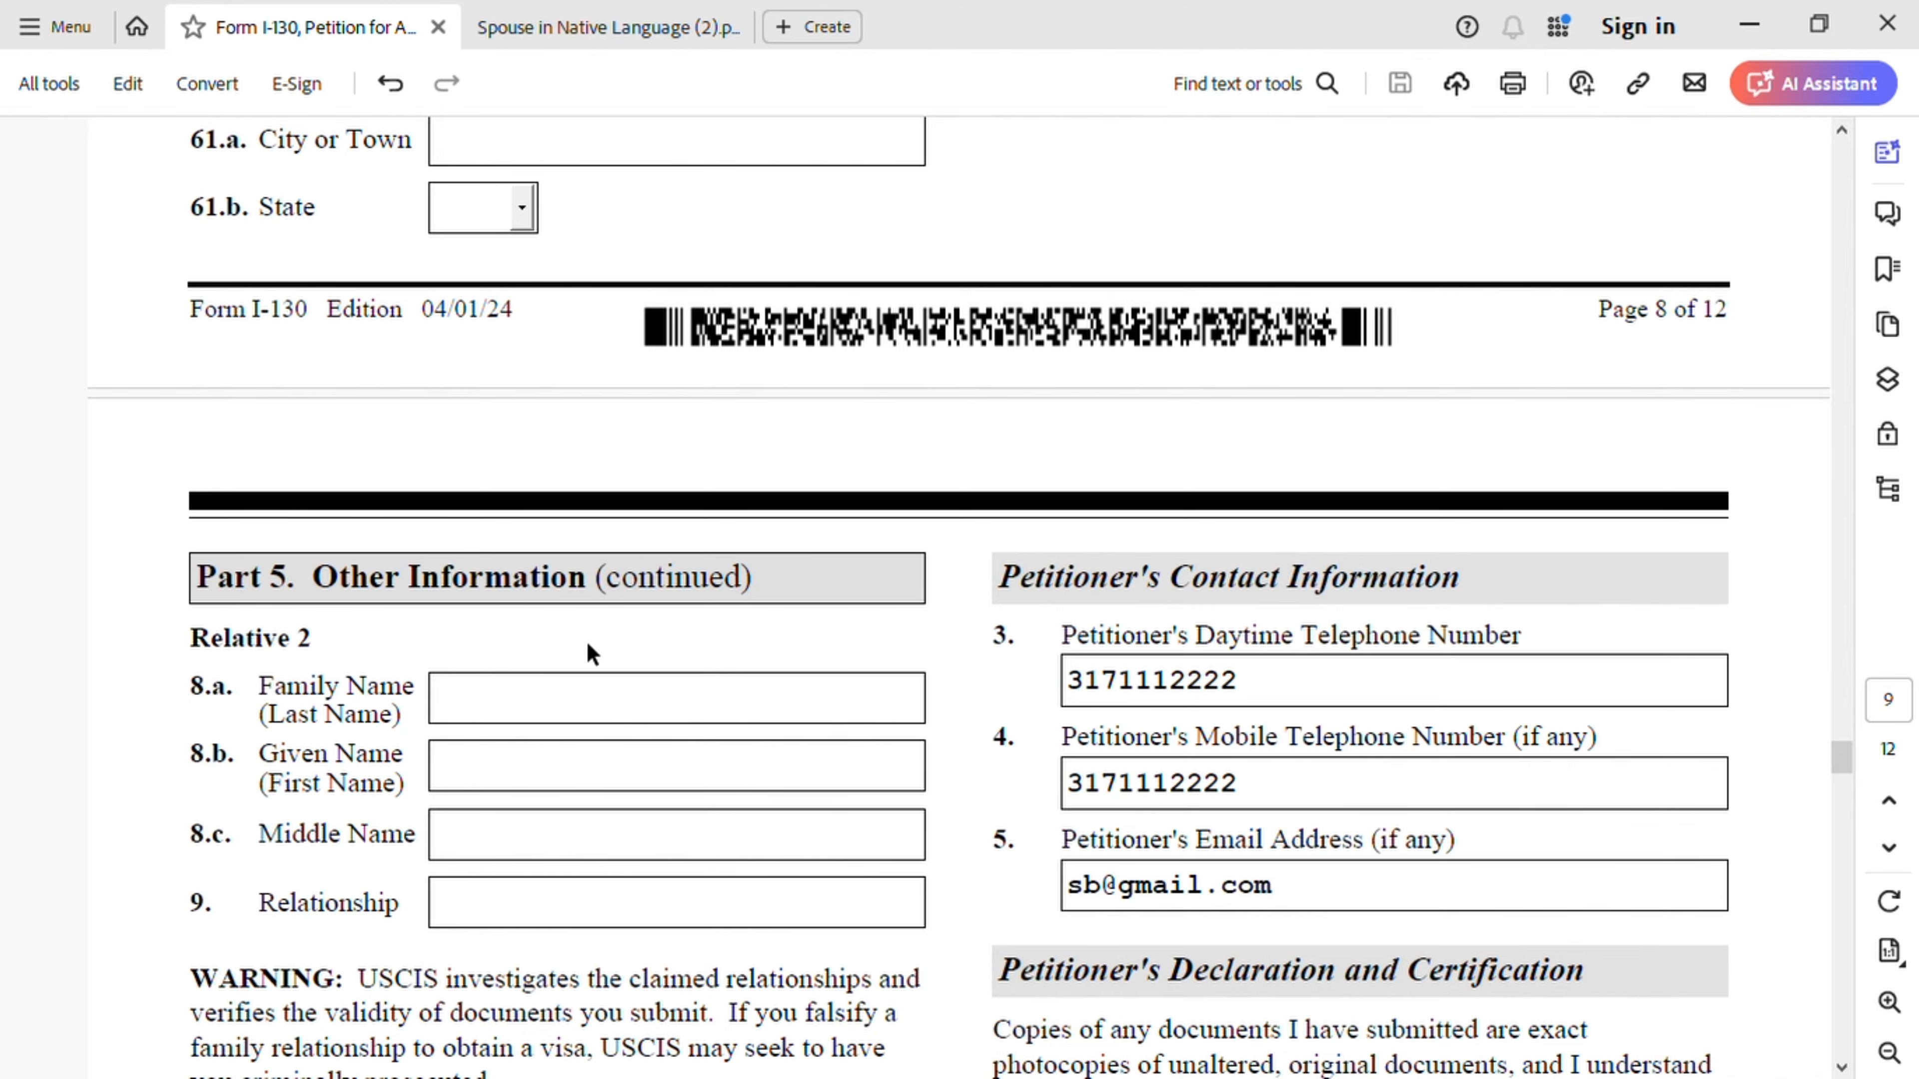
pyautogui.scroll(-3, 671, 659)
pyautogui.scroll(-9, 671, 659)
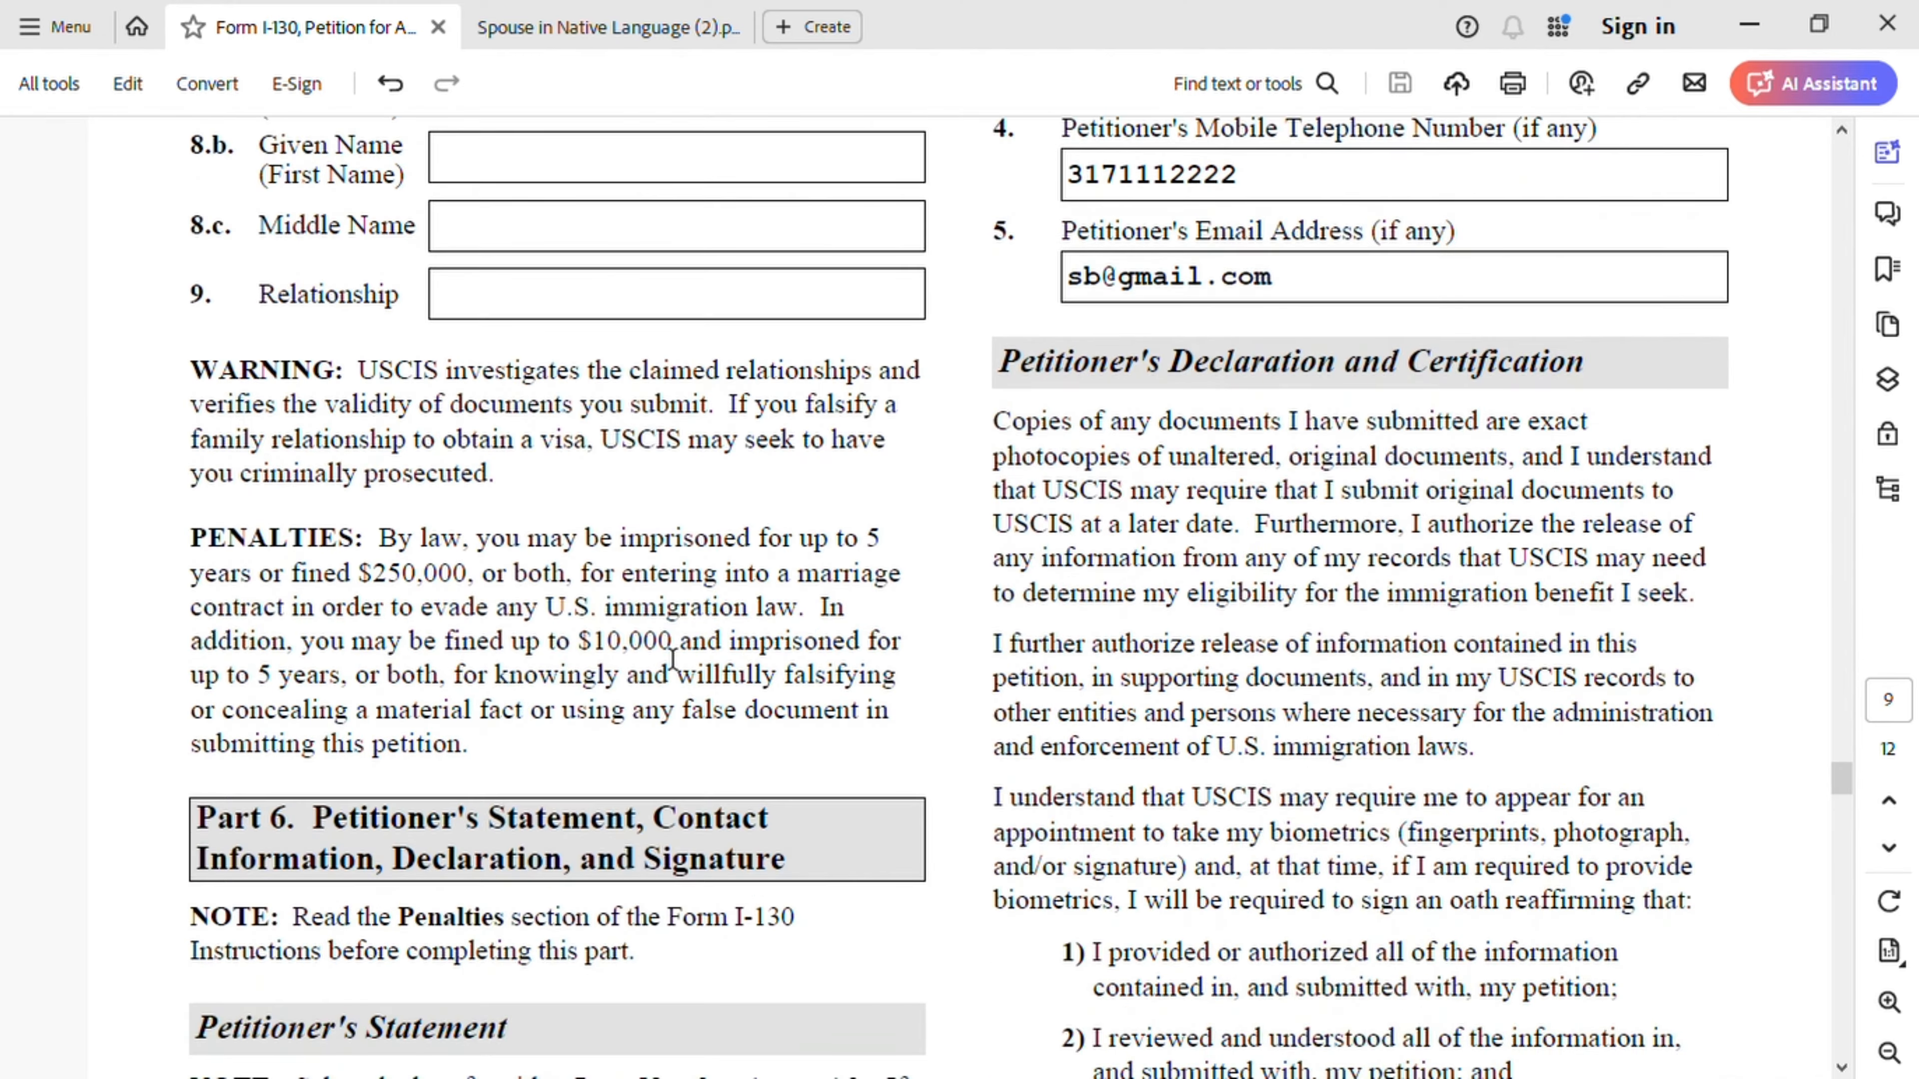
pyautogui.scroll(-2, 792, 717)
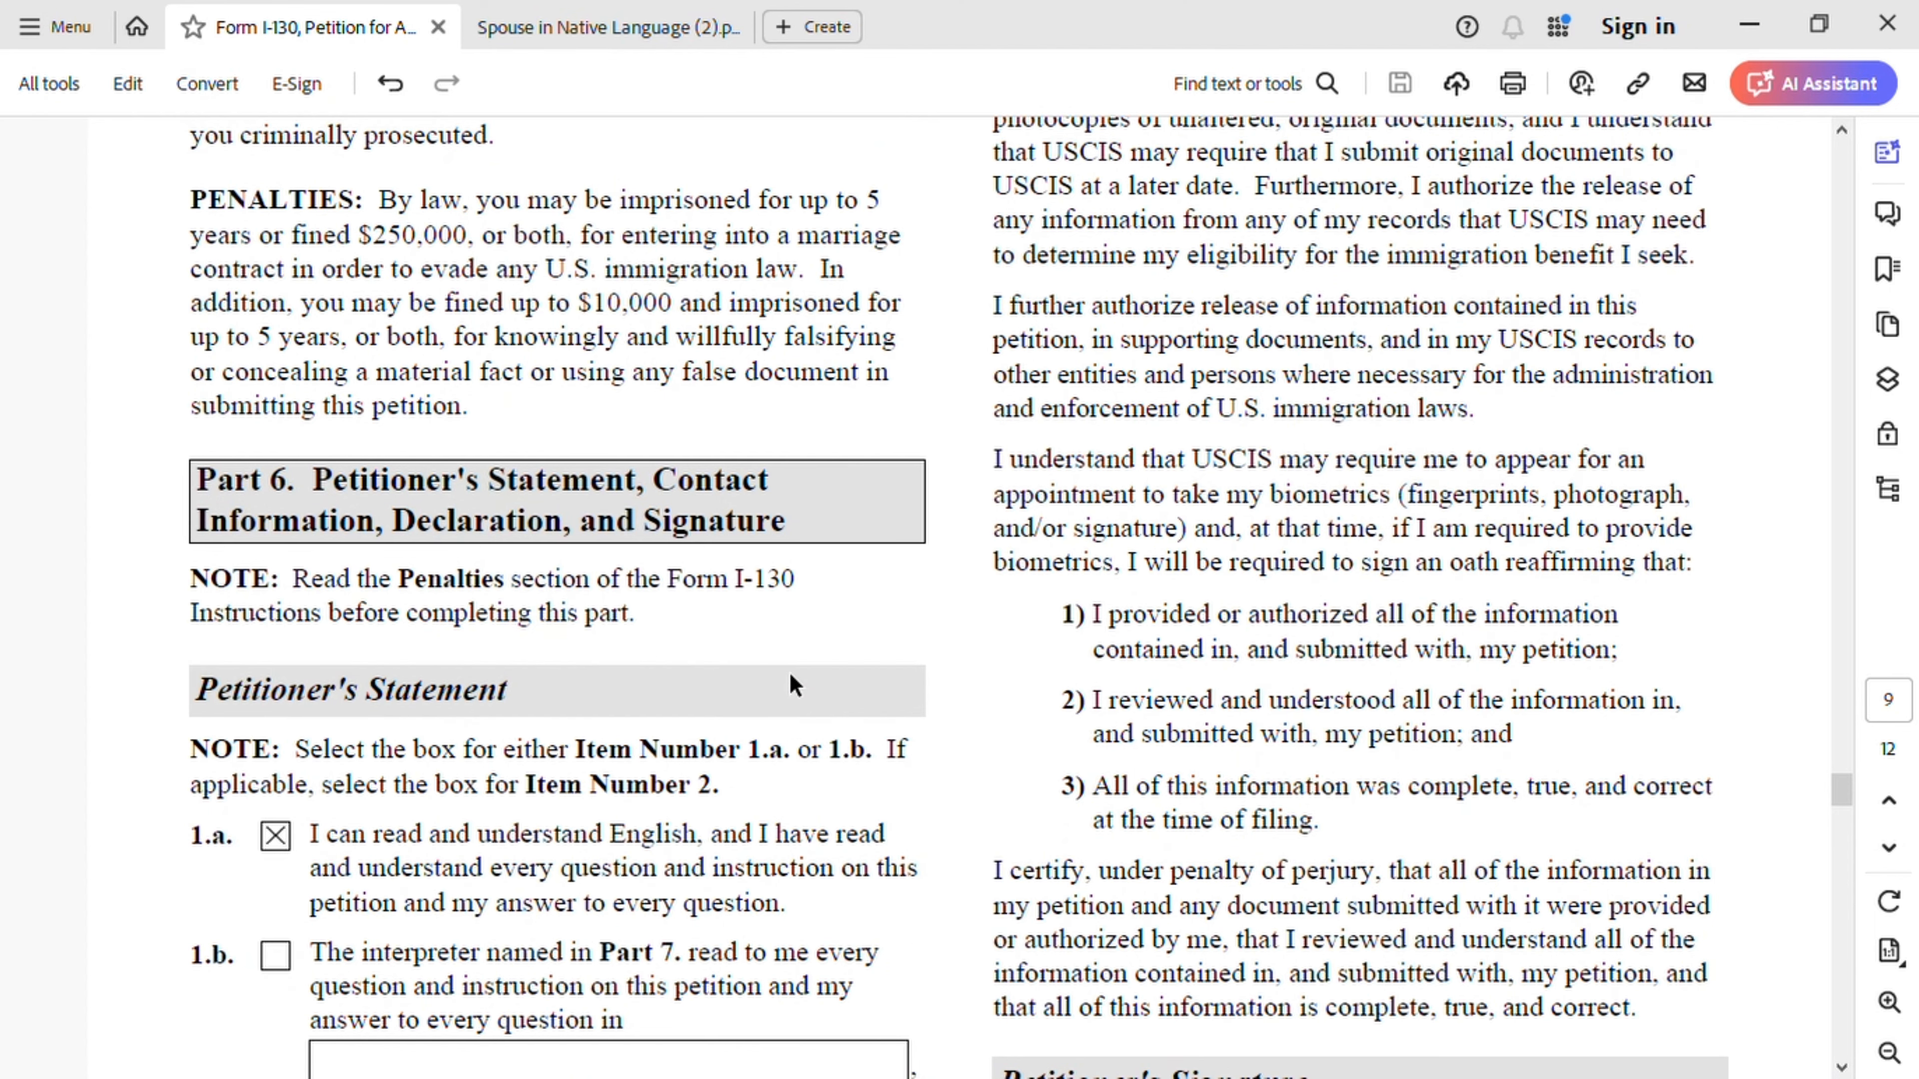
pyautogui.scroll(-4, 789, 672)
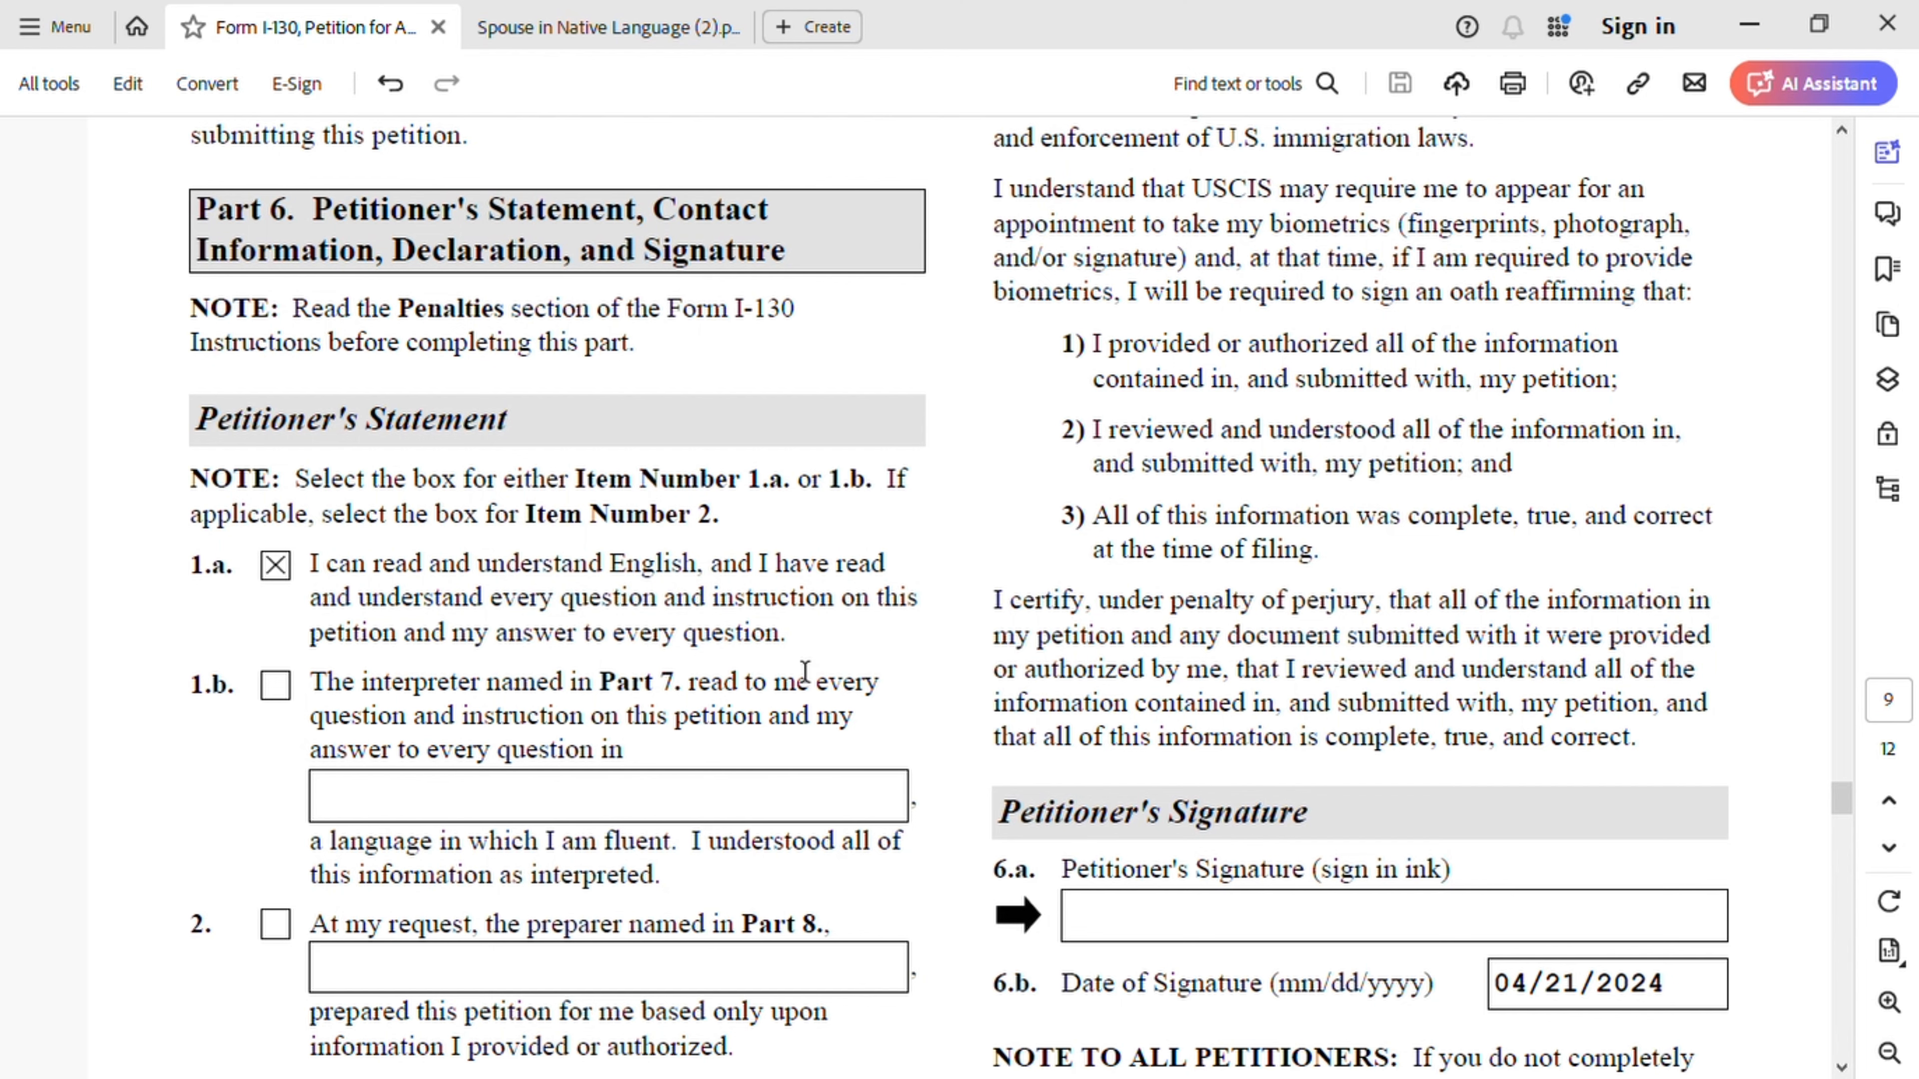
pyautogui.scroll(-4, 802, 673)
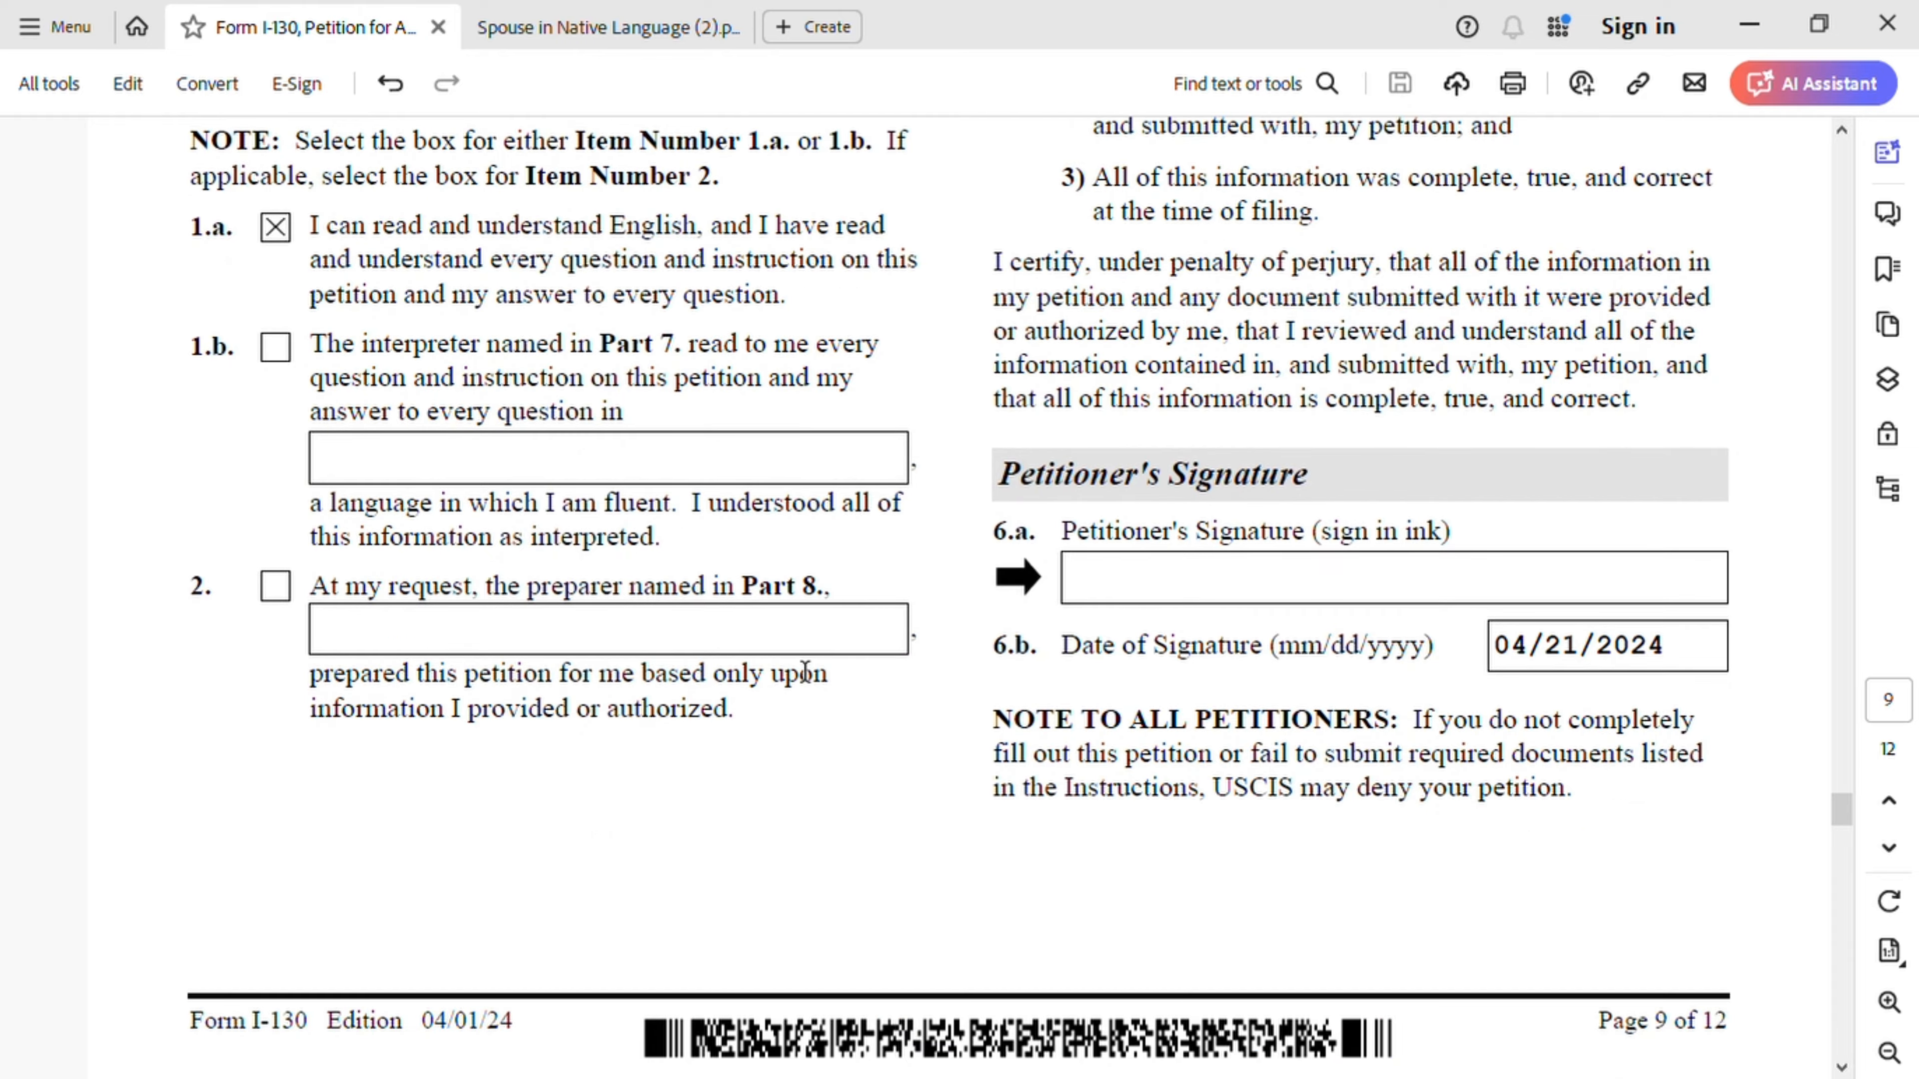
pyautogui.scroll(7, 809, 665)
pyautogui.scroll(6, 815, 657)
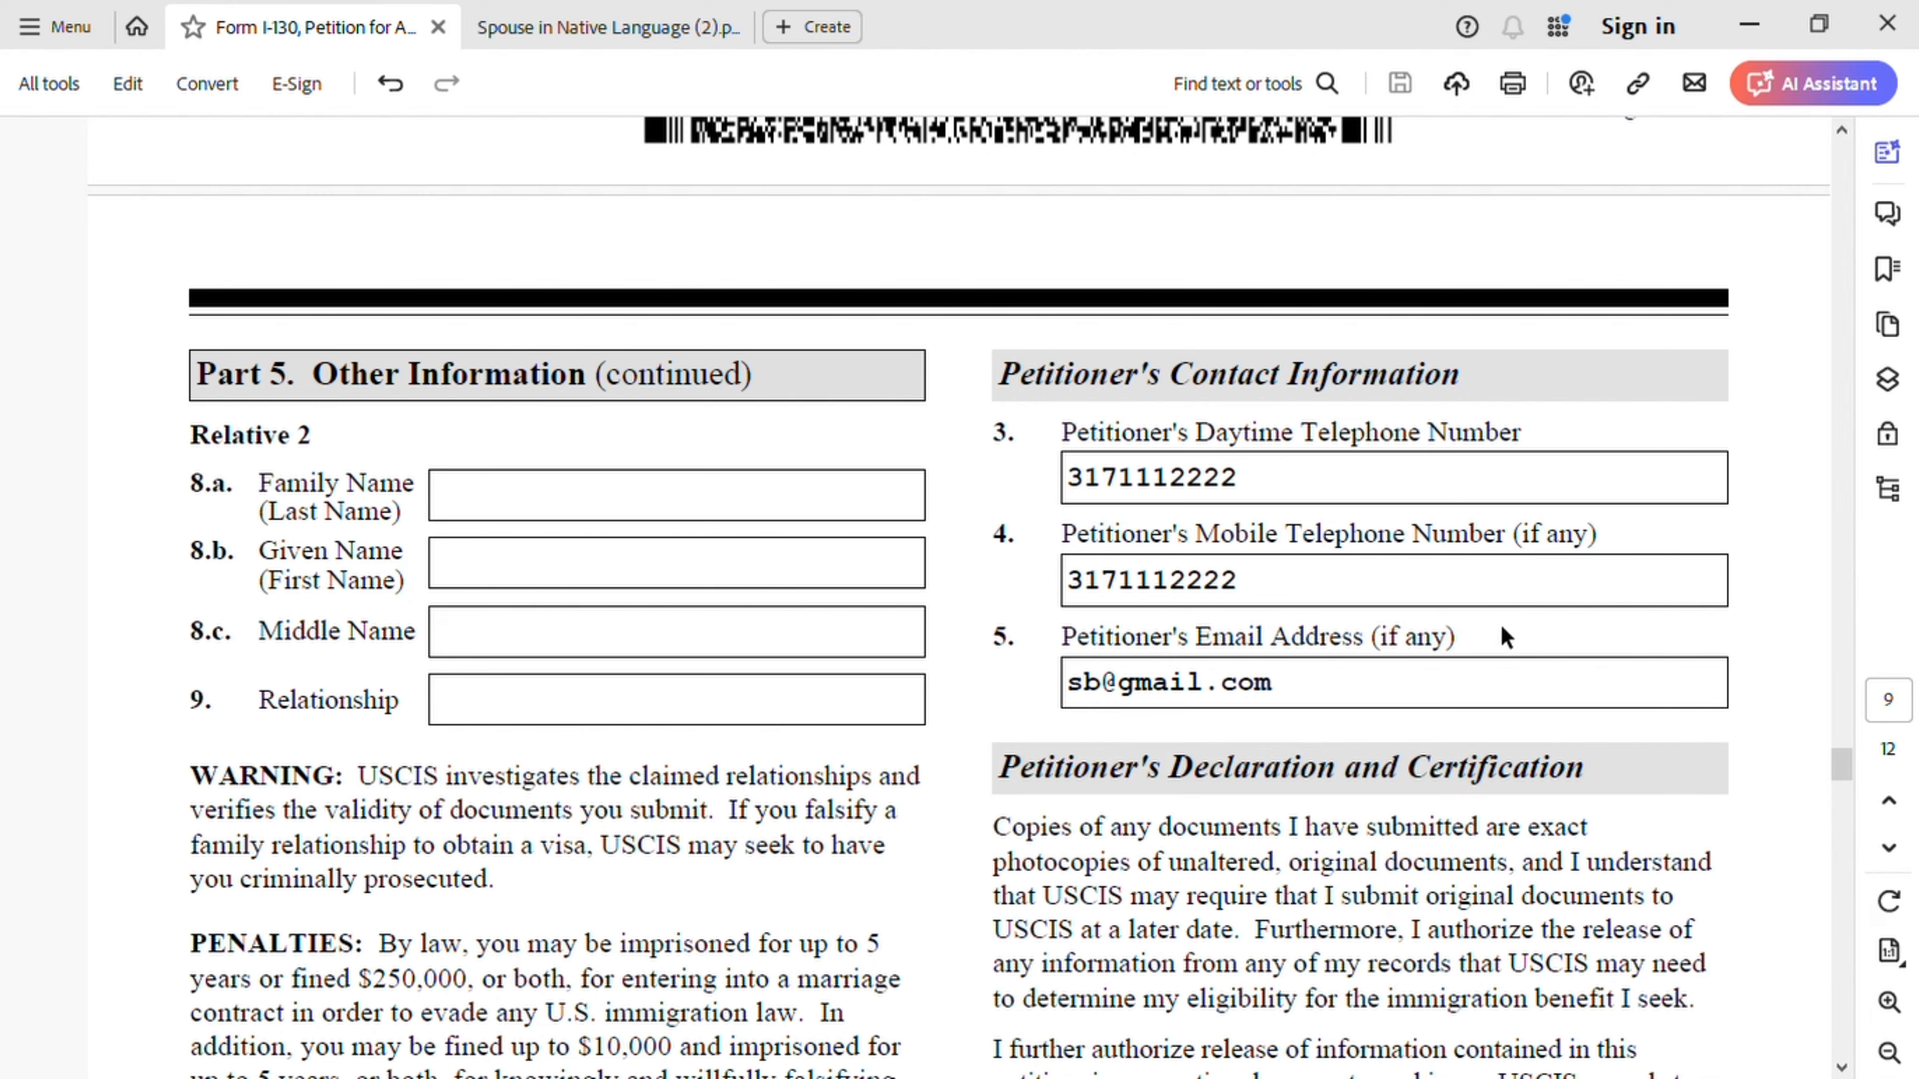
pyautogui.scroll(-12, 1518, 611)
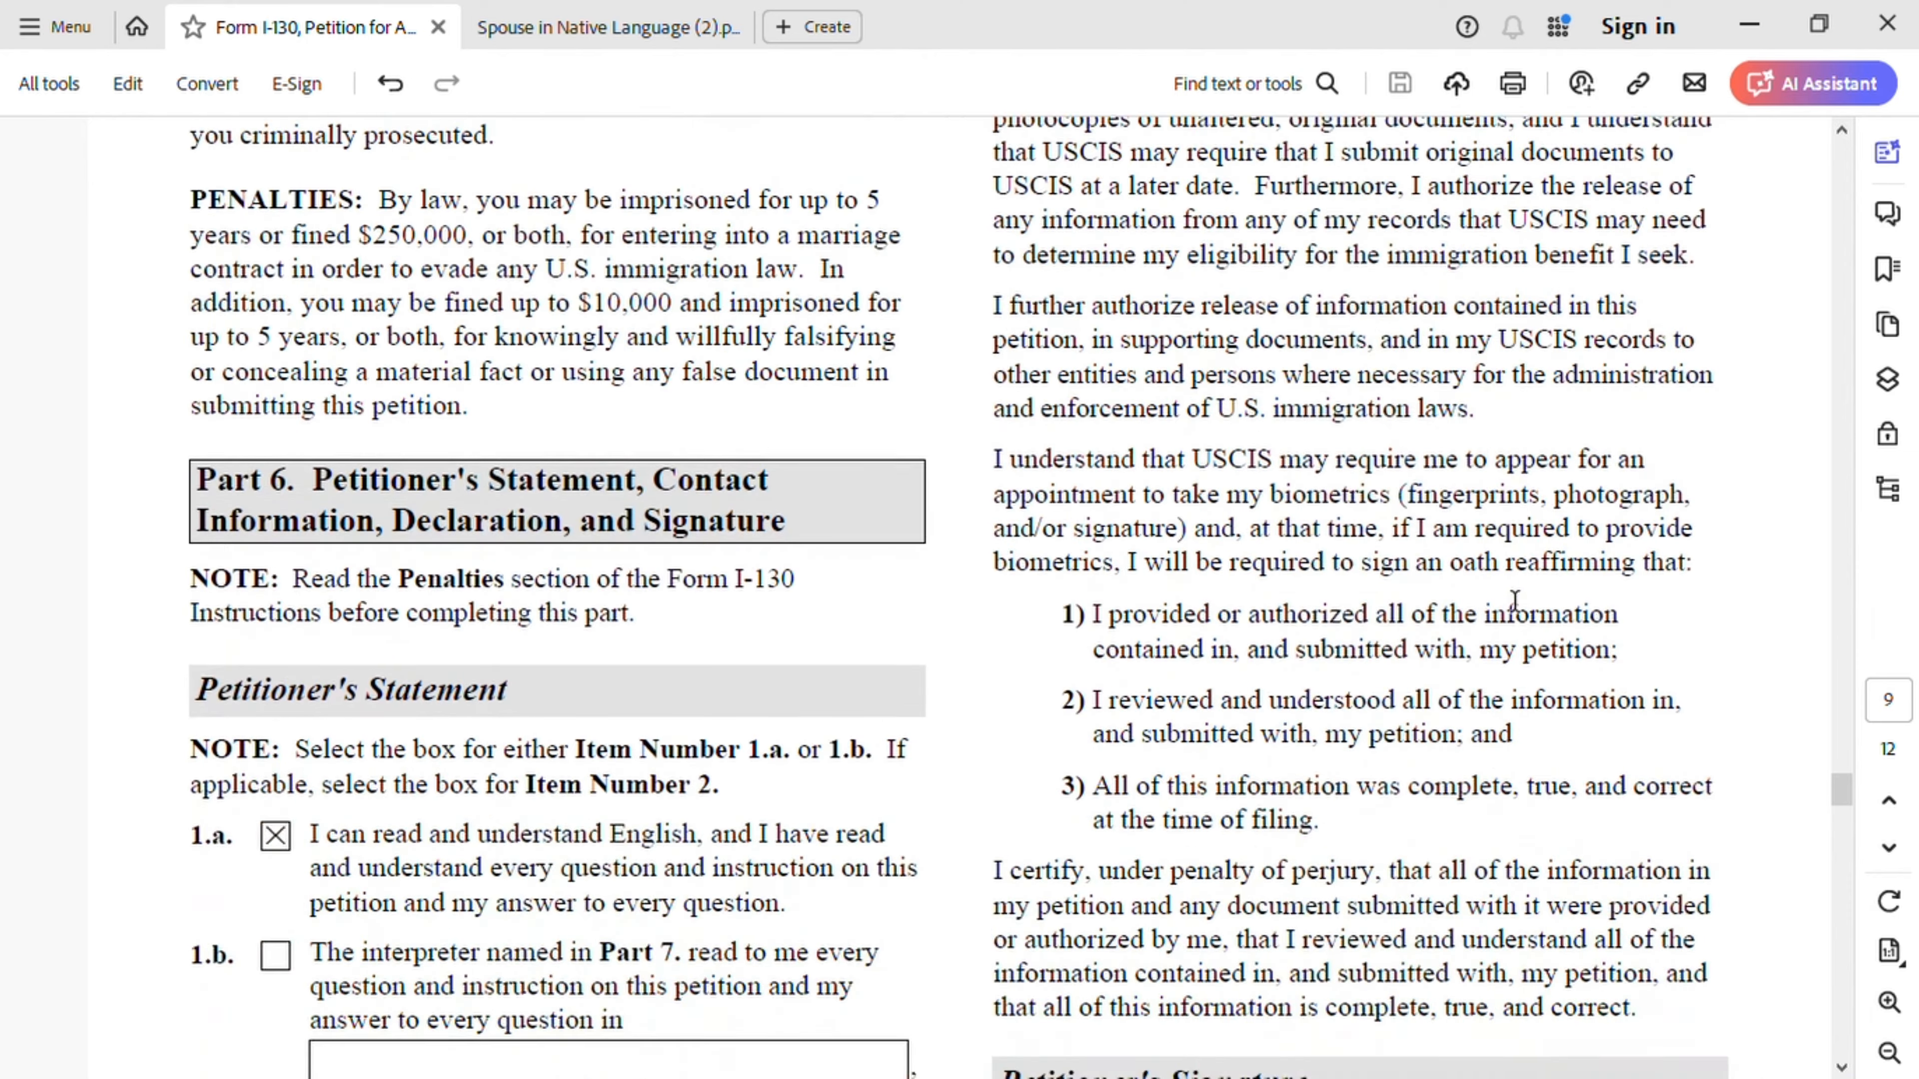
# - Check item 2 of Part 6 and enter the preparer's full name in its field
pyautogui.scroll(-3, 1515, 603)
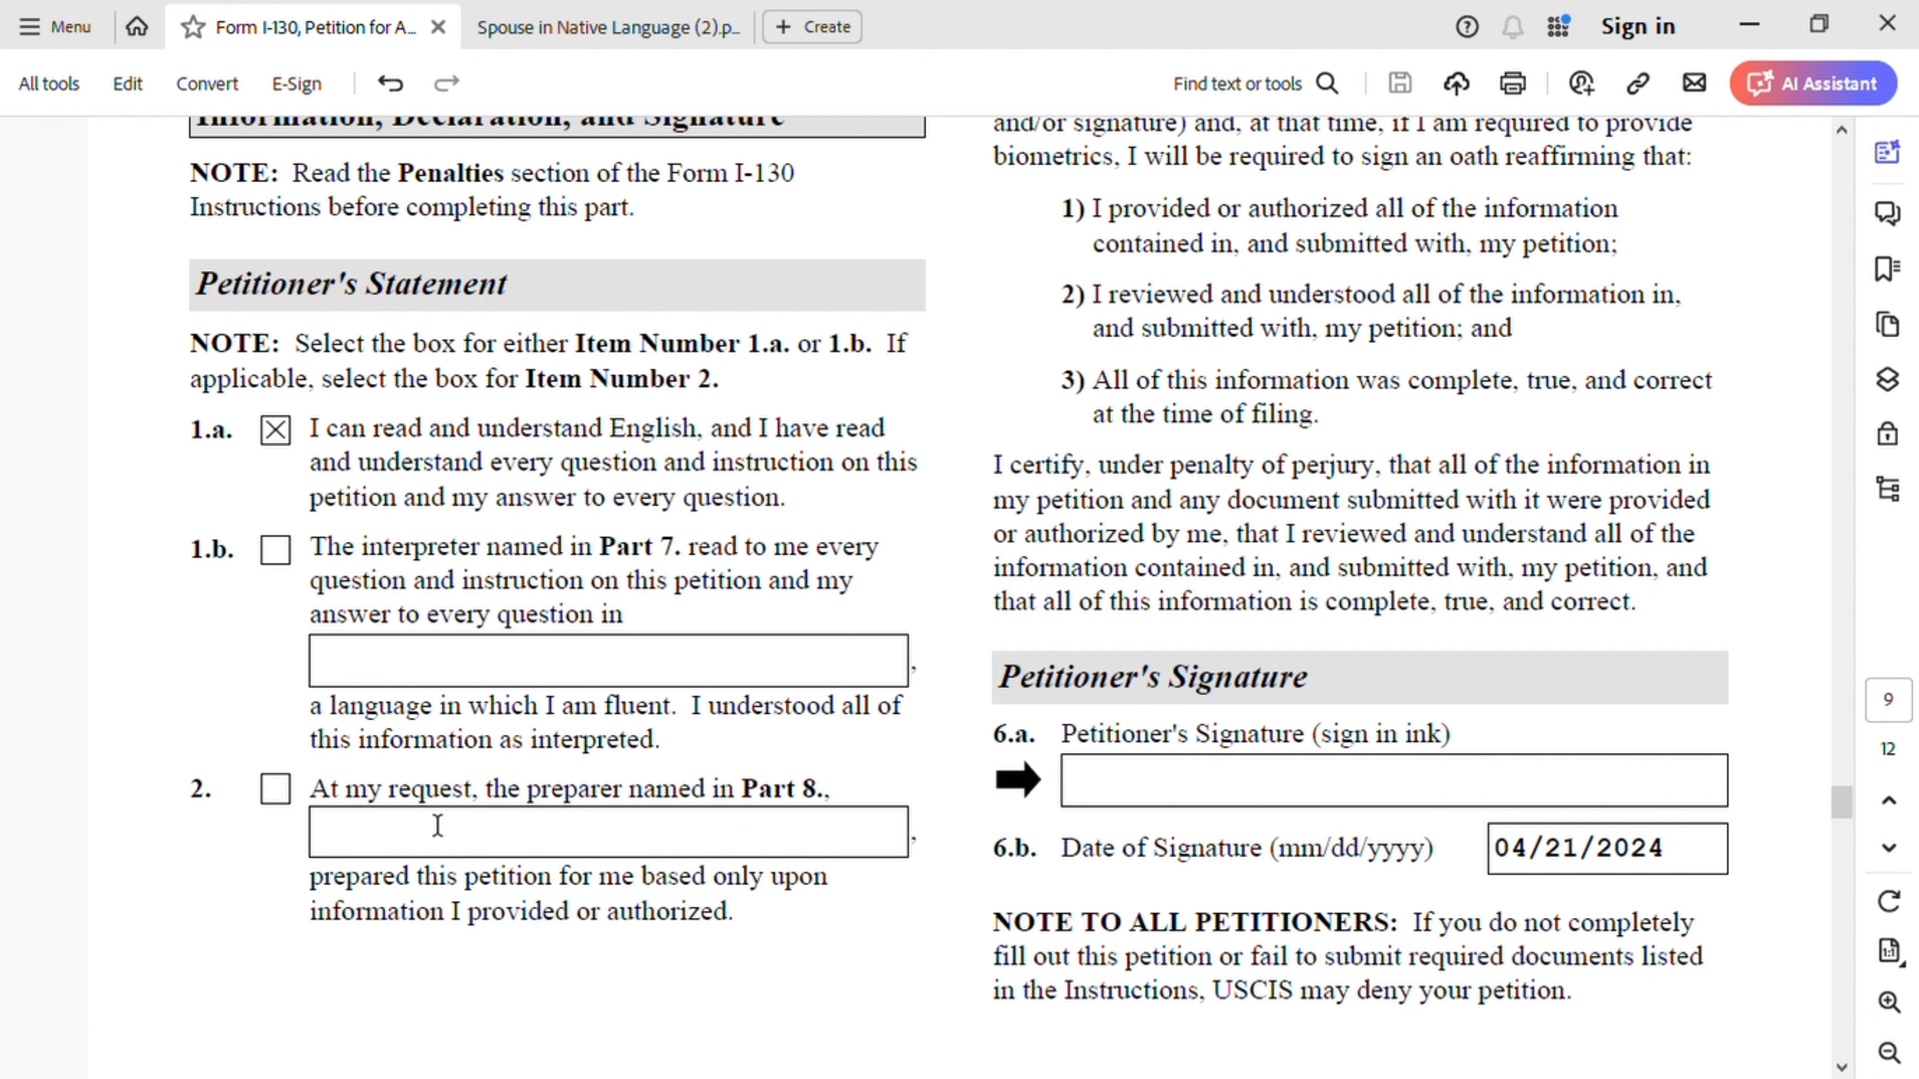
pyautogui.click(279, 795)
pyautogui.click(412, 842)
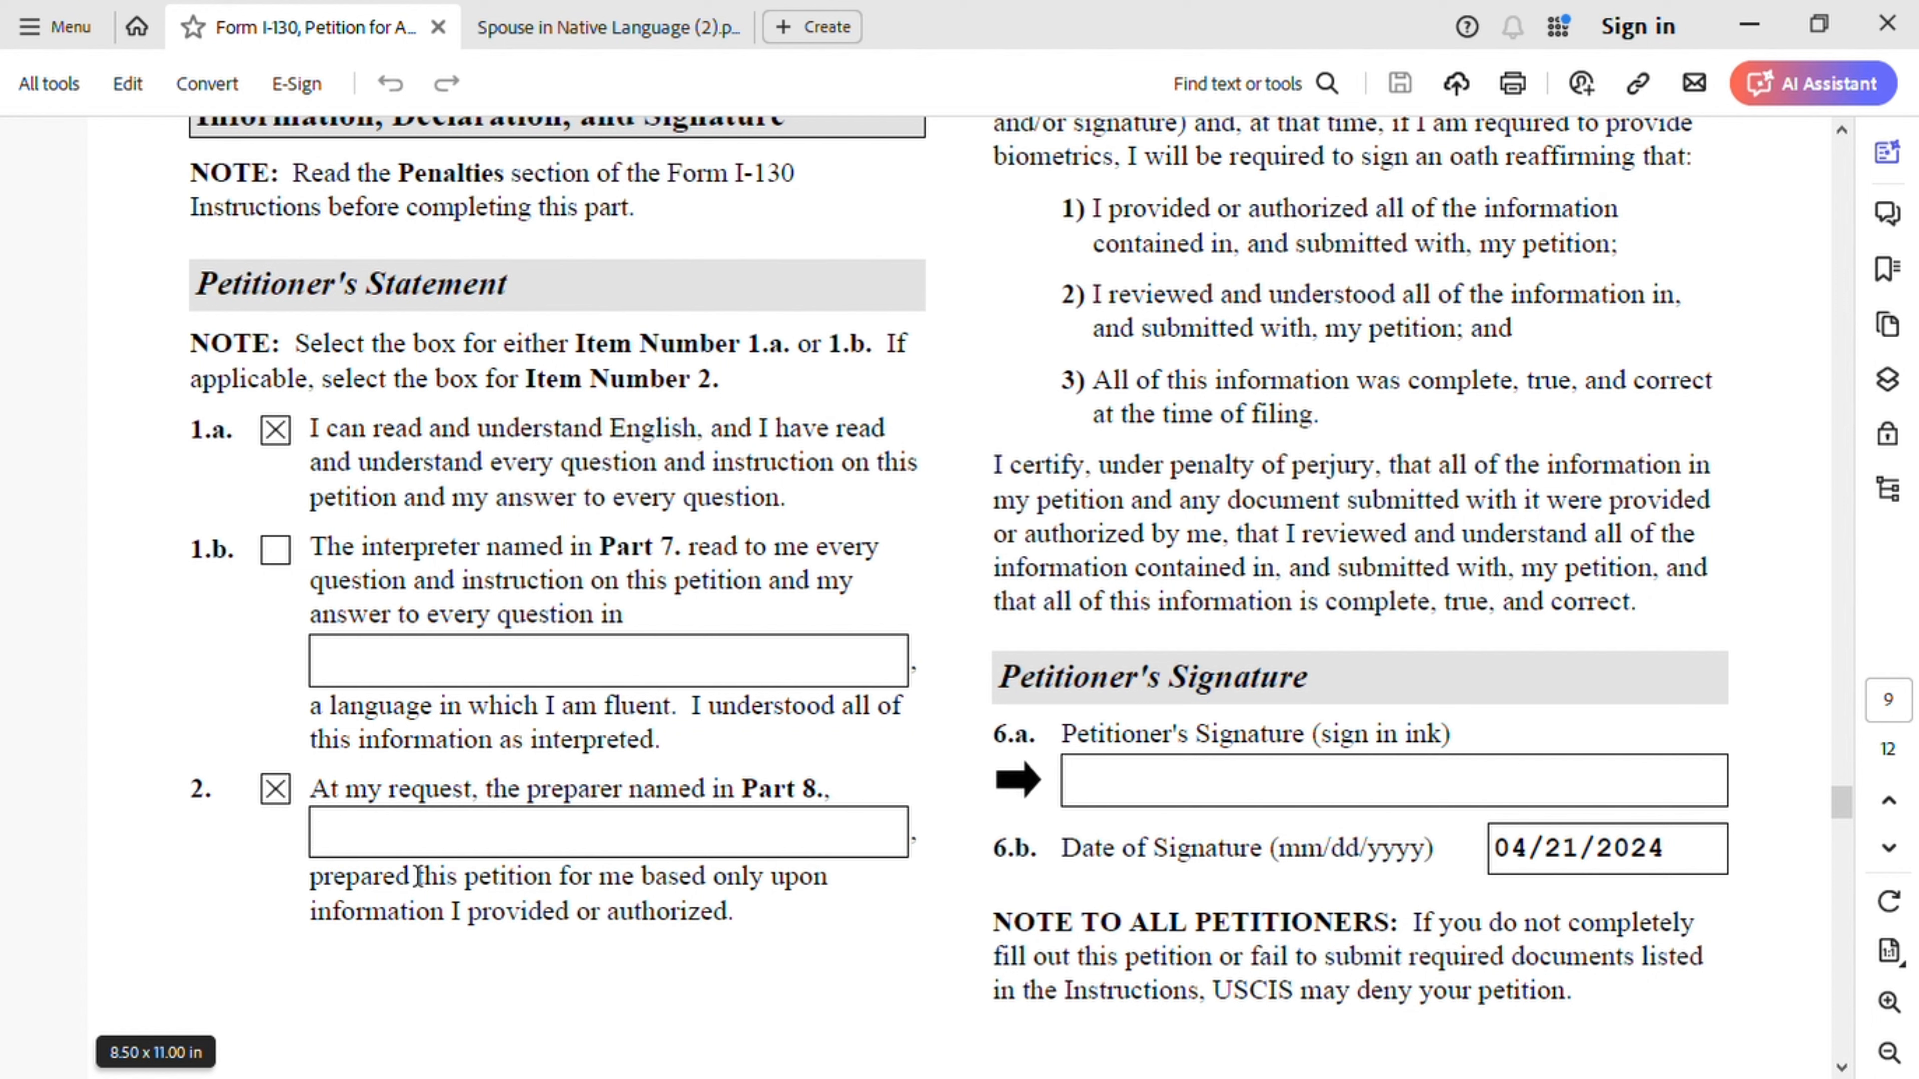
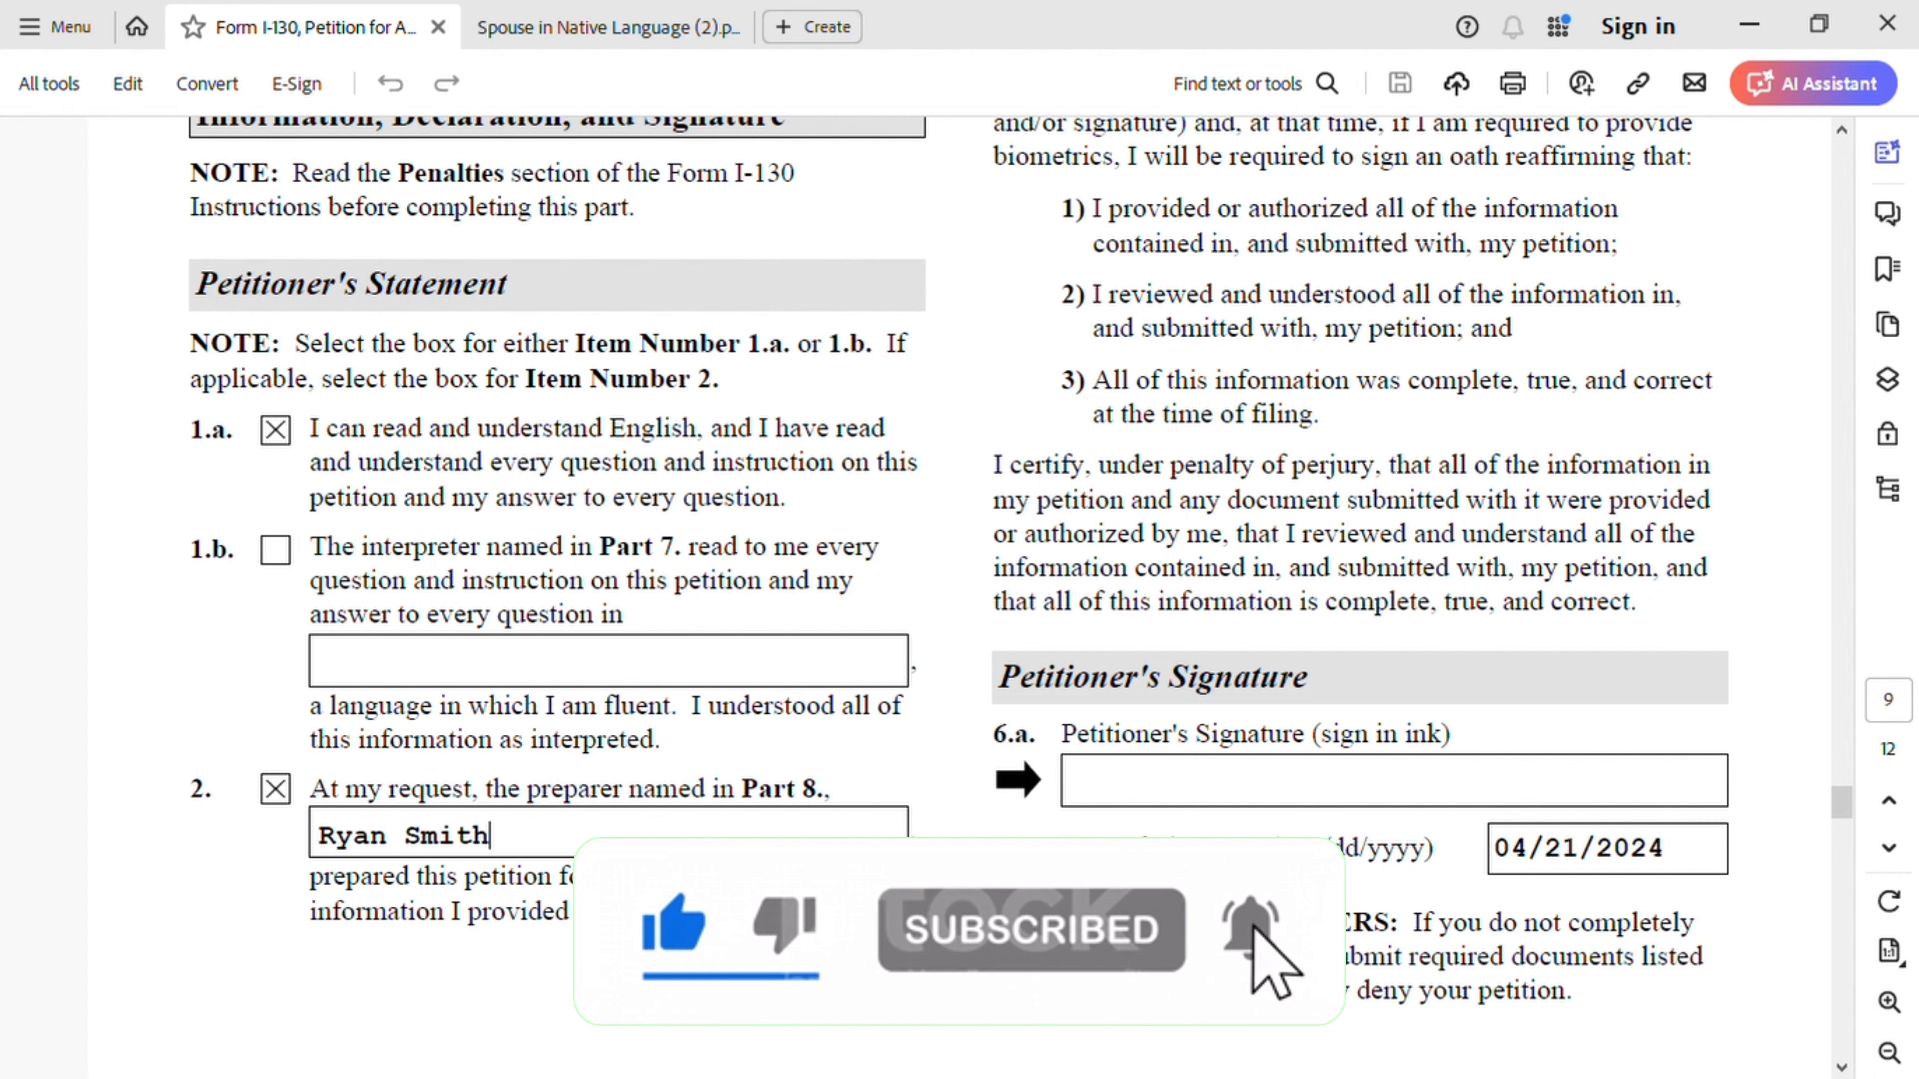
# - Scroll down page 10 past Part 7's interpreter section to the empty Part 8 preparer name fields
pyautogui.scroll(-5, 1135, 794)
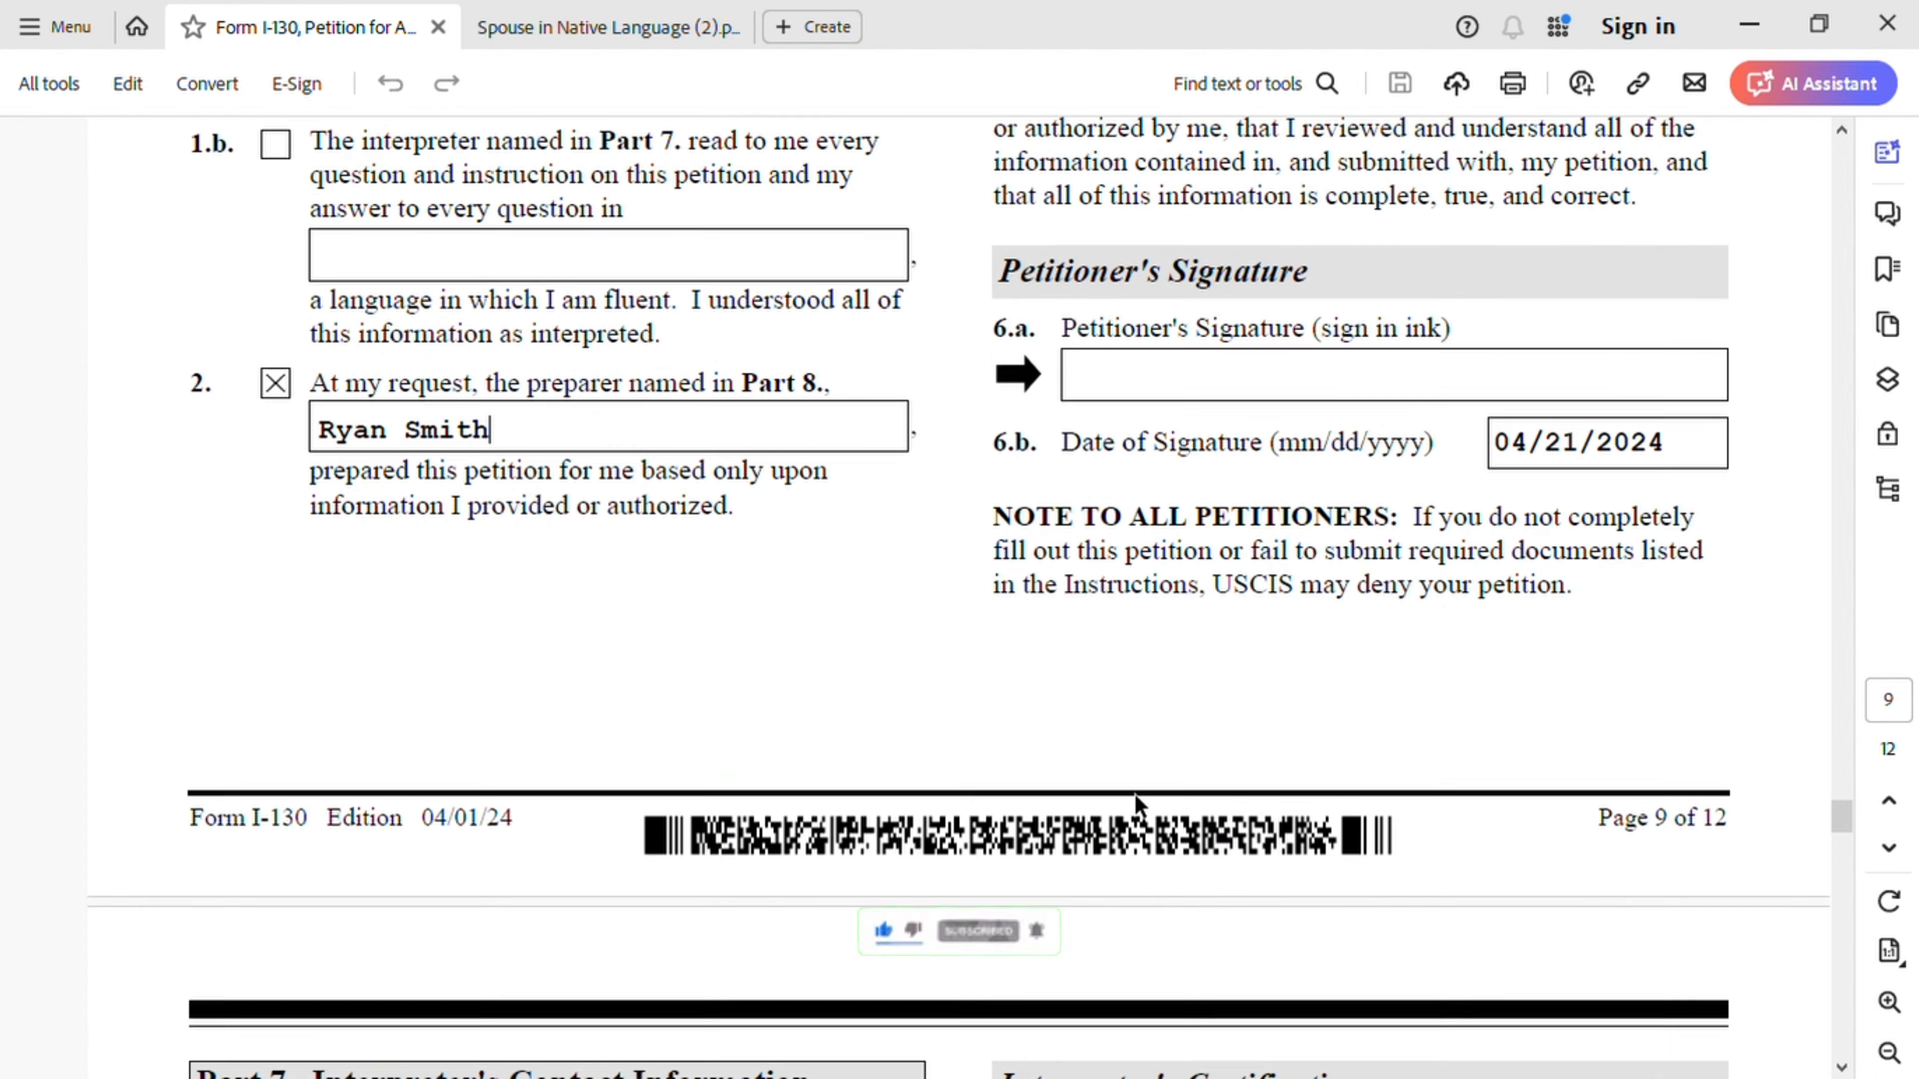
pyautogui.scroll(-7, 1135, 794)
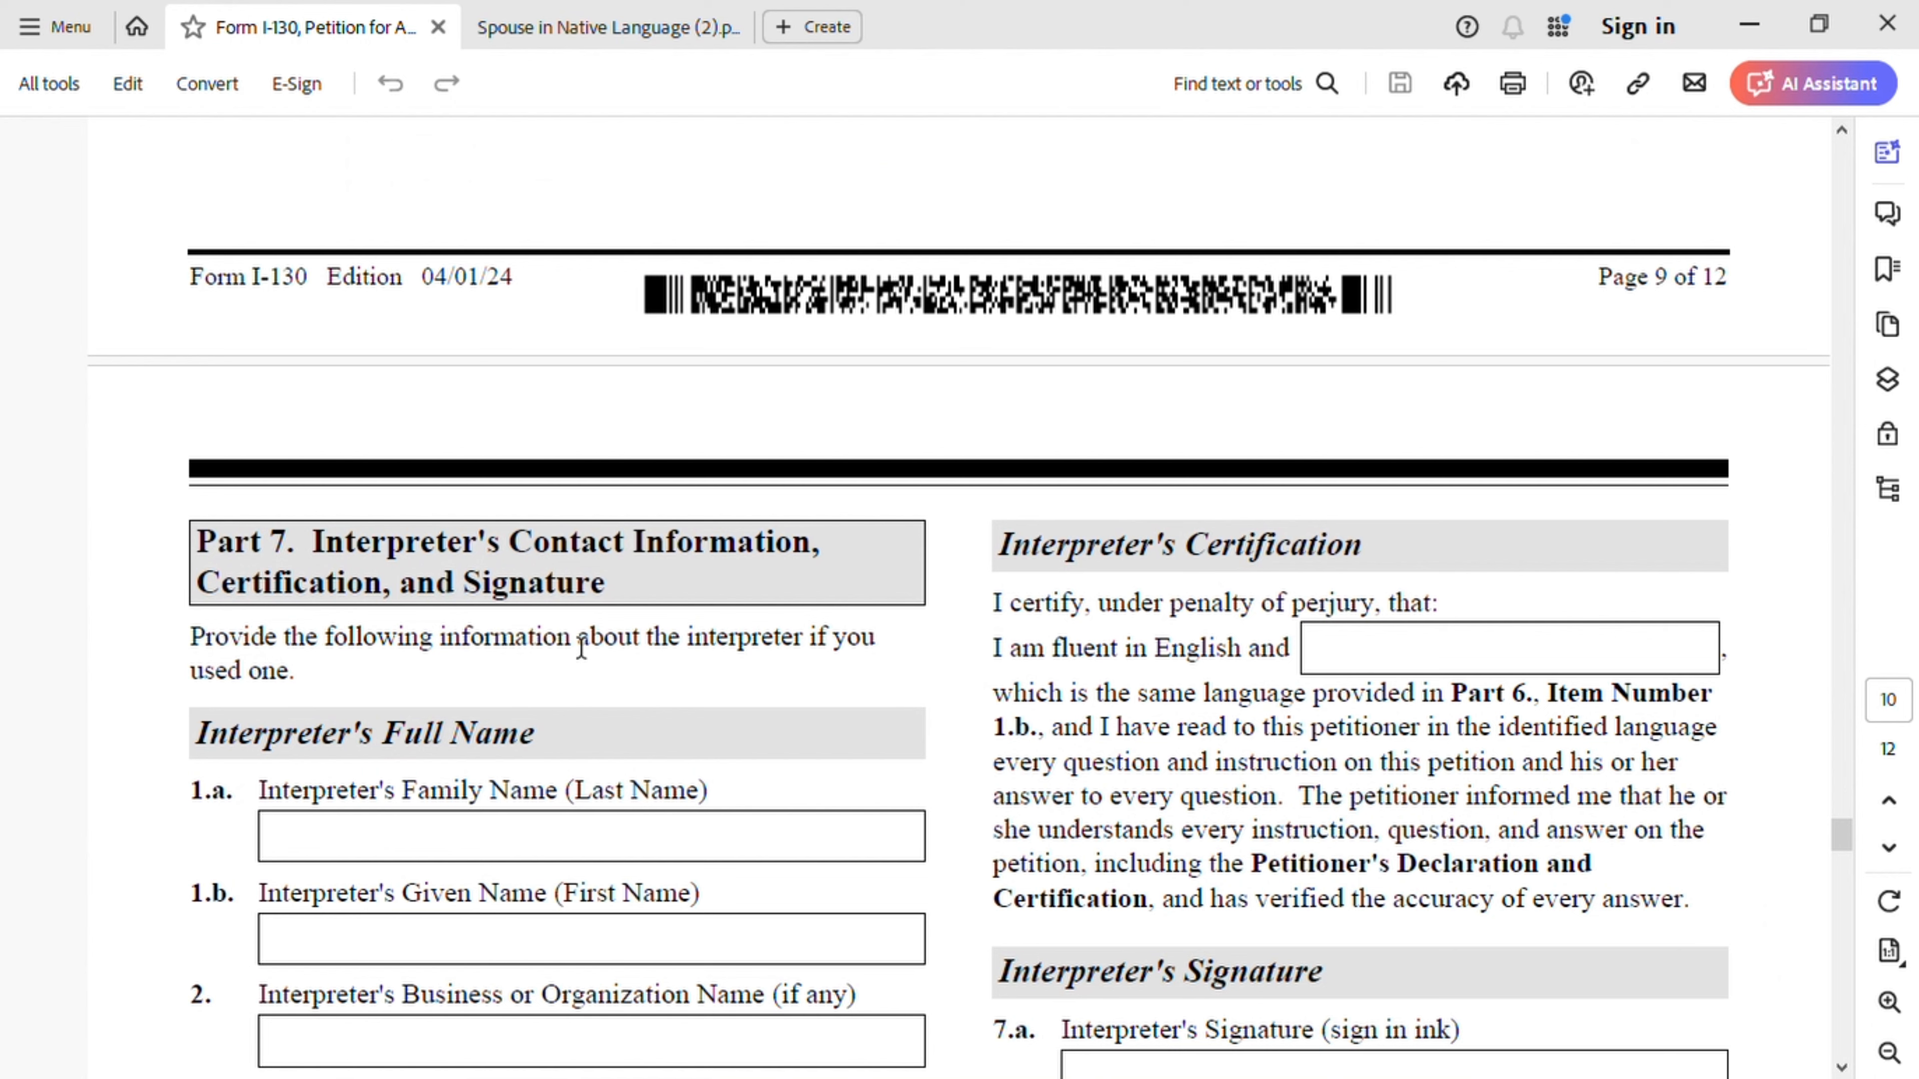
pyautogui.scroll(-3, 574, 589)
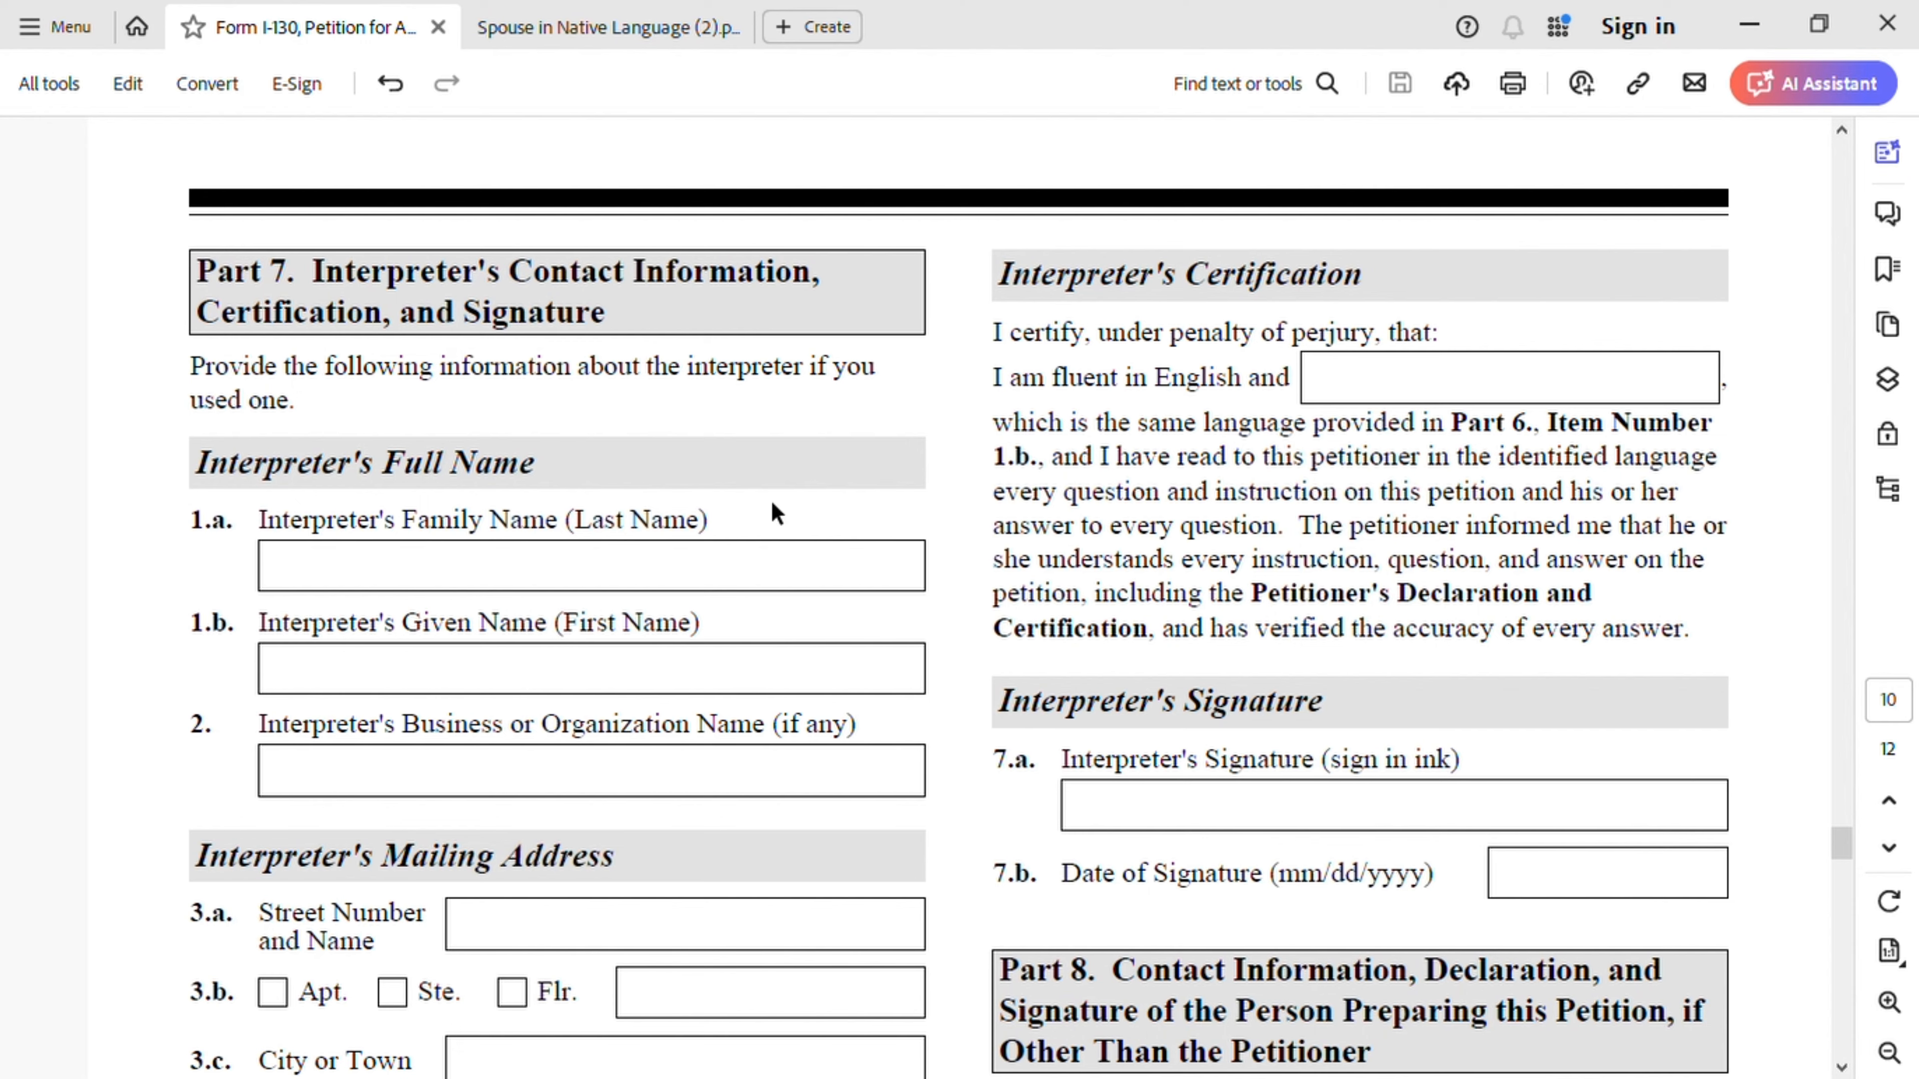
pyautogui.scroll(-3, 871, 557)
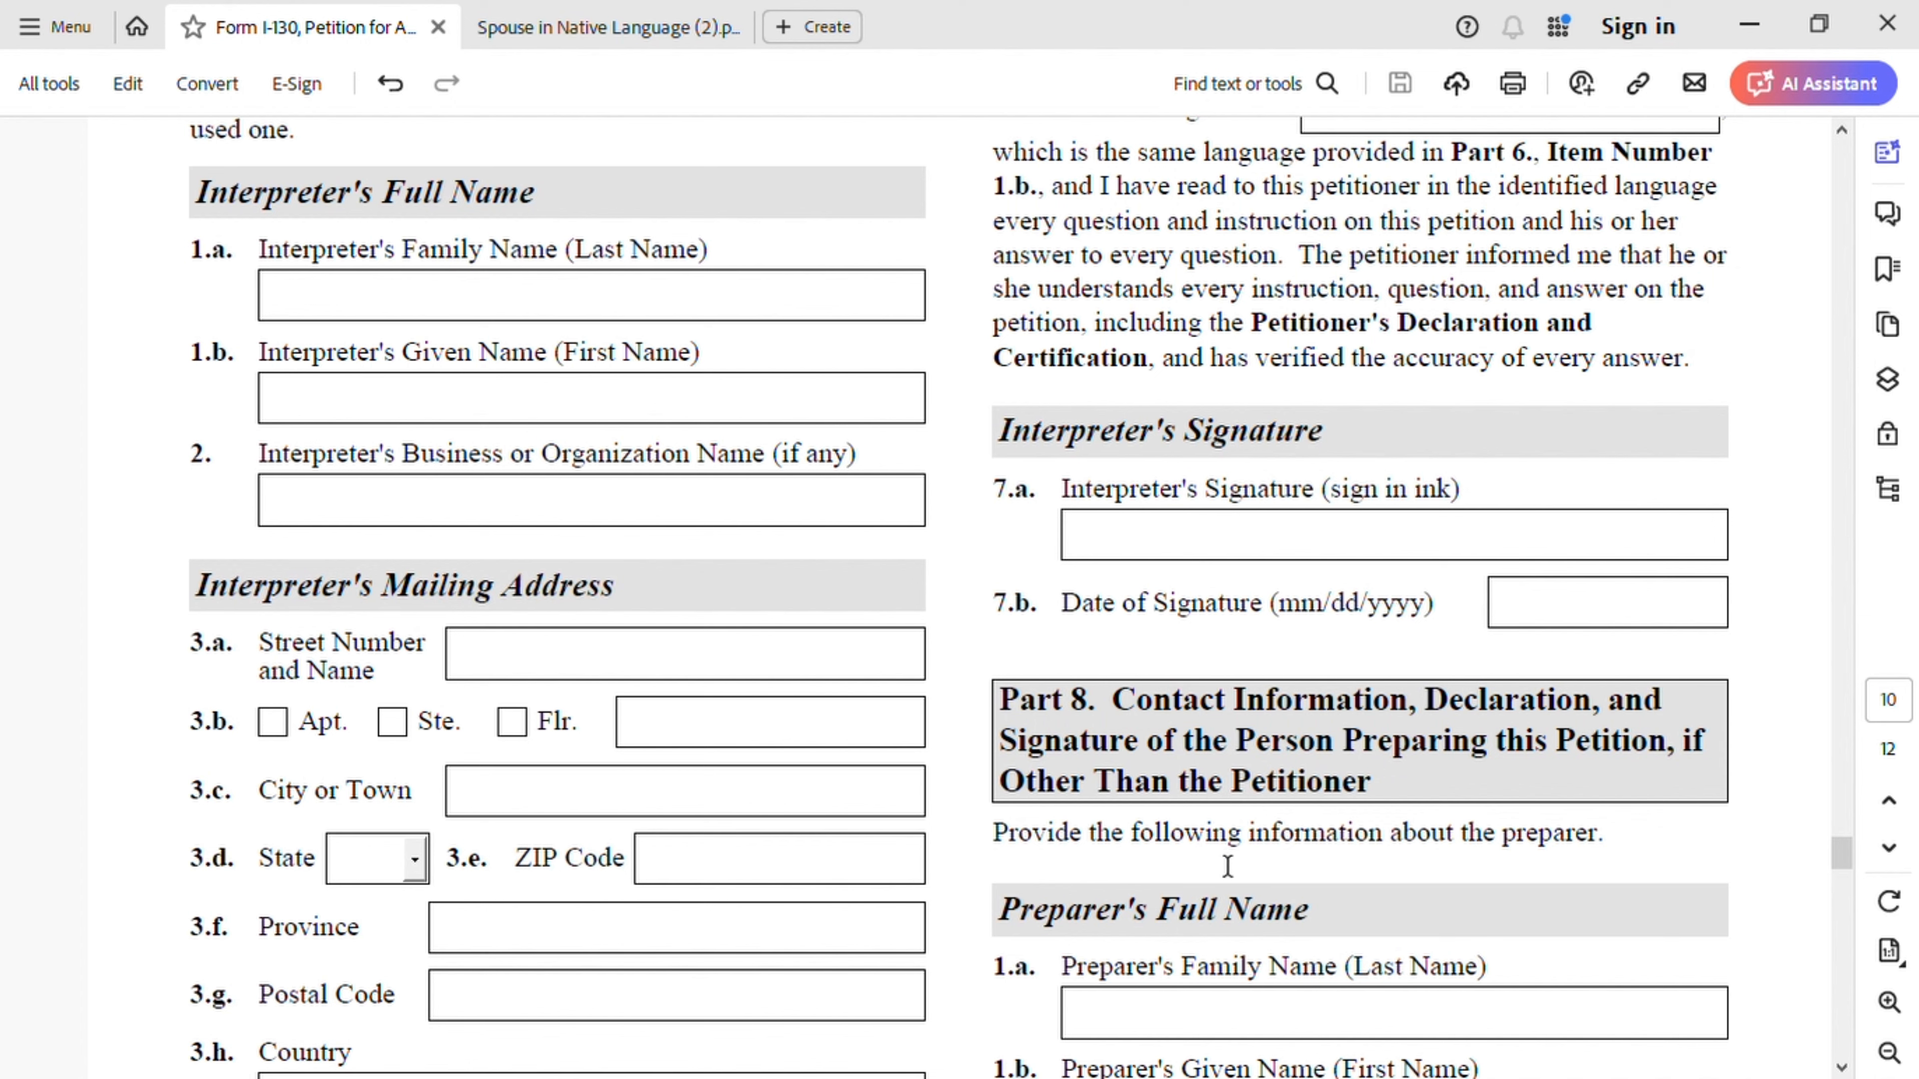
pyautogui.scroll(-2, 1360, 837)
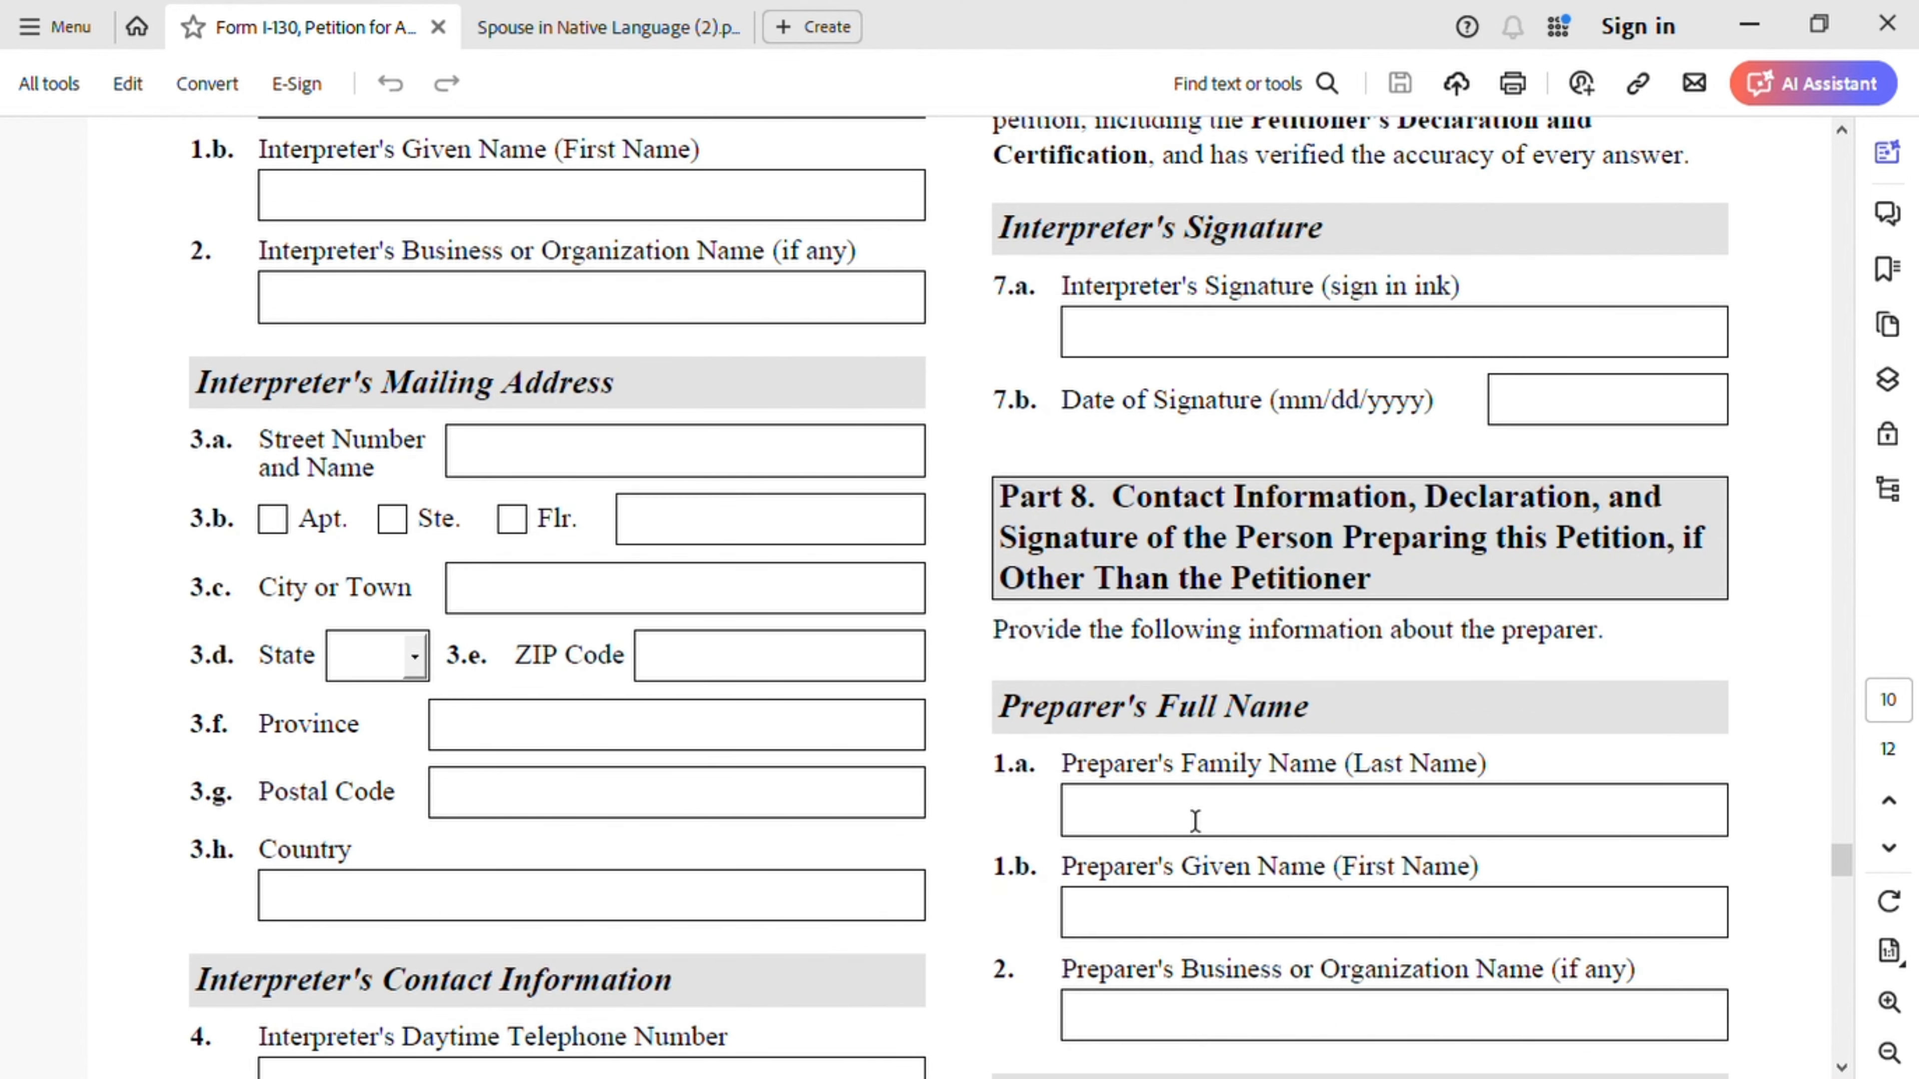
pyautogui.click(1169, 938)
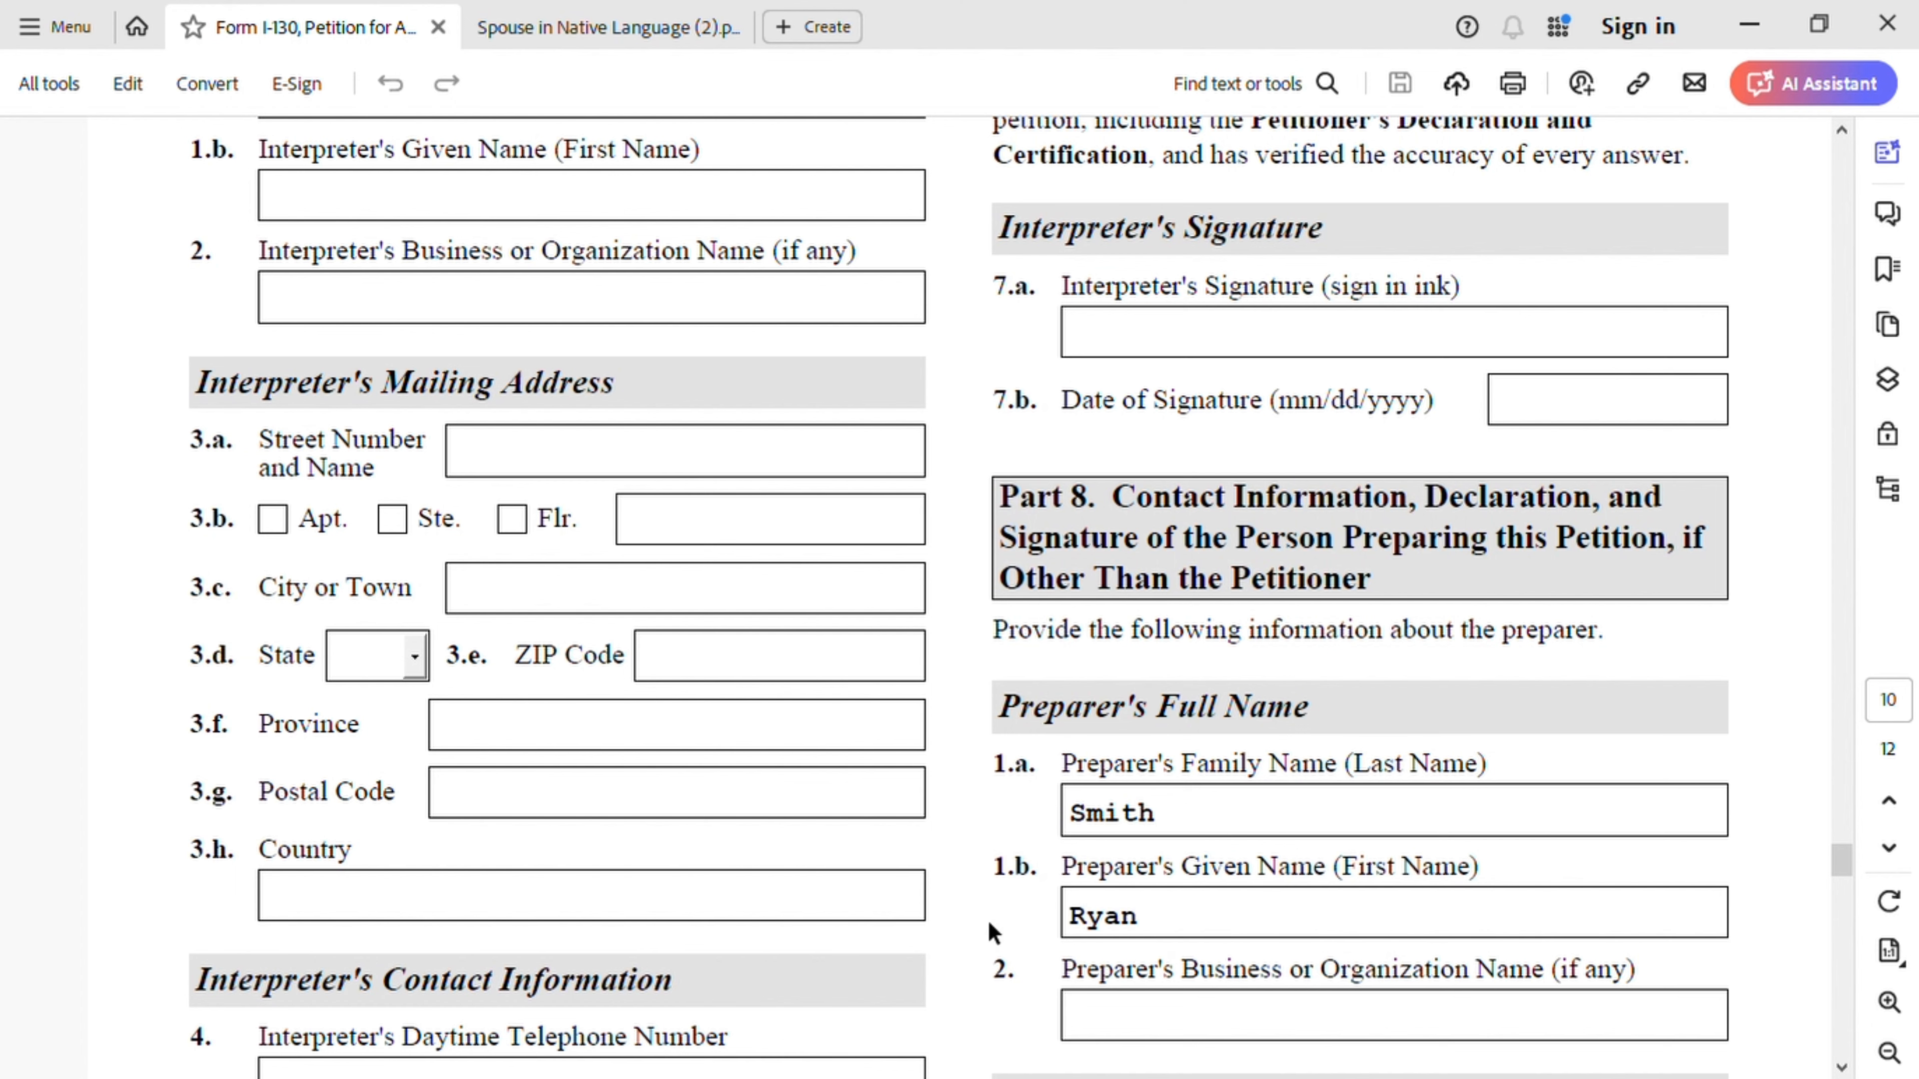
pyautogui.scroll(-2, 988, 919)
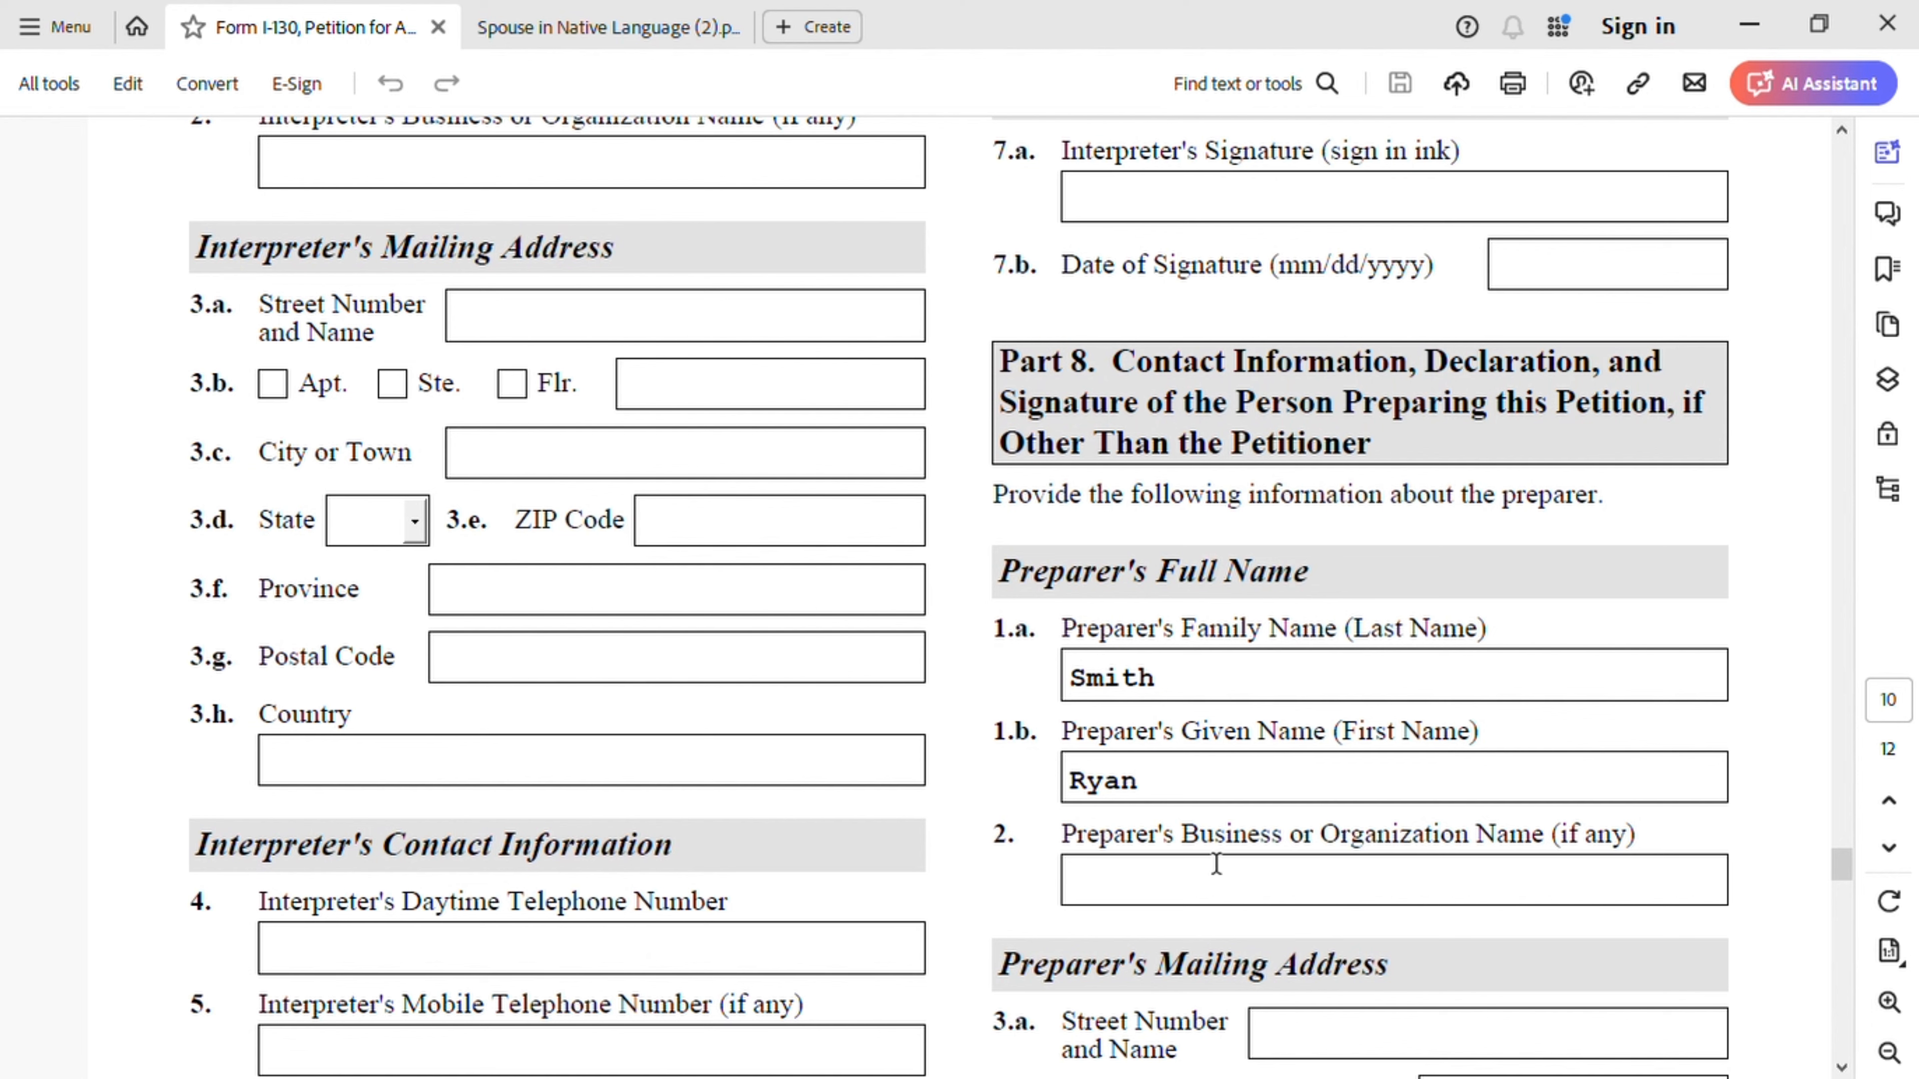
pyautogui.click(1216, 896)
# - Enter the preparer's street address and city in the mailing address fields
pyautogui.scroll(-6, 1337, 839)
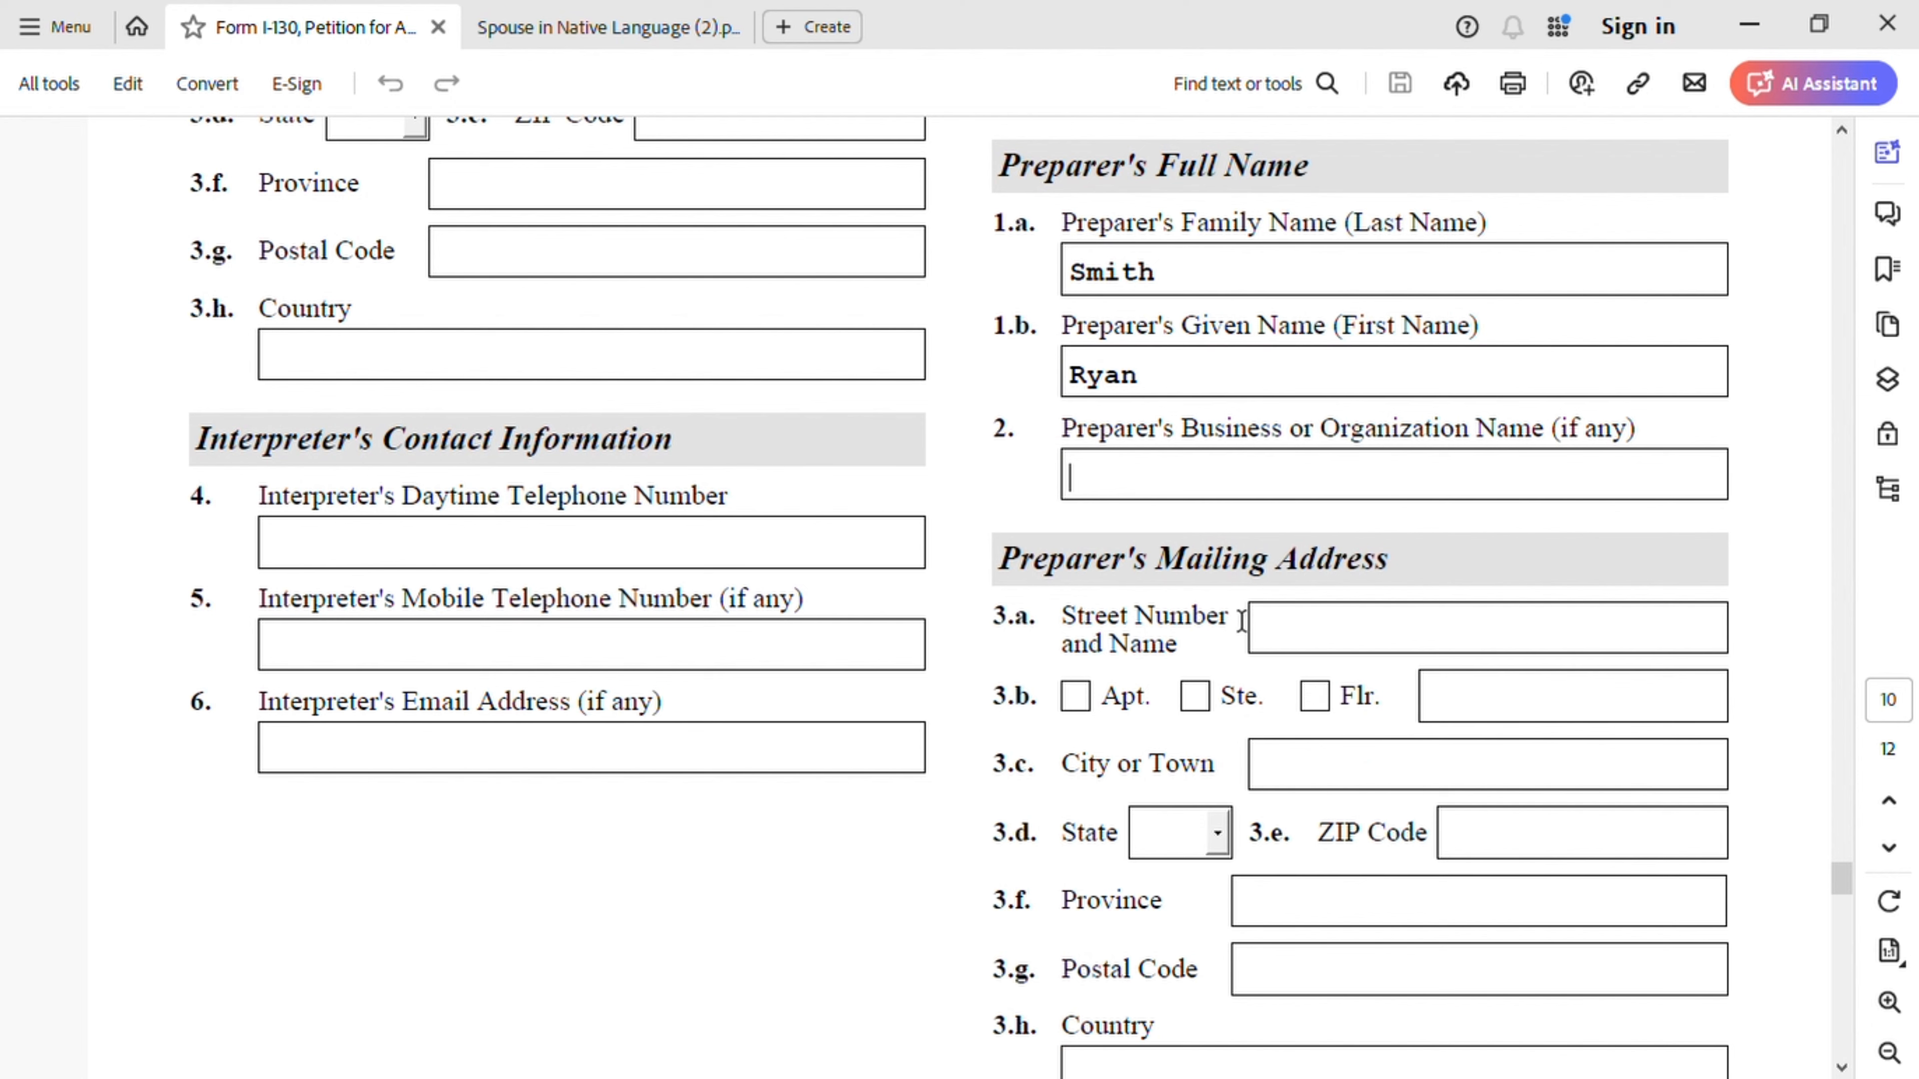
pyautogui.scroll(-1, 1255, 575)
pyautogui.click(1323, 568)
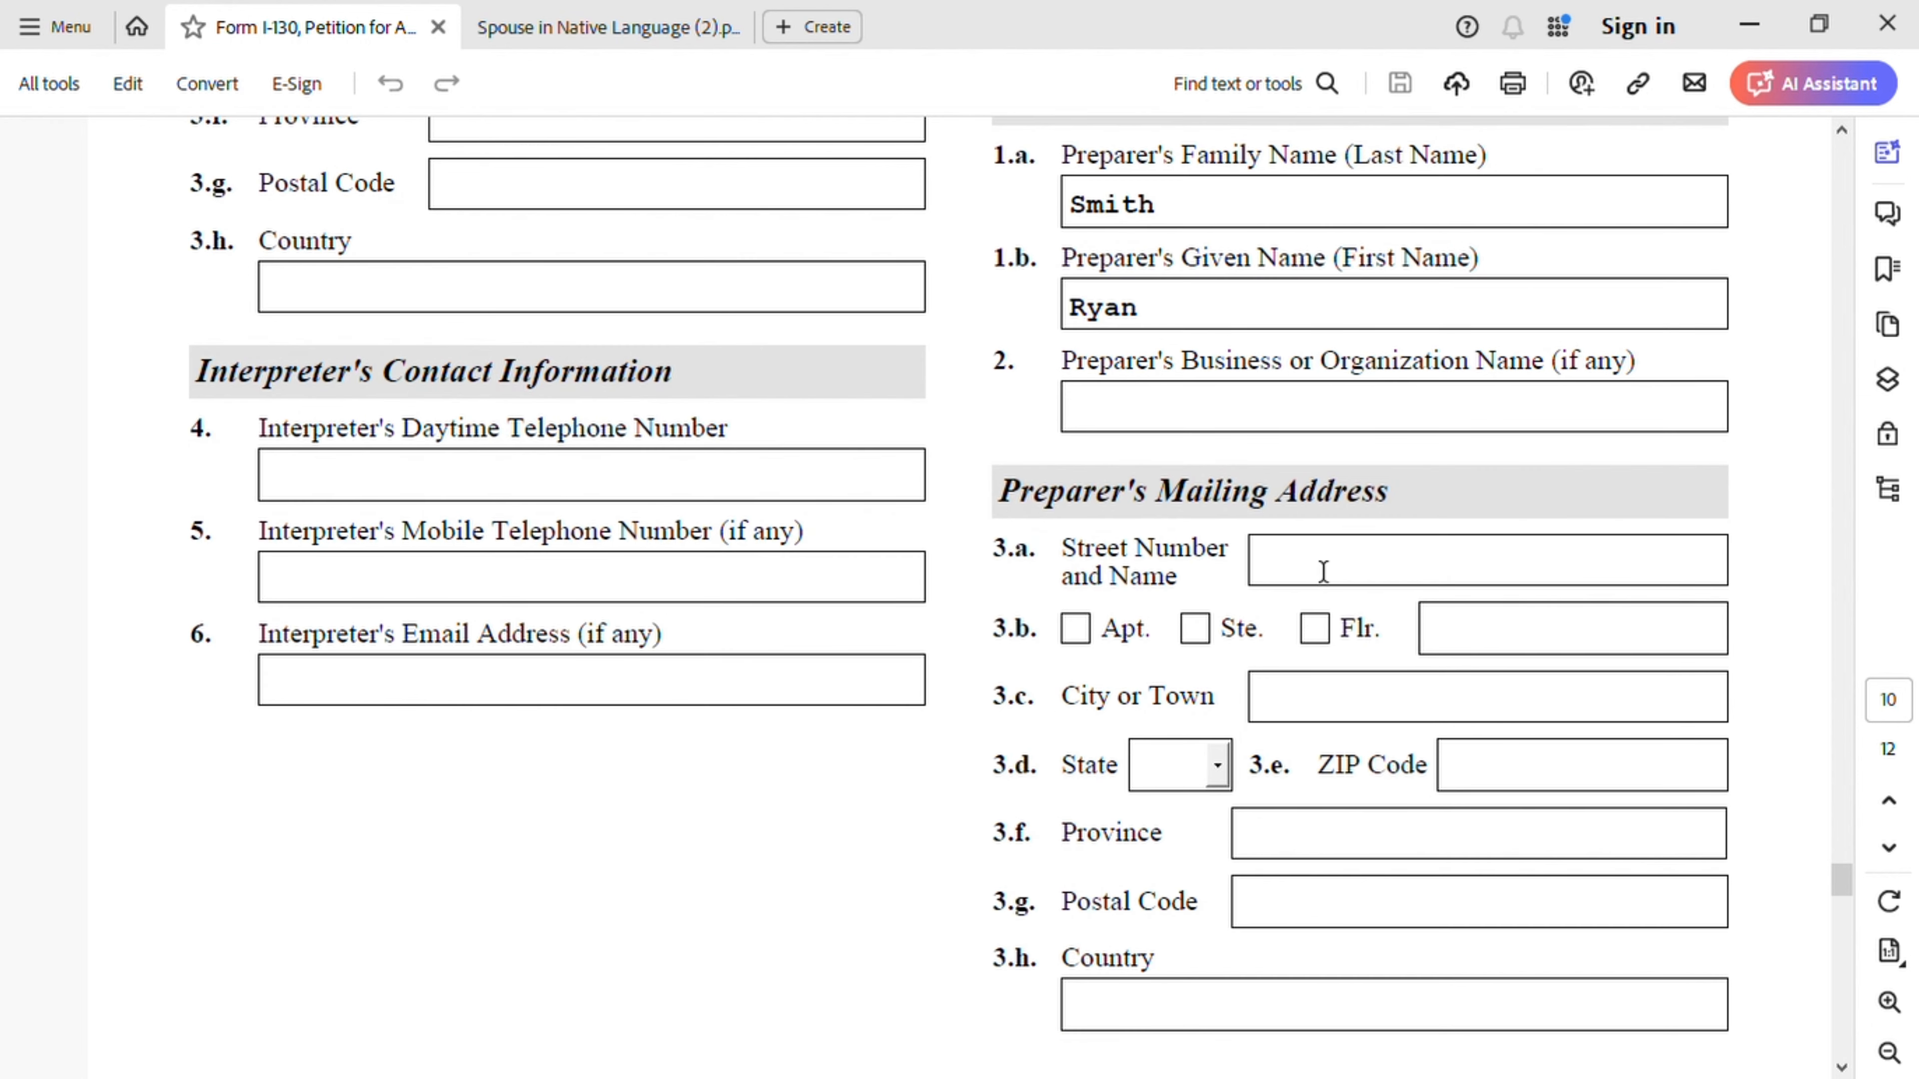
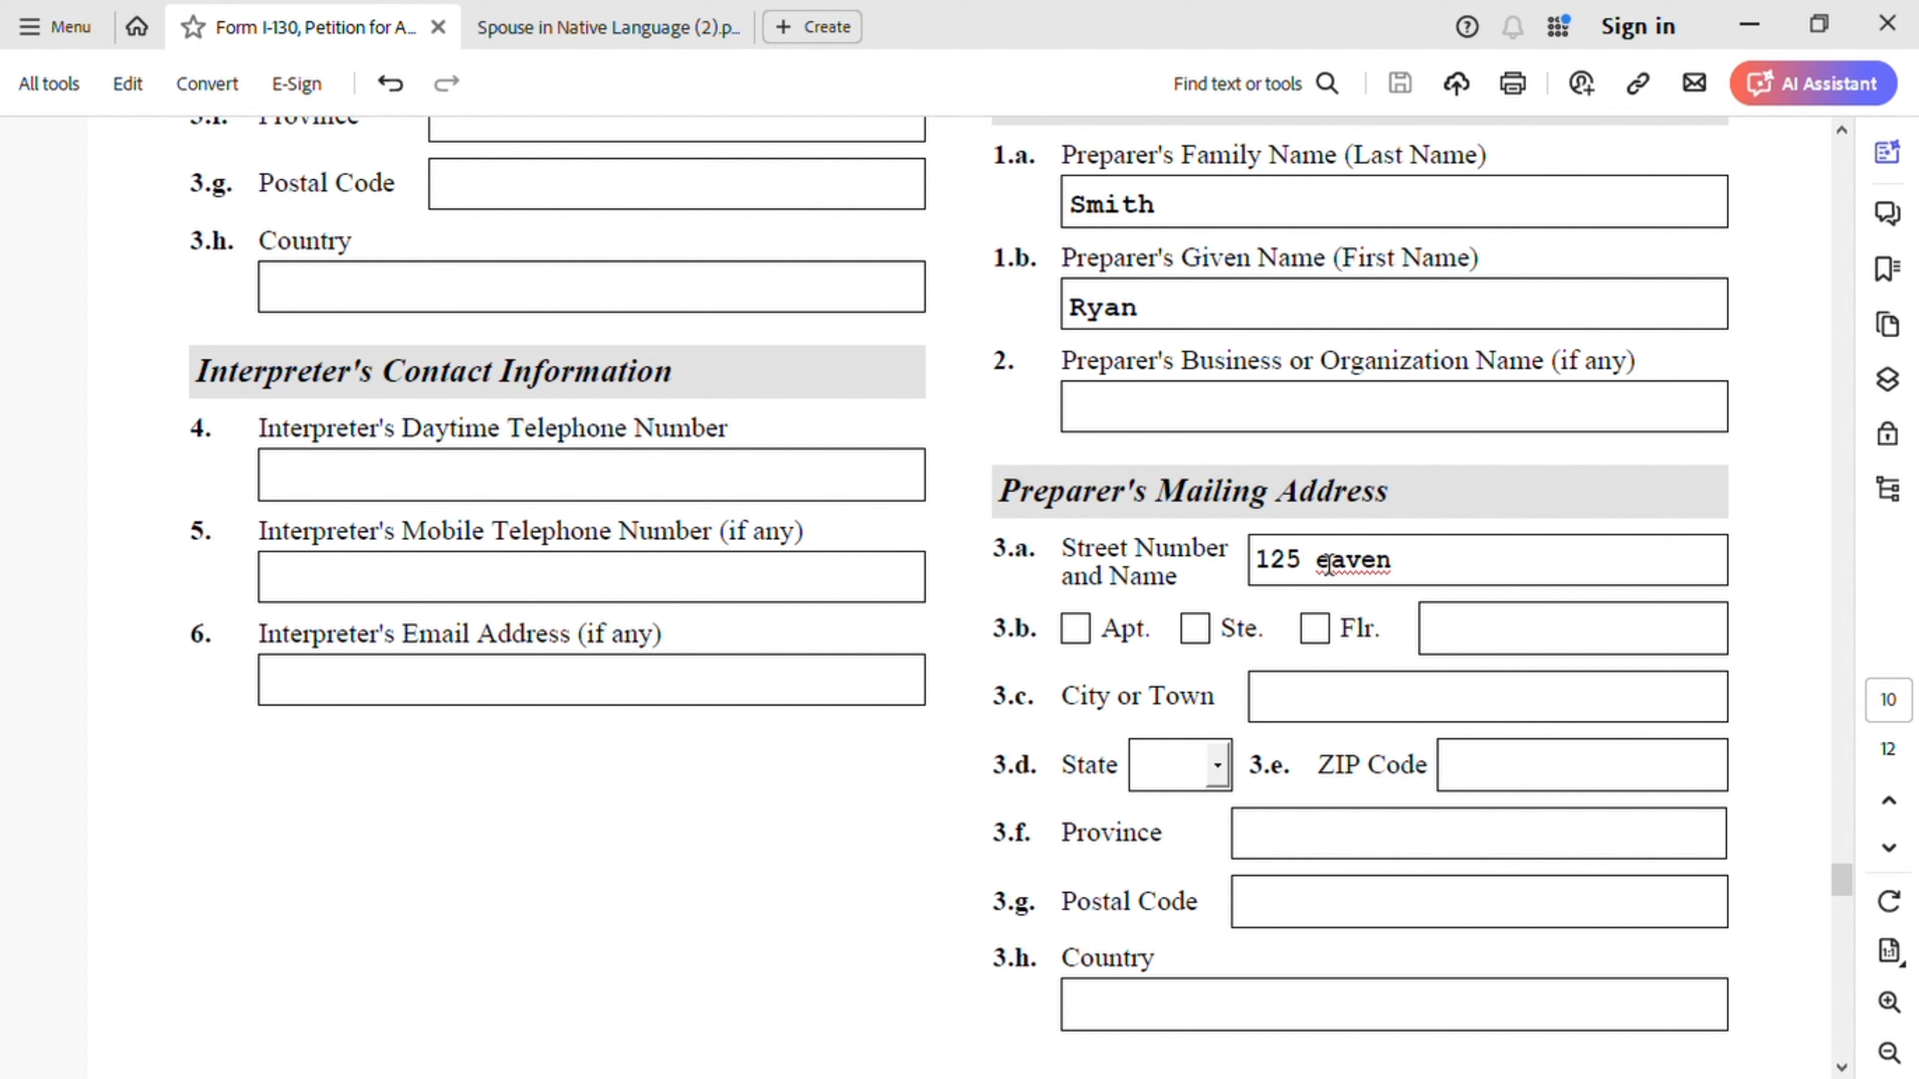
pyautogui.click(1335, 711)
pyautogui.write('i')
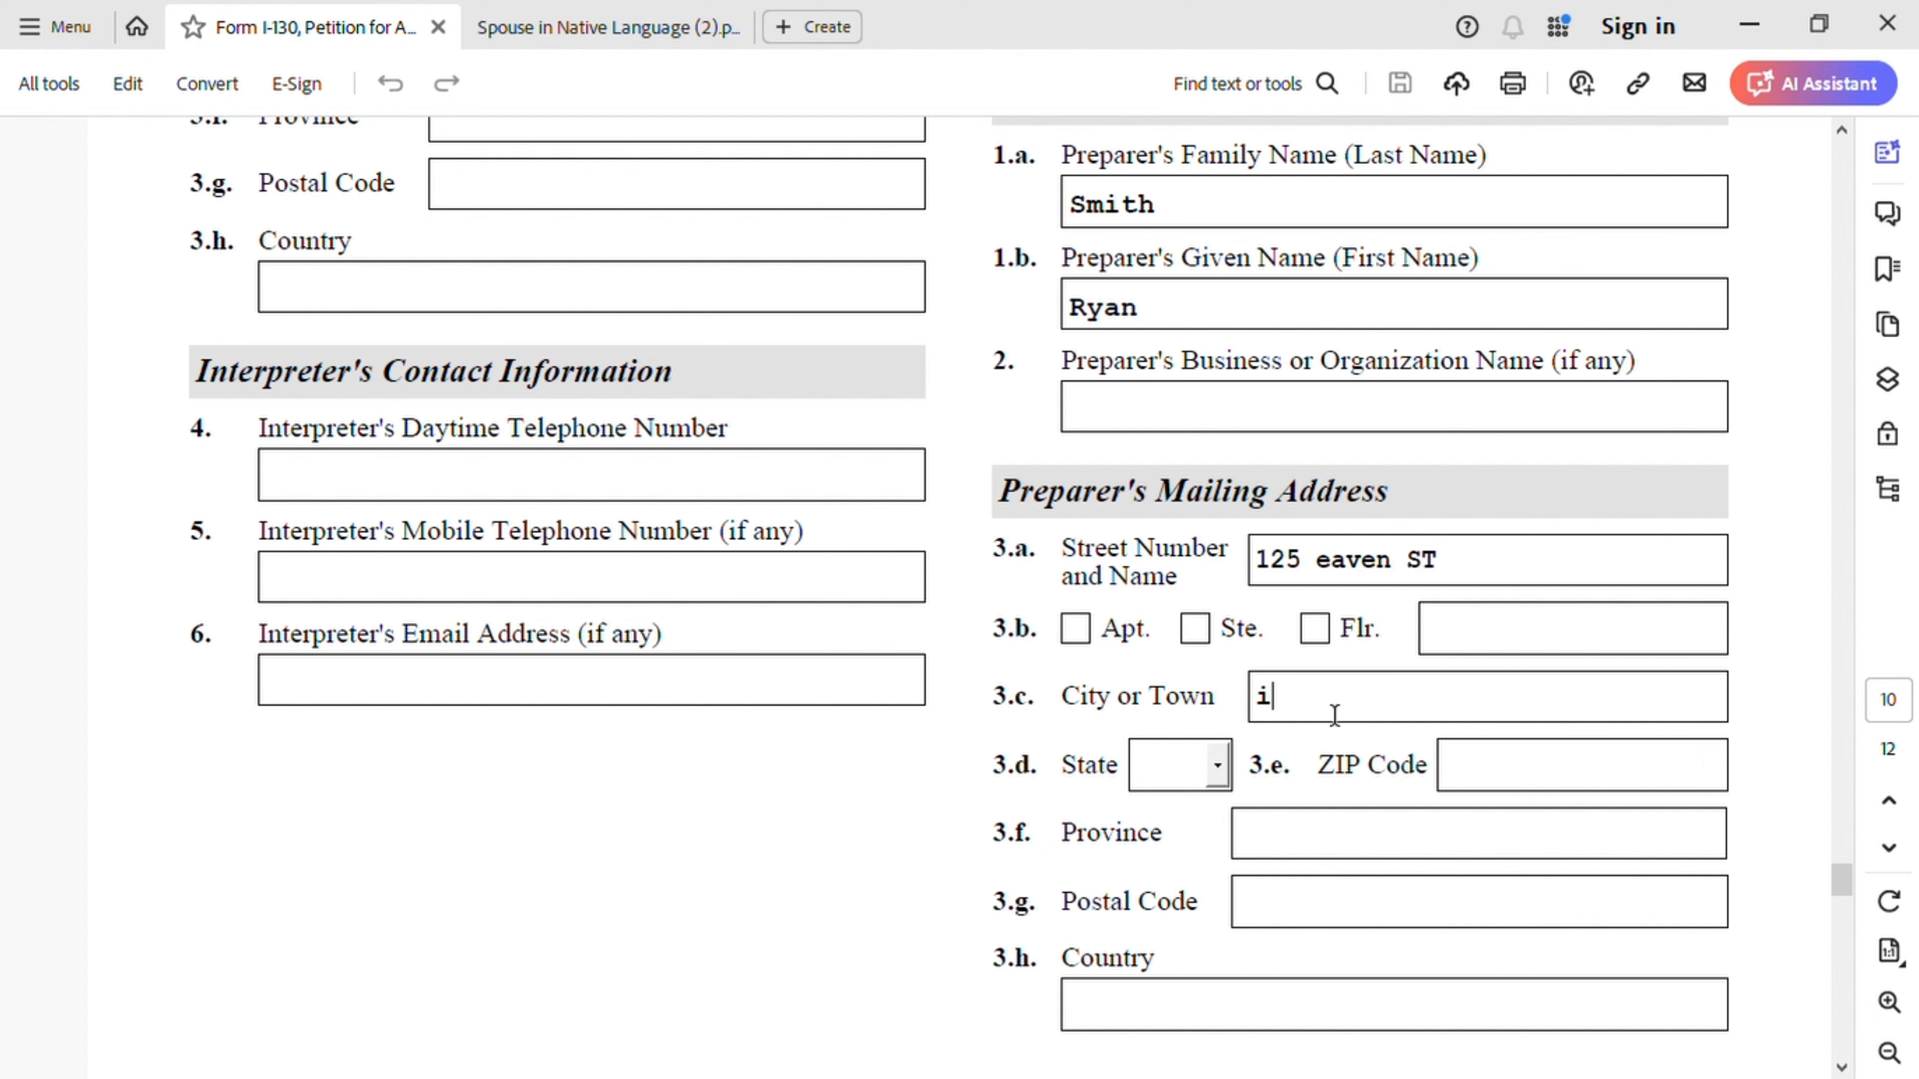
pyautogui.write('ndo')
pyautogui.write('ianapolis')
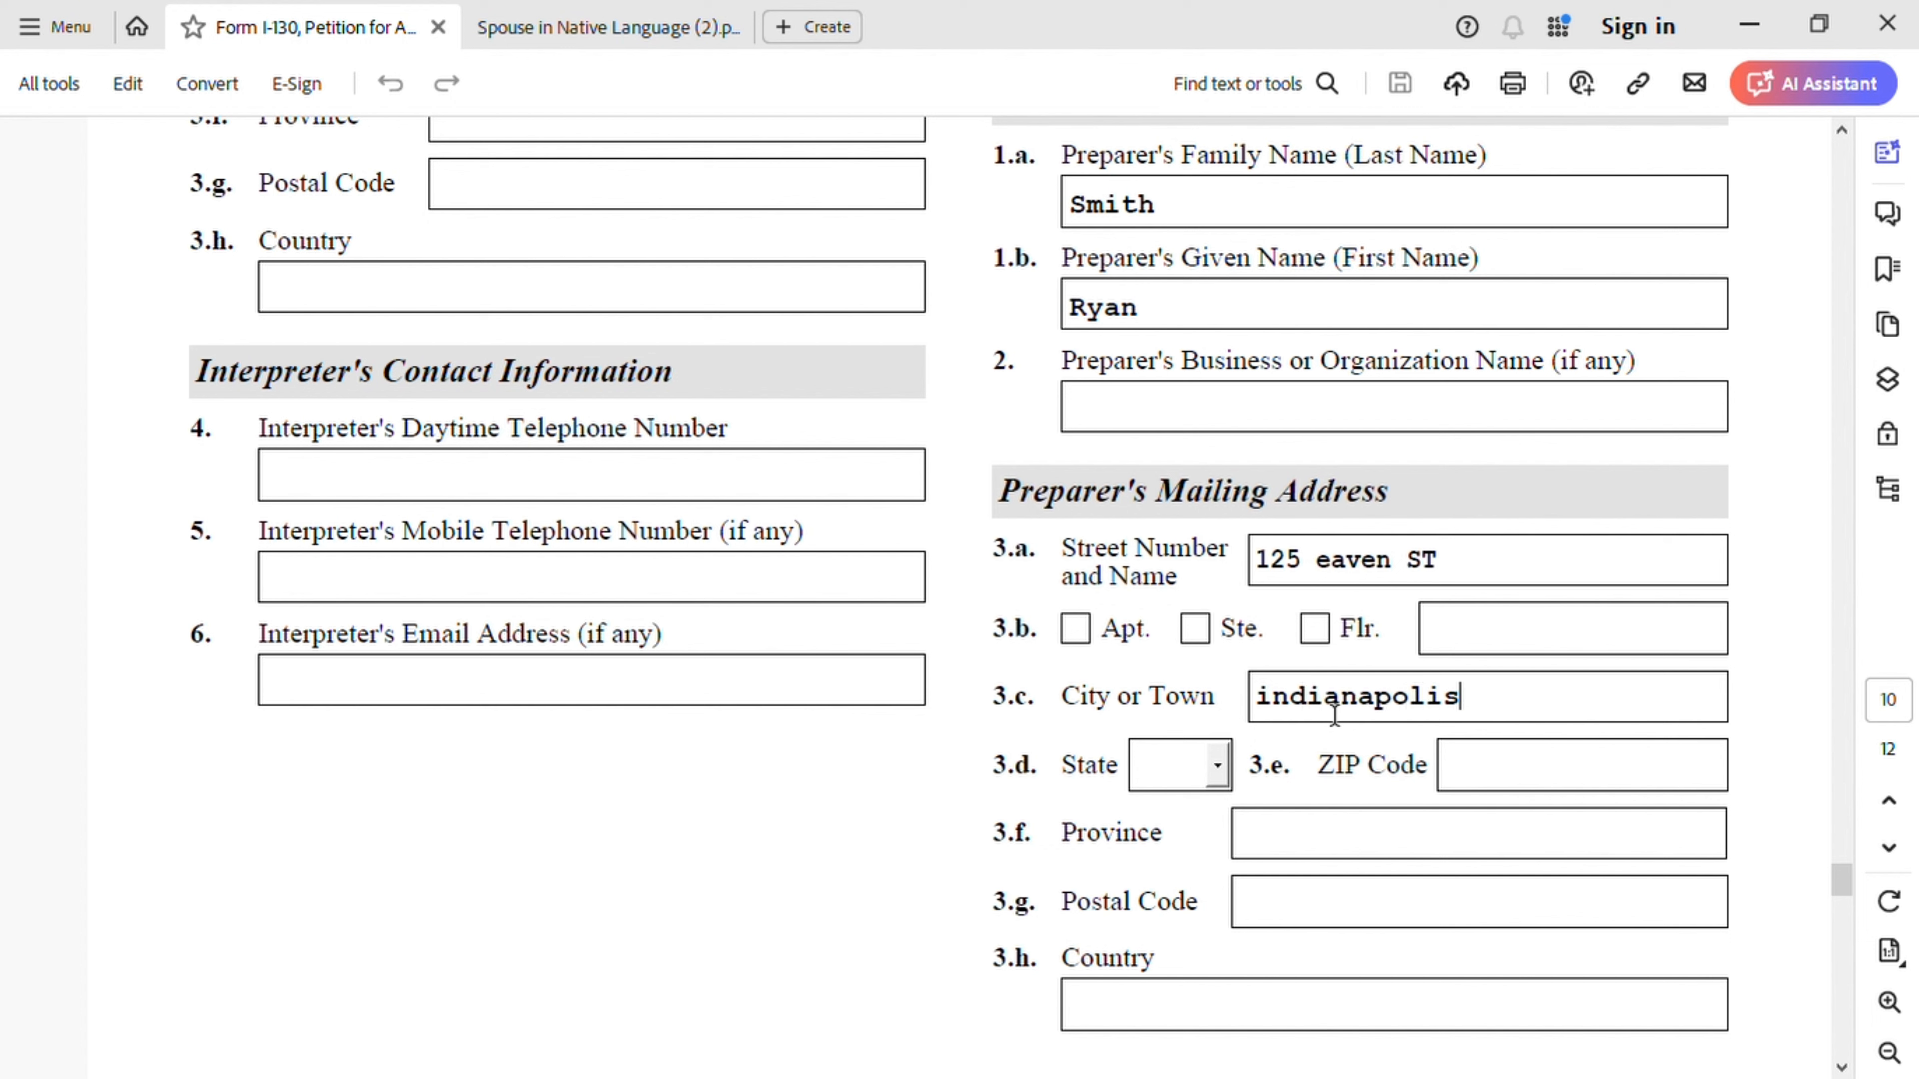
# - Set the preparer's state to IN and fill in the ZIP code
pyautogui.click(1223, 769)
pyautogui.press('i')
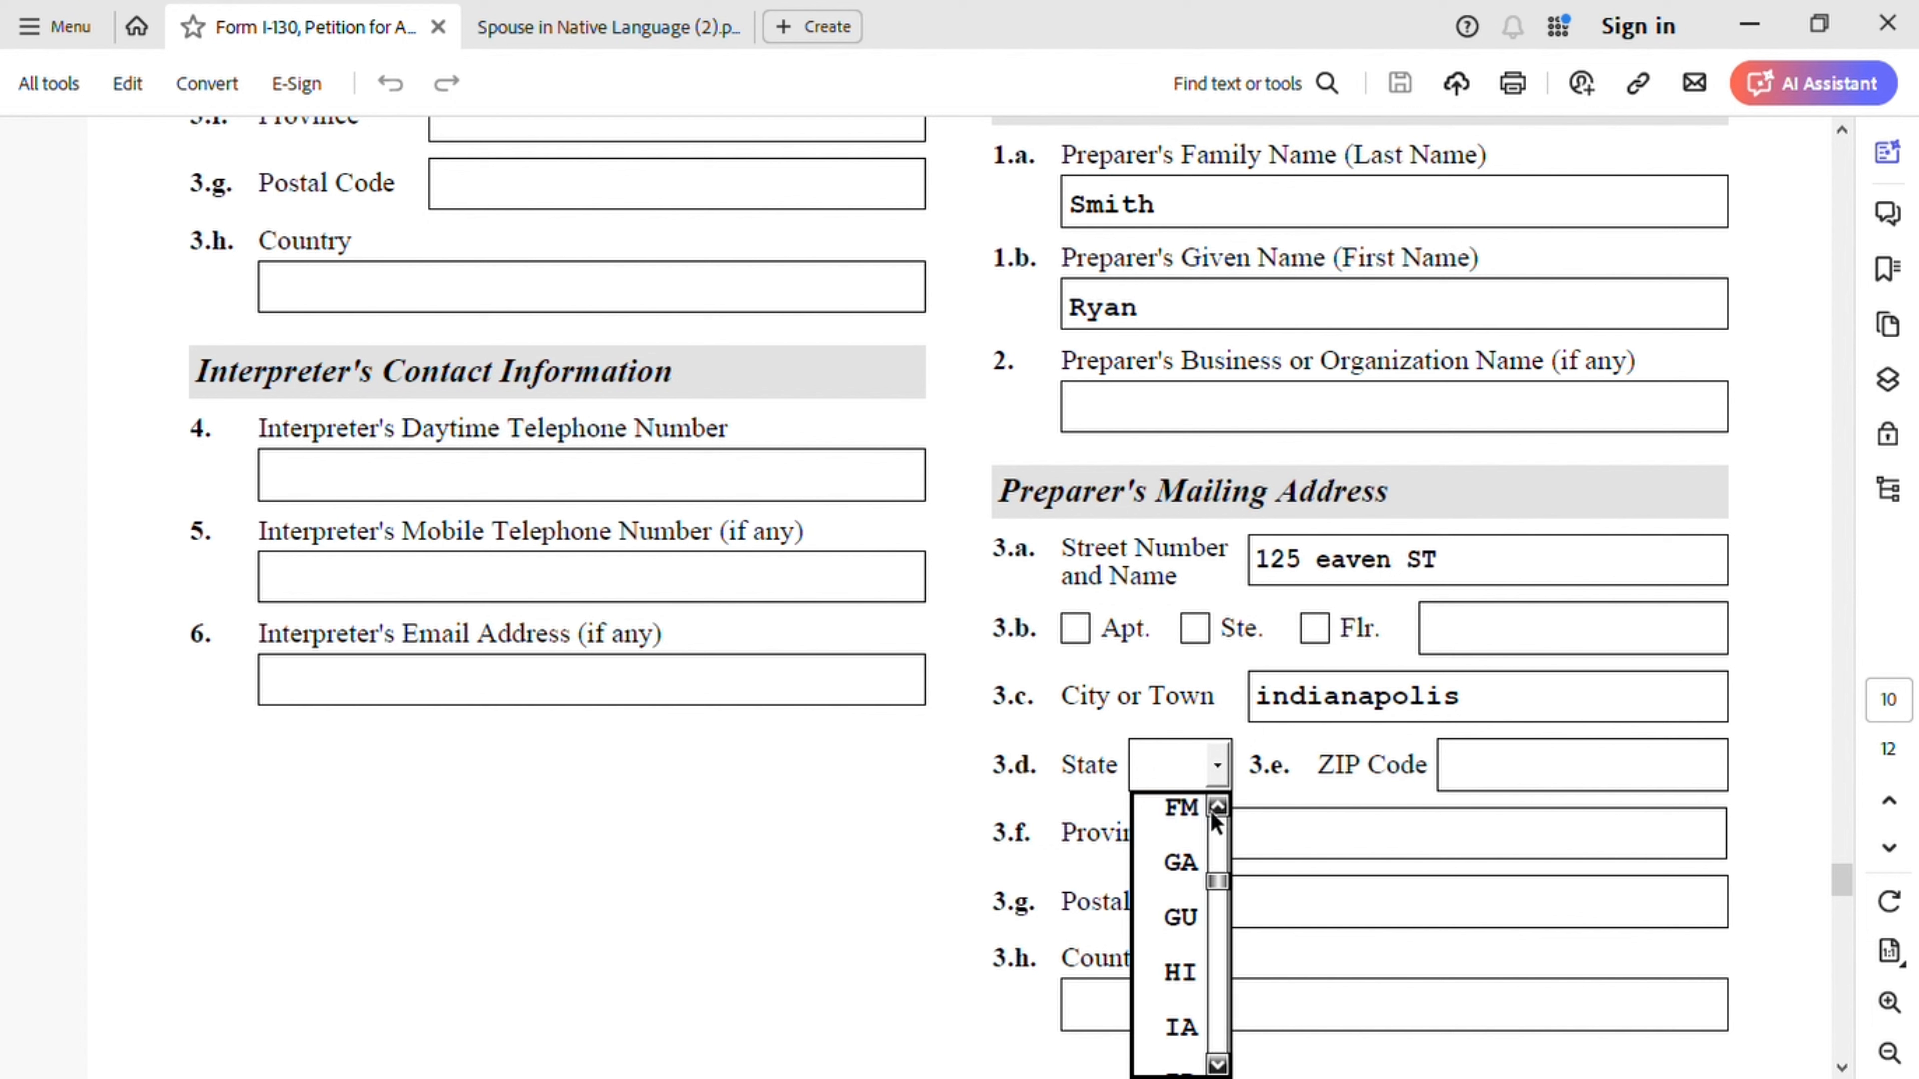
pyautogui.scroll(-3, 1209, 998)
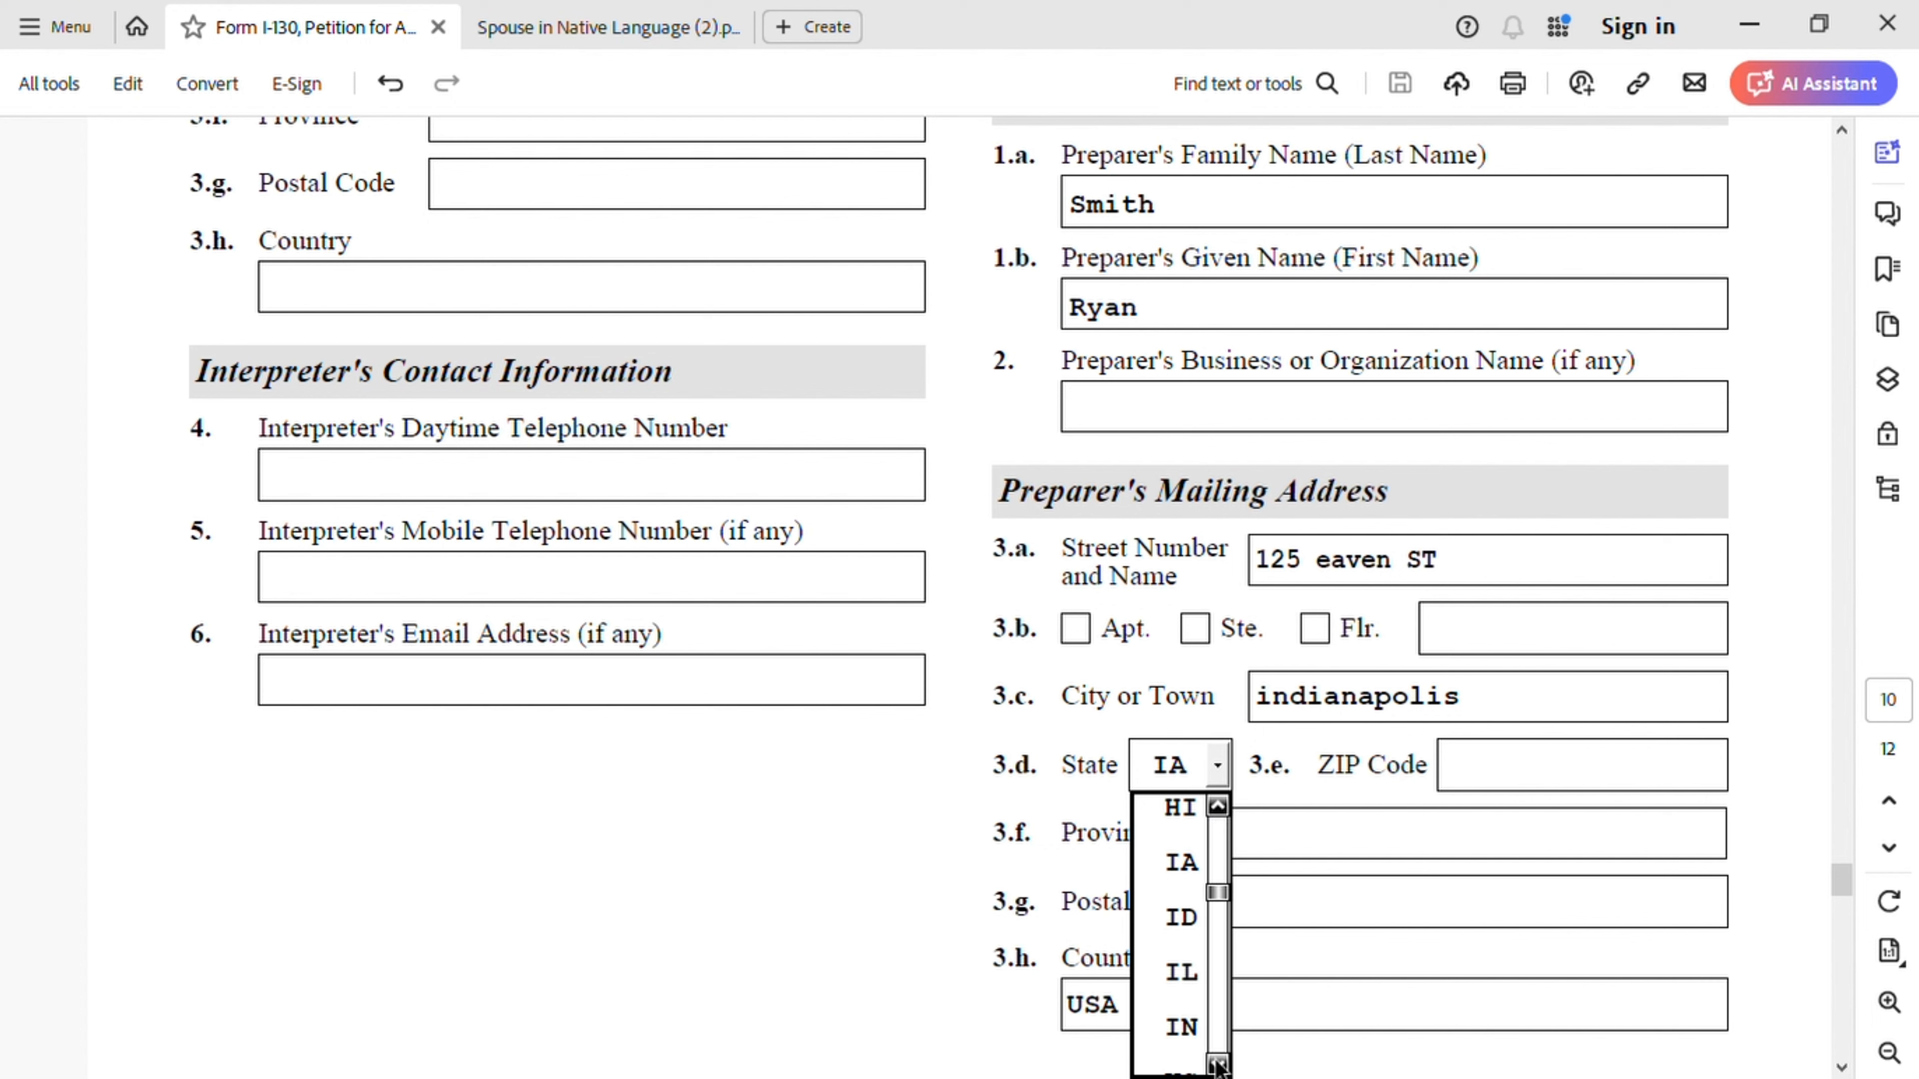
pyautogui.click(1187, 1040)
pyautogui.click(1492, 766)
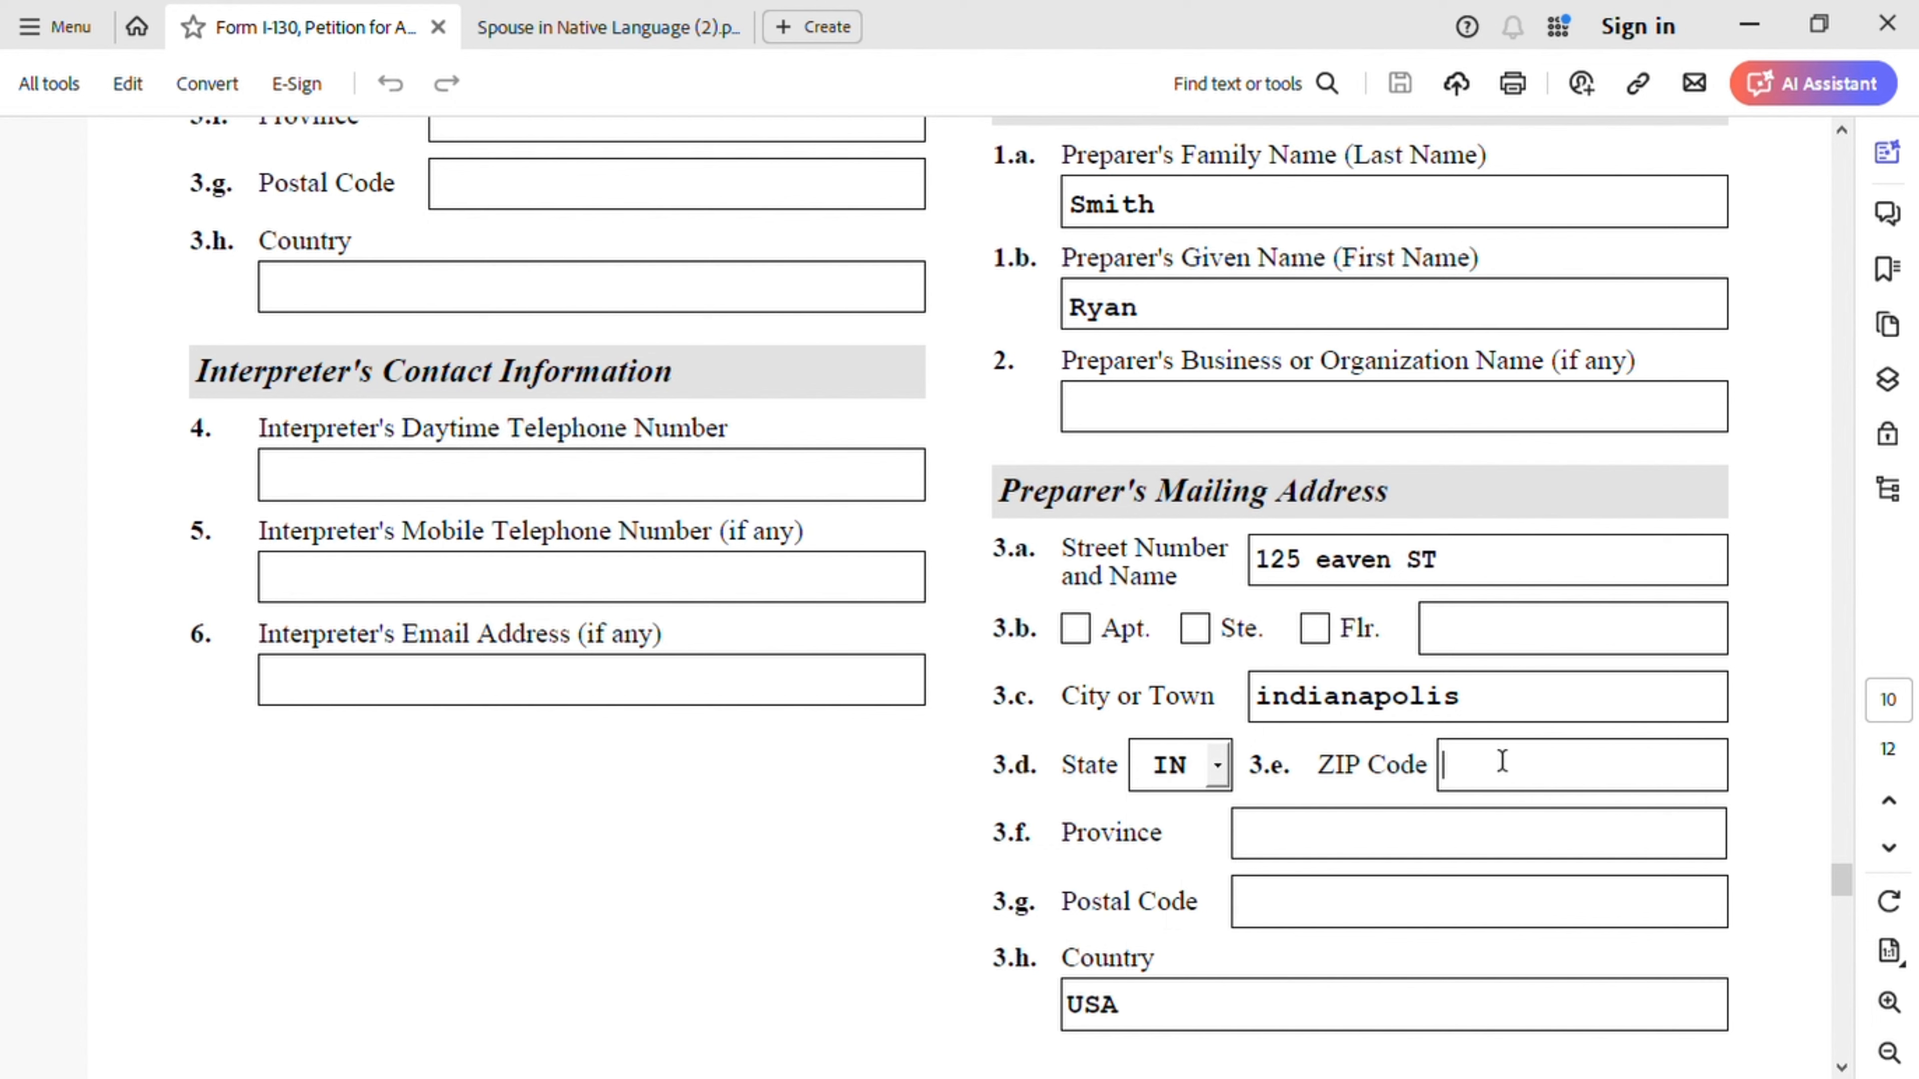
pyautogui.write('46280')
pyautogui.scroll(-5, 1298, 930)
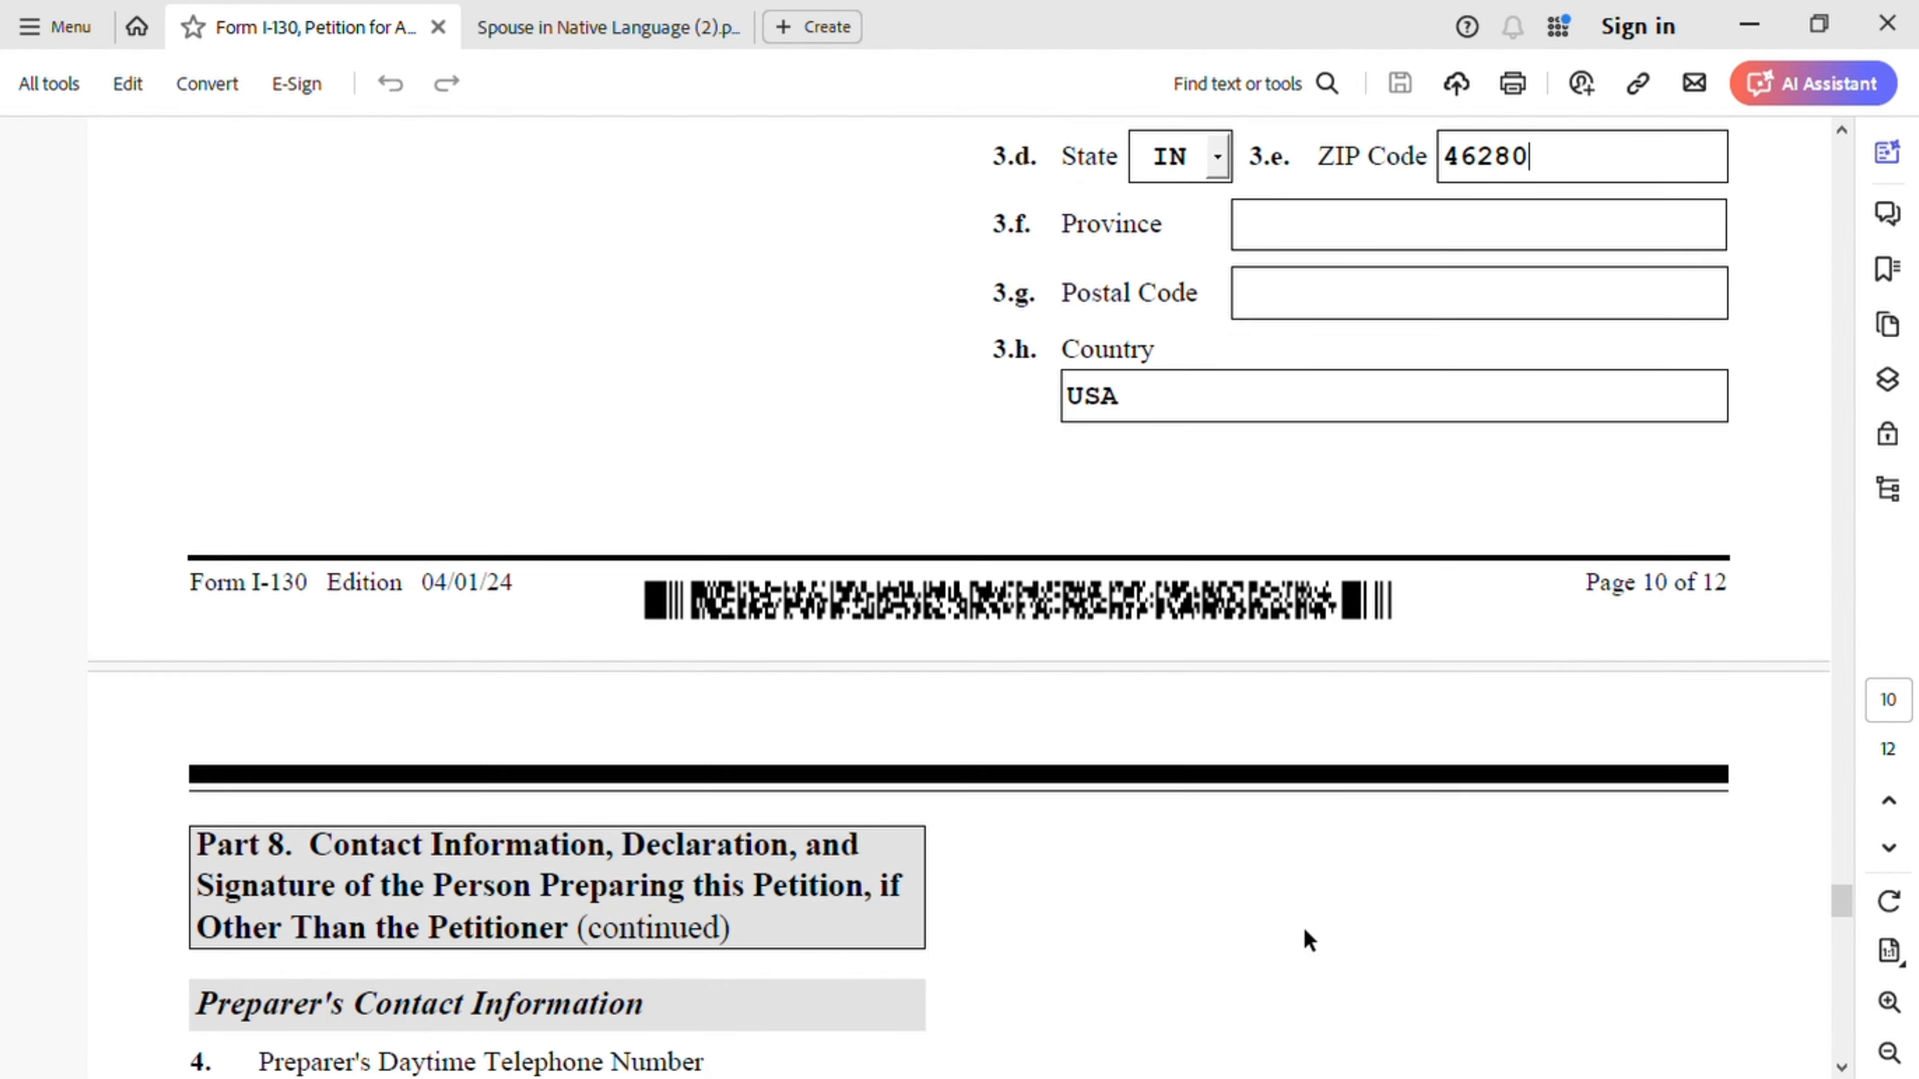
# - Enter the preparer's daytime and mobile telephone numbers in fields 4 and 5
pyautogui.scroll(-3, 1304, 931)
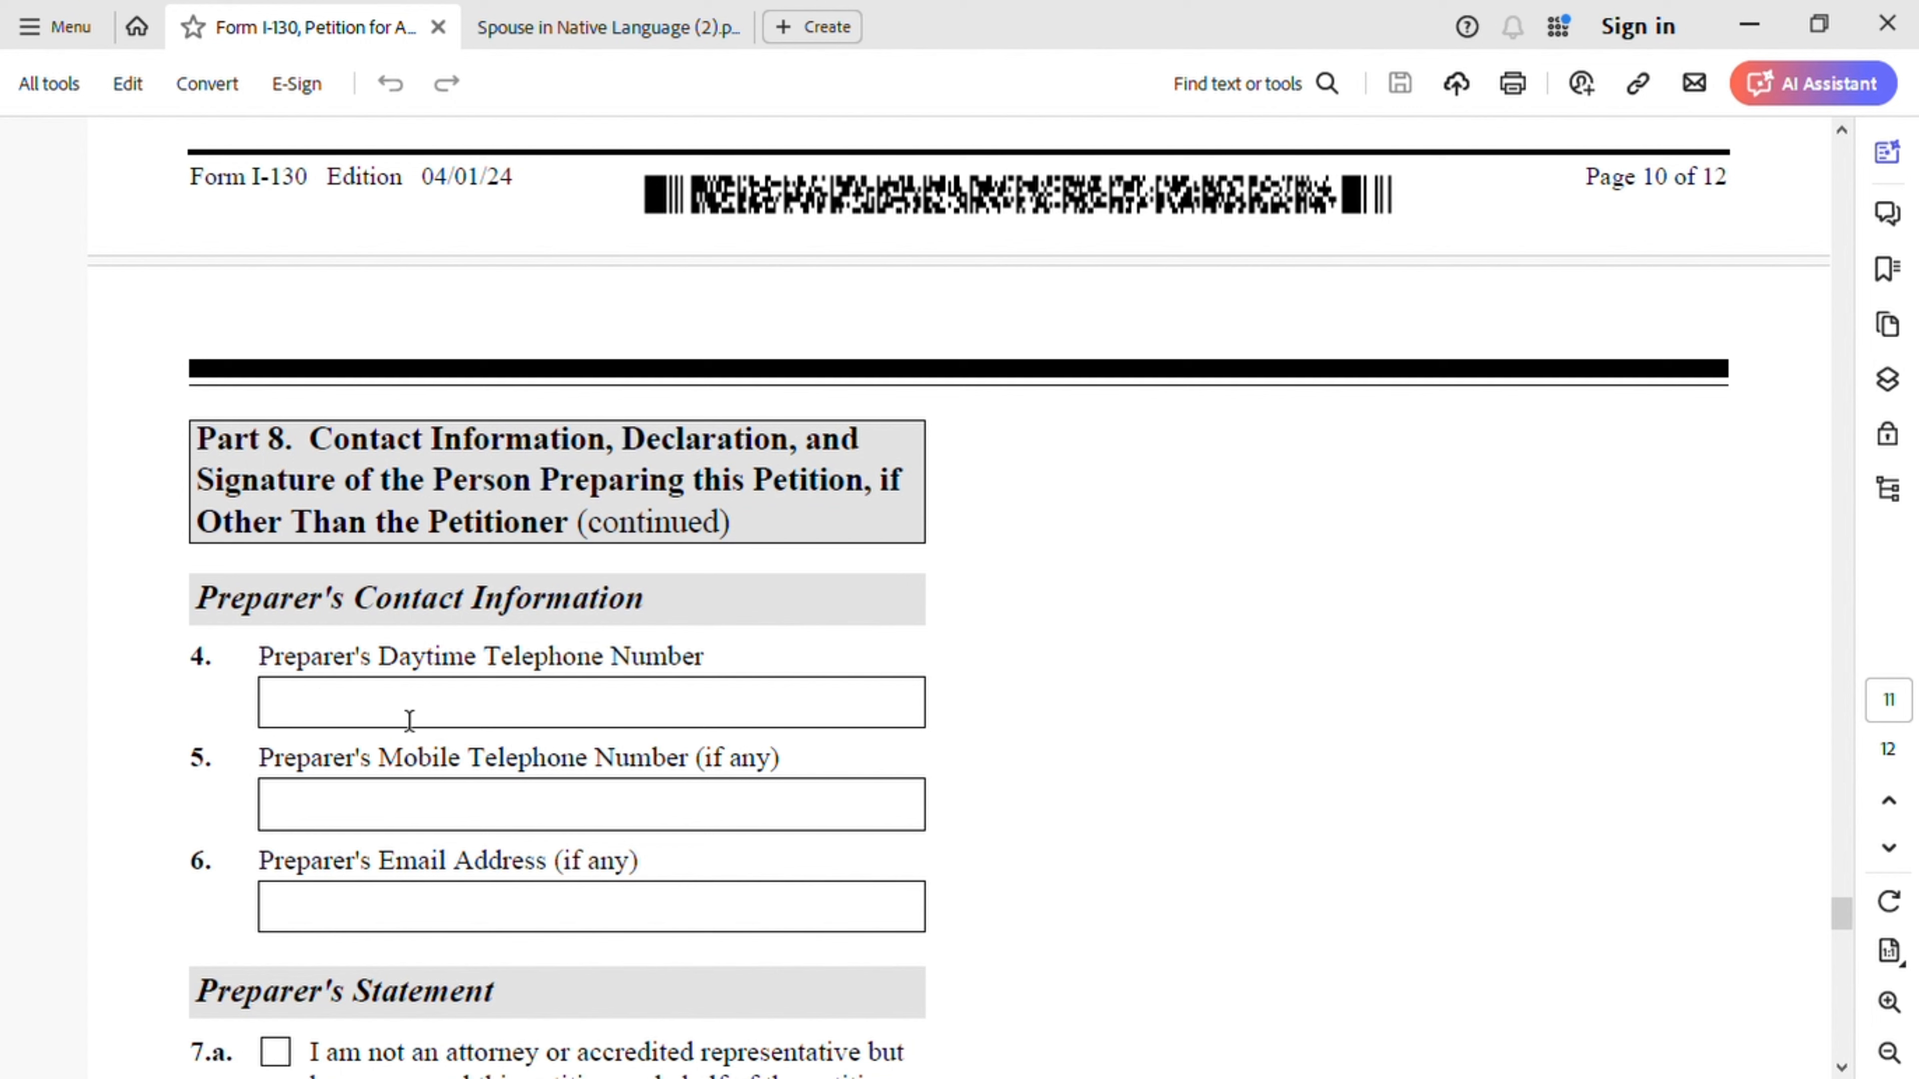
pyautogui.click(408, 719)
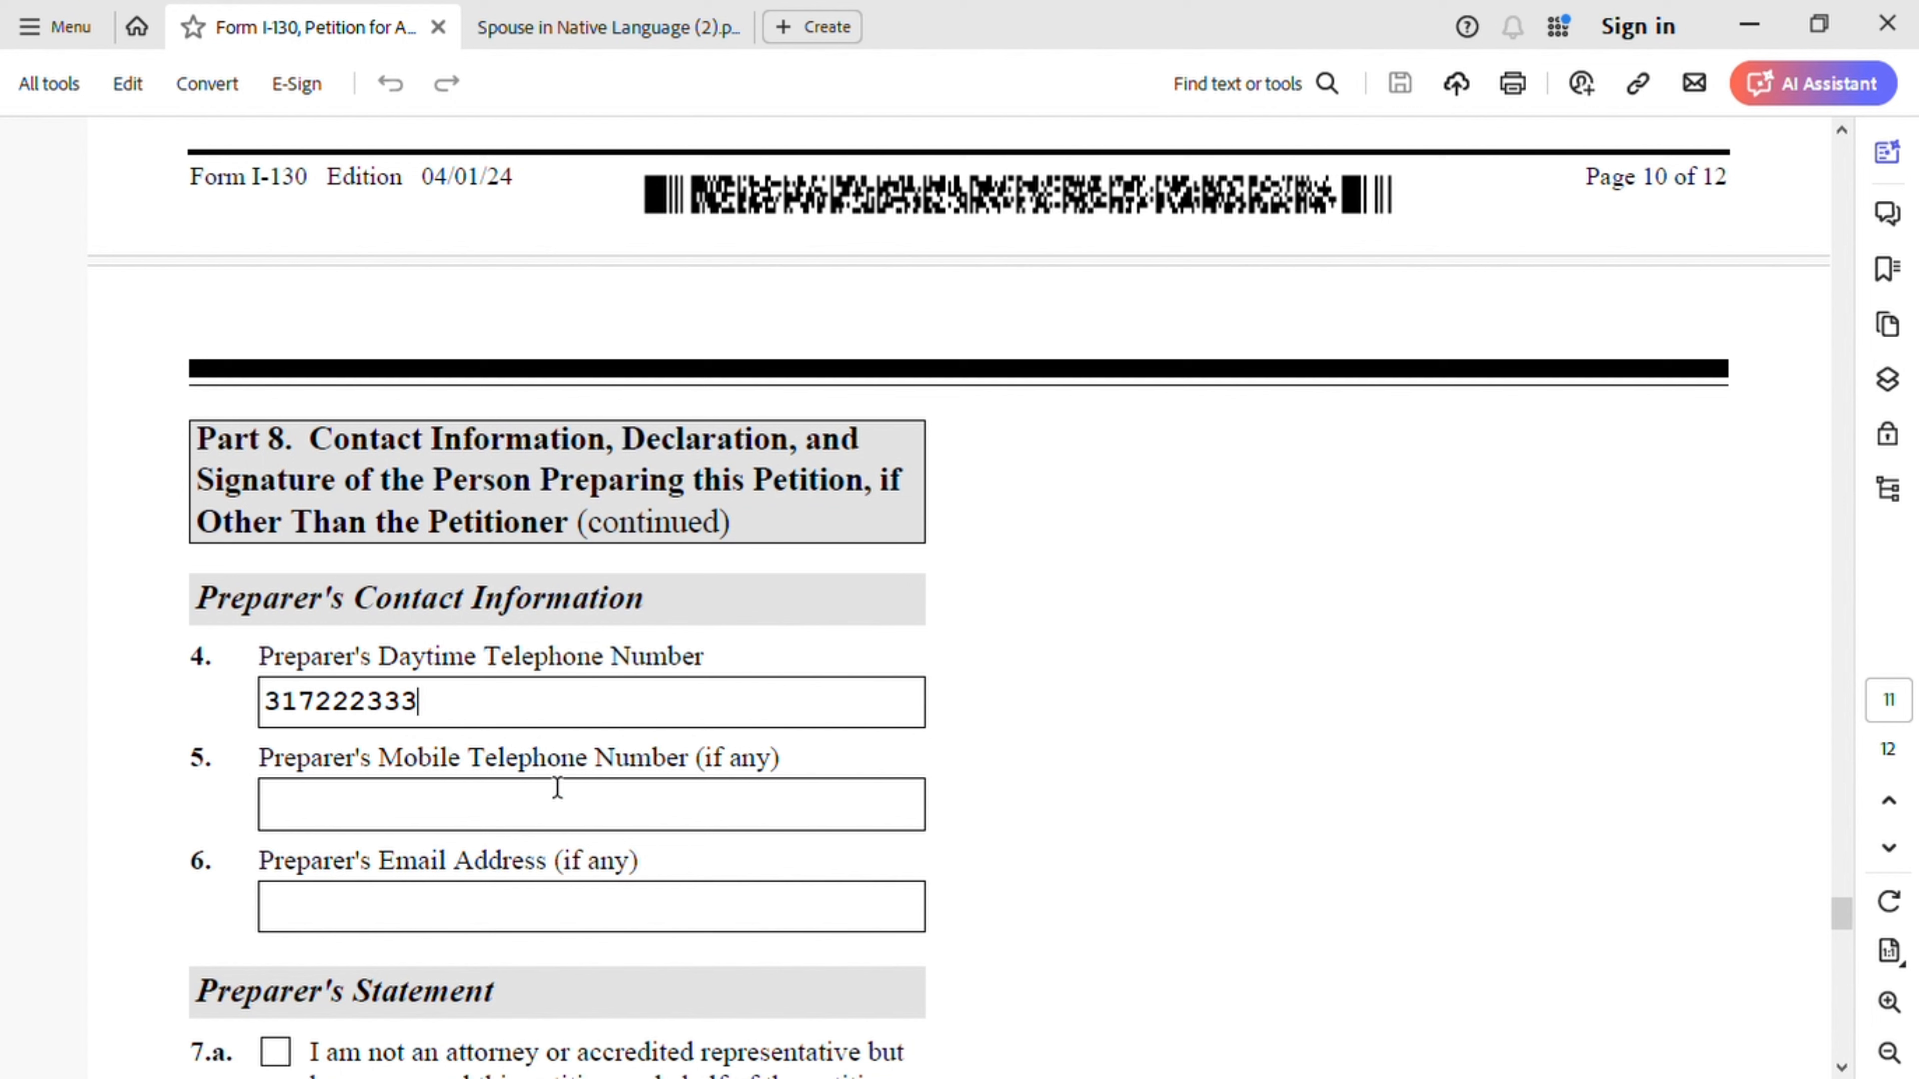
pyautogui.click(454, 812)
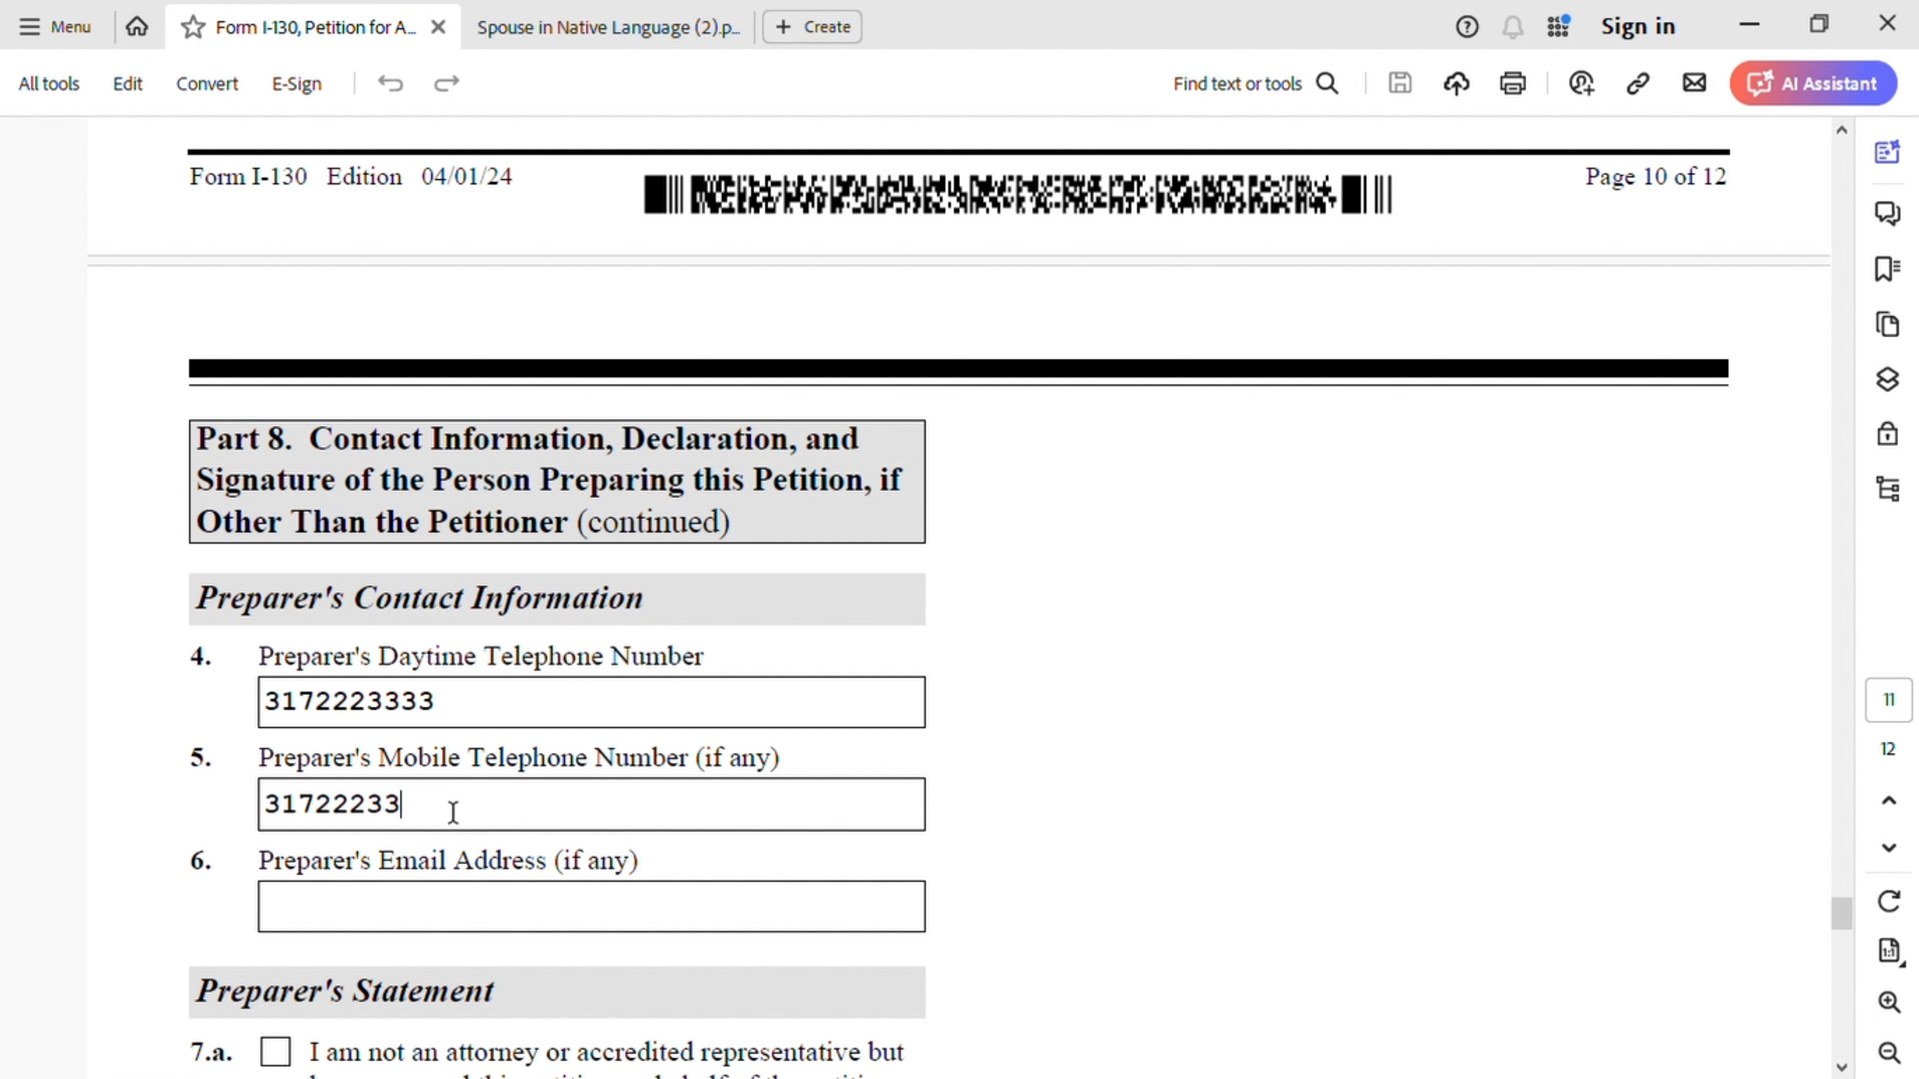
# - Enter the preparer's e-mail address in field 6 and tick 7.a (not an attorney)
pyautogui.click(571, 922)
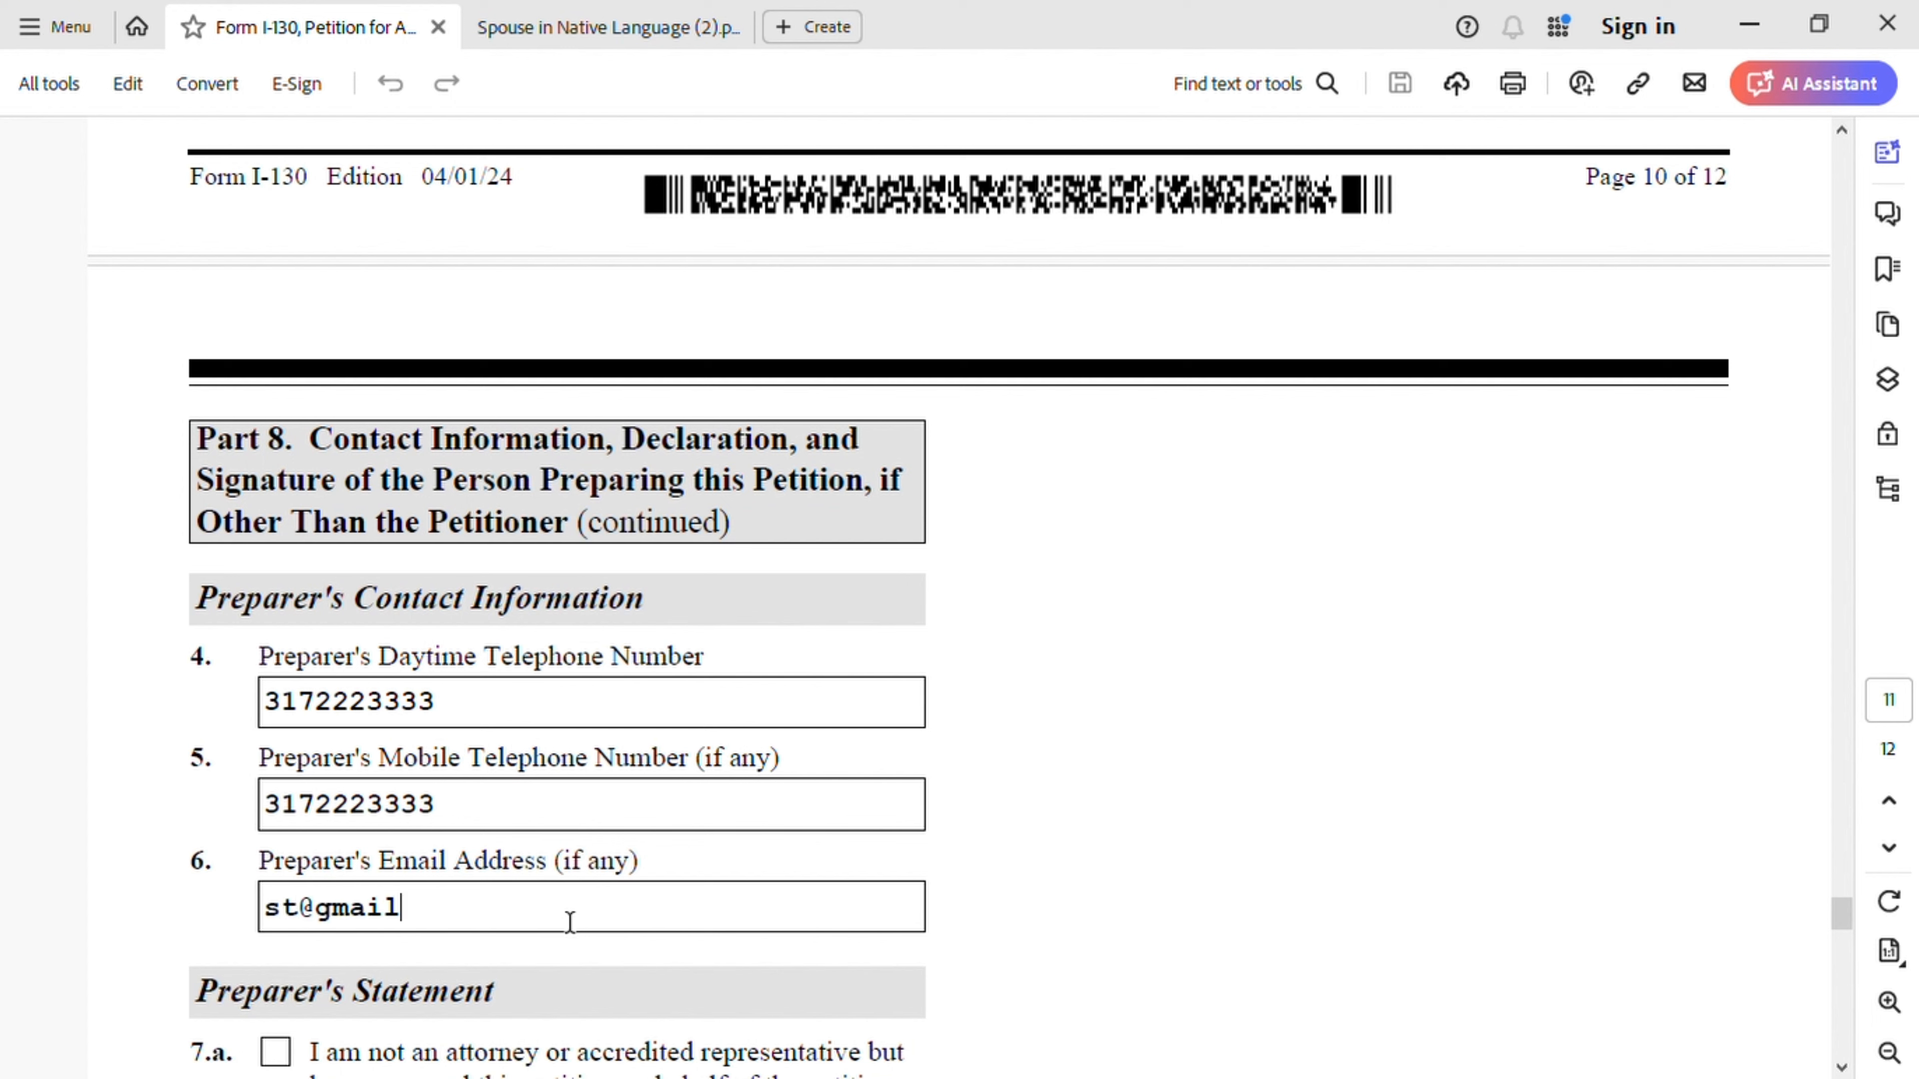
pyautogui.scroll(-5, 567, 888)
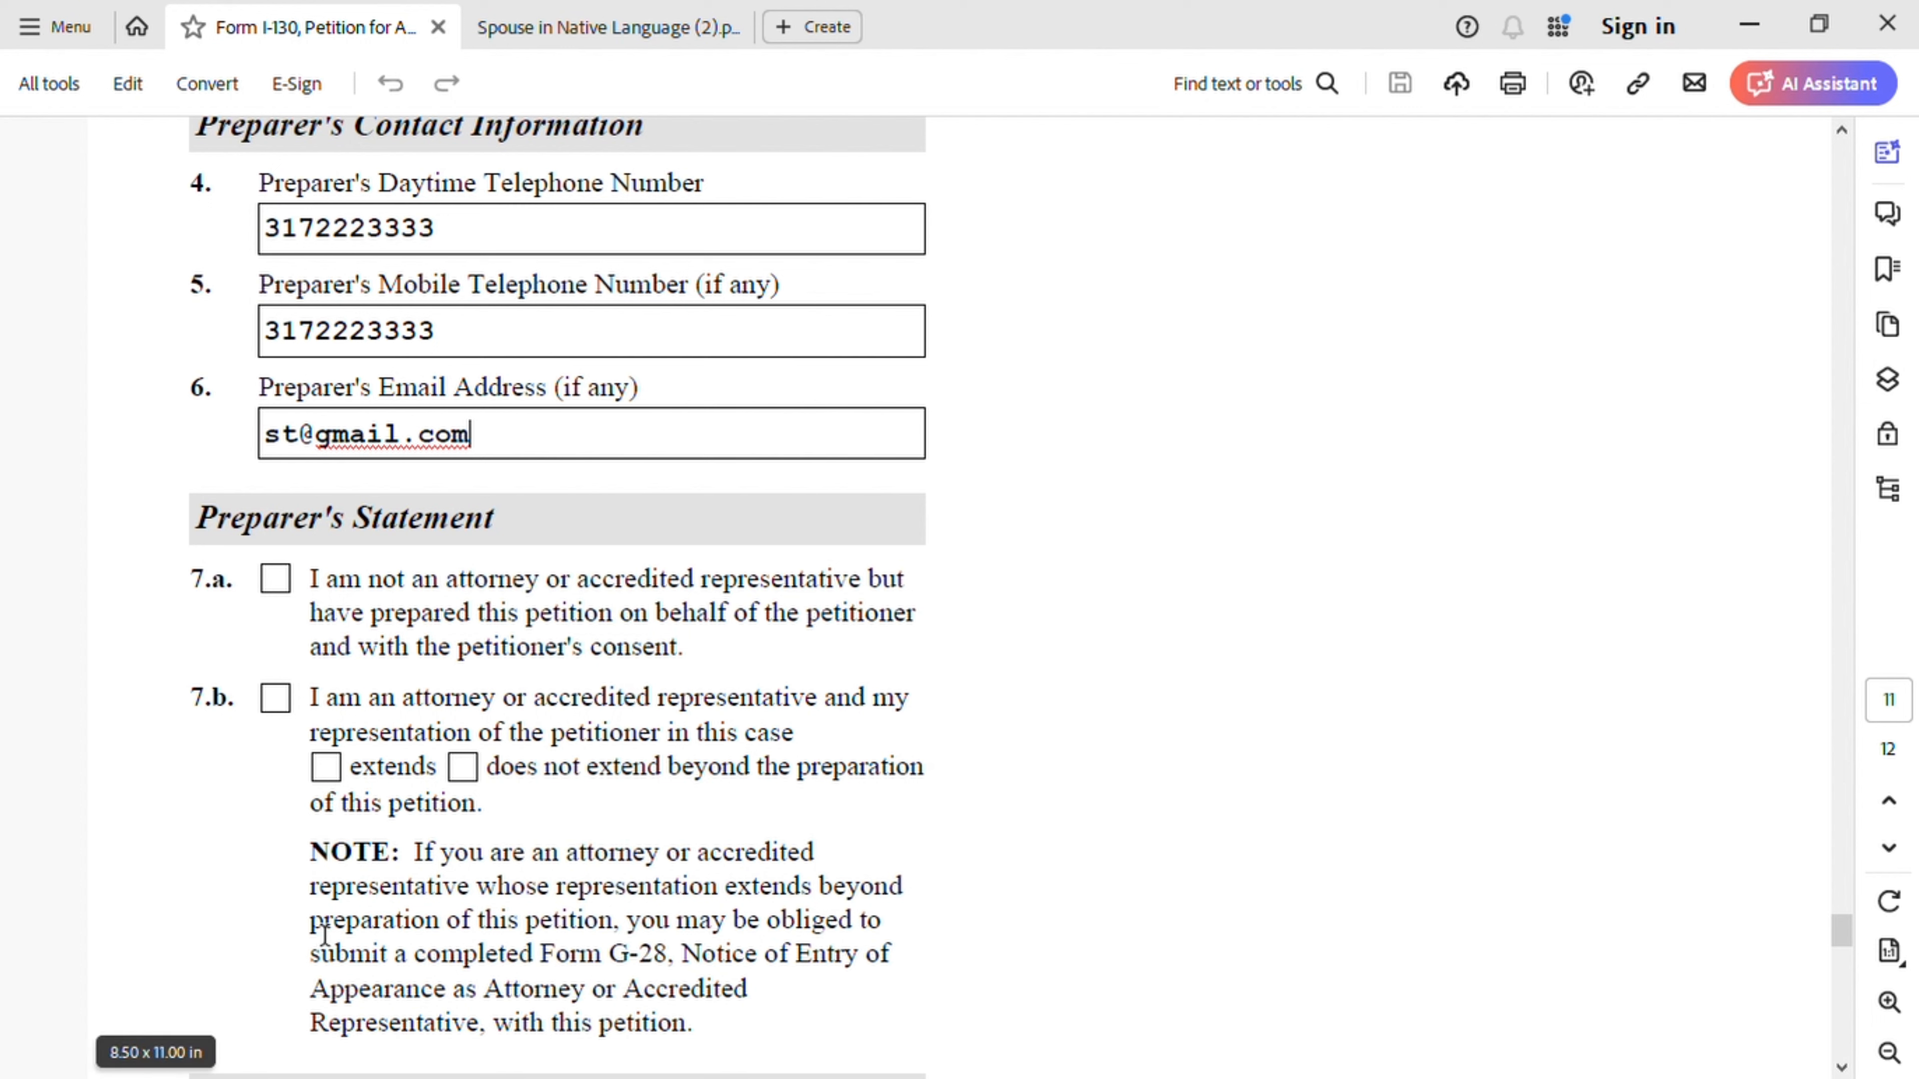
pyautogui.click(275, 580)
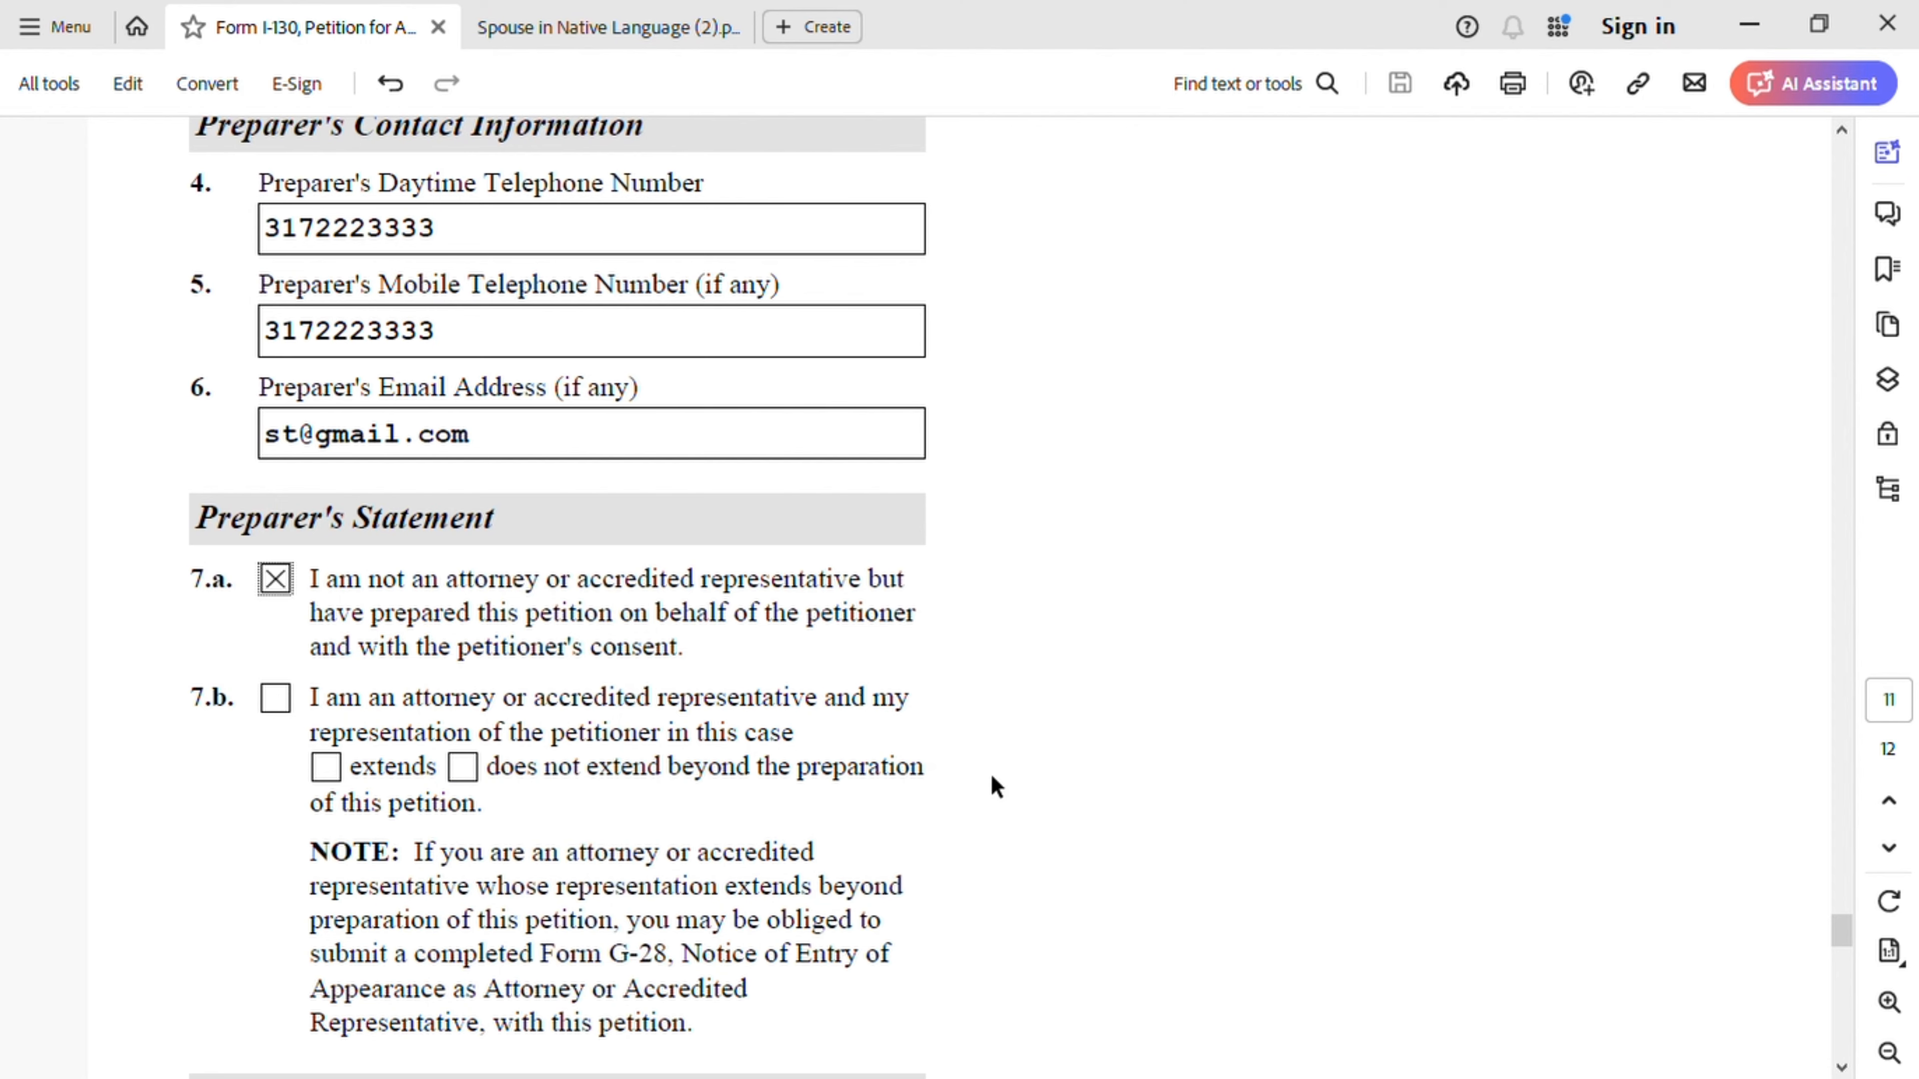
# - Enter 04/21/2024 as the preparer's date of signature in item 8.b, leaving the signature blank
pyautogui.scroll(-12, 959, 770)
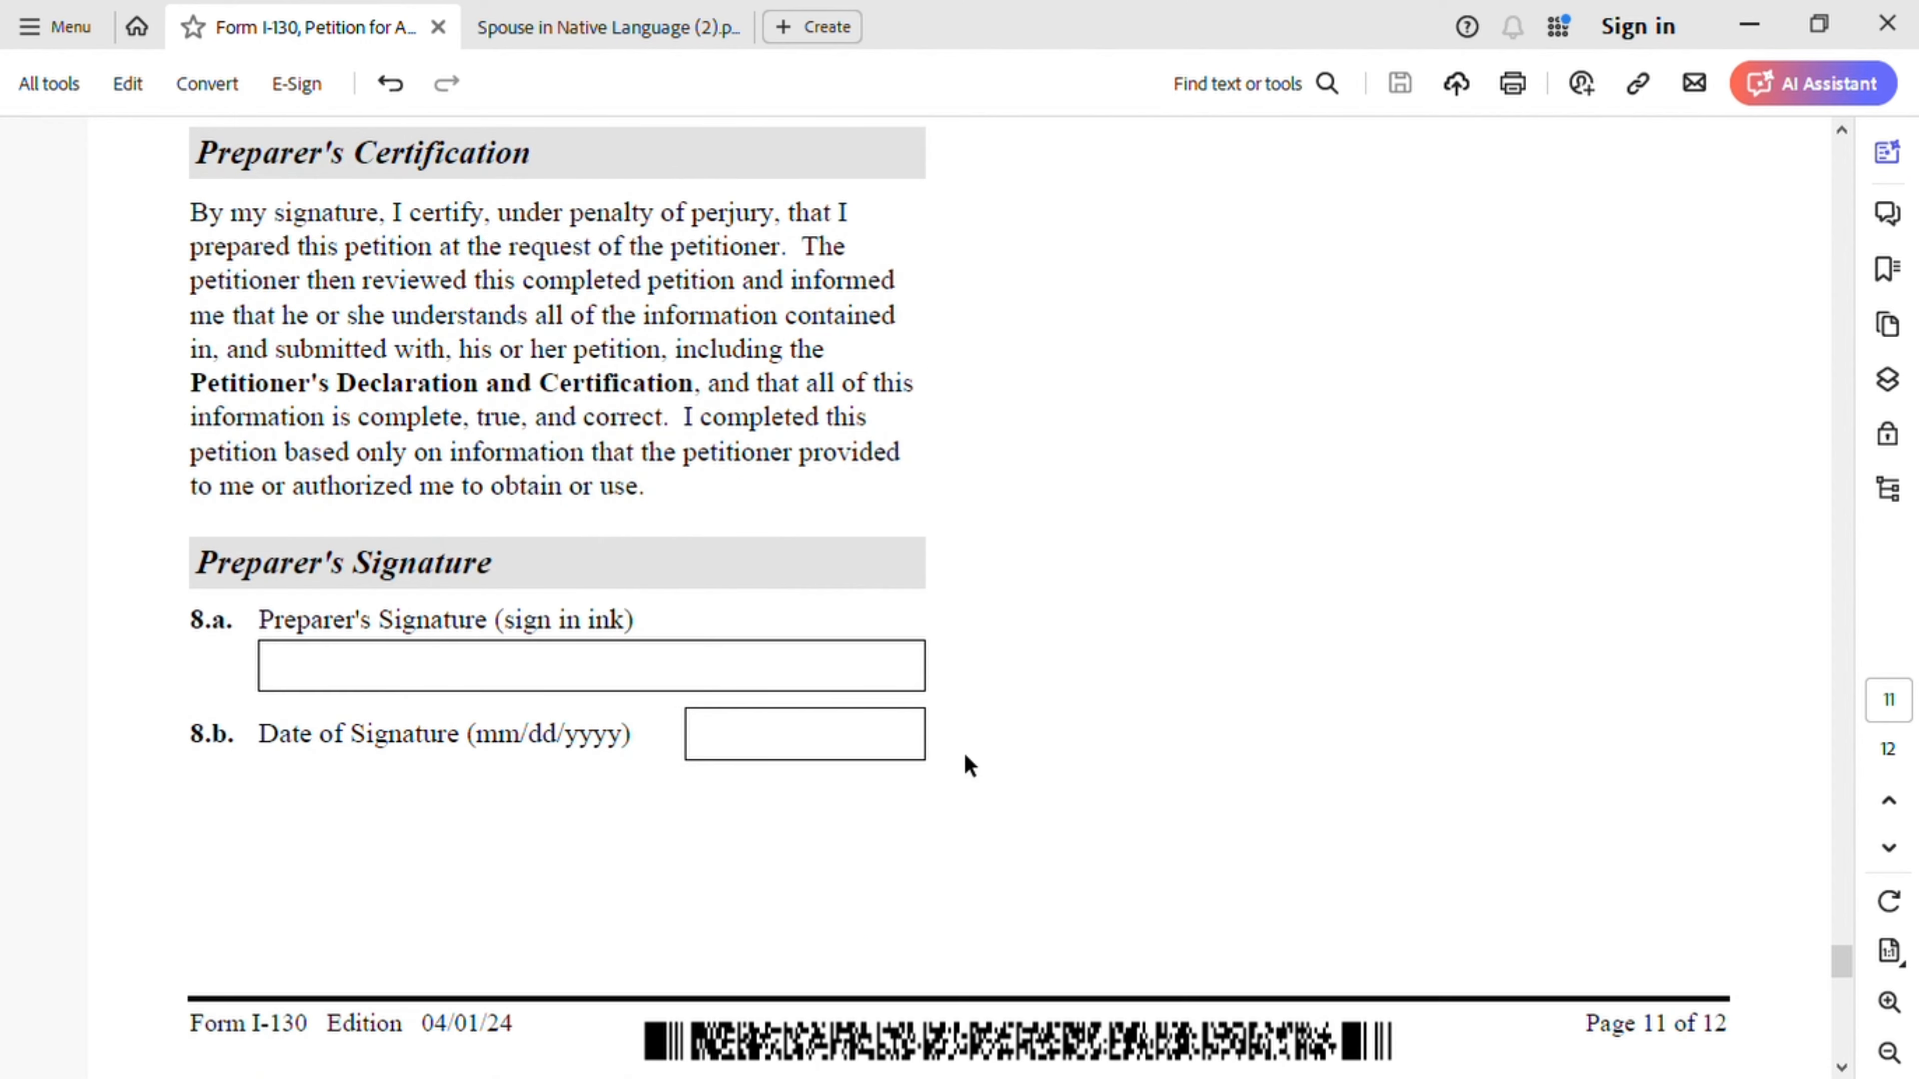
pyautogui.click(772, 748)
pyautogui.write('04/2')
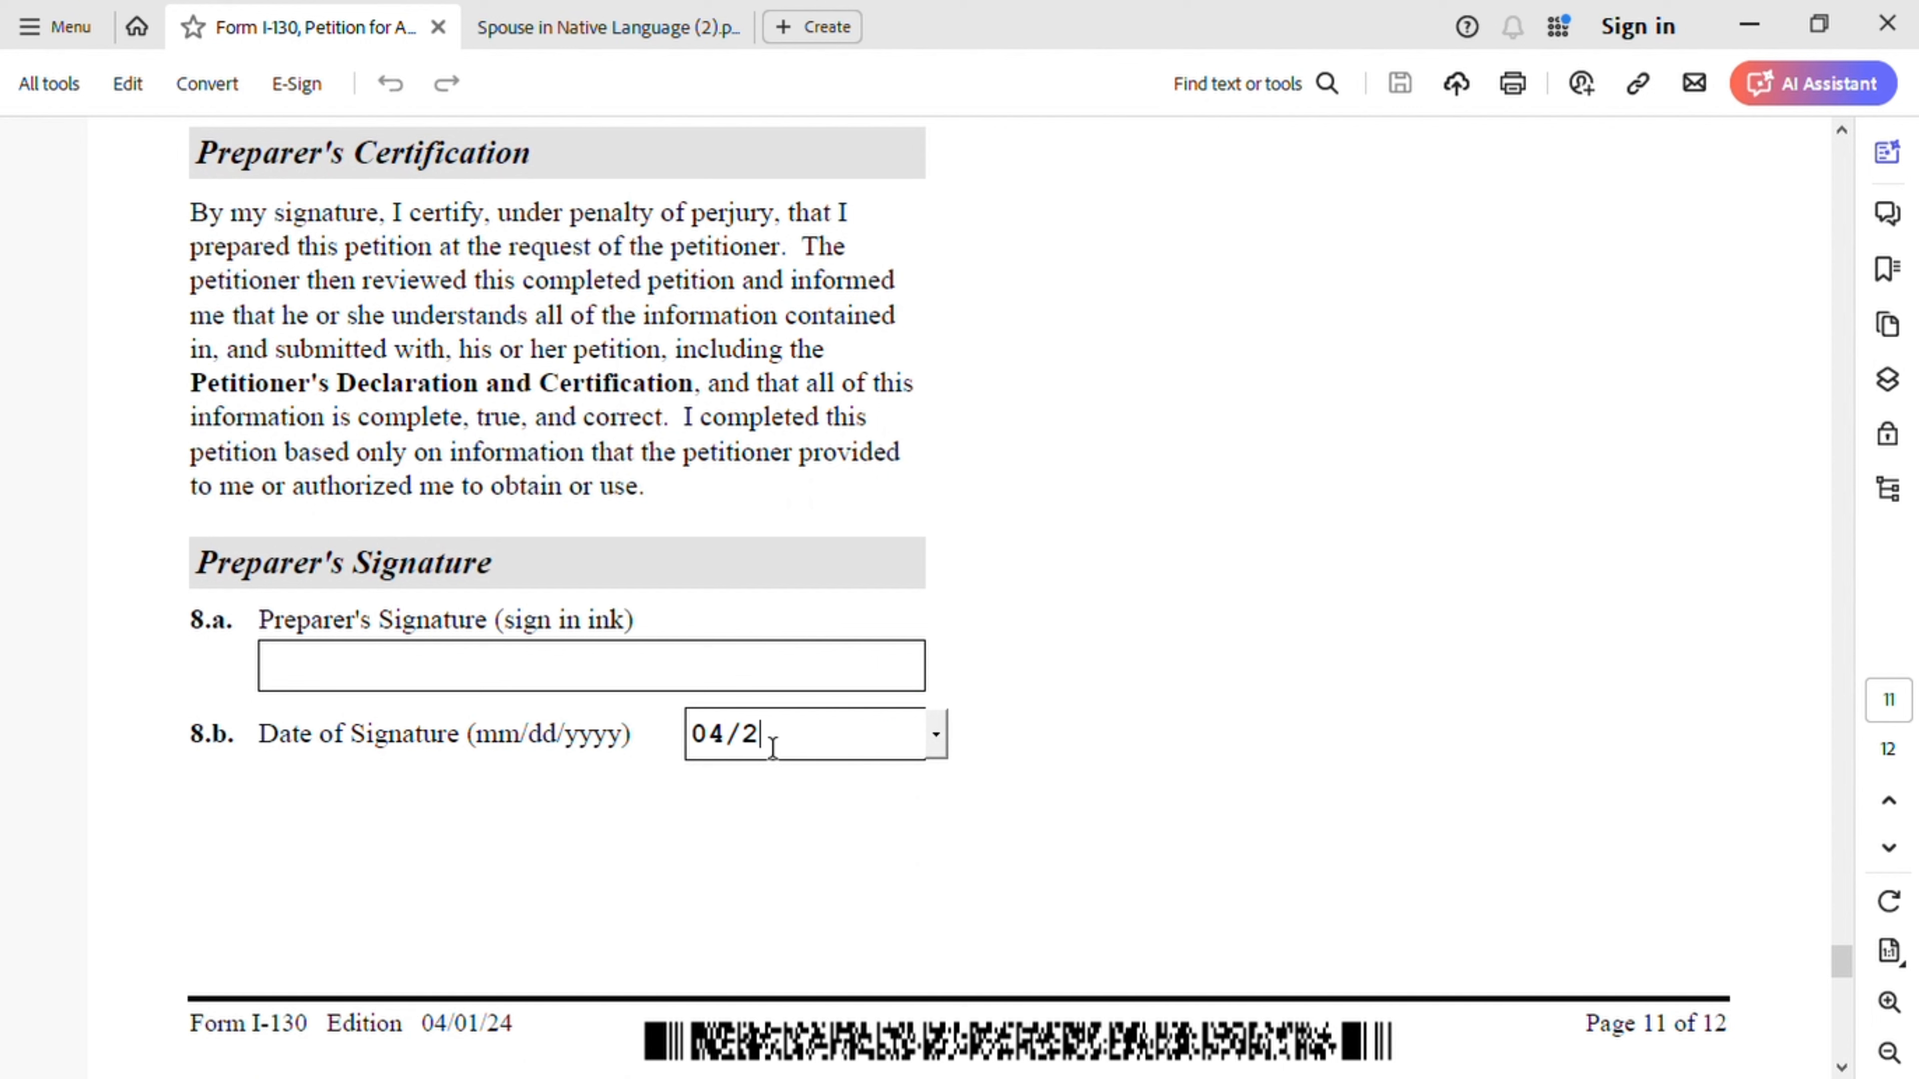
pyautogui.write('1/2024')
pyautogui.click(667, 679)
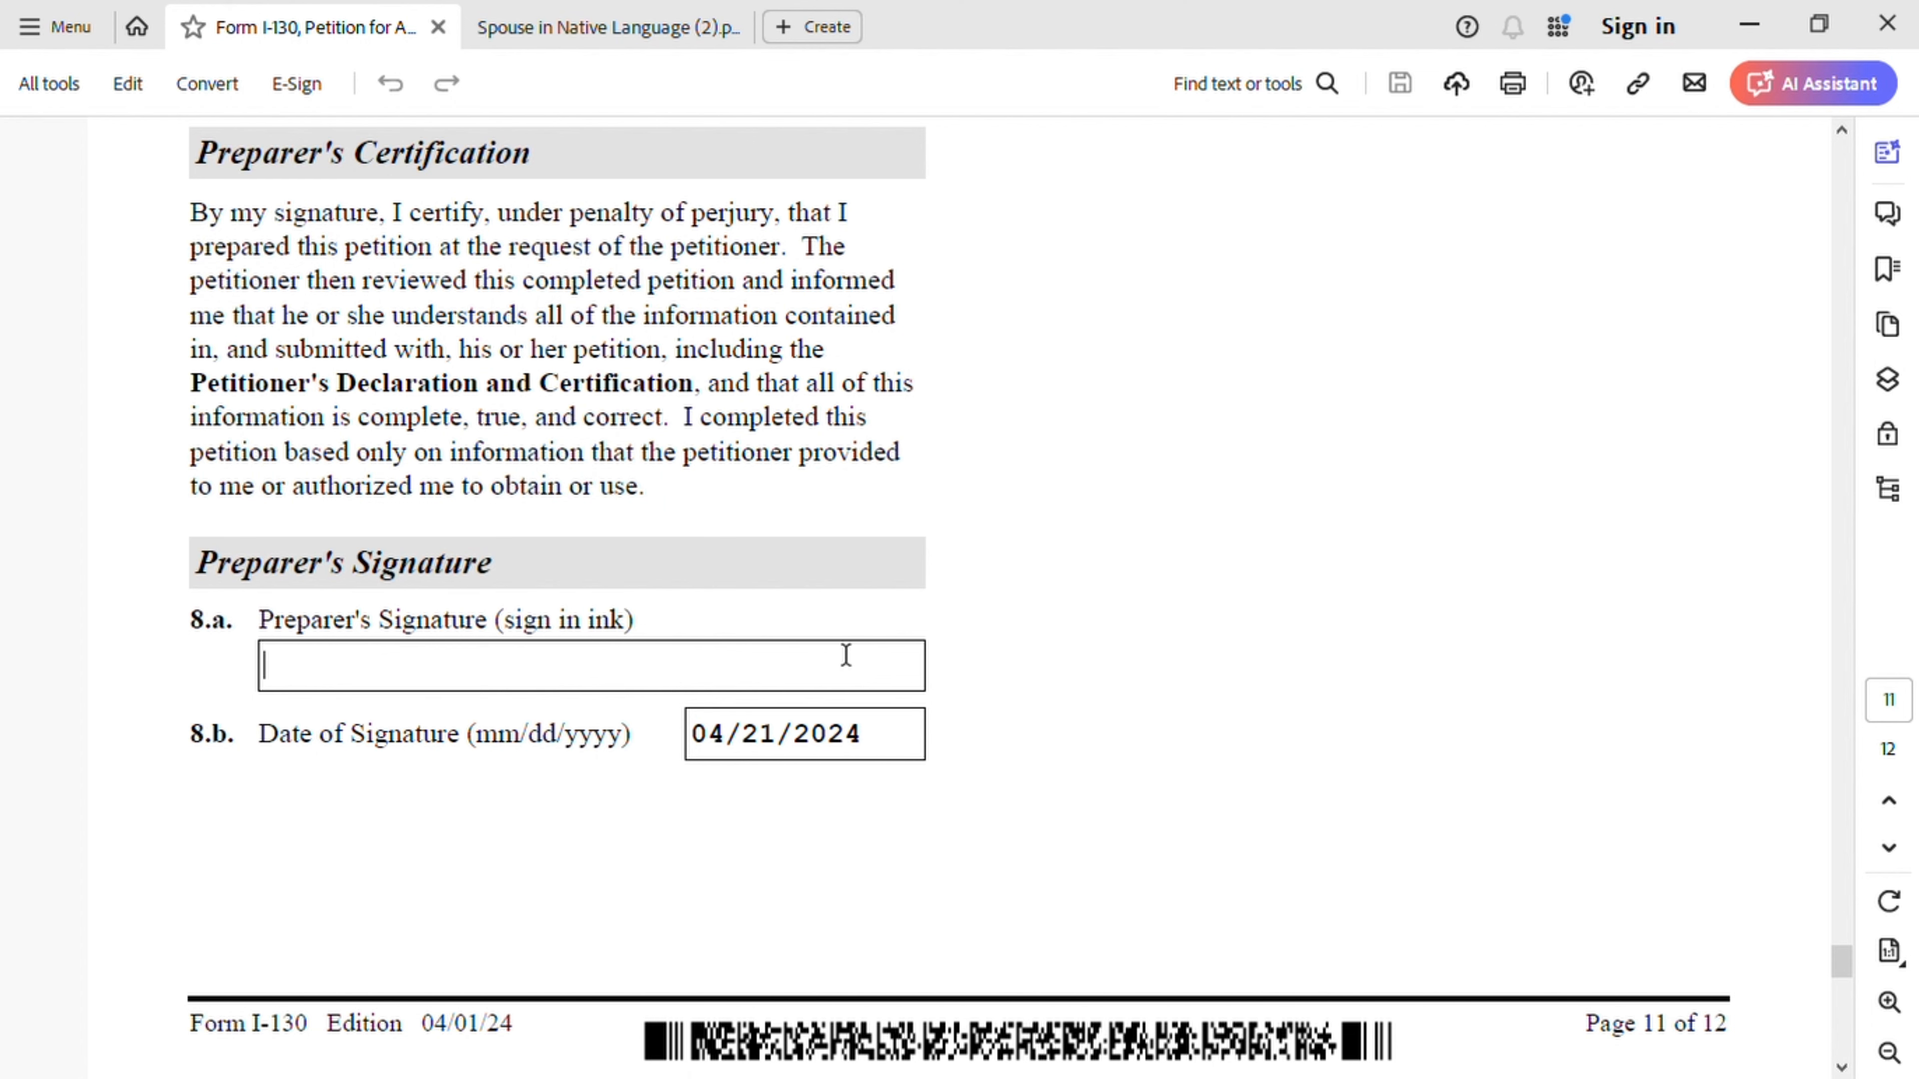
pyautogui.scroll(-1, 1027, 658)
pyautogui.scroll(-6, 1034, 662)
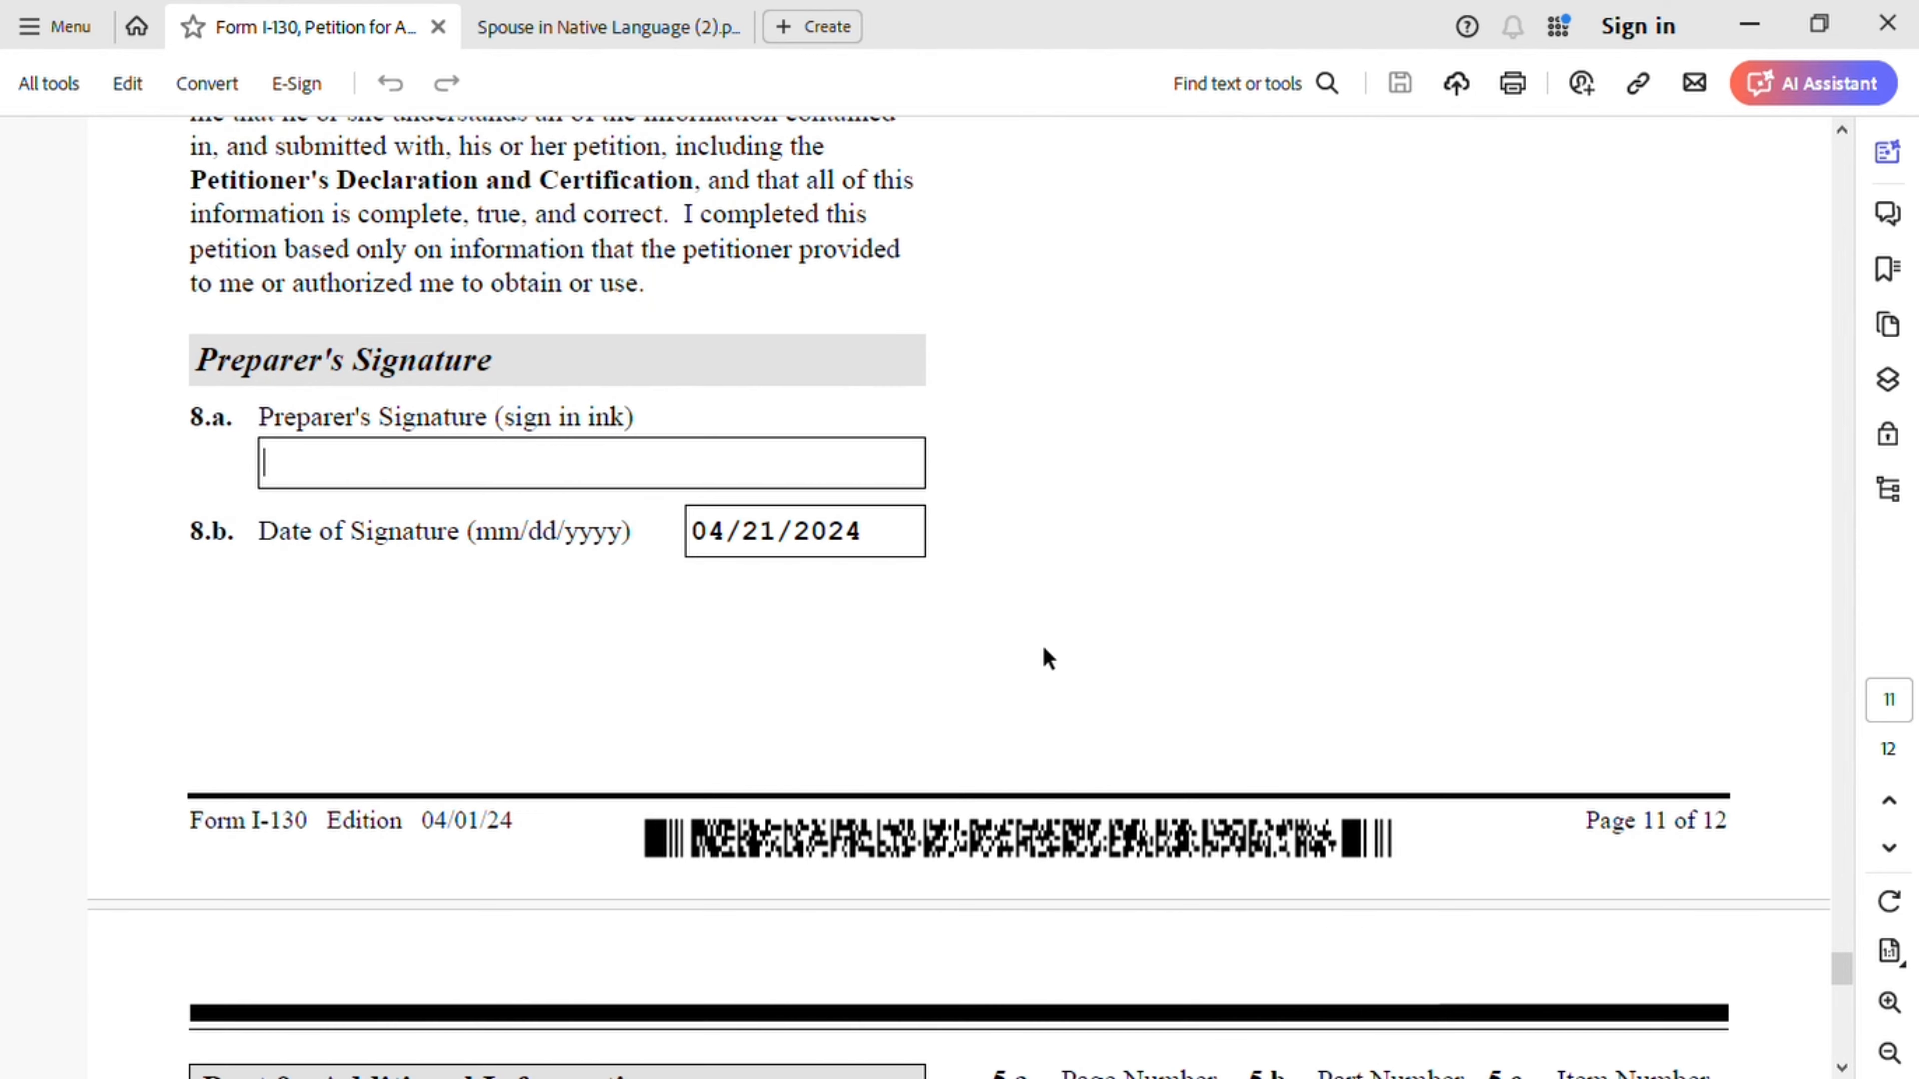
# - Scroll through to page 12's Part 9 Additional Information and box 3.d
pyautogui.scroll(-3, 1052, 665)
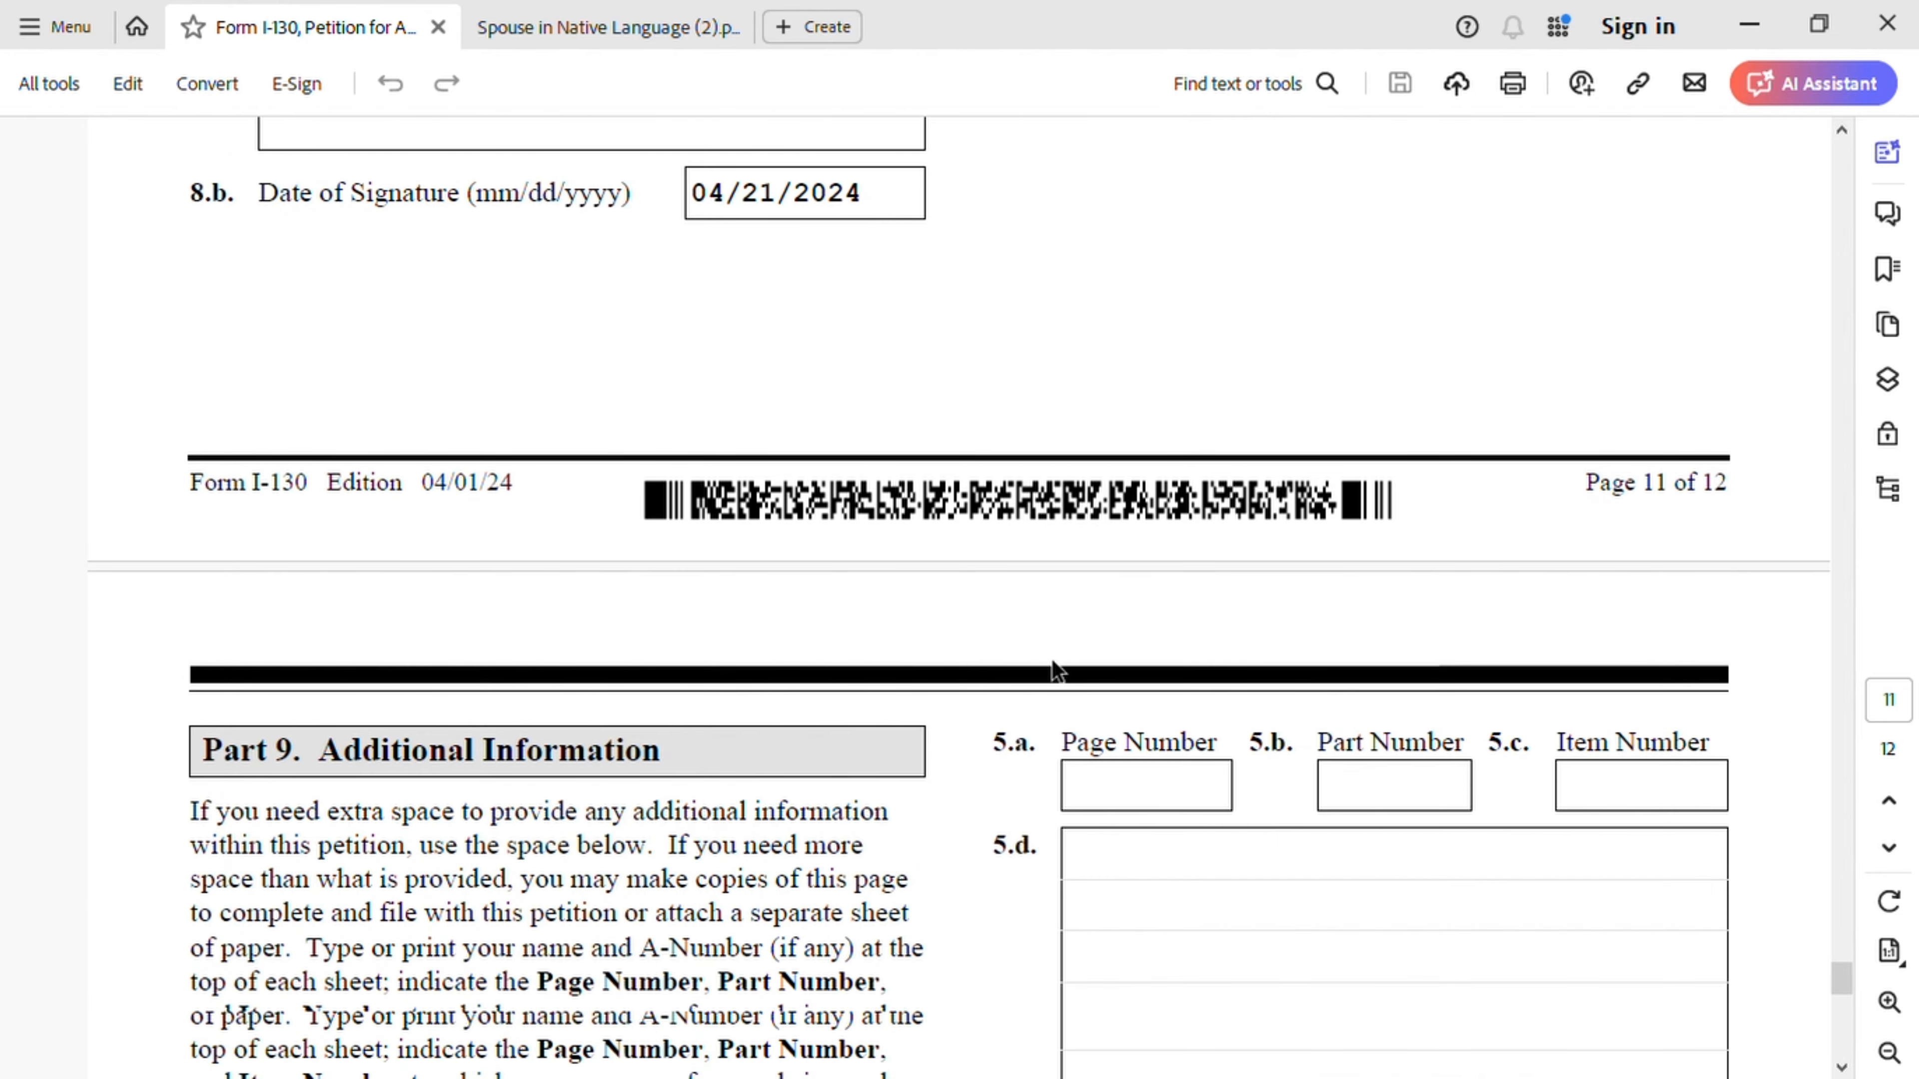
pyautogui.scroll(-10, 1058, 673)
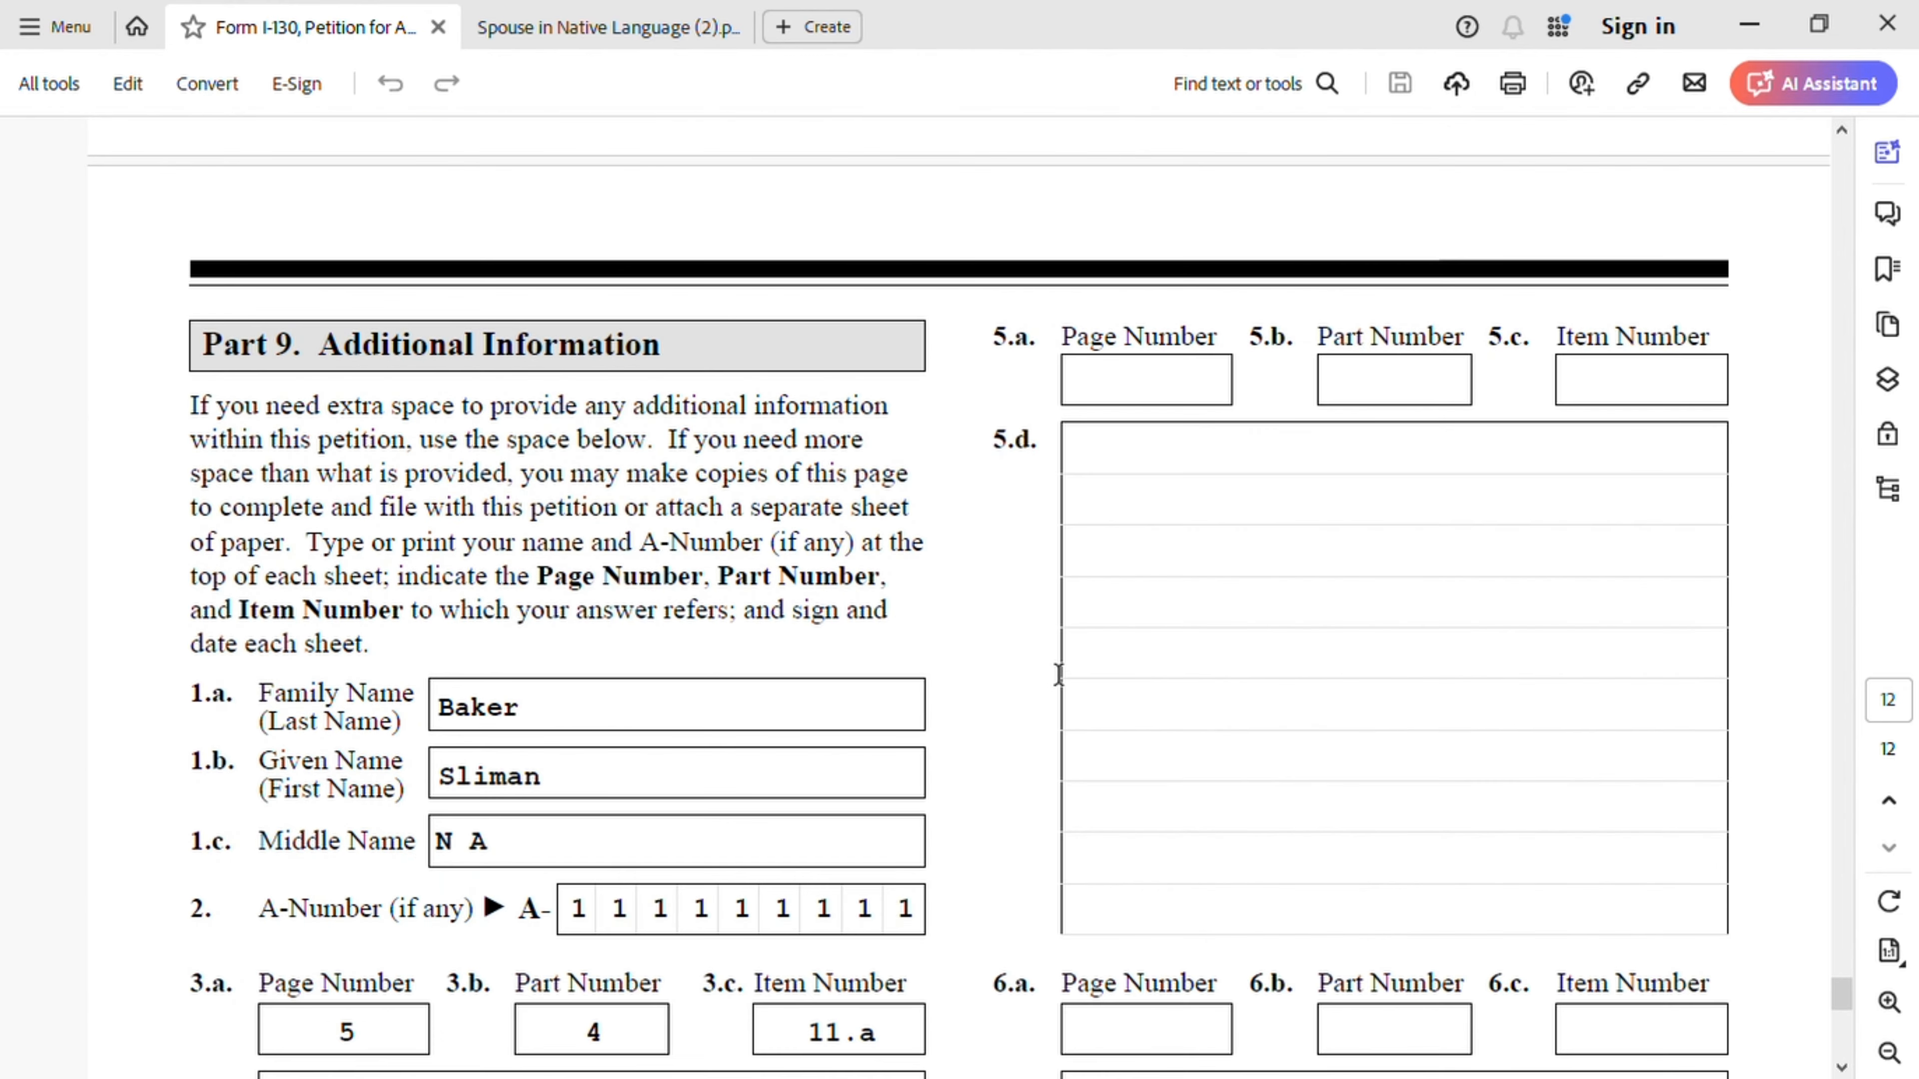
pyautogui.scroll(5, 1060, 678)
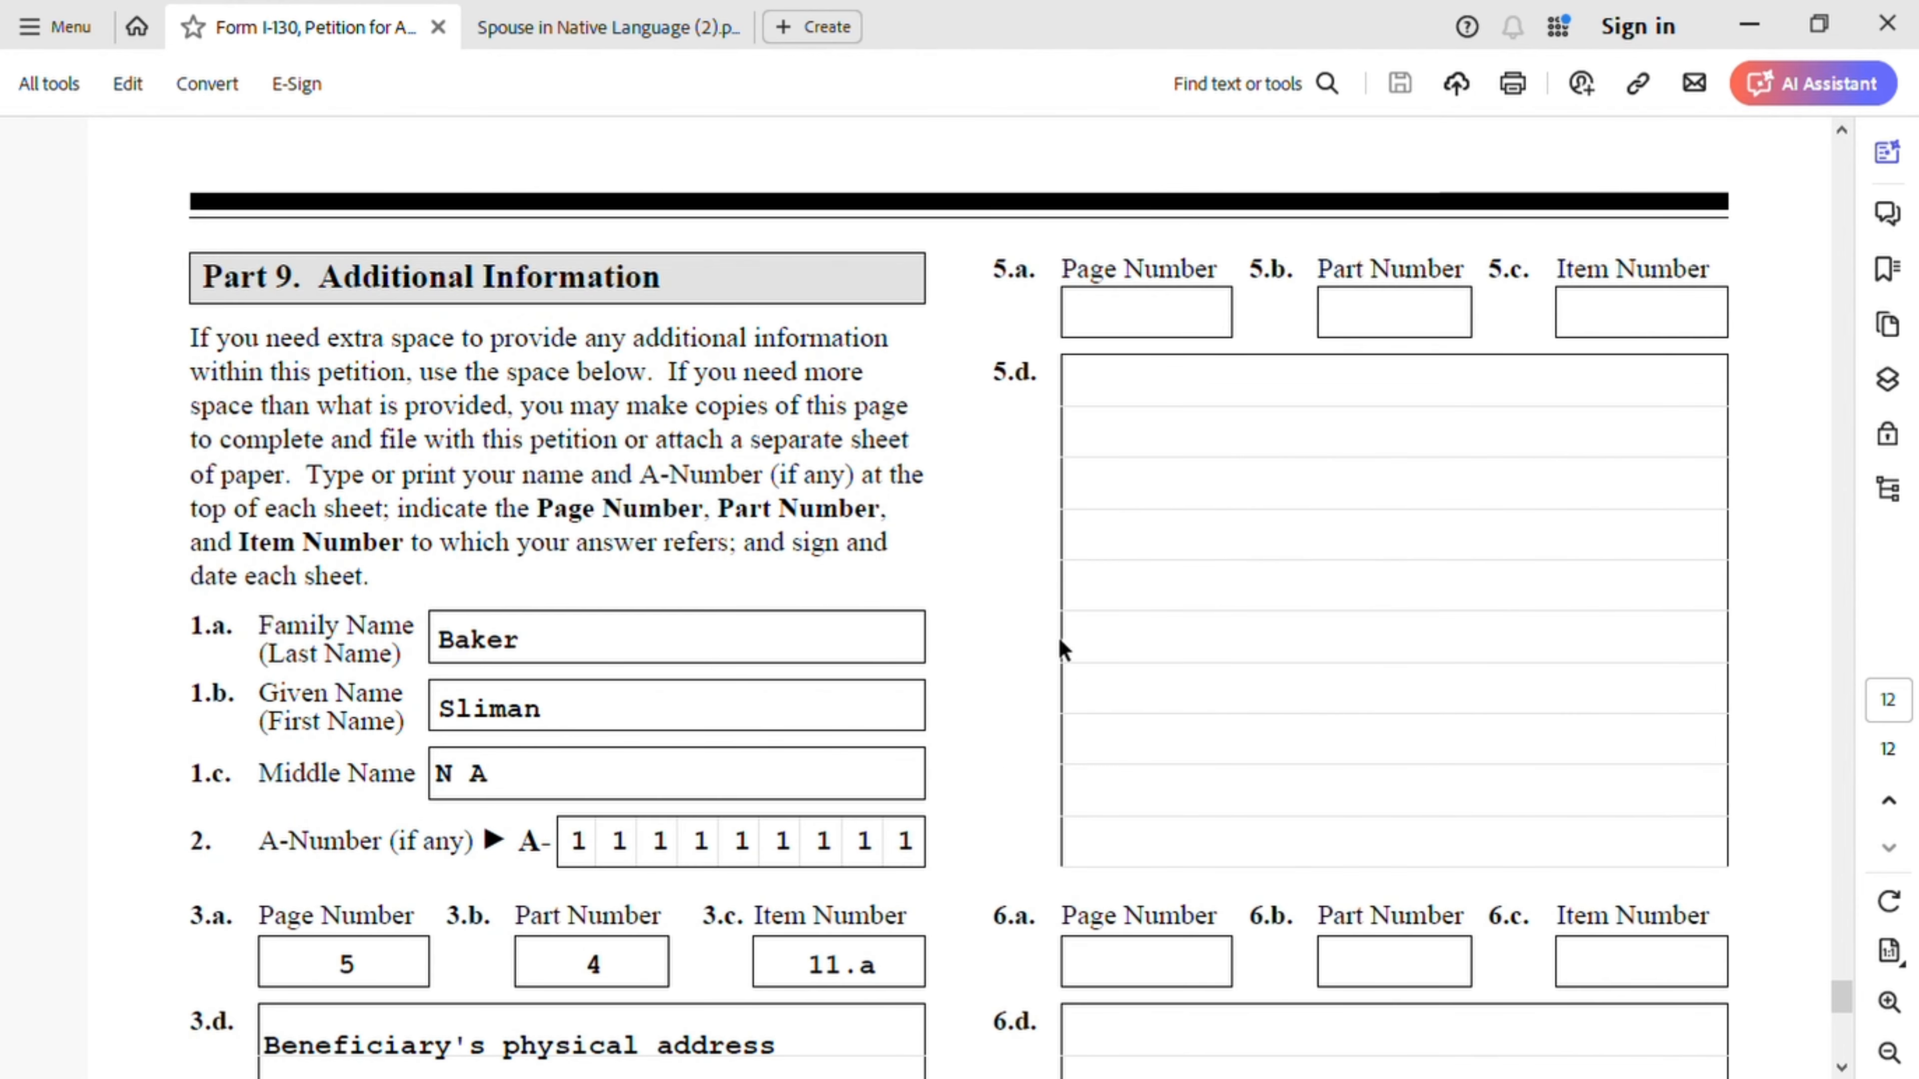
pyautogui.scroll(-4, 1052, 635)
pyautogui.scroll(-1, 1053, 652)
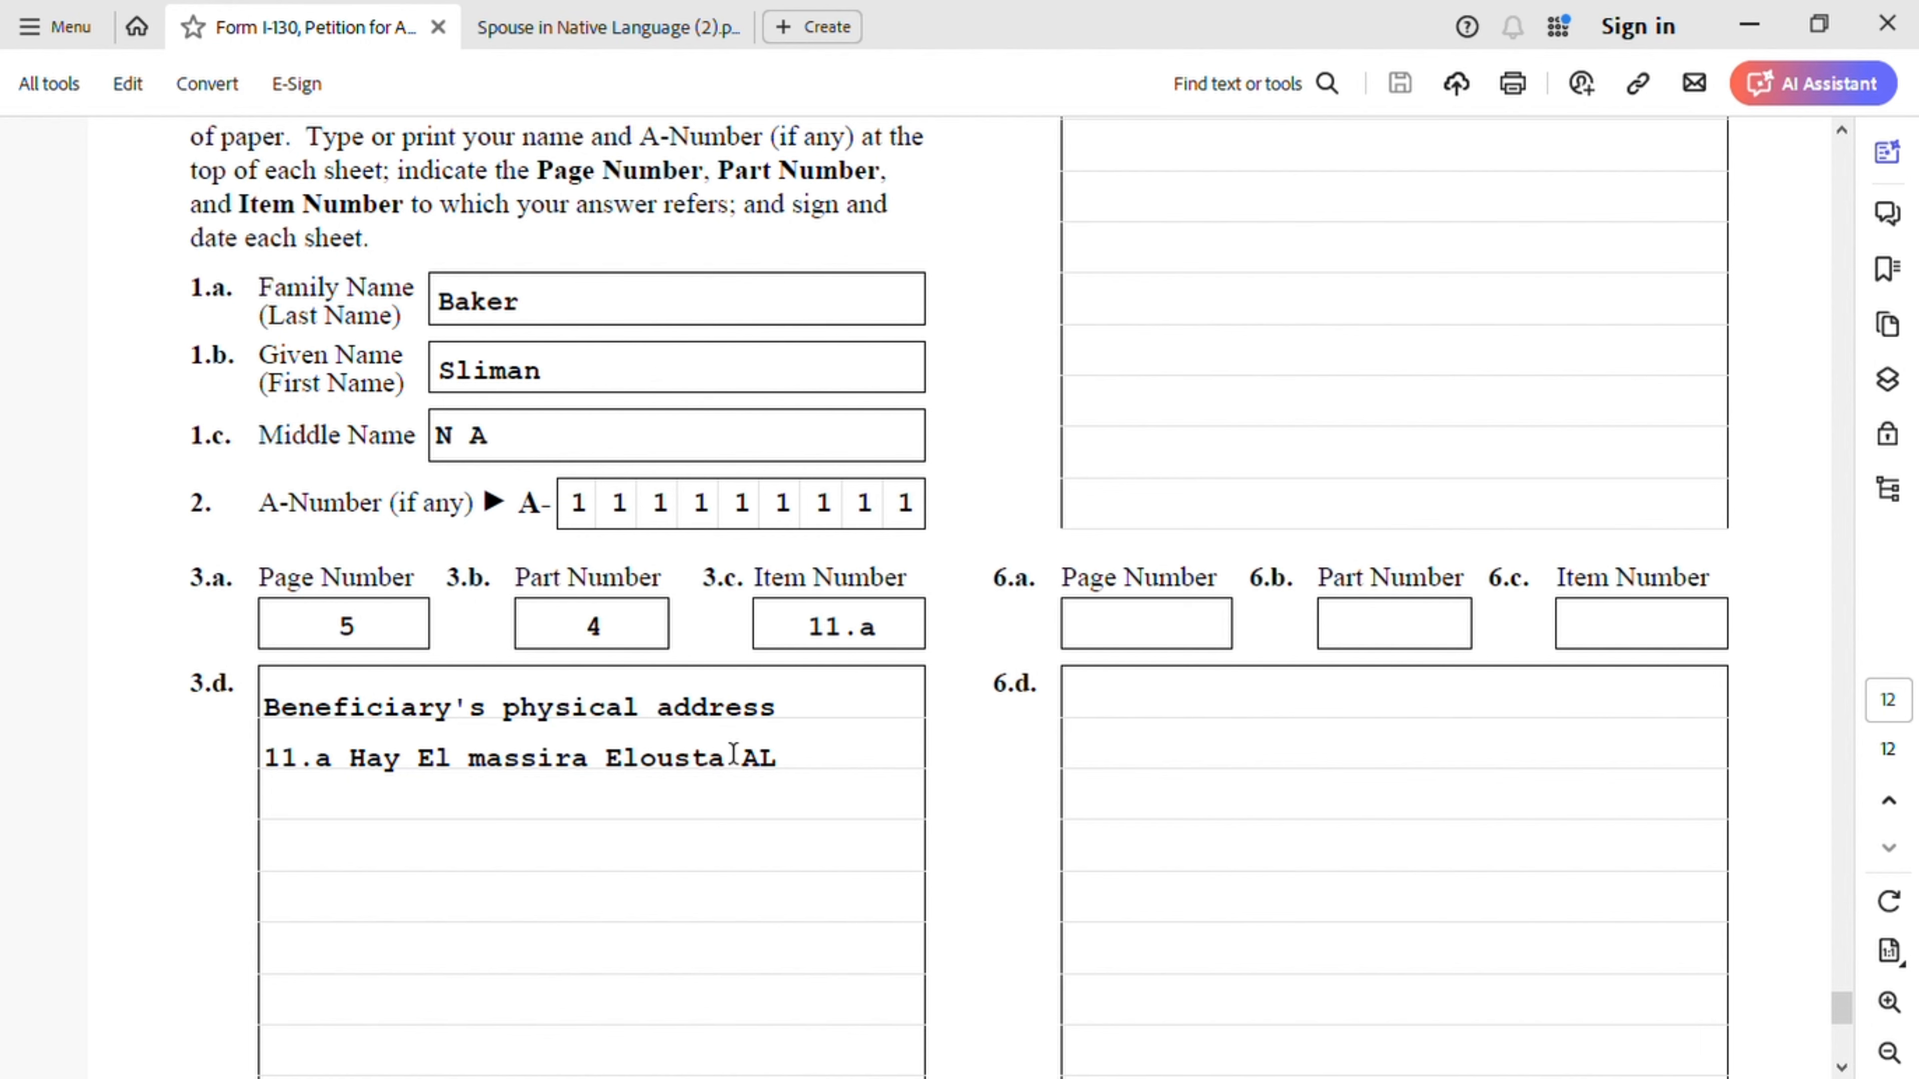
pyautogui.scroll(-2, 745, 758)
pyautogui.scroll(1, 745, 759)
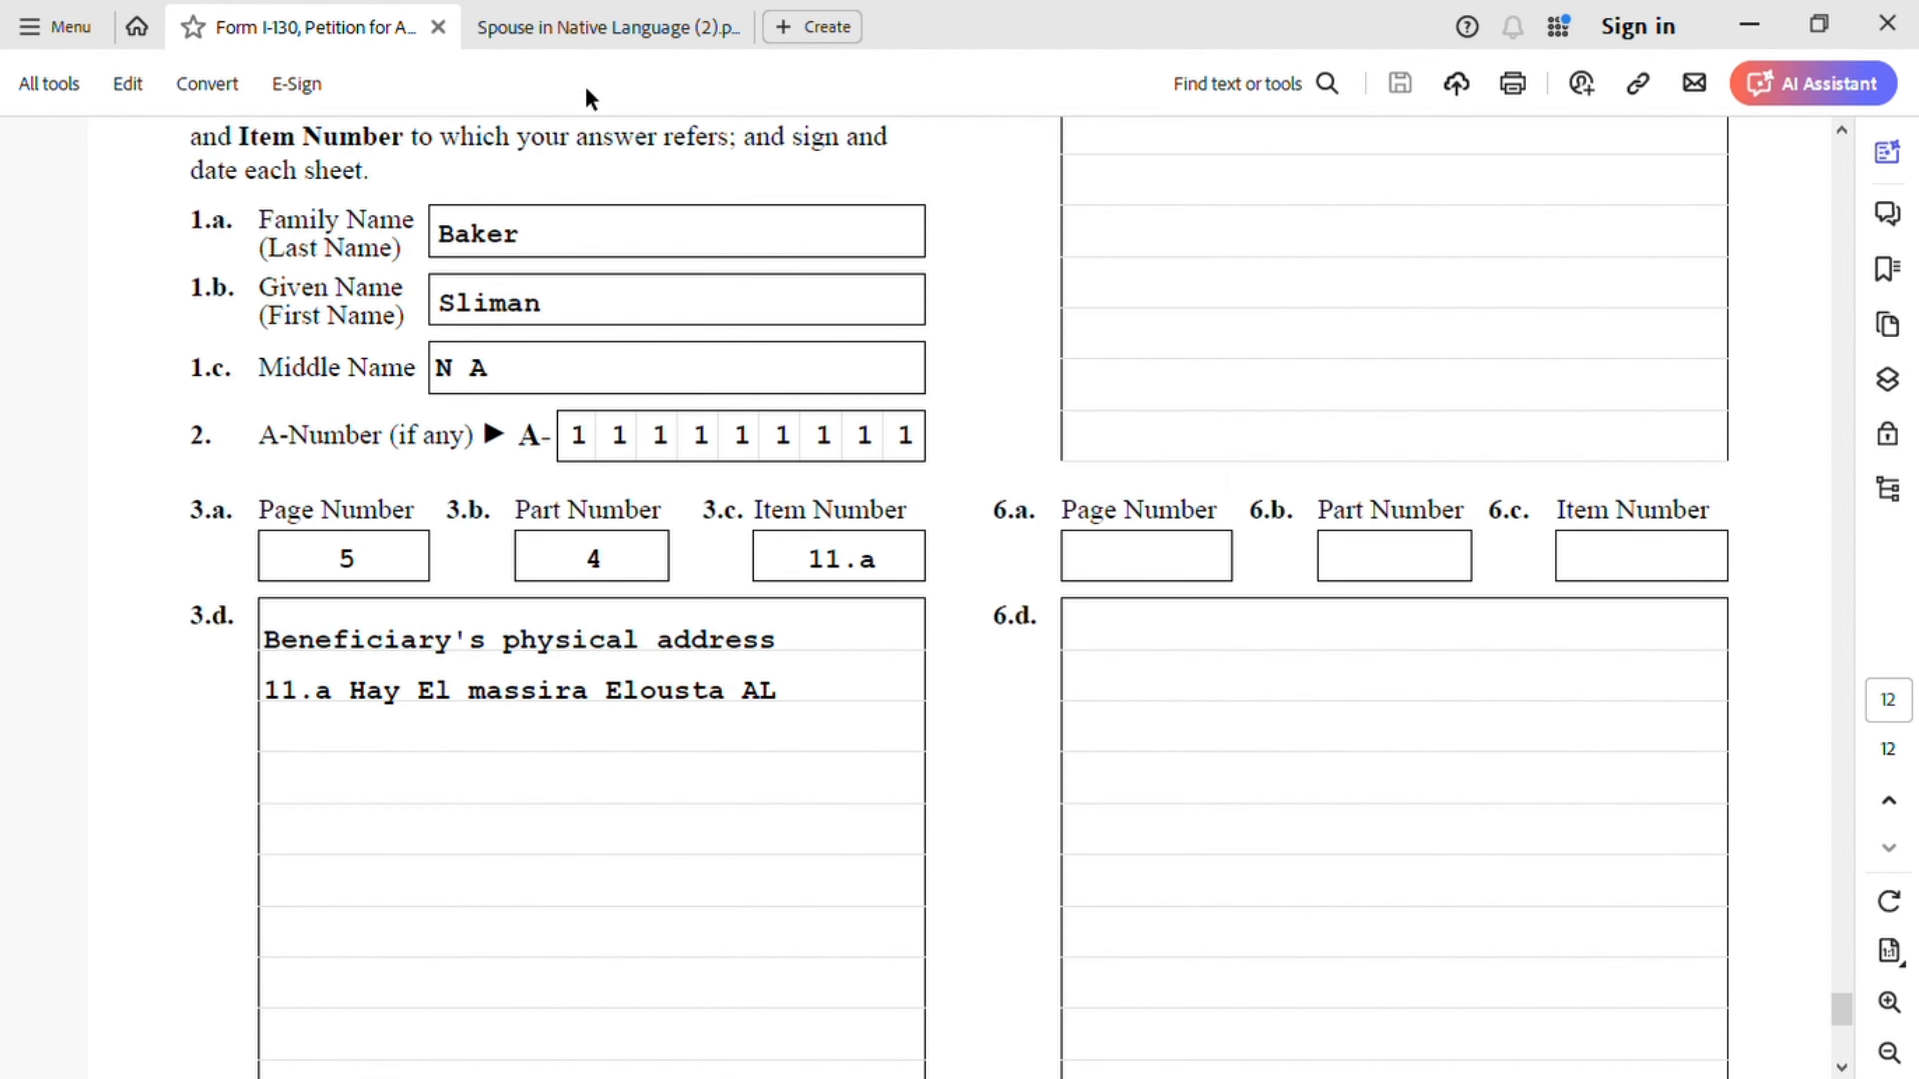
# - Switch to the 'Spouse in Native Language' PDF and scroll down to the I-130 filing fee table
pyautogui.click(587, 31)
pyautogui.scroll(-1, 1209, 805)
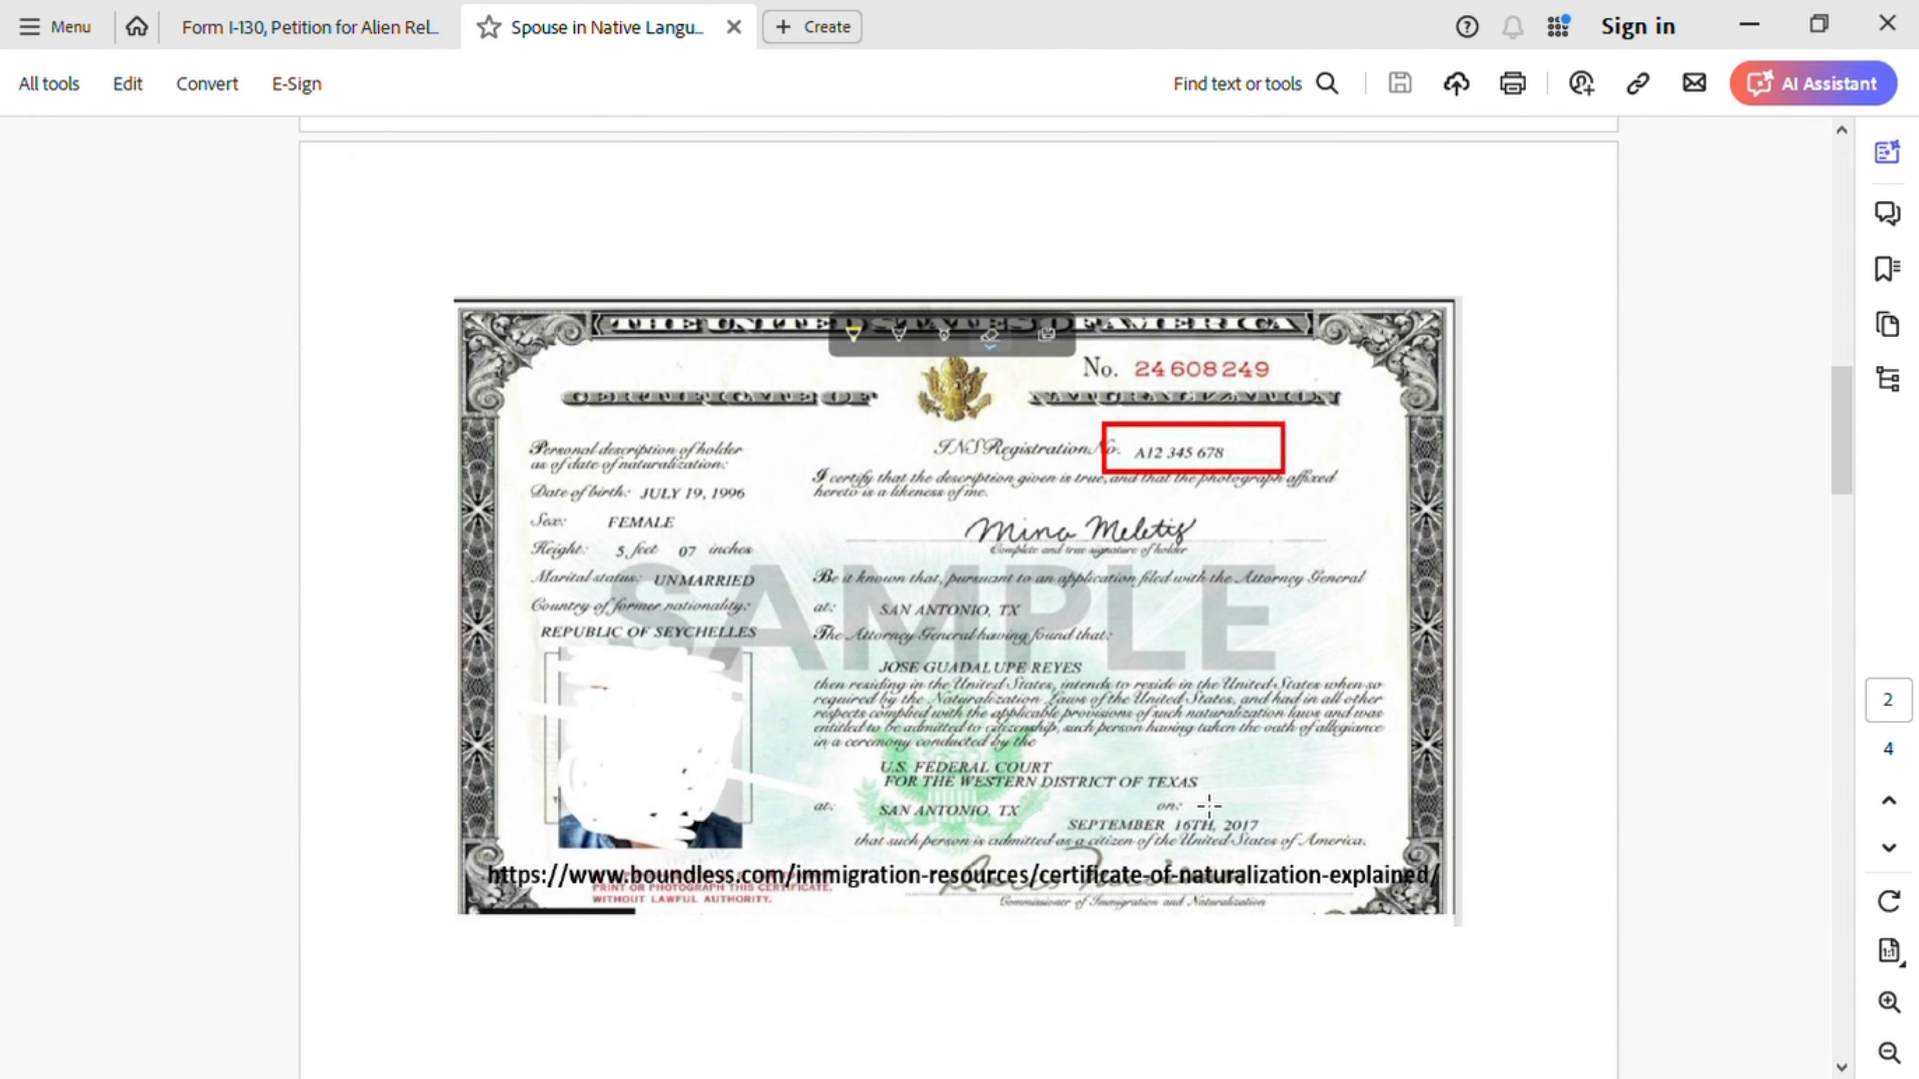
pyautogui.scroll(-8, 1202, 804)
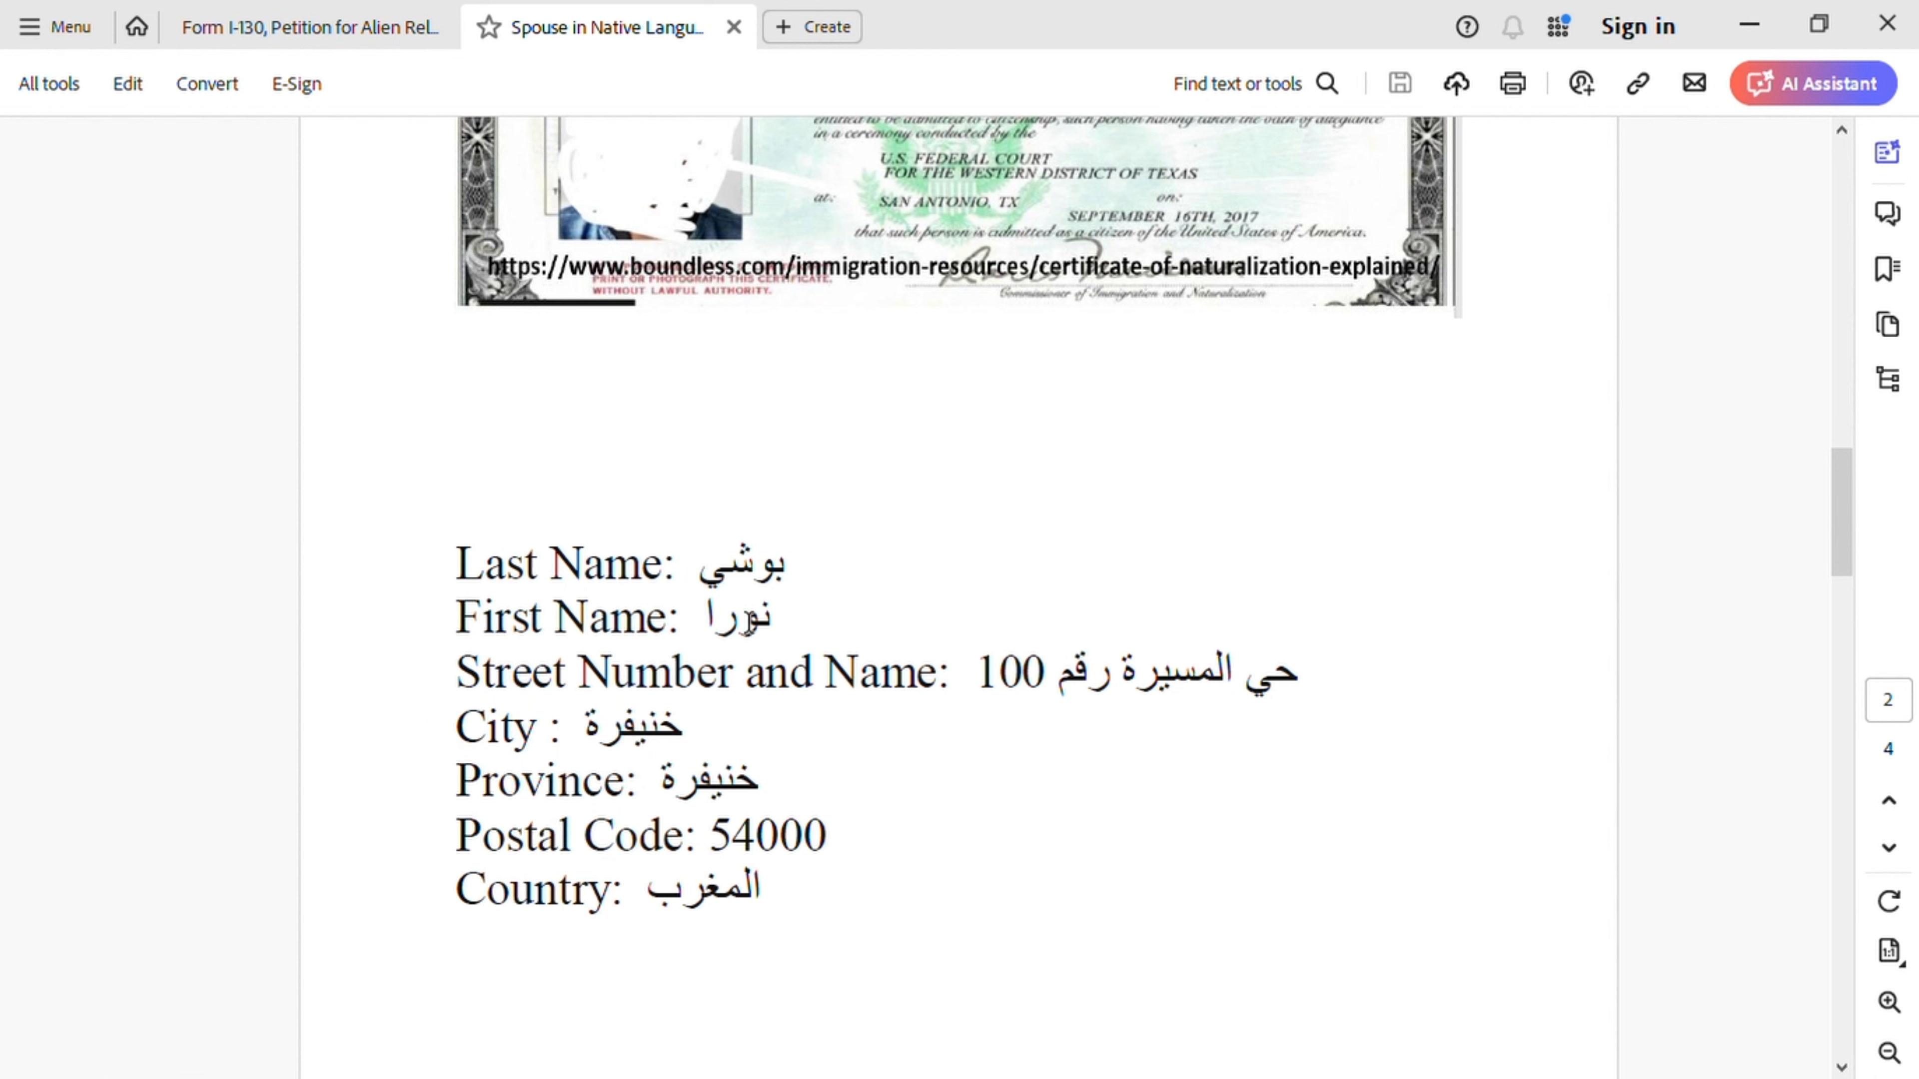
pyautogui.scroll(-2, 765, 711)
pyautogui.scroll(-4, 767, 715)
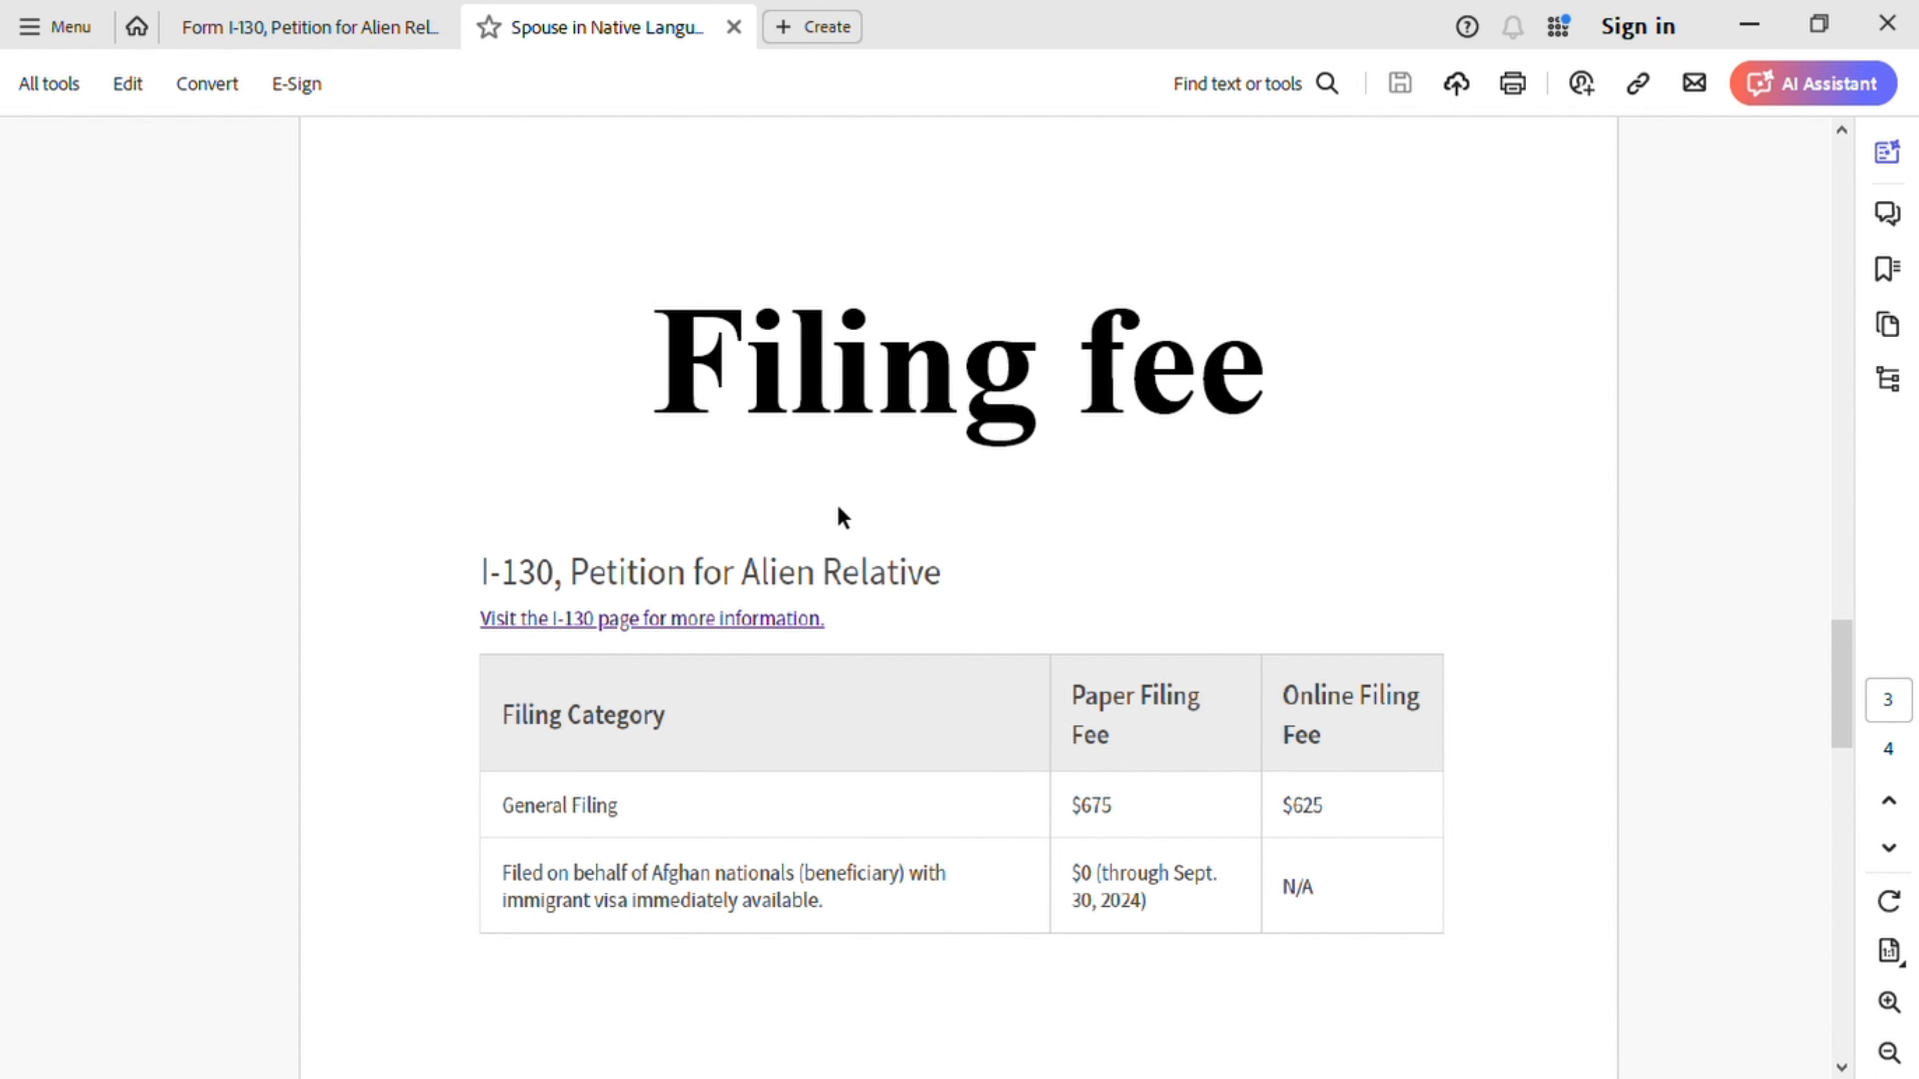
pyautogui.scroll(-6, 1319, 806)
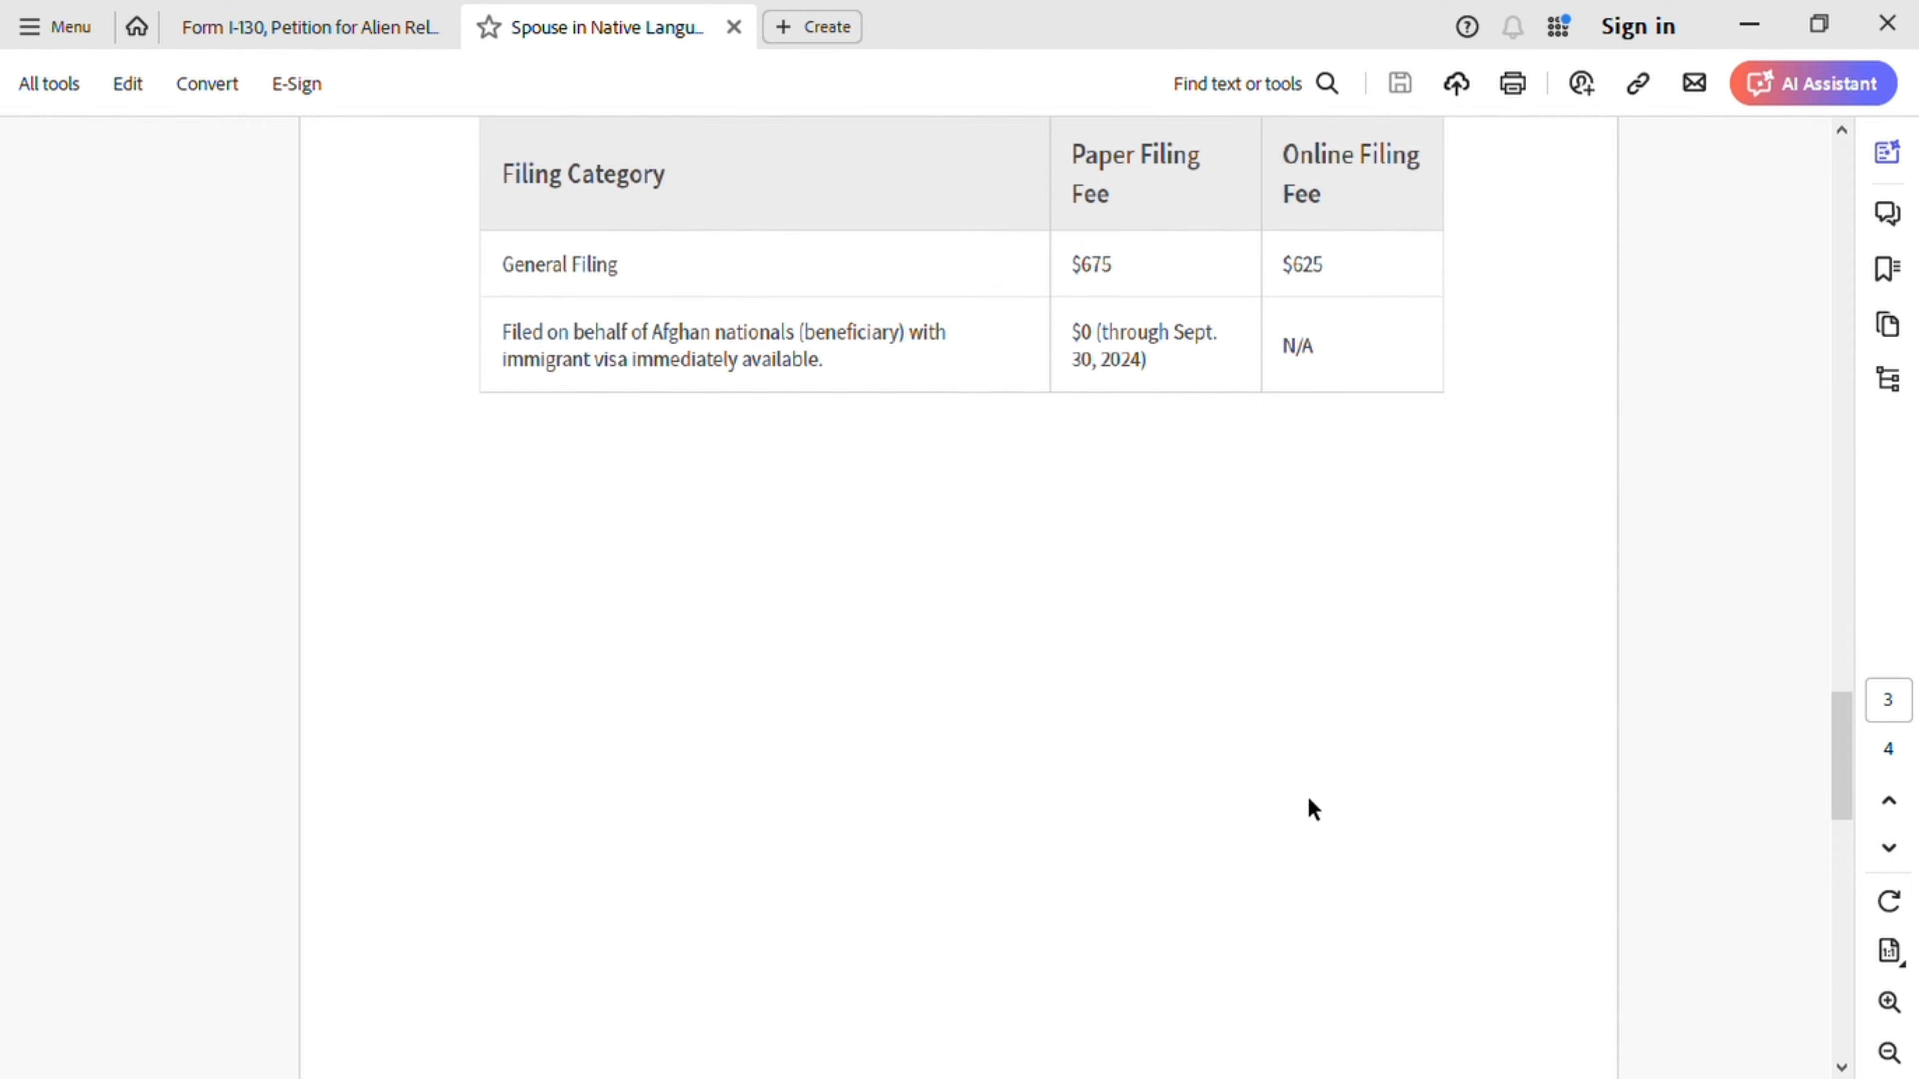